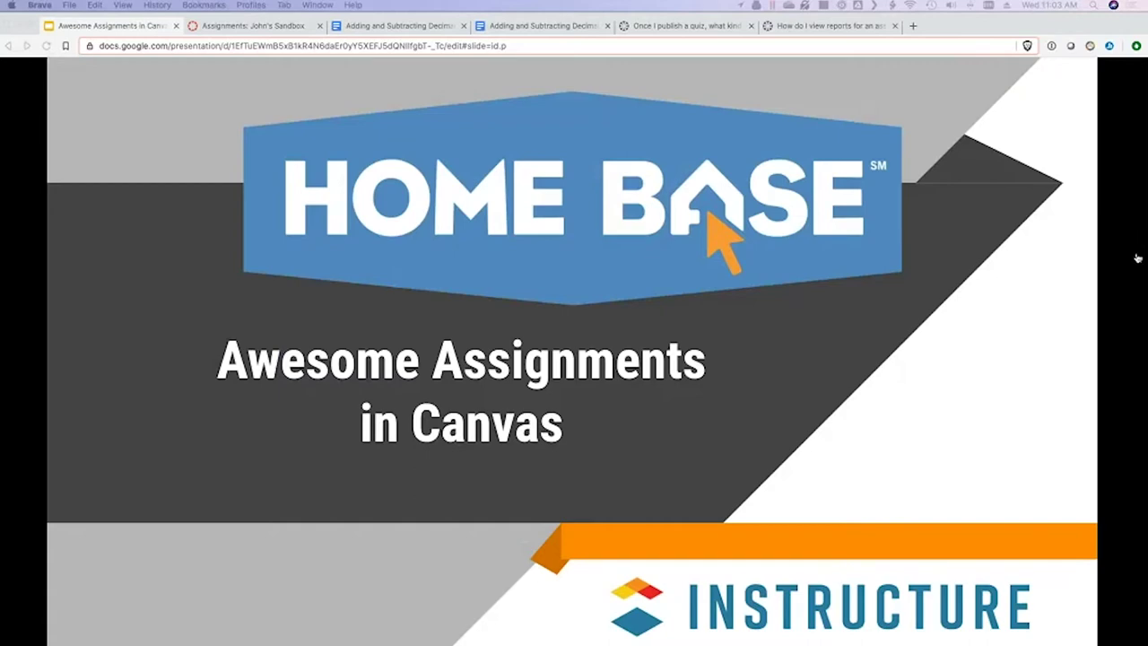
Step: Advance the presentation from the title slide to the "Assignment & Submission Types" Live Demo slide
key(Right)
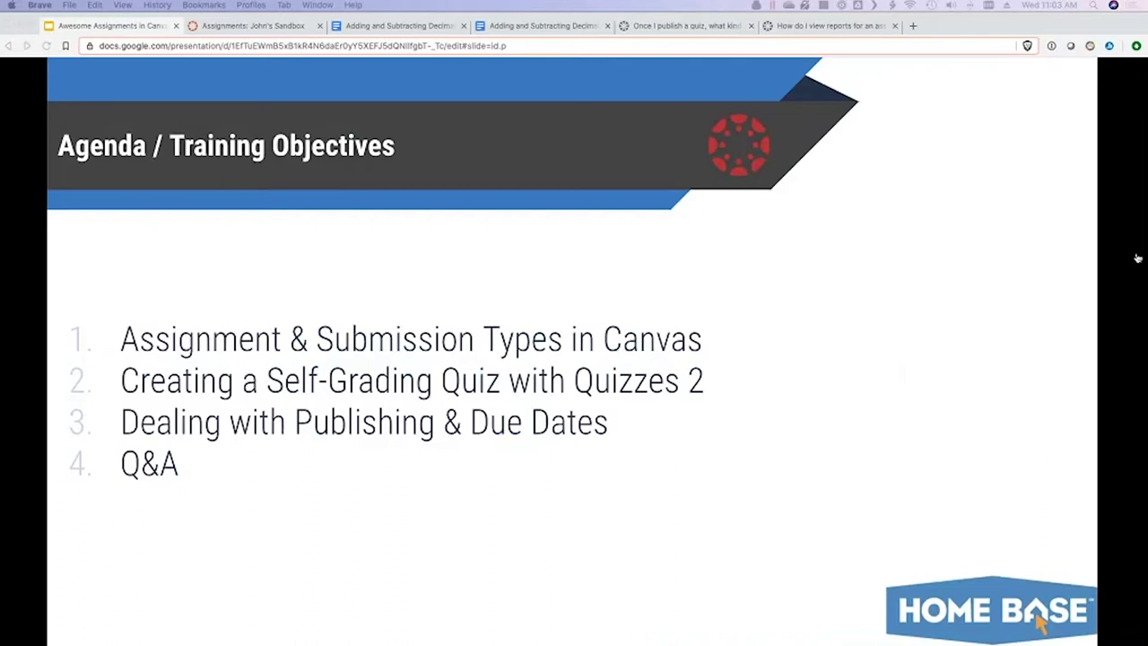
click(859, 270)
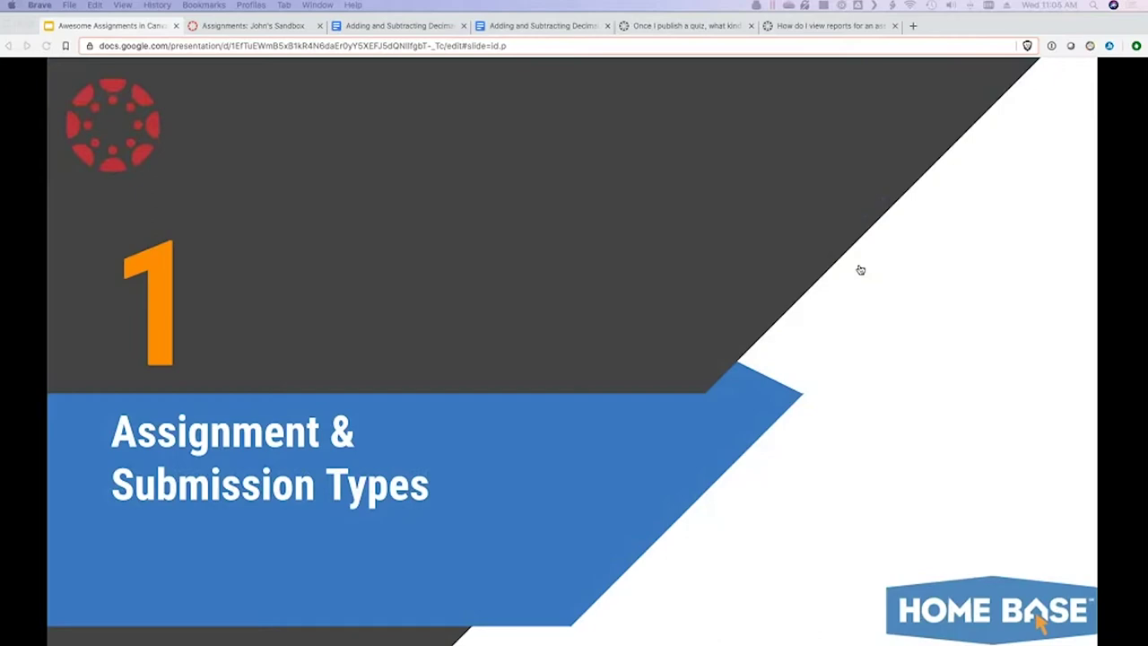
click(860, 270)
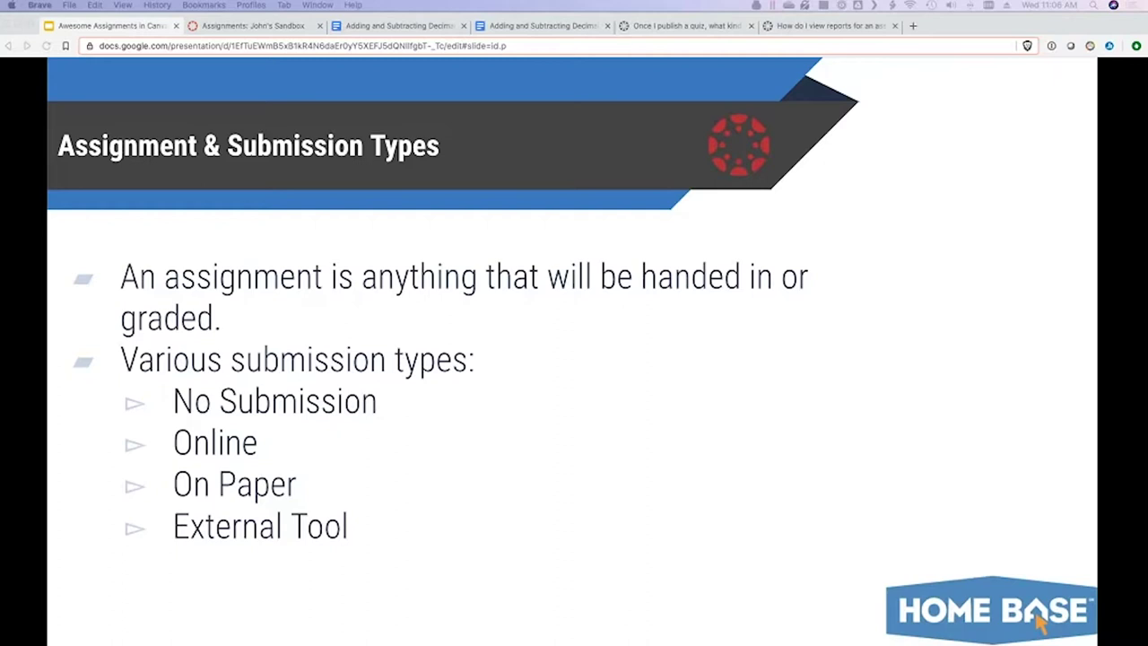
click(1093, 32)
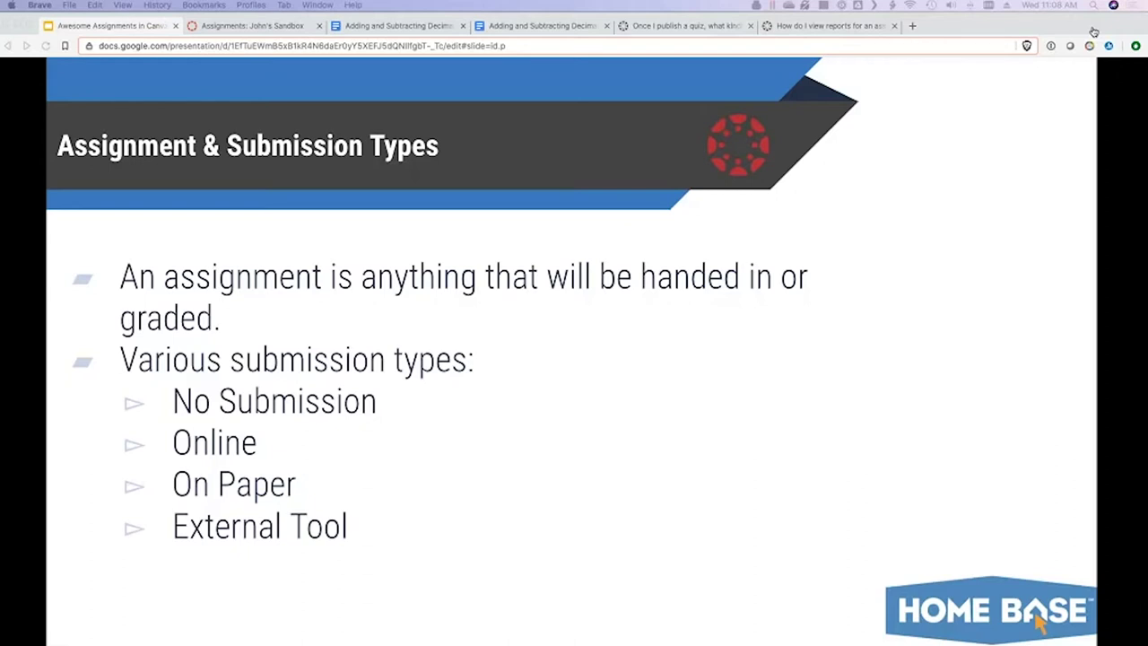
key(Right)
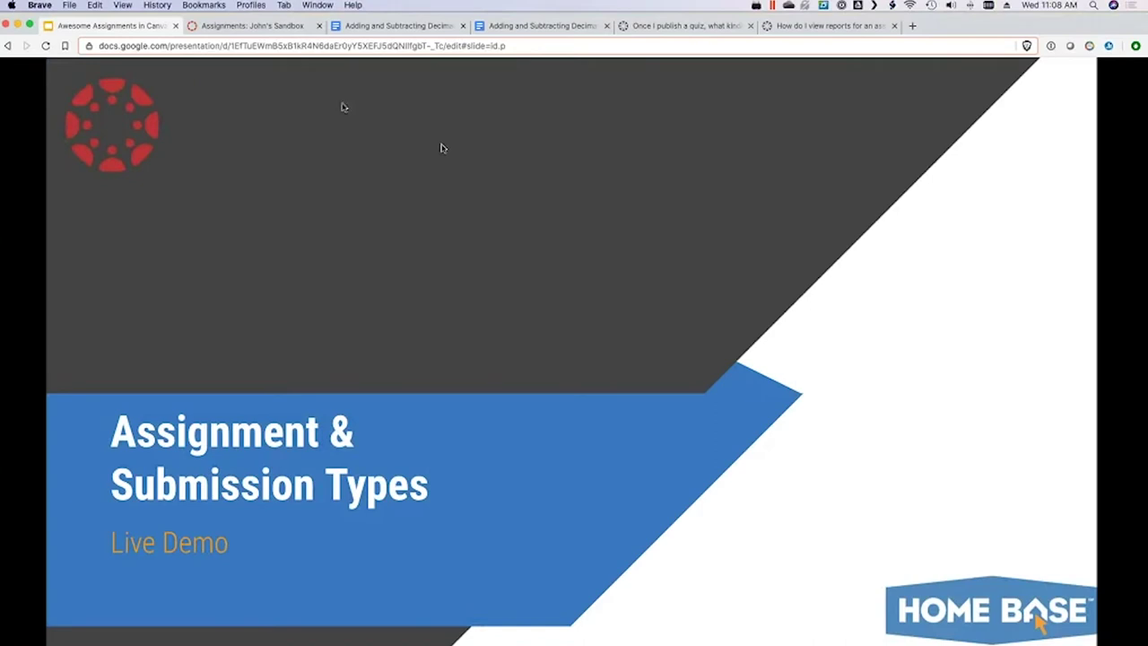
Step: Switch to Canvas and open the sandbox course from the dashboard
click(249, 27)
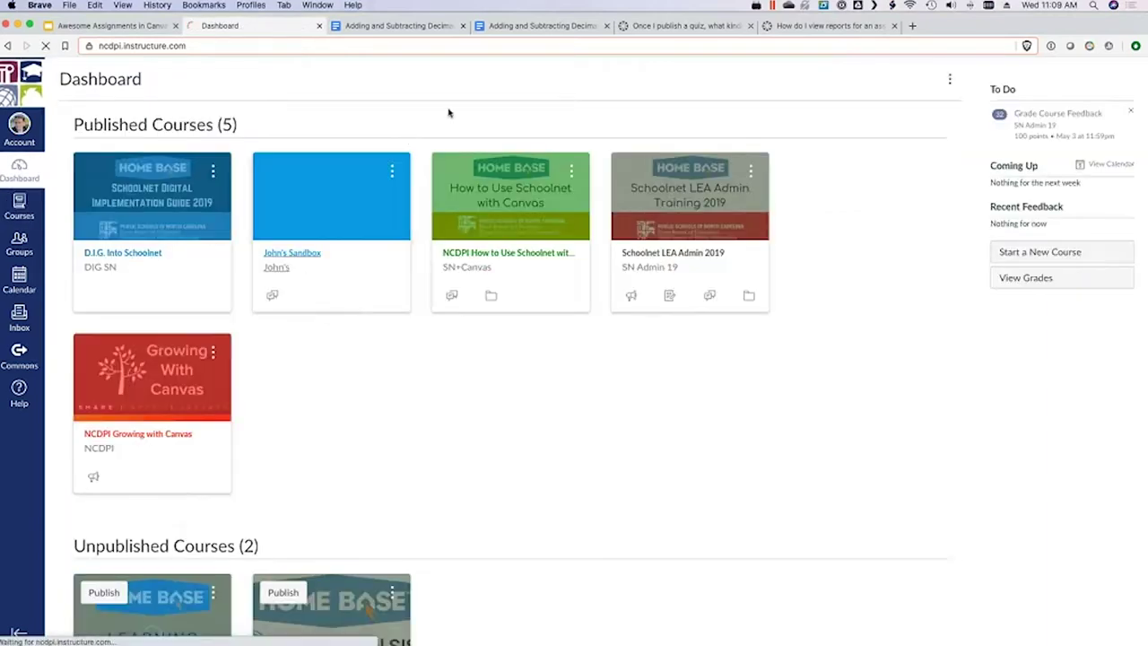
click(39, 90)
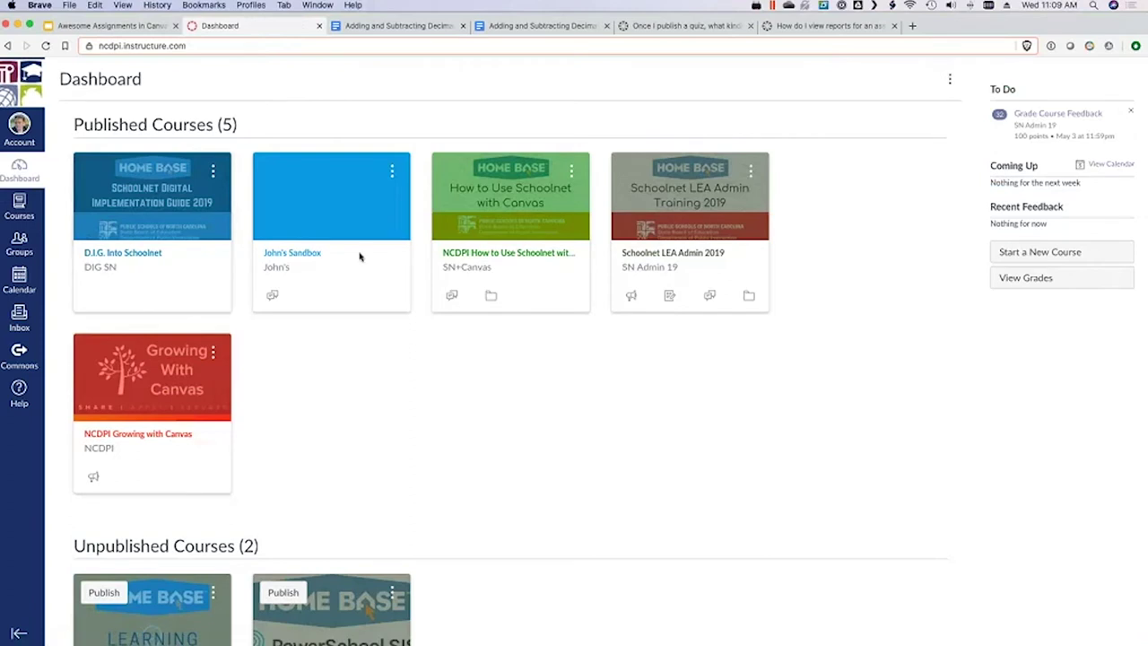
click(292, 255)
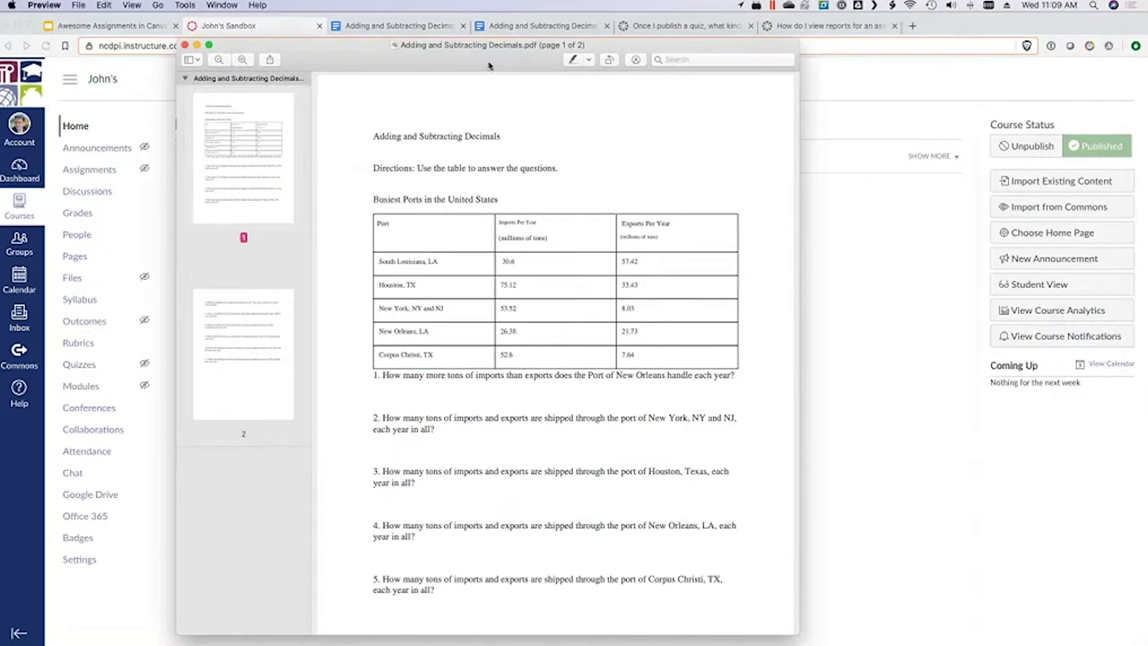
Step: In Preview, move the "Adding and Subtracting Decimals.pdf" window aside and look through both pages of the worksheet
drag(488, 64, 565, 61)
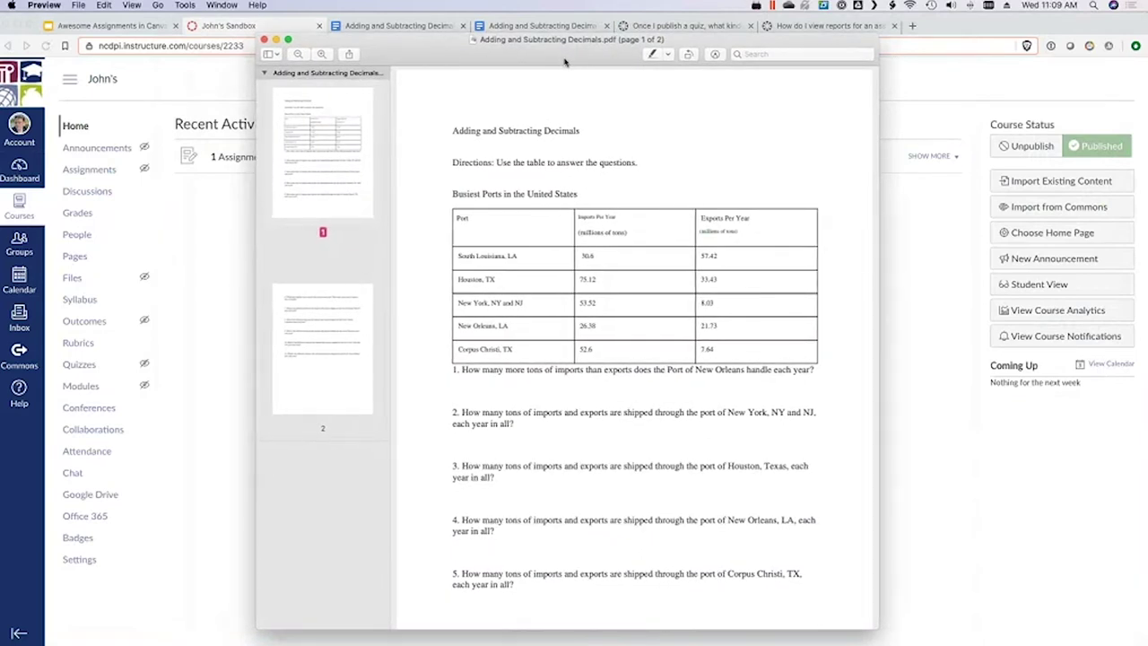
drag(565, 73, 535, 70)
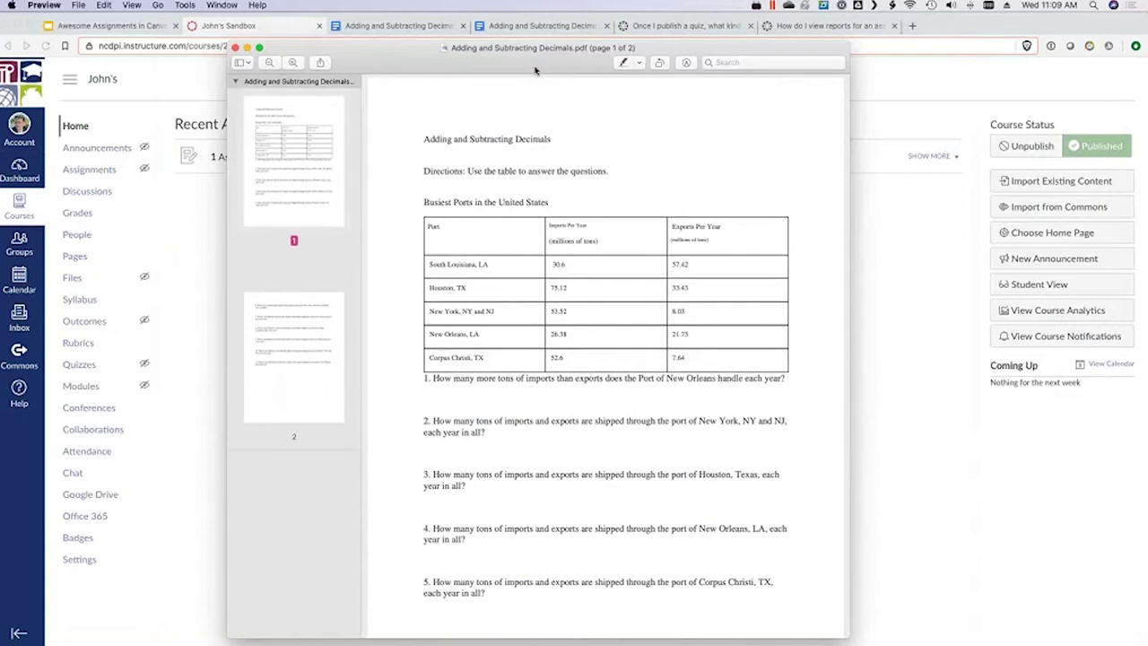
double_click(611, 52)
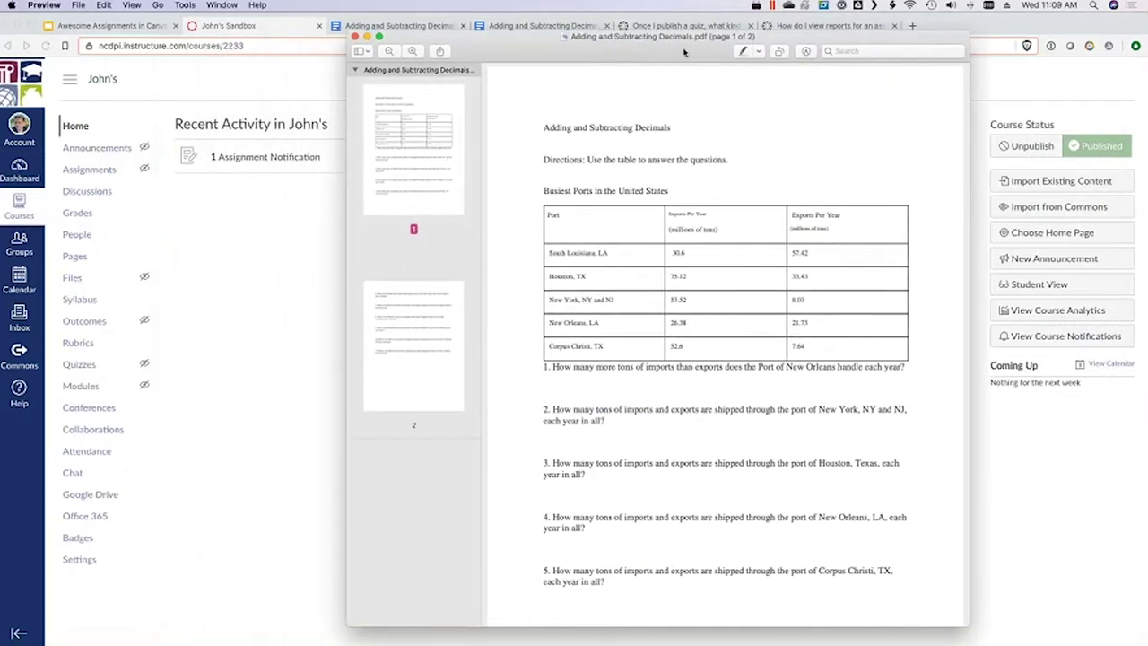
drag(683, 52, 725, 49)
mouse_move(620, 124)
mouse_down()
mouse_move(769, 162)
mouse_move(765, 178)
mouse_move(712, 127)
mouse_move(621, 125)
mouse_up()
scroll(833, 216, down, 5)
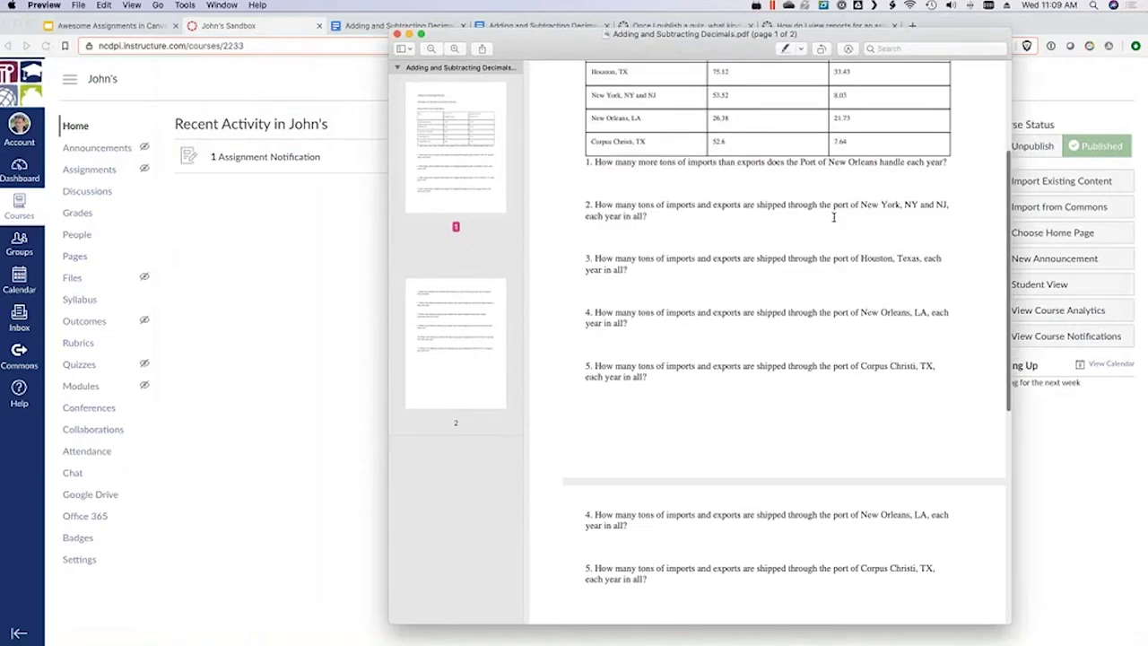
scroll(833, 216, down, 10)
scroll(833, 216, up, 15)
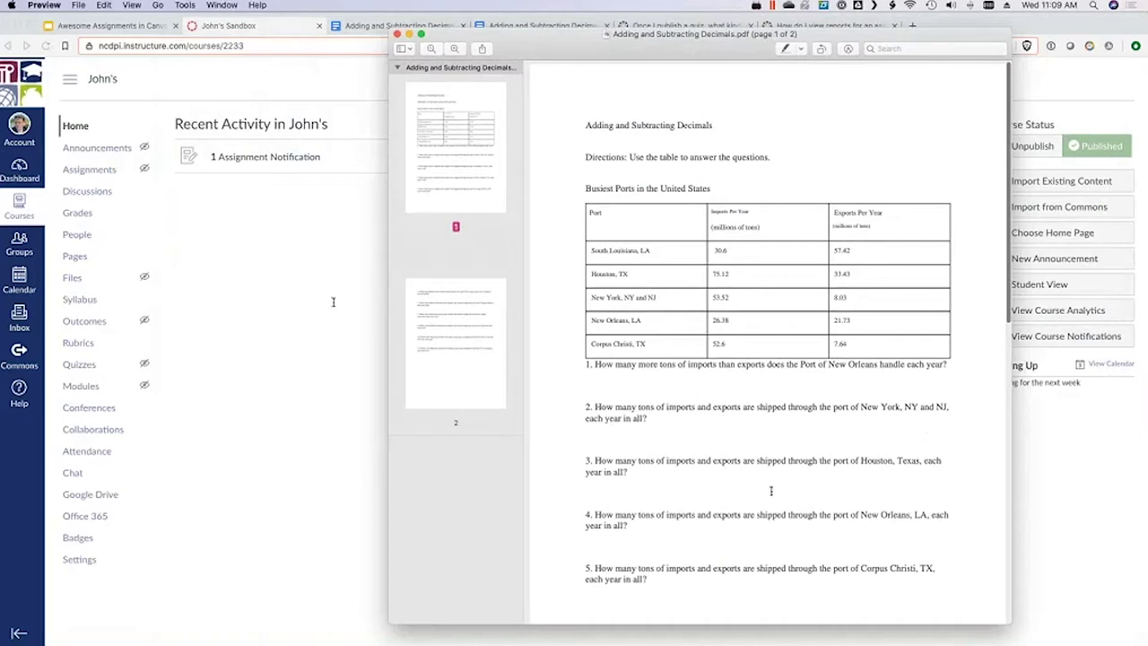
Step: Return to the sandbox course in Canvas and open its Assignments page
click(239, 261)
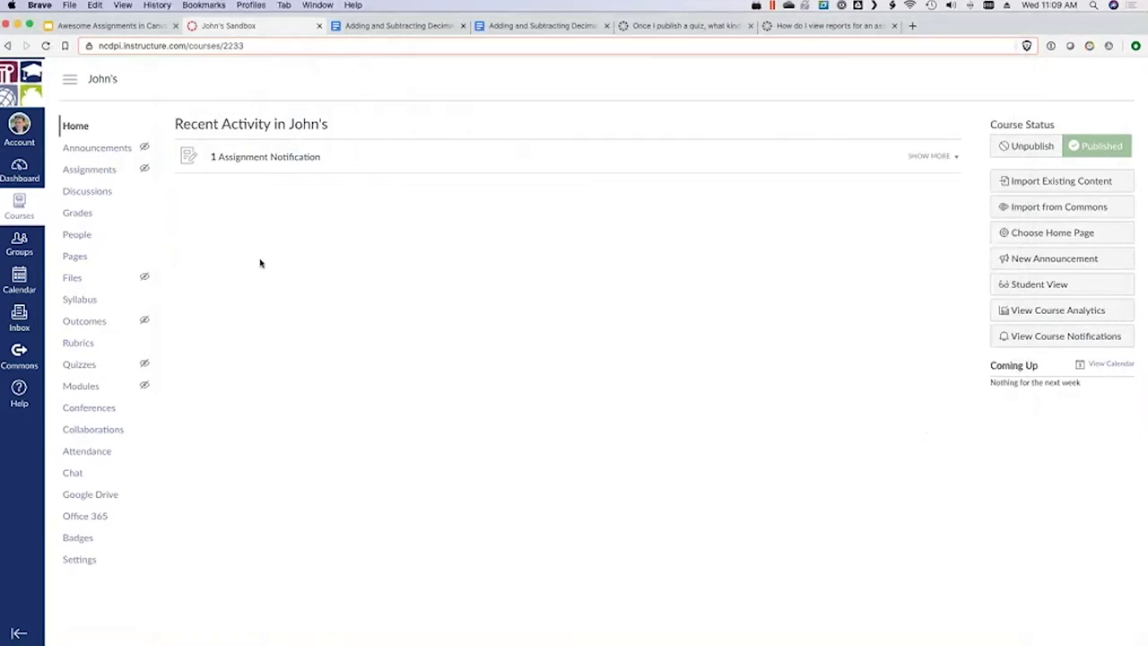
click(75, 171)
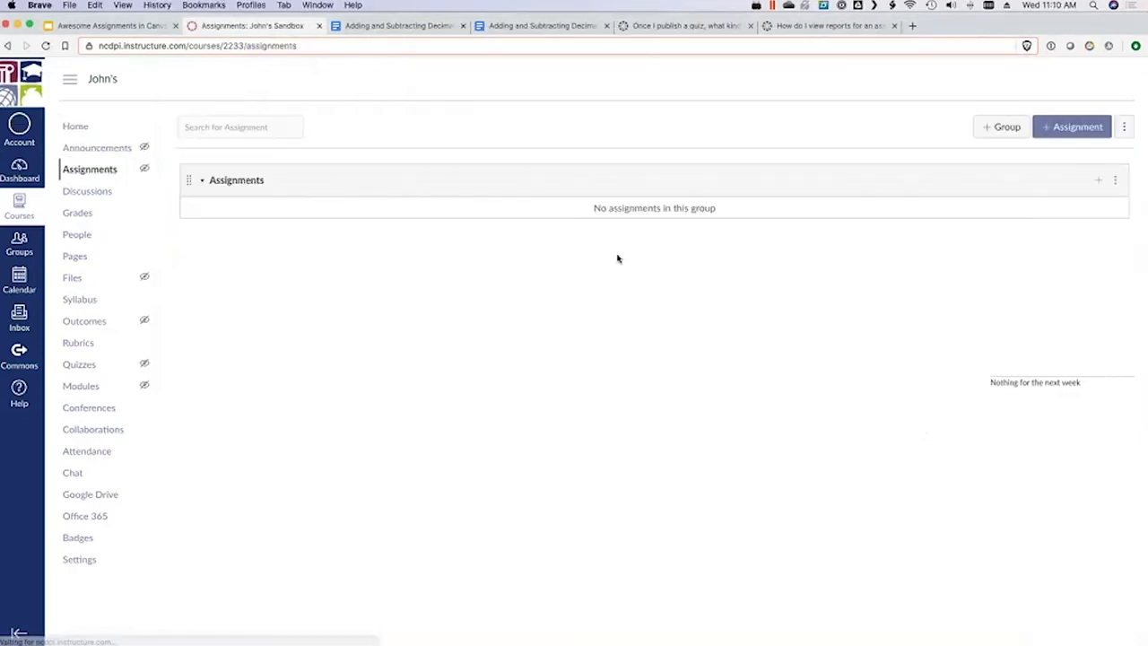
click(70, 130)
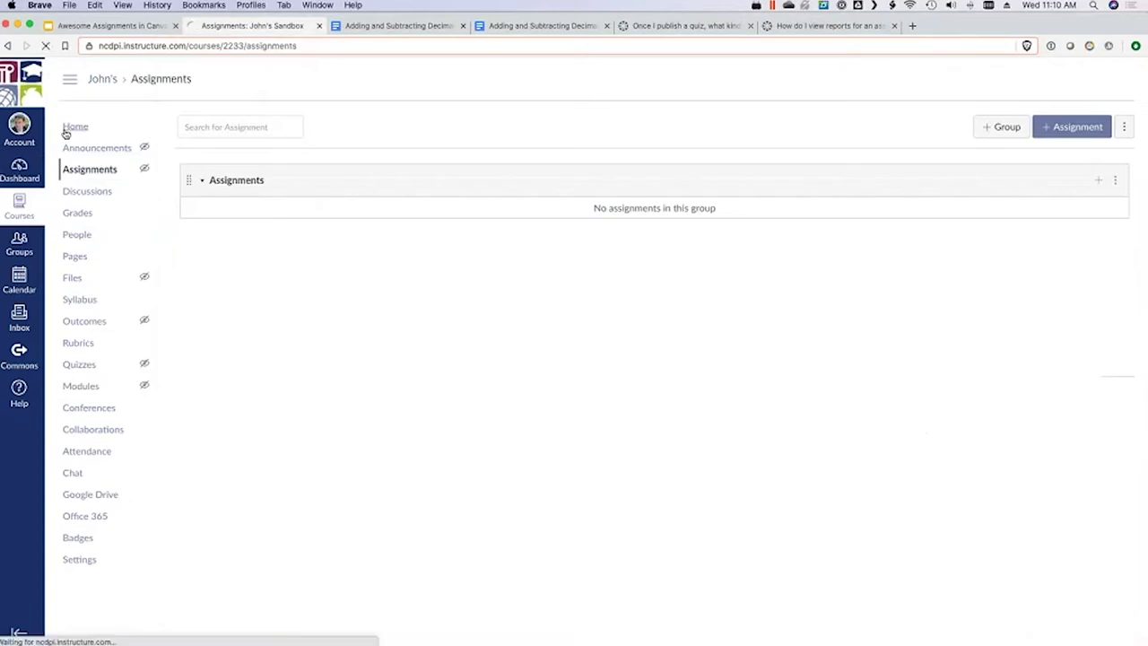
click(76, 170)
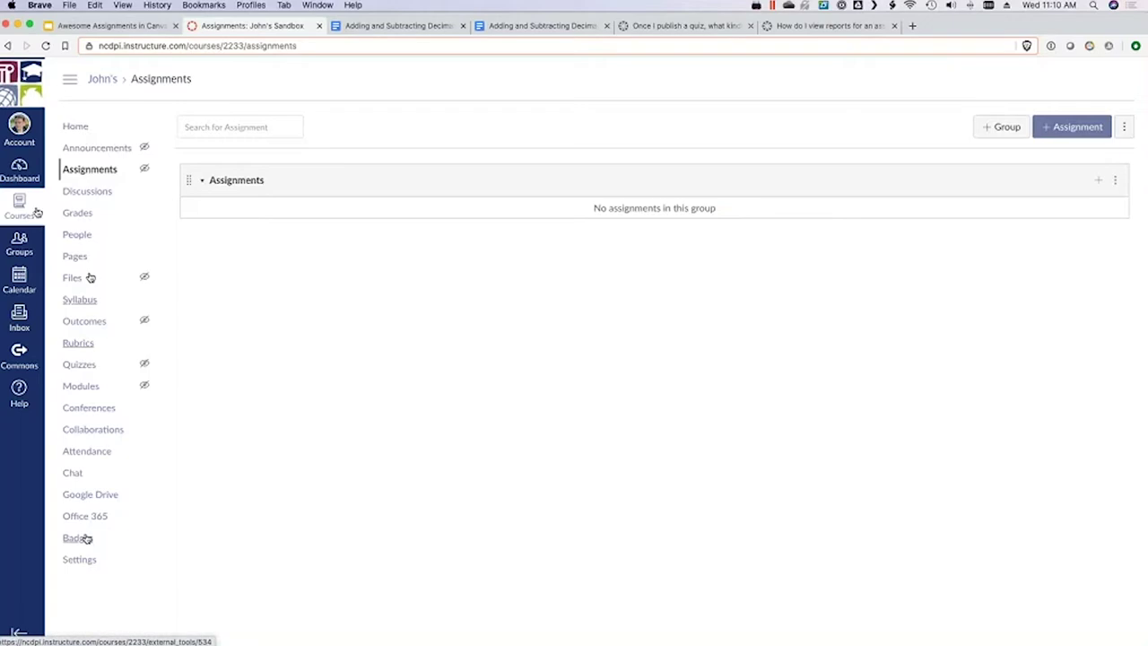
click(67, 162)
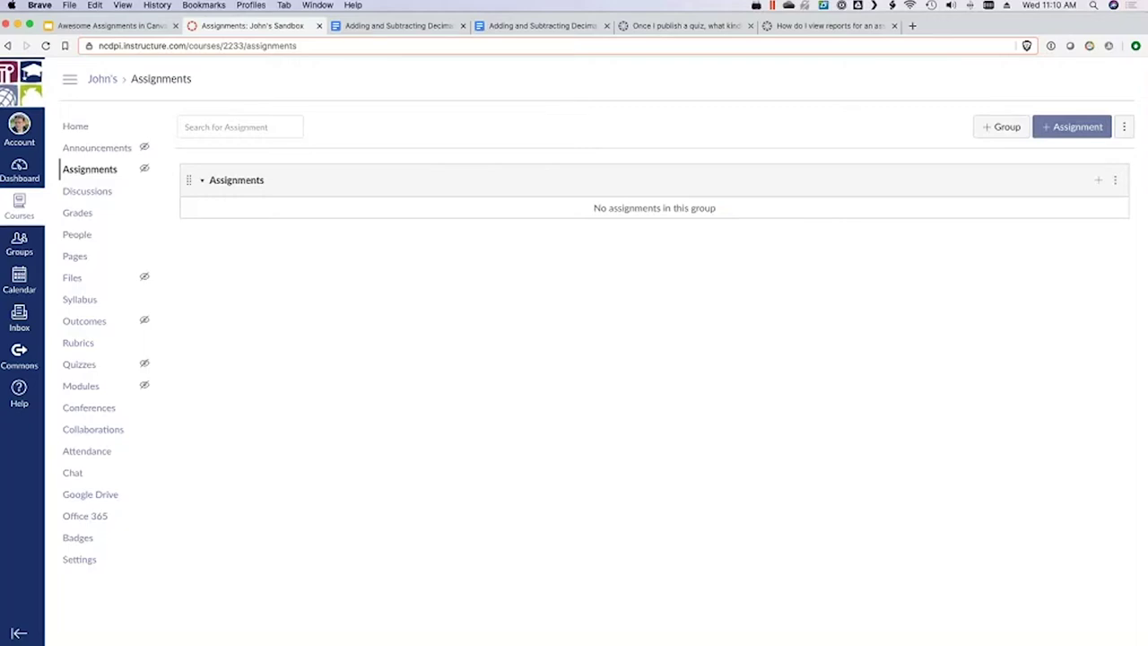
Step: Look over the Canvas help resources, including the guides search, and close them
click(18, 395)
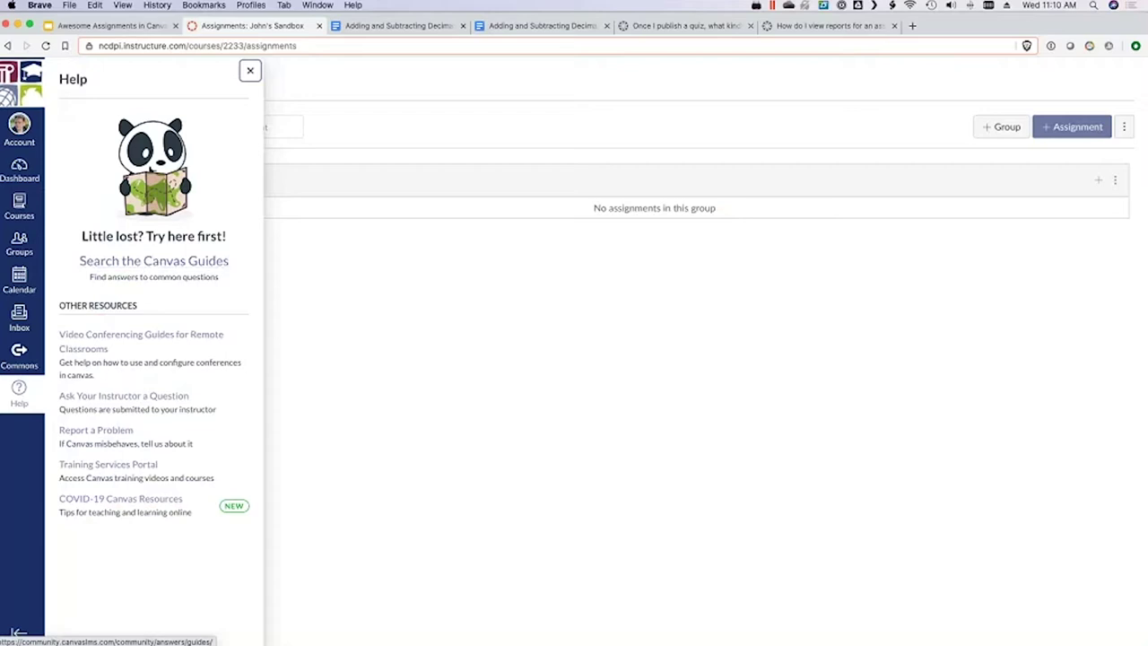
click(538, 305)
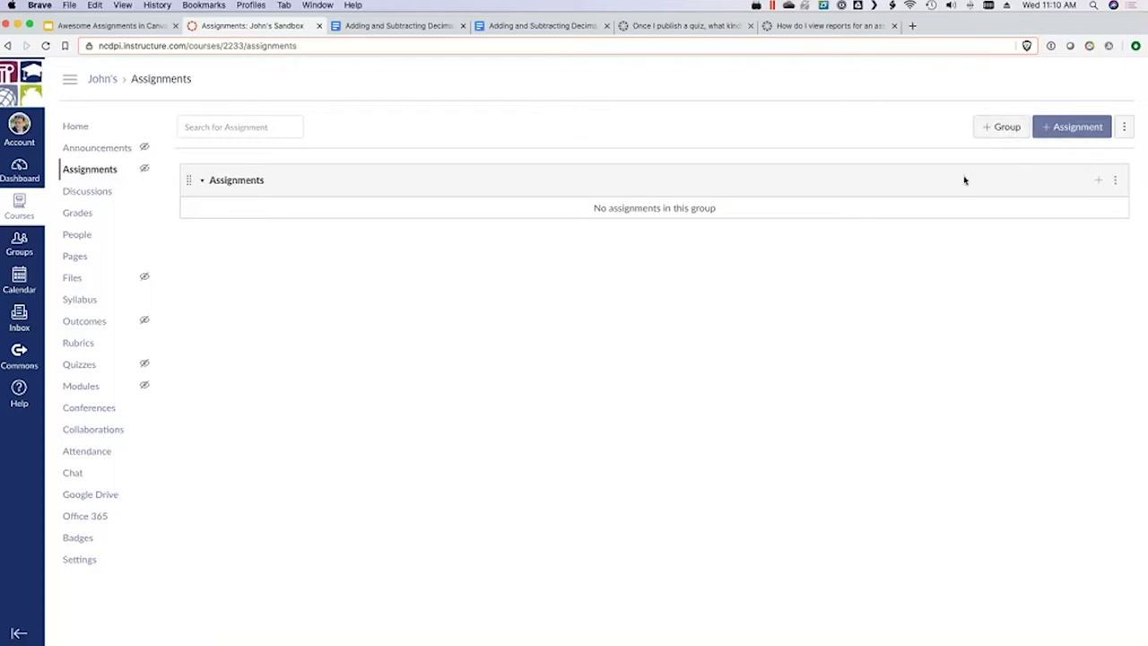
Step: Create a new assignment and name it "Adding and Subtracting Decimals Worksheet"
click(1086, 127)
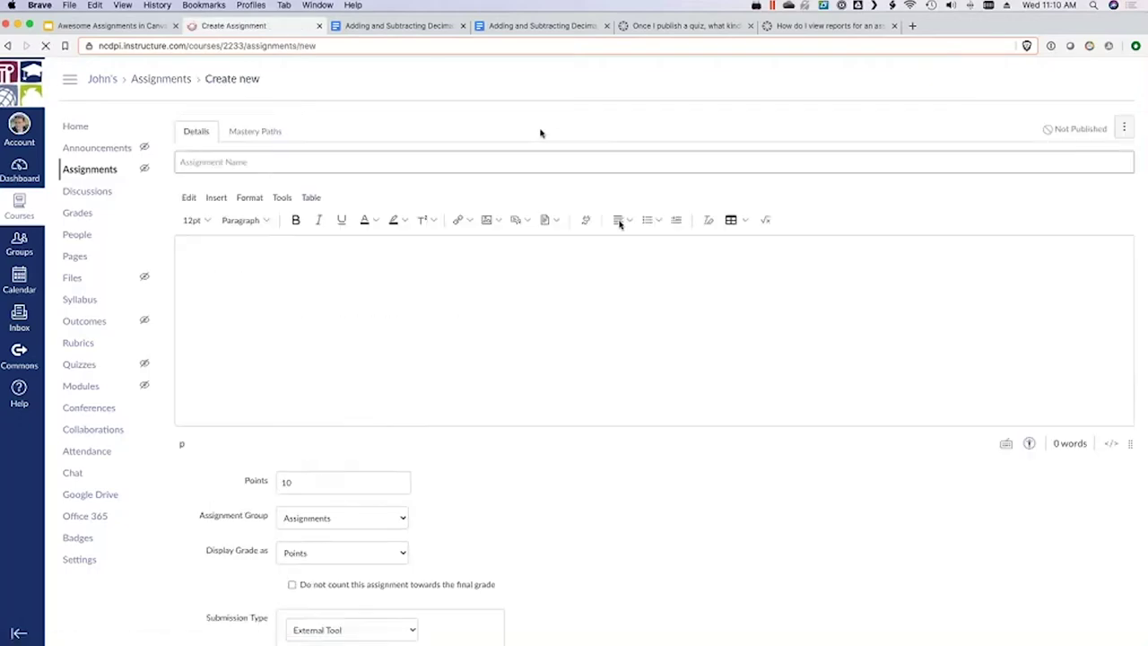
click(781, 158)
click(904, 195)
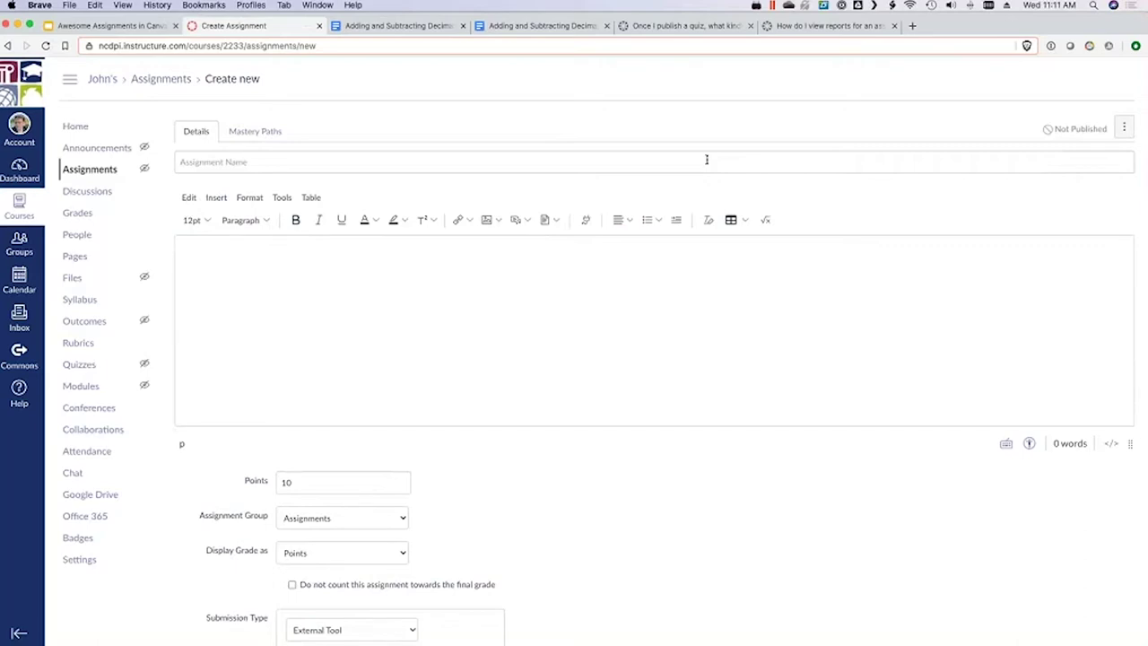
click(706, 160)
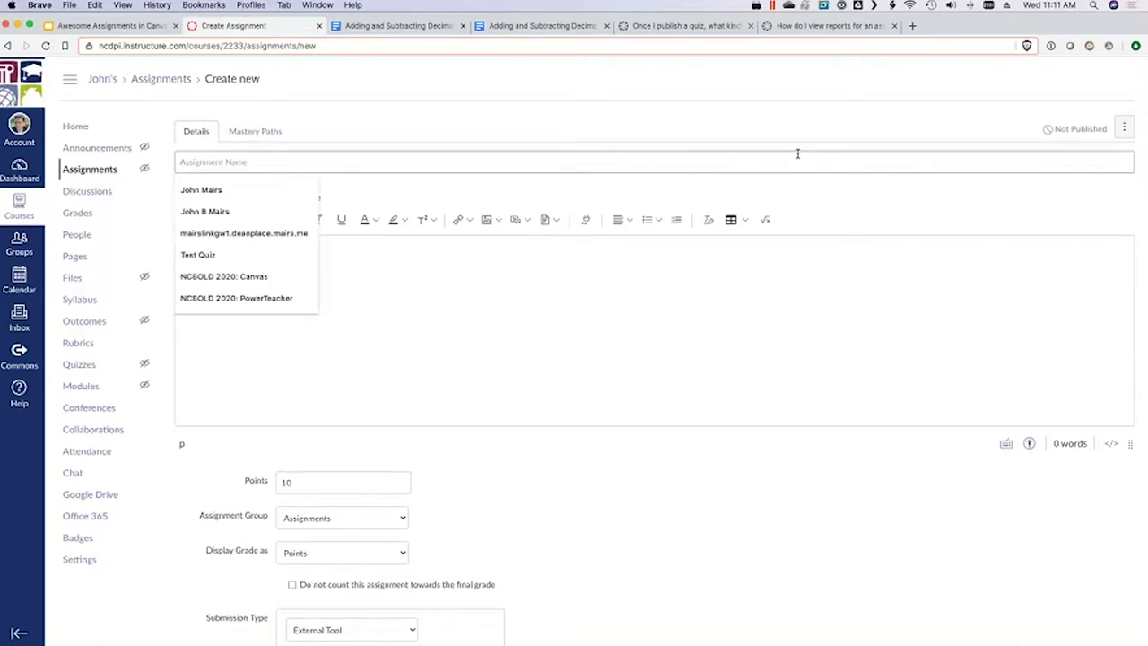
text(Adding)
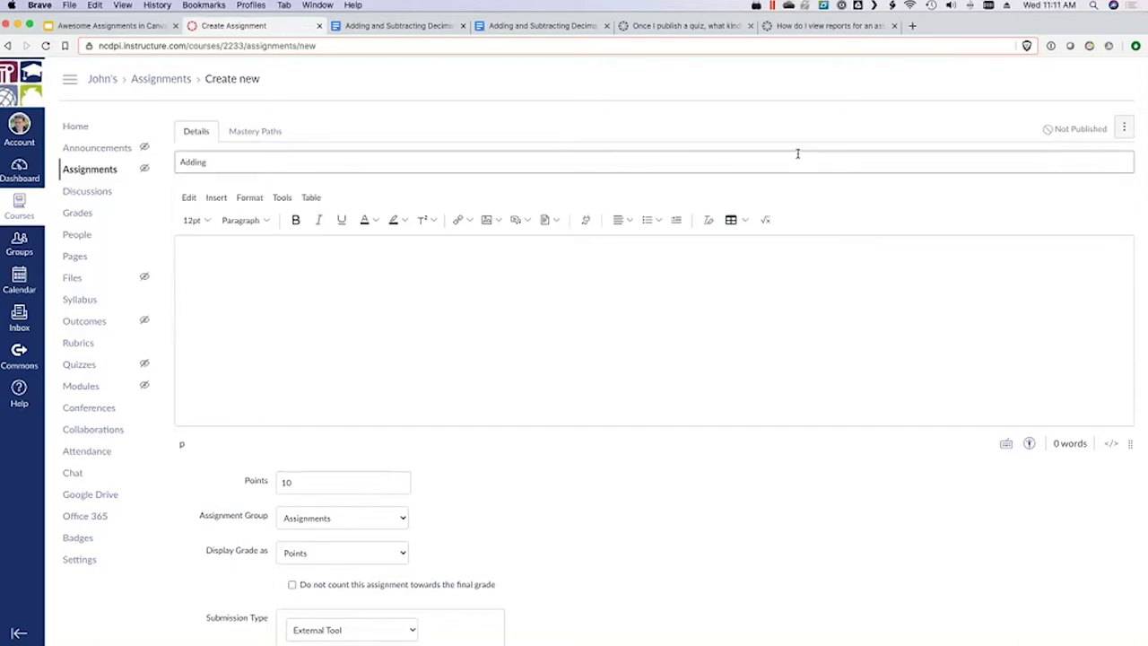
text( and Substrating Decimals)
right_click(257, 159)
click(289, 165)
click(321, 161)
text(Worksheet)
Step: Enter the assignment description "Download the linked PDF, fill it out, and submit it here!"
click(704, 330)
scroll(705, 333, down, 2)
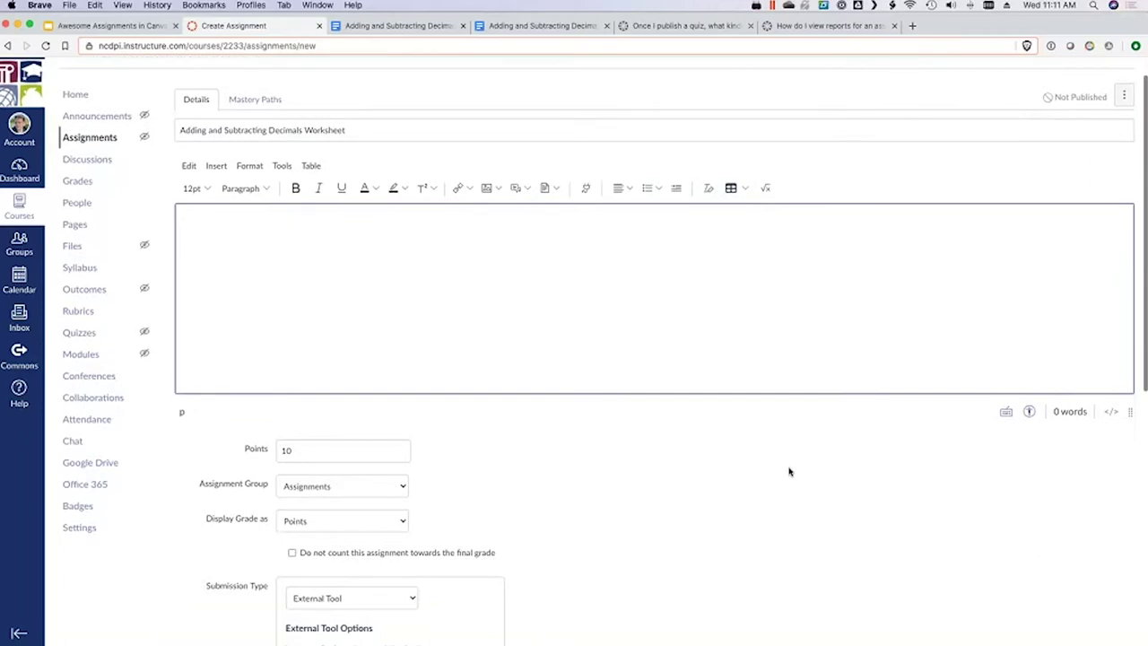
scroll(789, 471, down, 2)
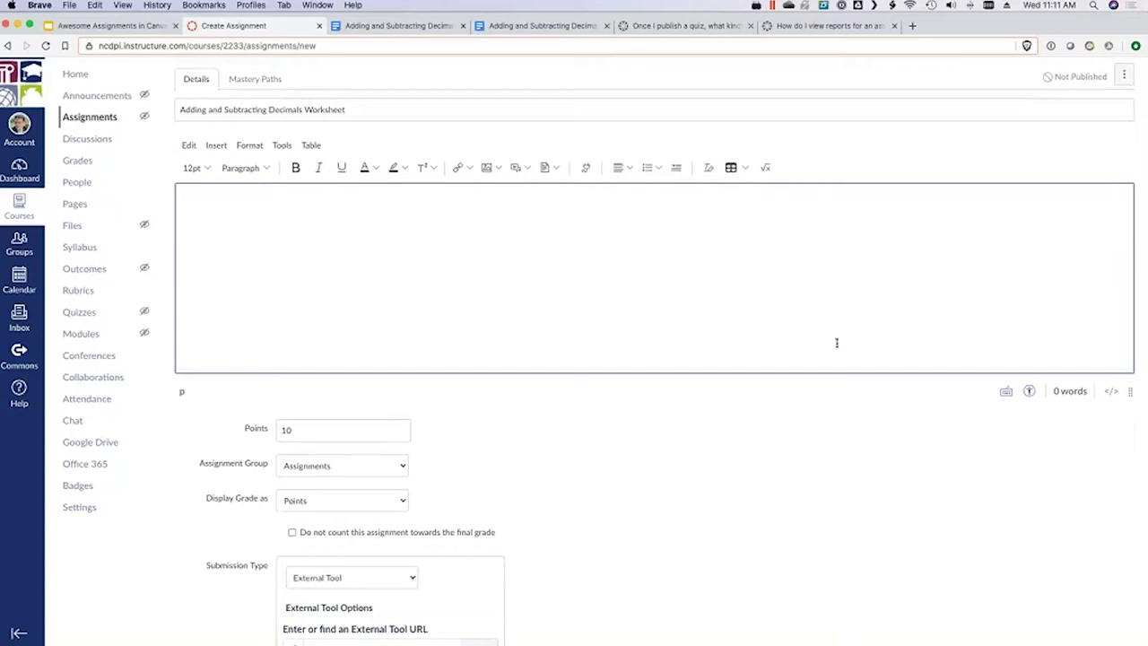
text(Download the linked PDF )
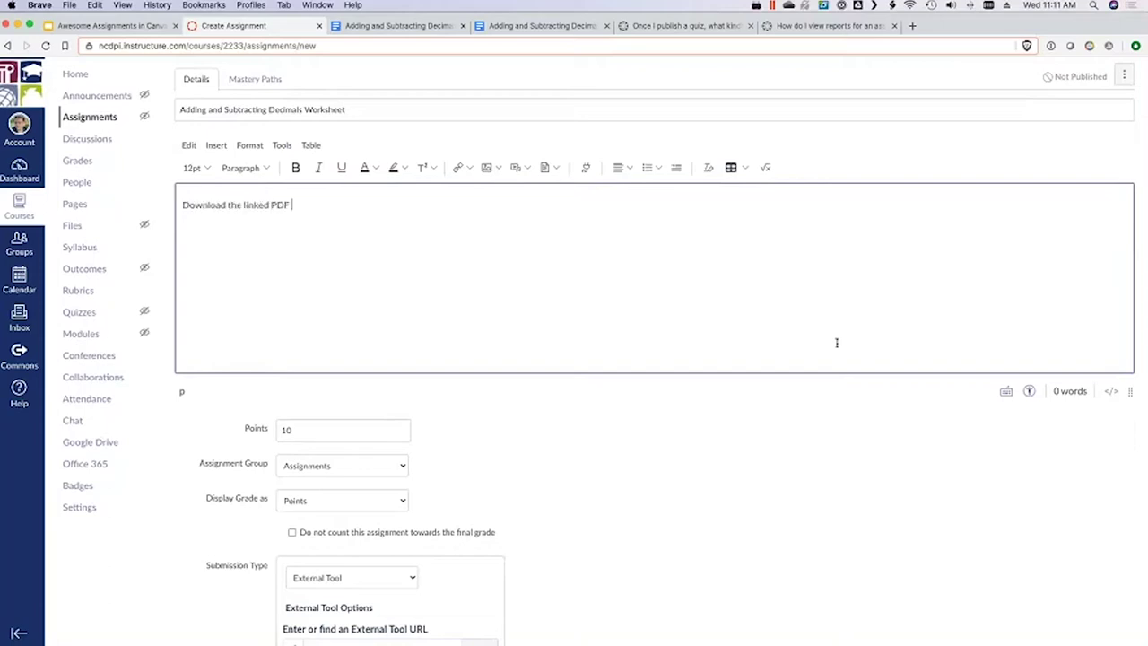
text(, fill it out, and submit it here!)
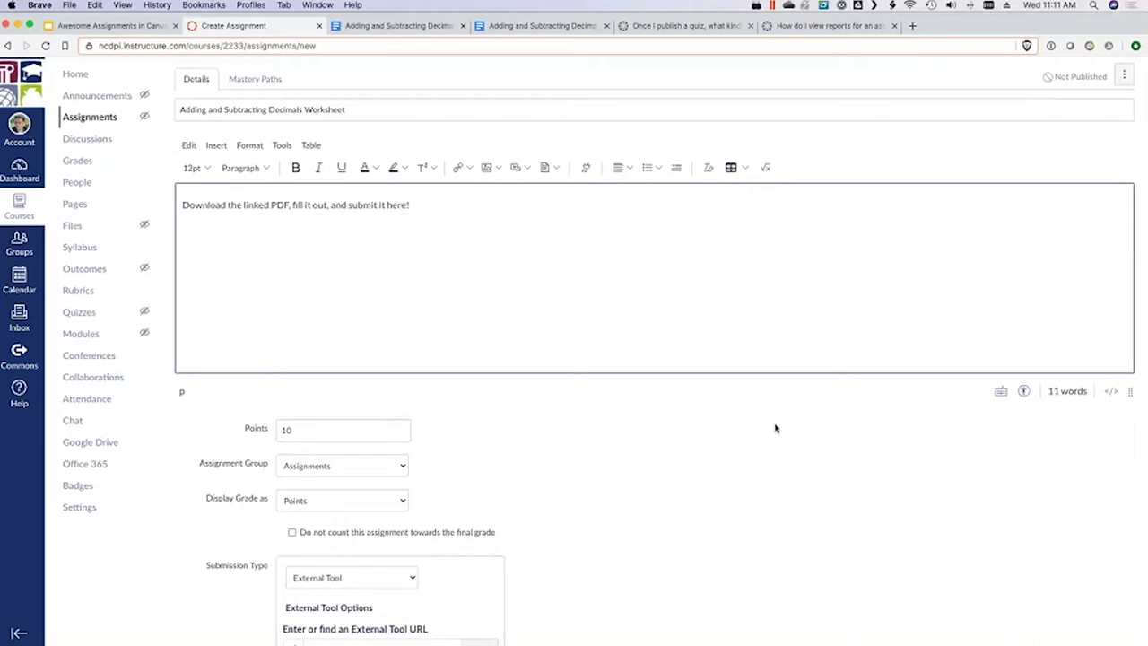
click(775, 423)
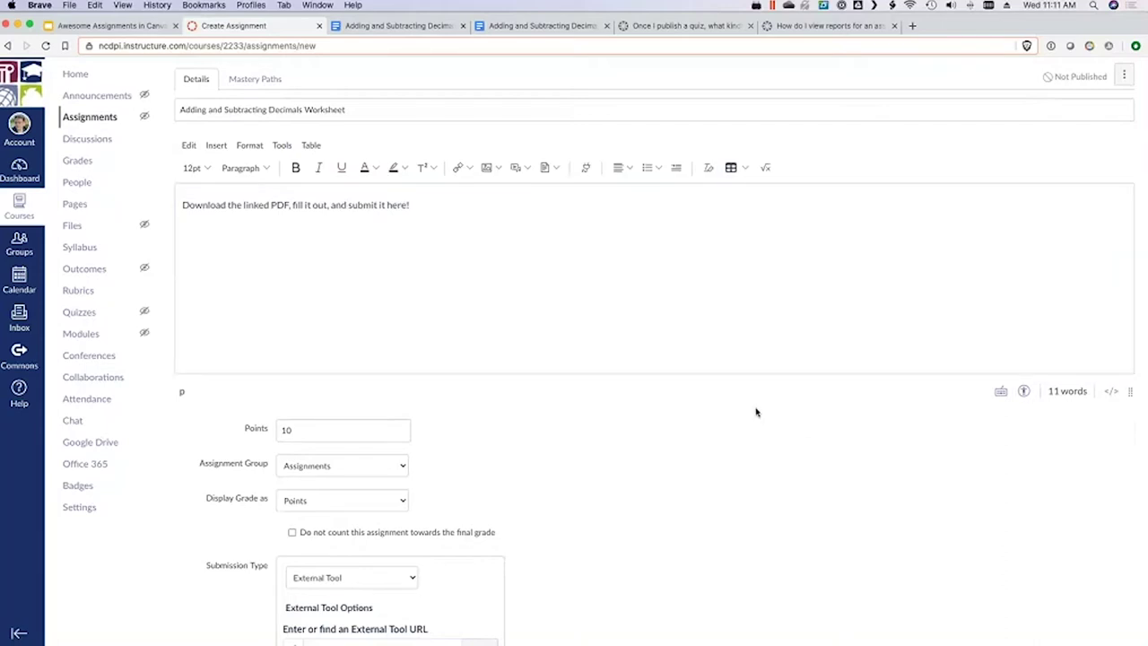
Step: Examine the description editor's options for inserting links and documents, with the cursor on the line below the instructions
scroll(753, 411, down, 1)
scroll(748, 411, down, 1)
click(542, 239)
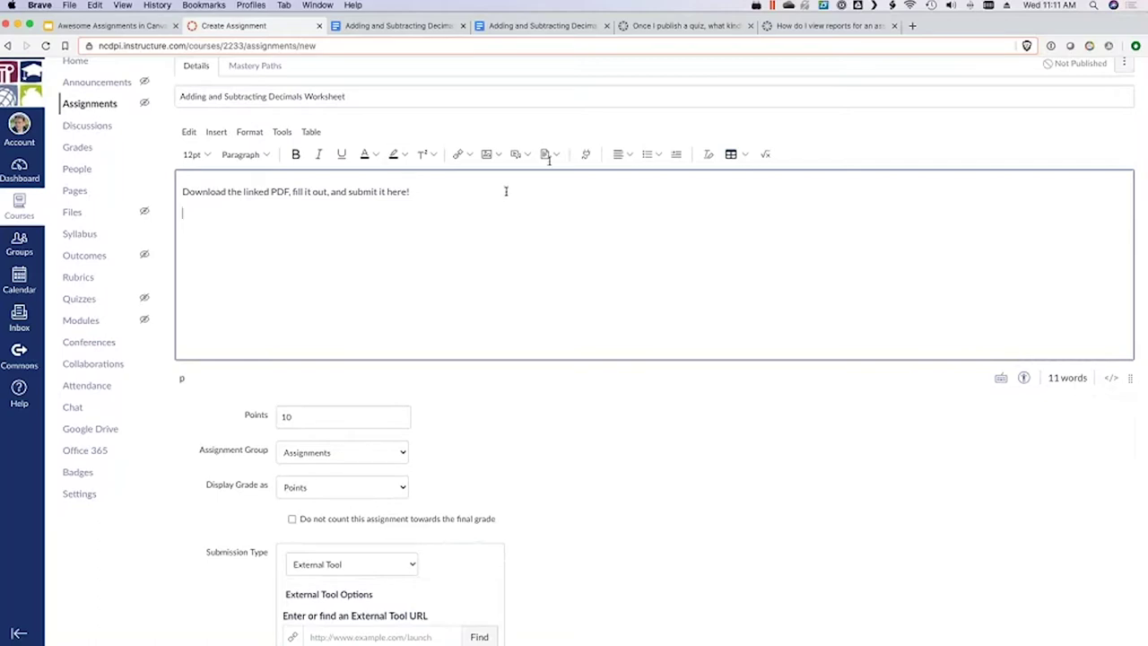
click(472, 157)
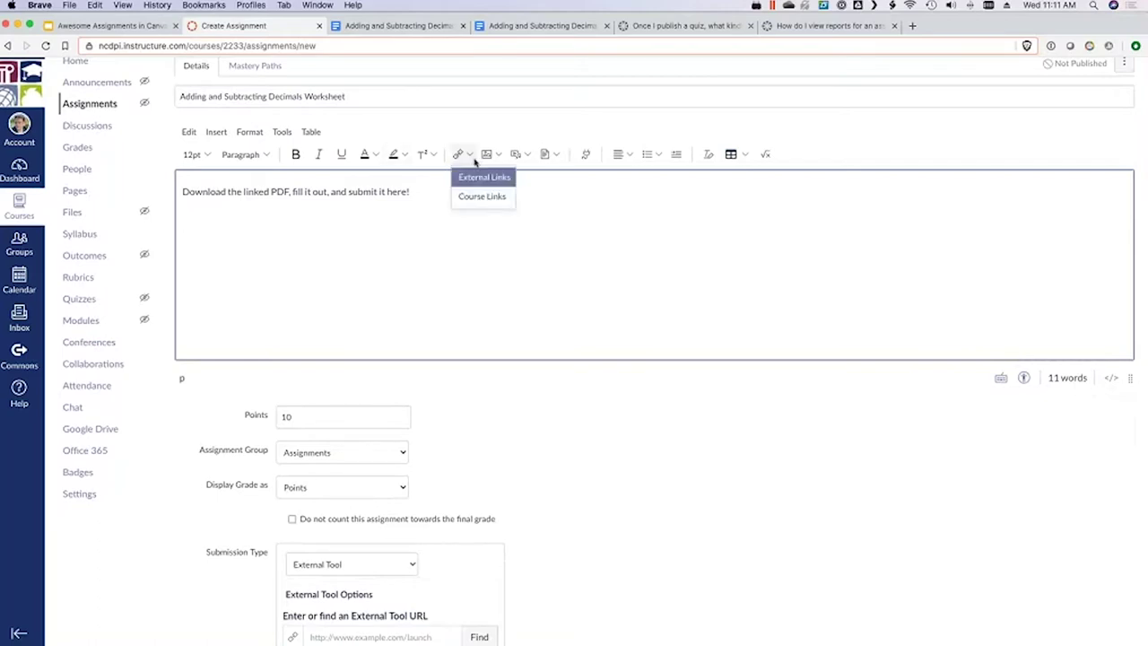
click(552, 156)
click(332, 251)
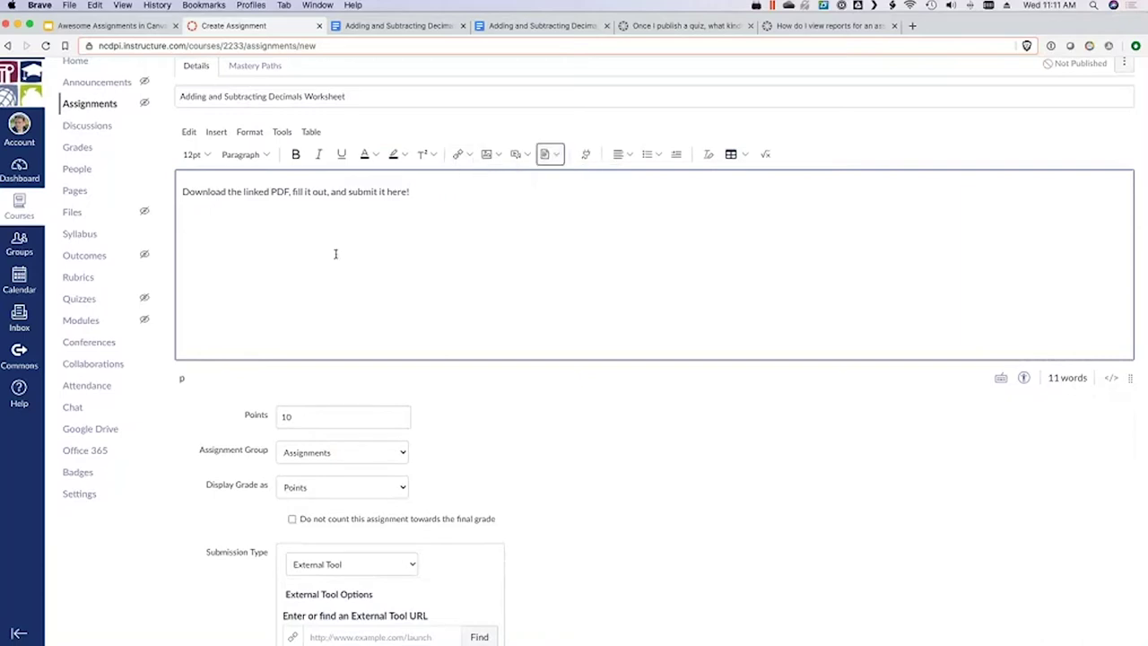
click(554, 155)
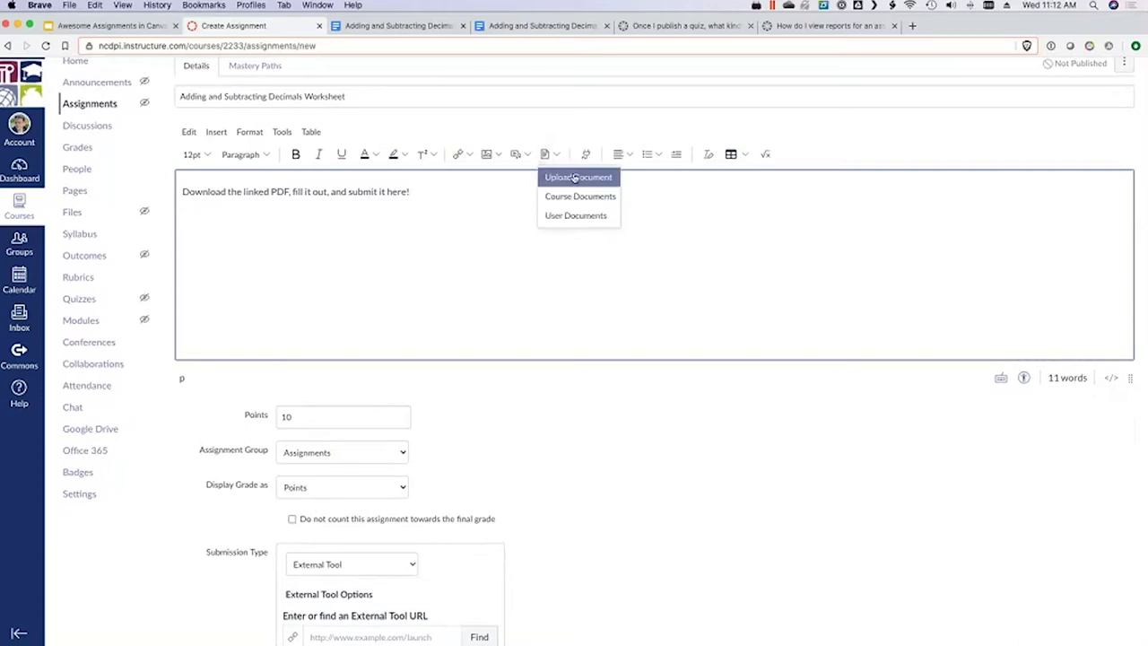
click(556, 156)
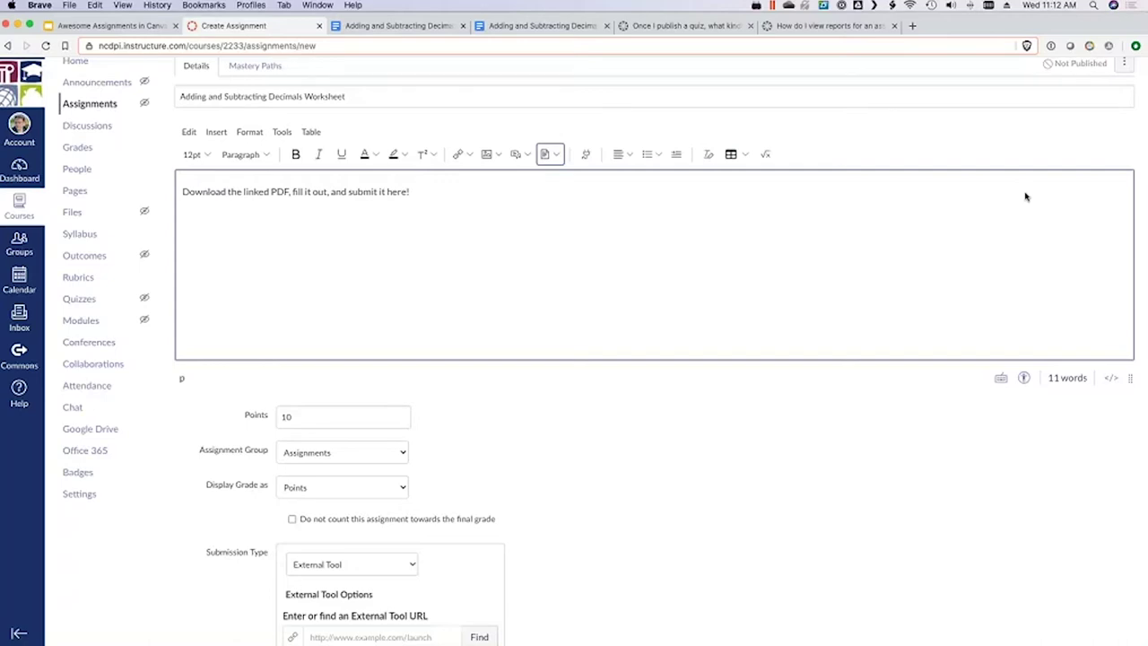
click(538, 228)
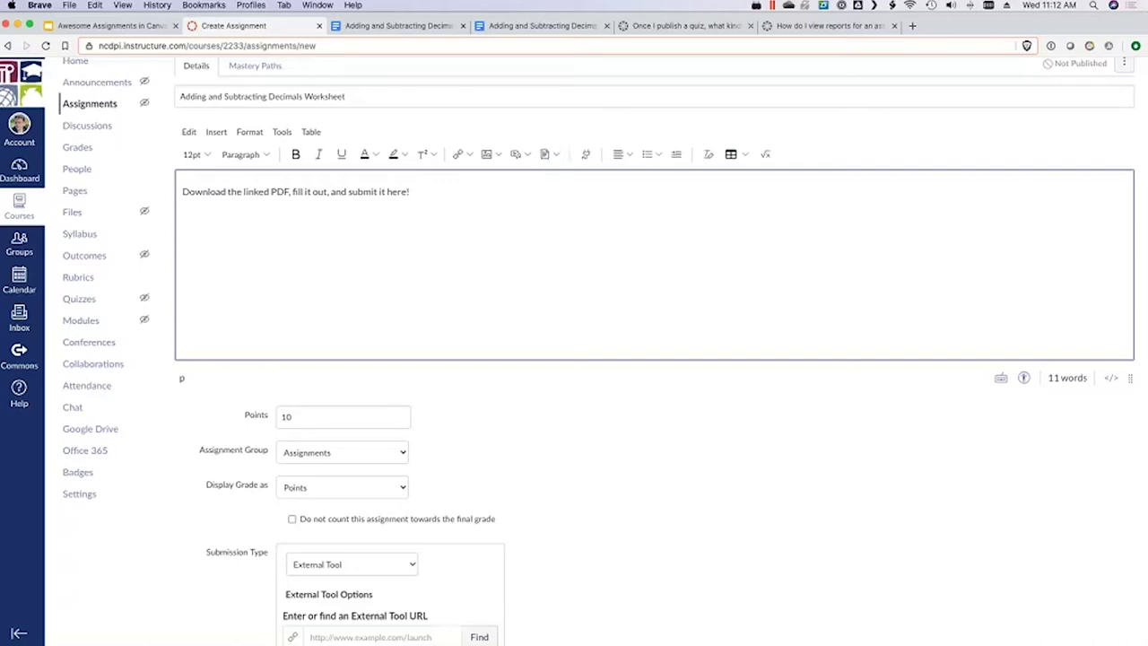
Step: Upload Adding and Subtracting Decimals.pdf as a document and insert its link below the assignment instructions
click(553, 154)
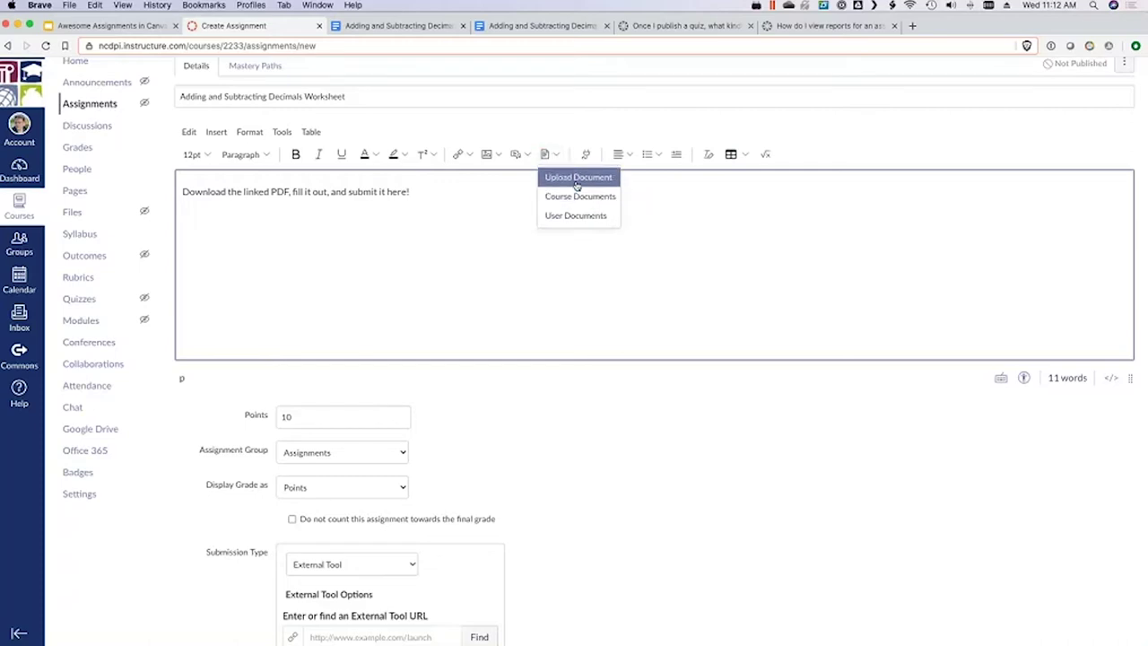
click(577, 178)
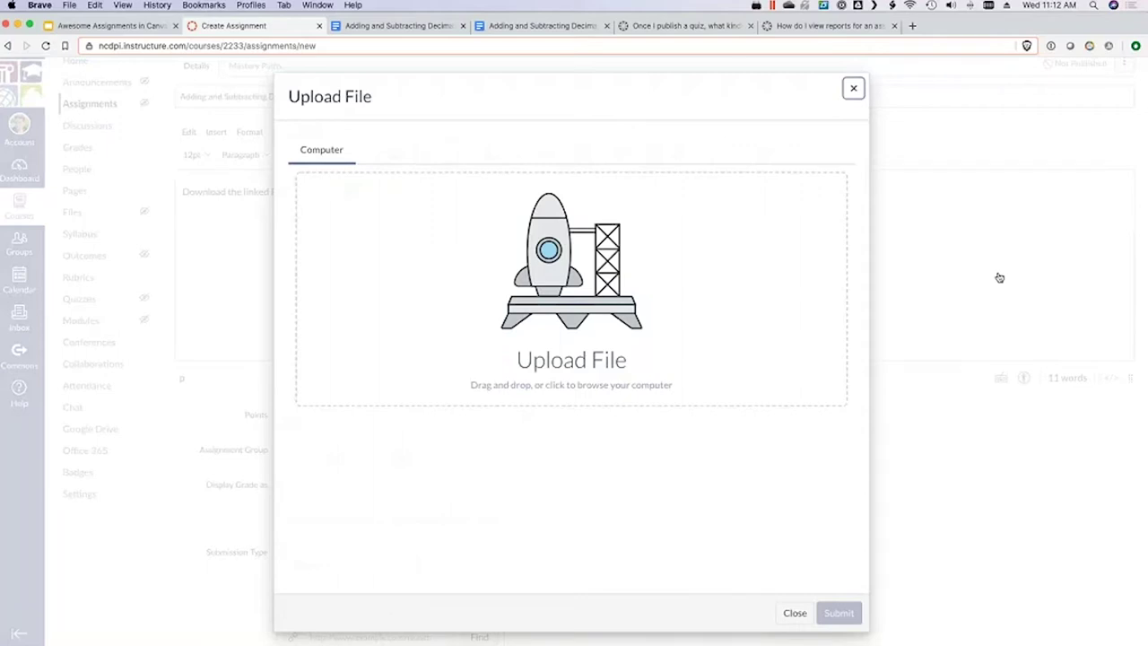
drag(266, 419, 456, 325)
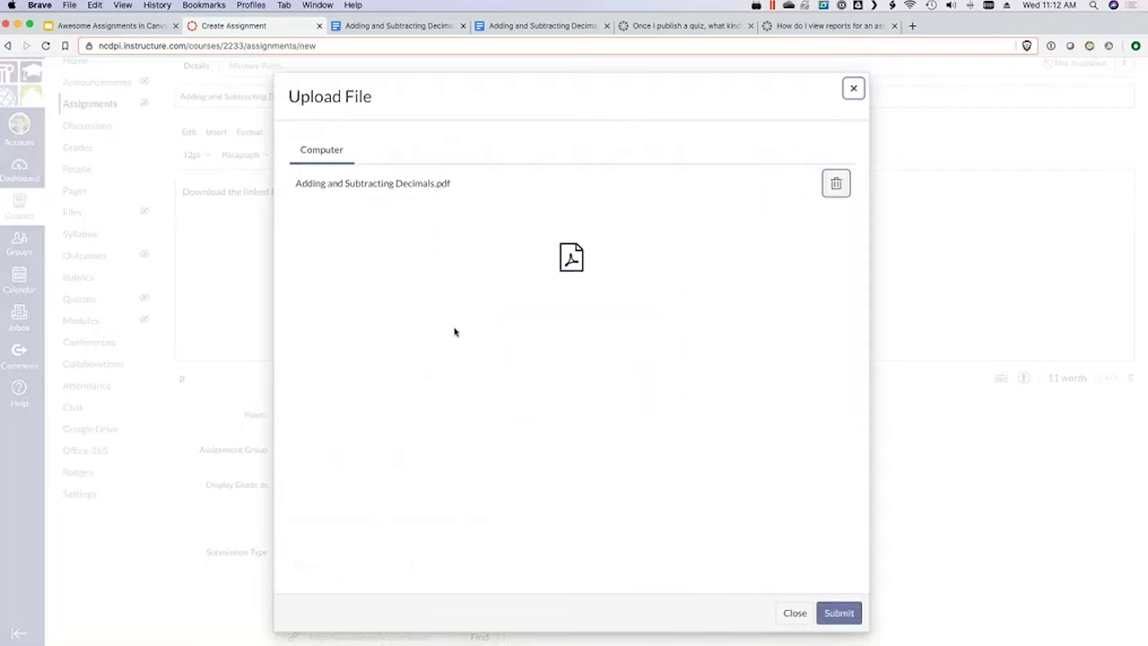
key(Return)
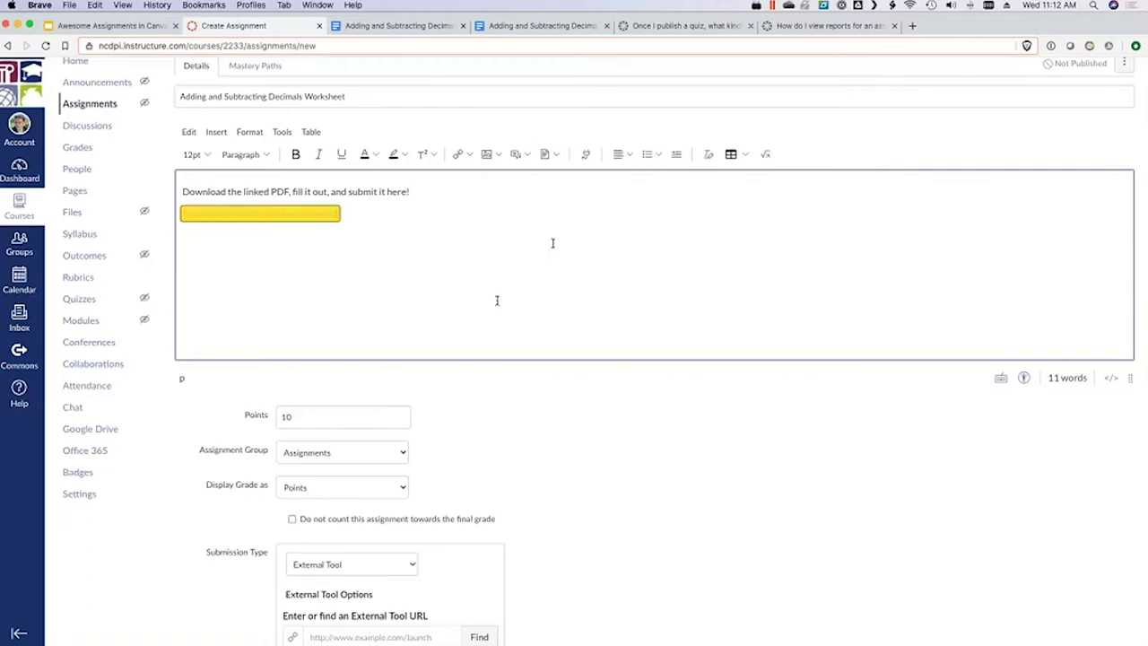
click(432, 191)
click(819, 526)
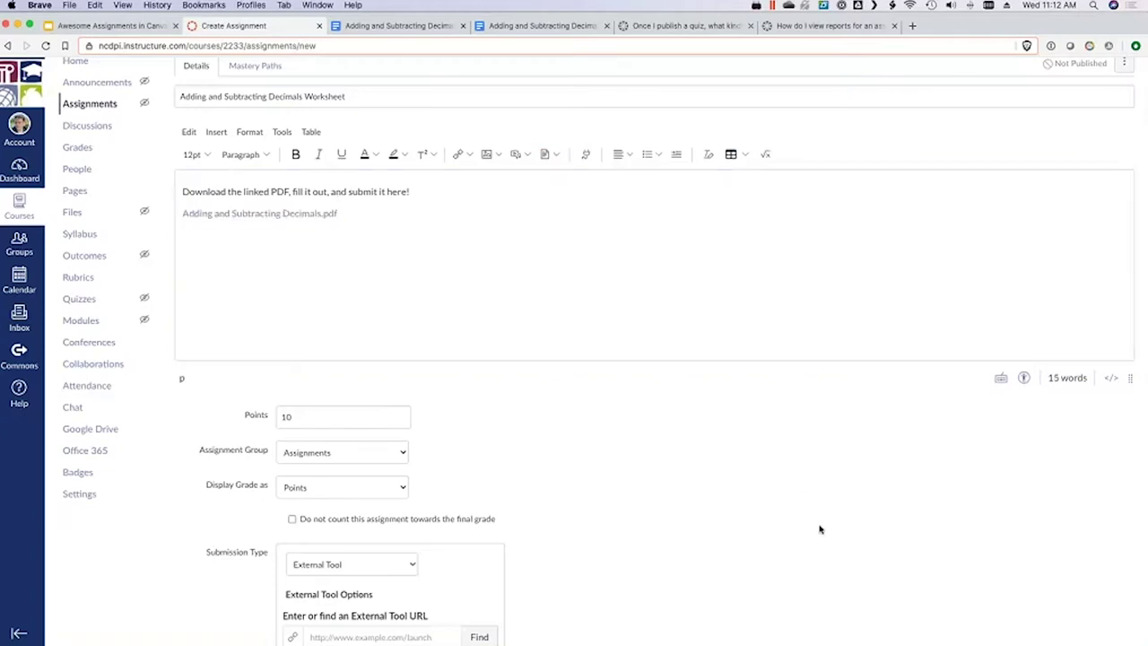
Step: Examine the inserted PDF link and the description editor's options for adding media and images
scroll(608, 418, down, 1)
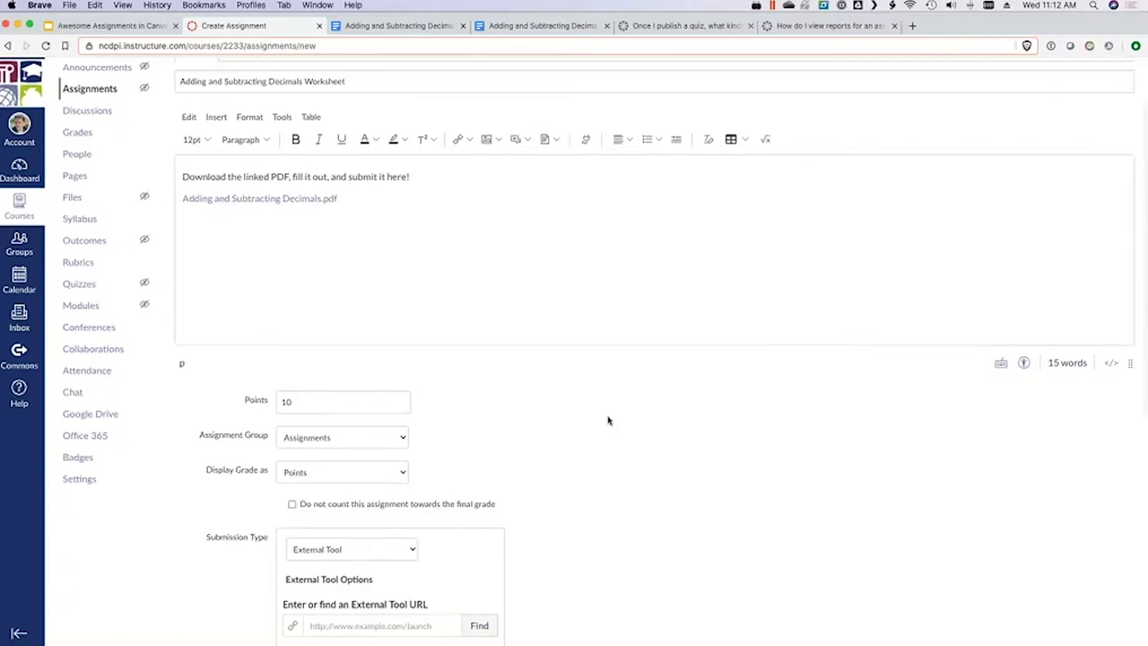
scroll(608, 420, down, 1)
scroll(608, 420, up, 2)
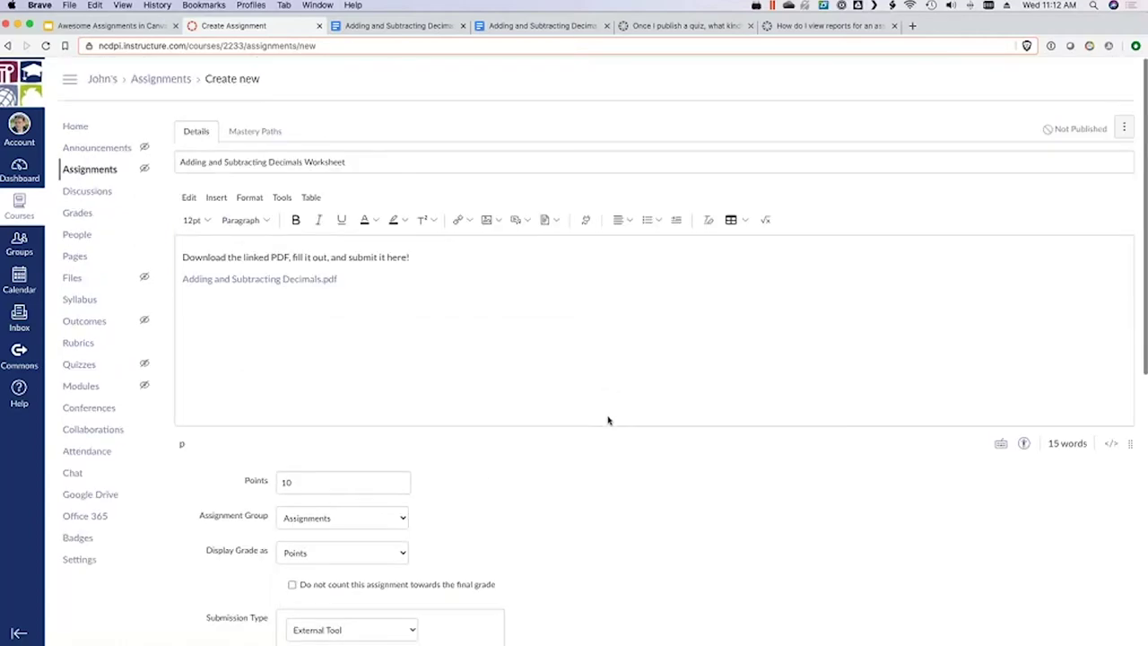
triple_click(261, 278)
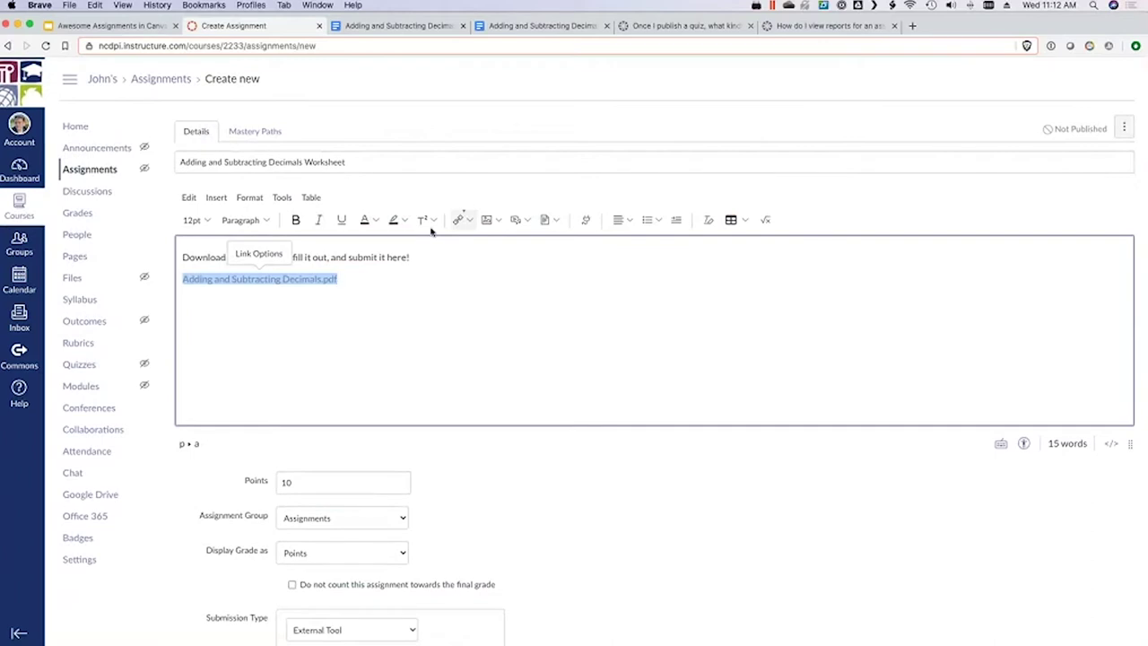
click(522, 220)
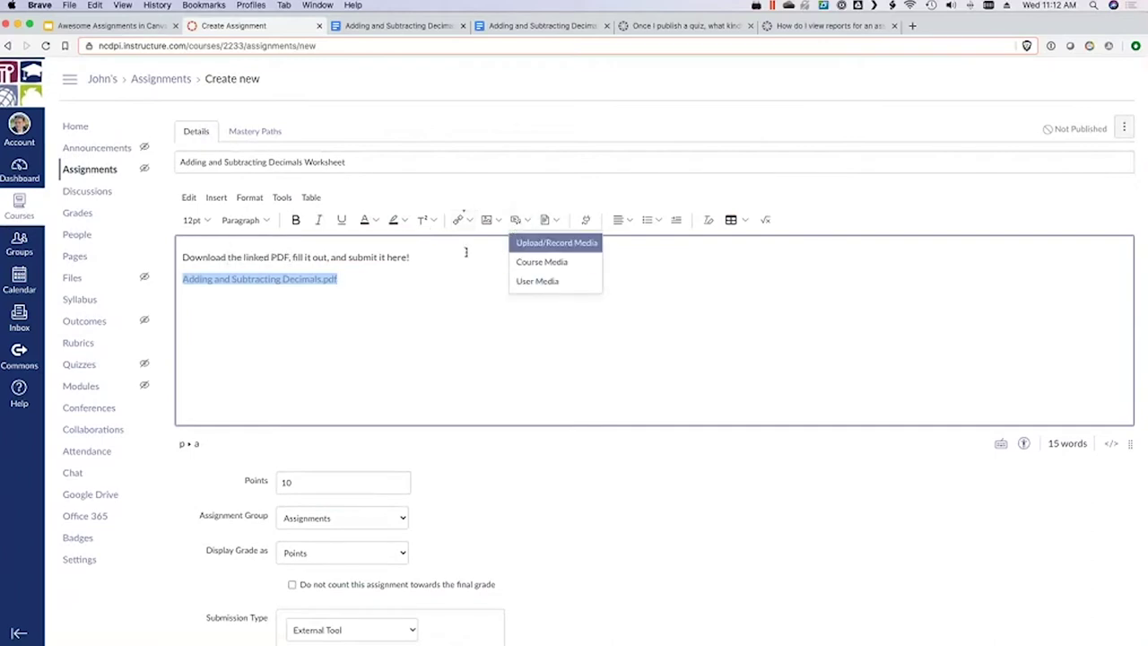
click(498, 220)
click(498, 222)
click(612, 260)
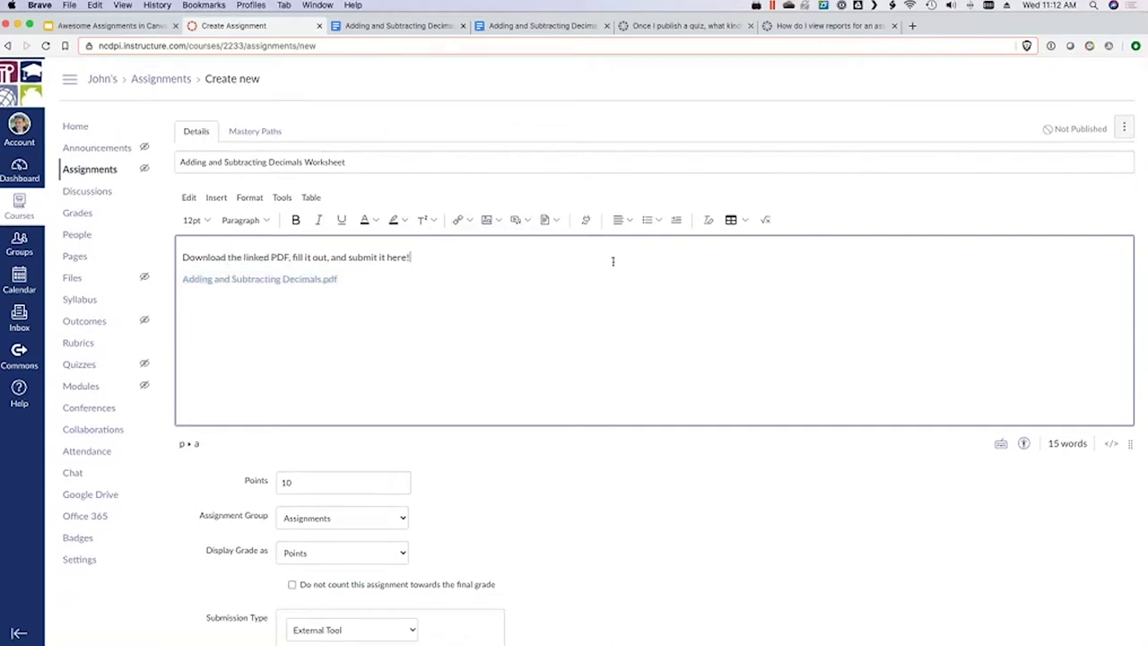
key(shift+Down)
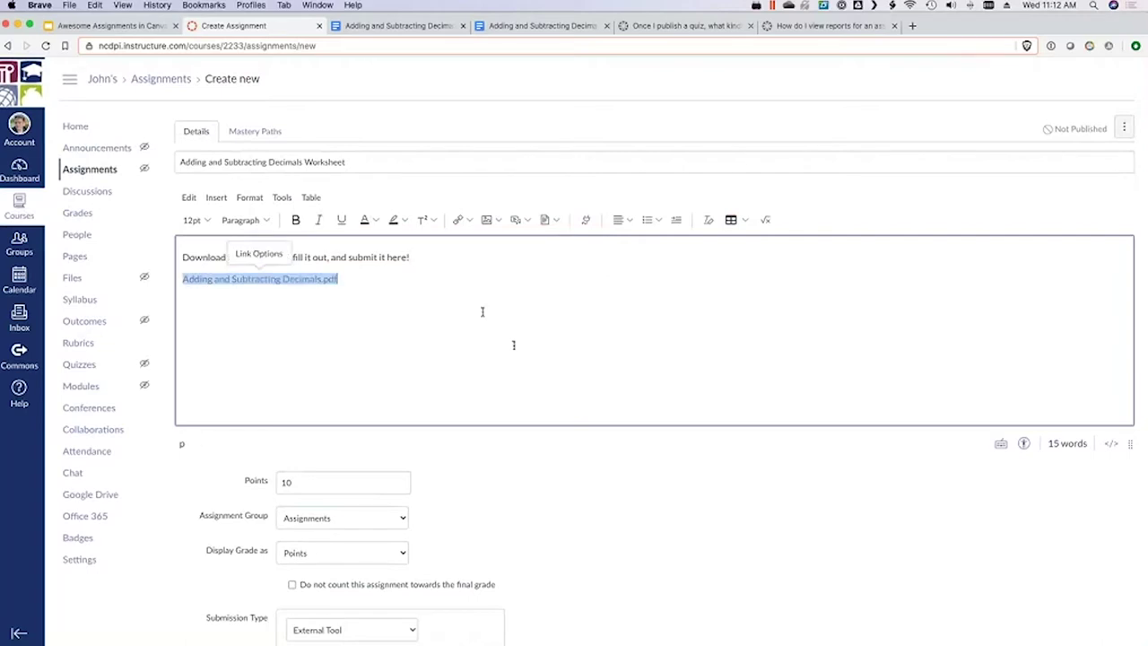
key(shift+Up)
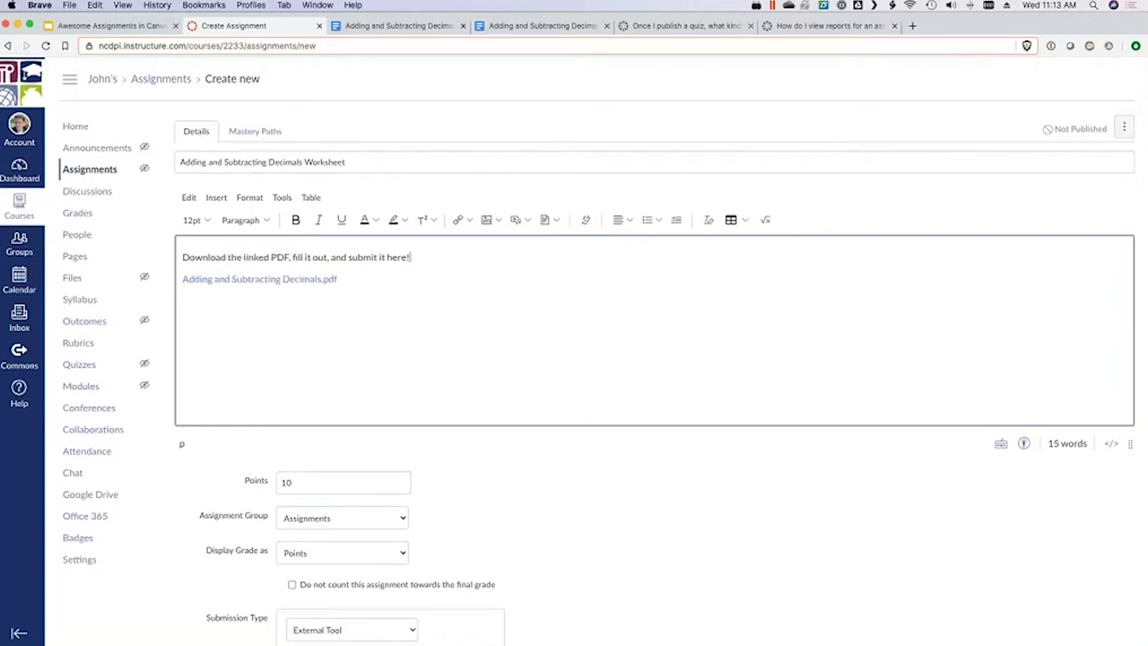
Step: Examine the assignment's points setting and the available assignment group choices without changing the group
scroll(719, 478, down, 1)
scroll(718, 478, down, 3)
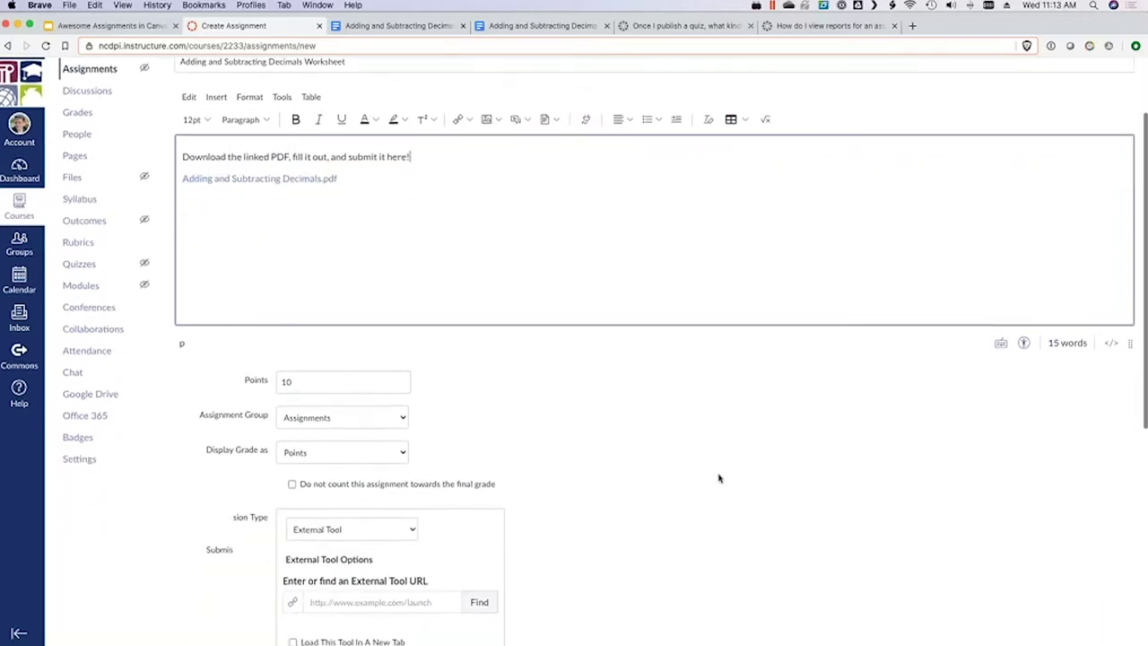
scroll(717, 478, down, 1)
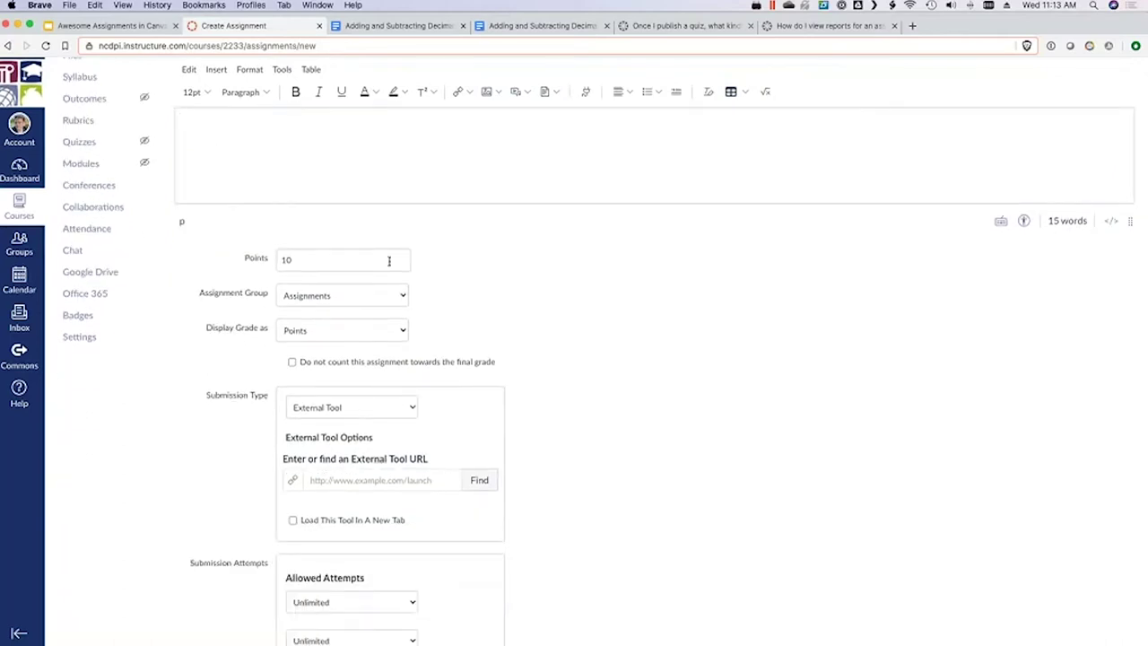
scroll(573, 283, down, 2)
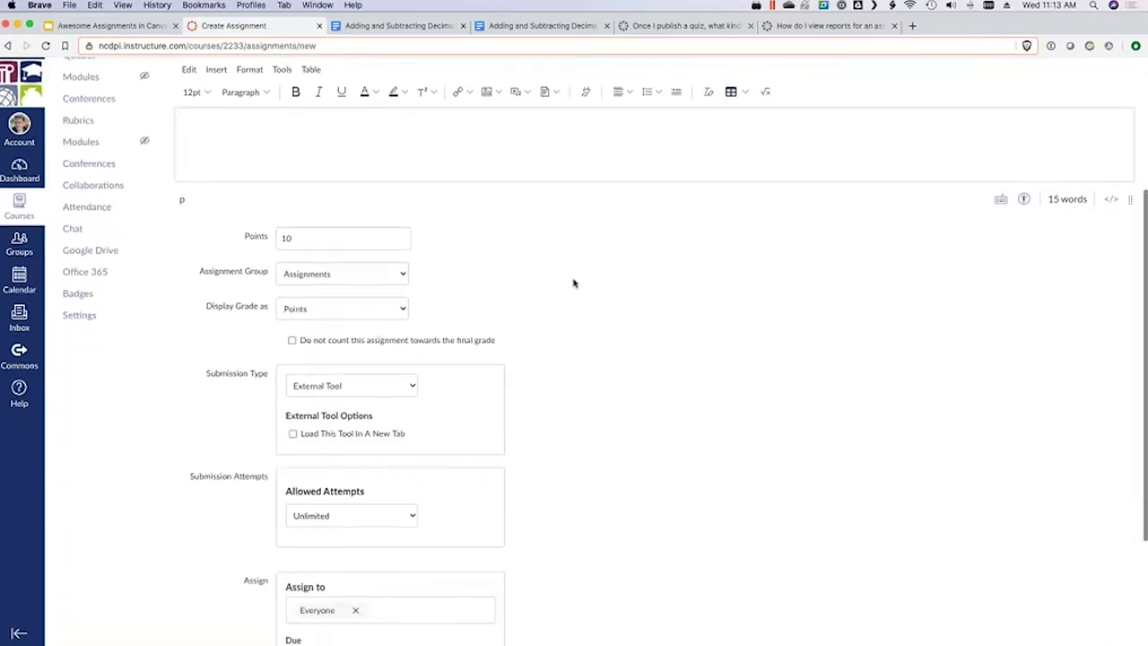
click(403, 208)
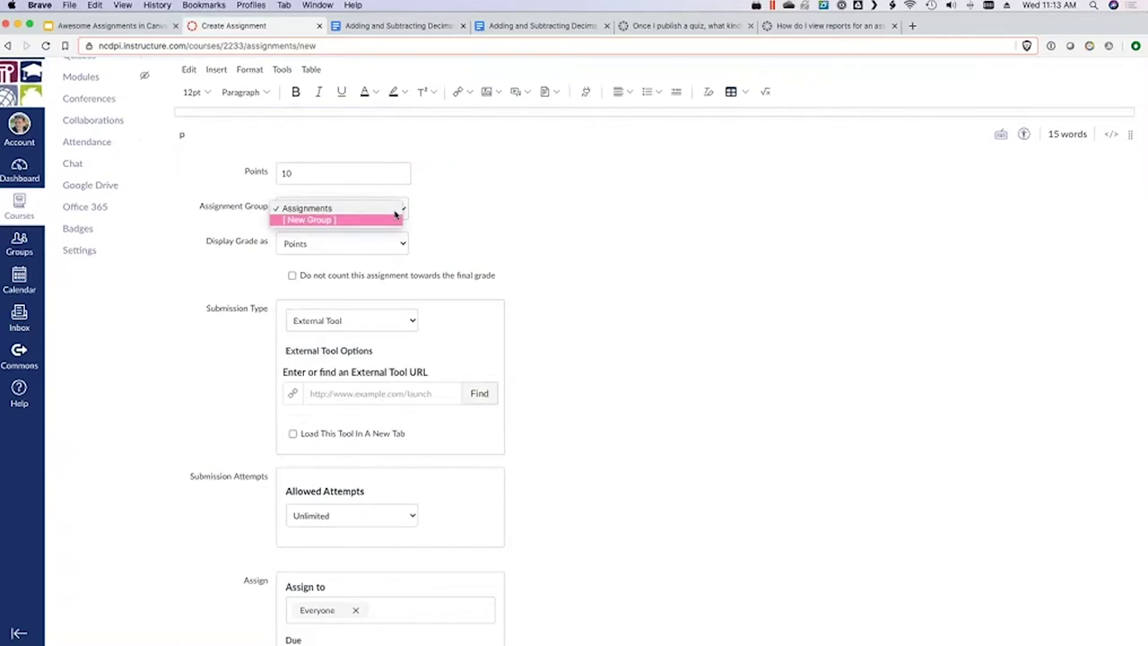
click(489, 213)
click(479, 219)
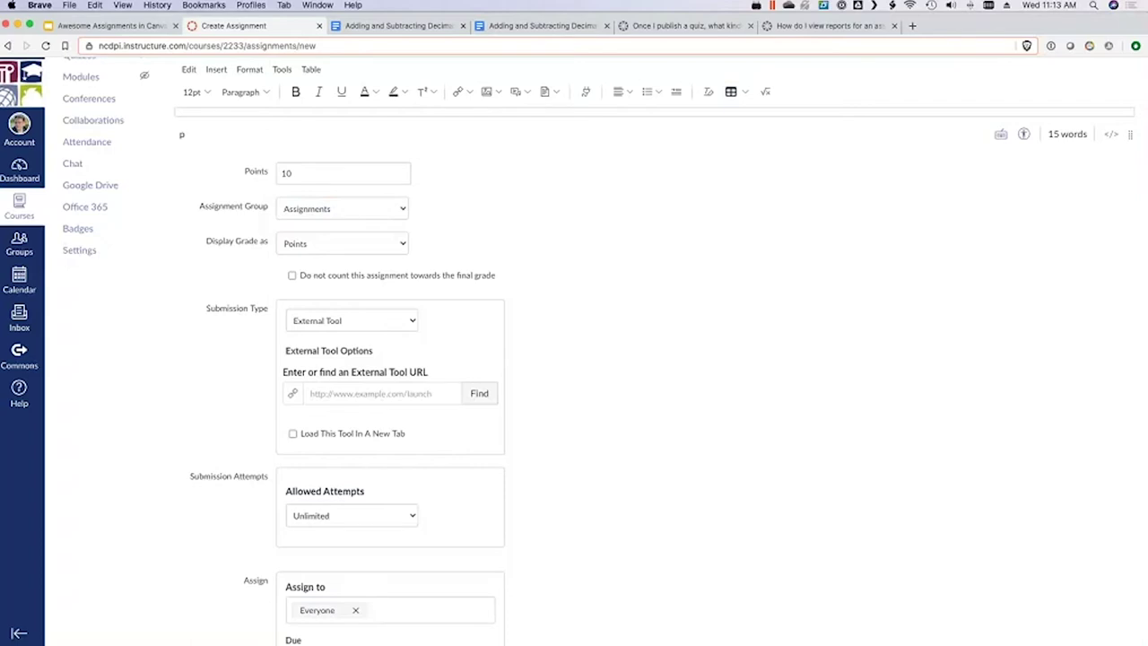
Step: Examine the grade display options and the setting that excludes the assignment from the final grade
scroll(684, 260, down, 2)
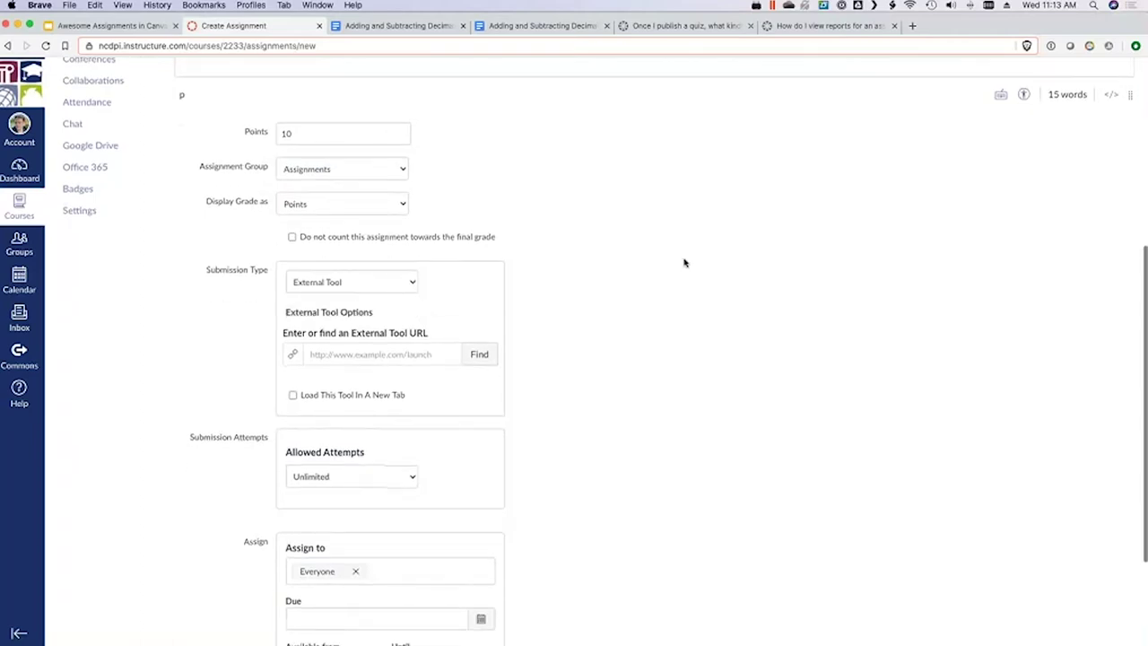
click(374, 204)
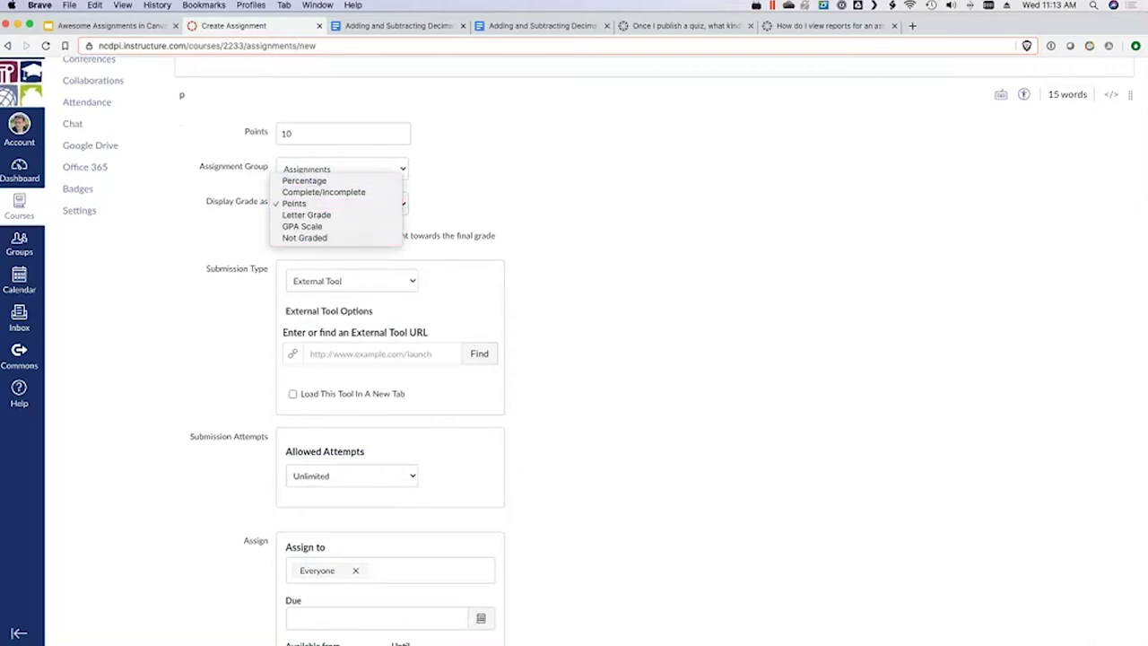
click(705, 252)
click(707, 272)
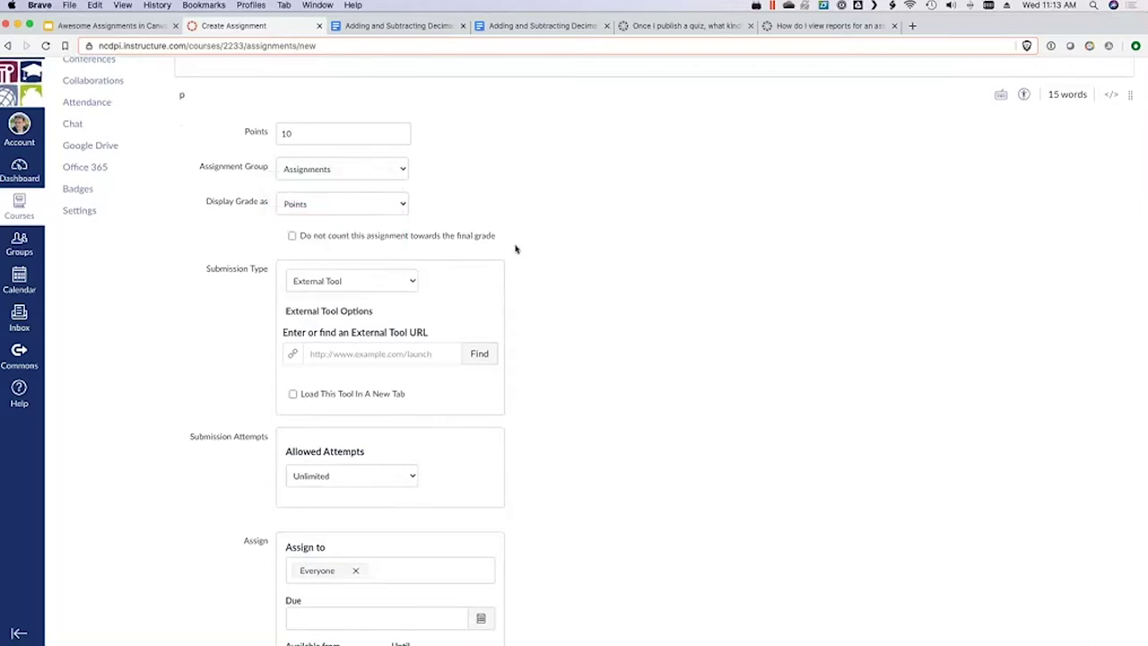
click(438, 240)
click(438, 242)
click(397, 235)
click(397, 235)
Step: Set the submission type to Online and allow File Uploads as the entry option
scroll(711, 313, down, 2)
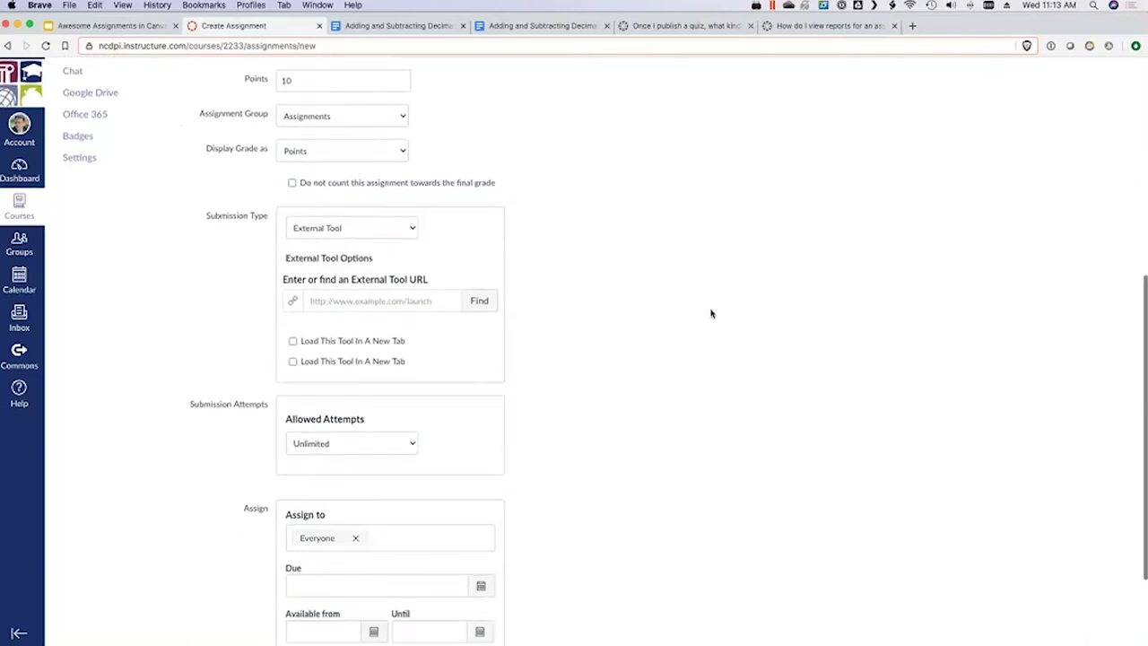
scroll(711, 313, down, 2)
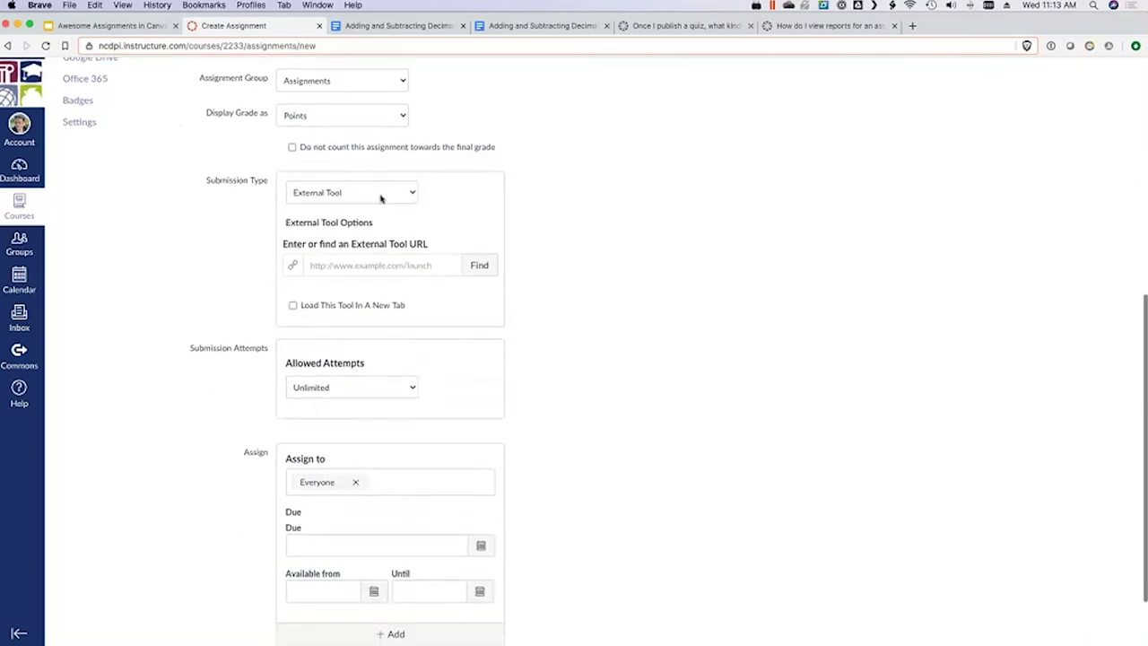
click(400, 194)
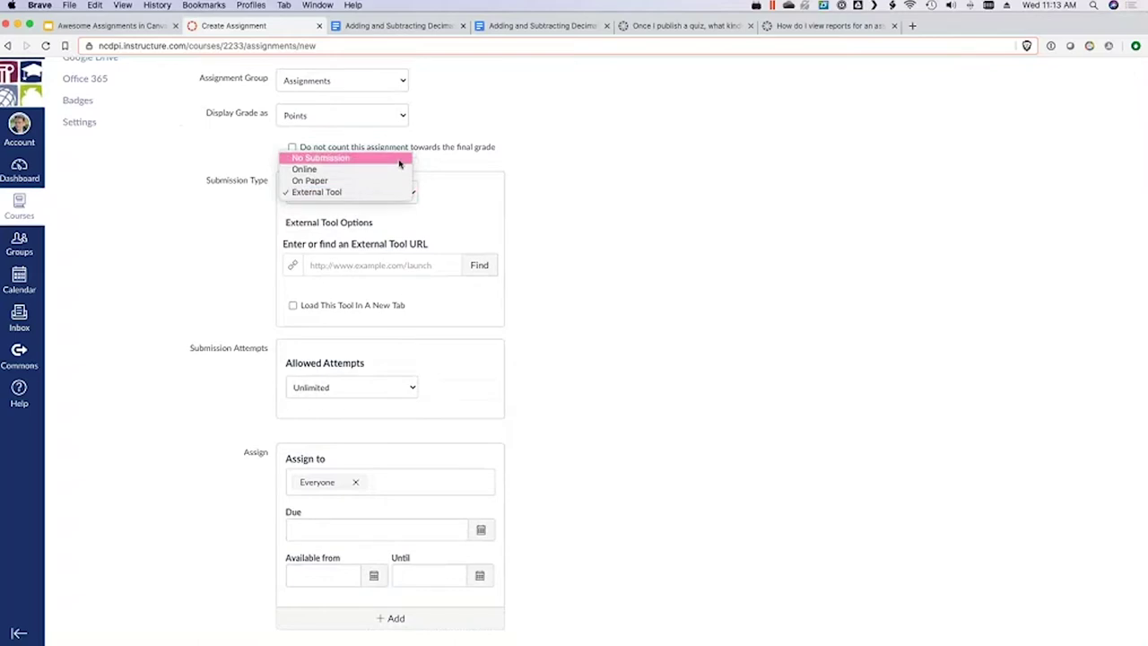
click(397, 174)
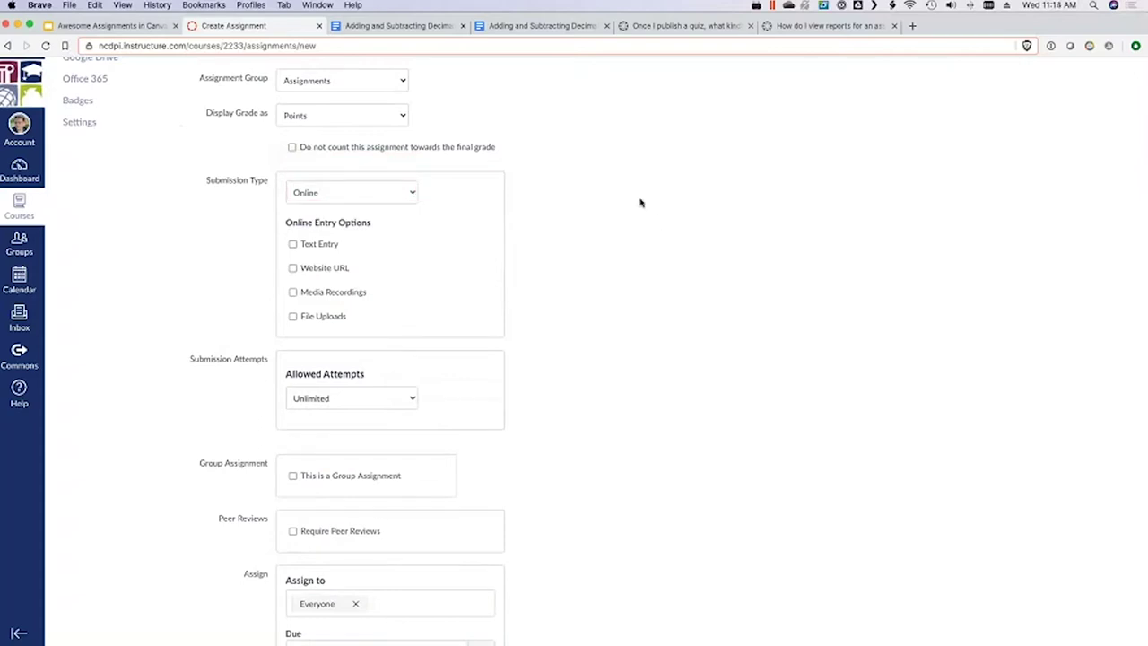
scroll(513, 234, down, 1)
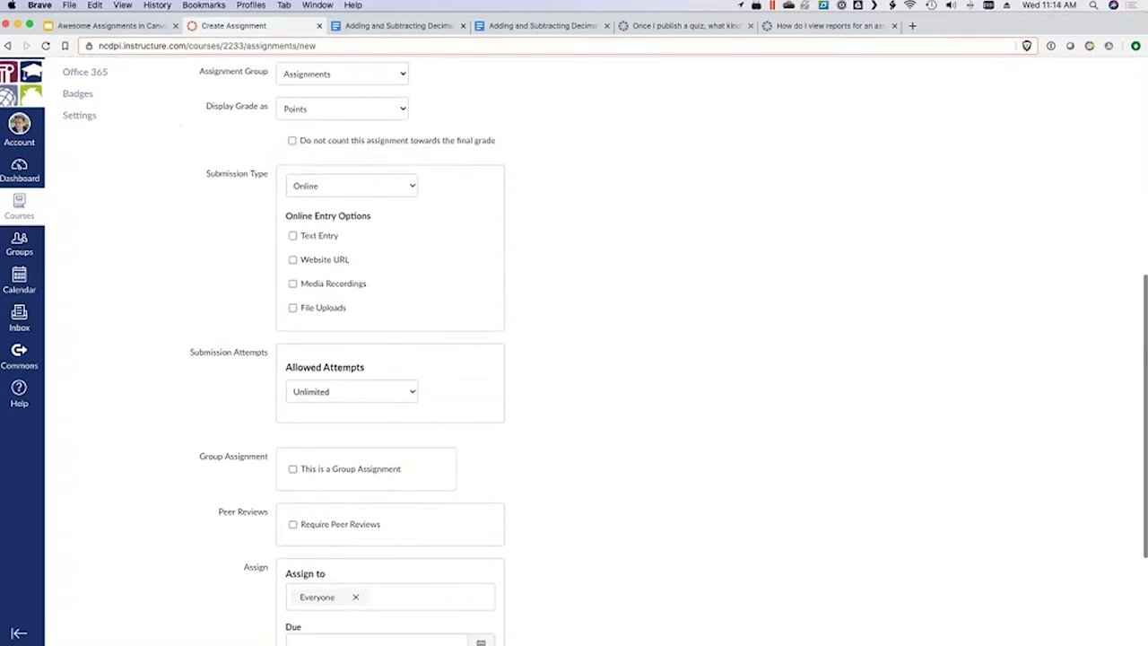
click(314, 302)
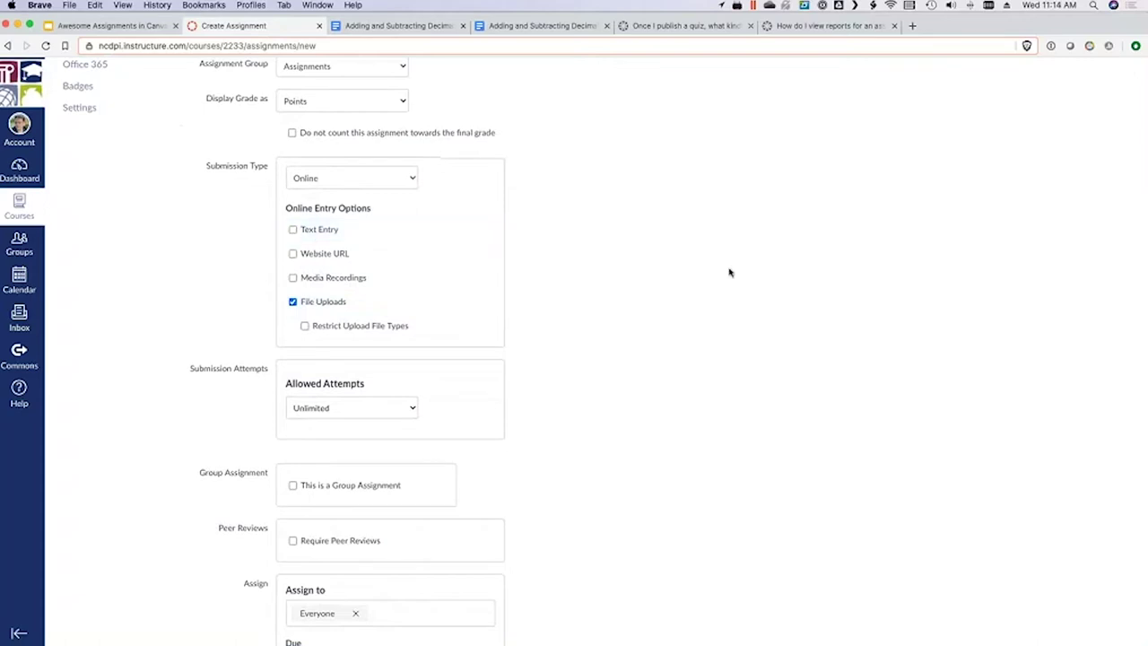
Step: Restrict the upload file types to the pdf extension
scroll(728, 269, up, 8)
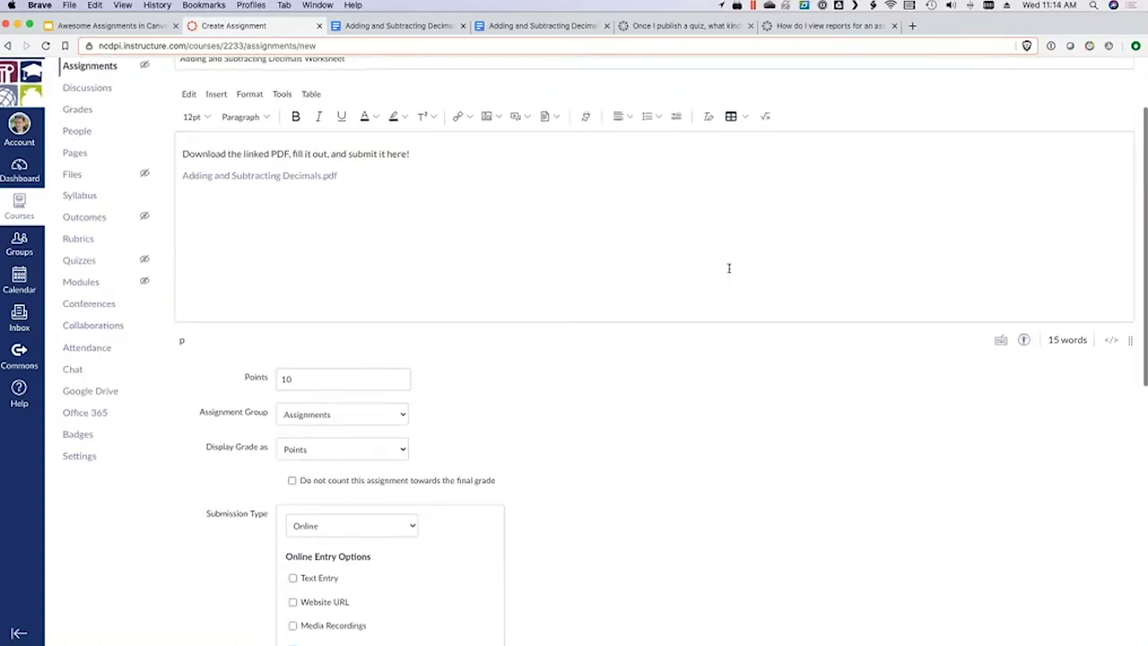
scroll(728, 267, up, 1)
scroll(177, 331, down, 1)
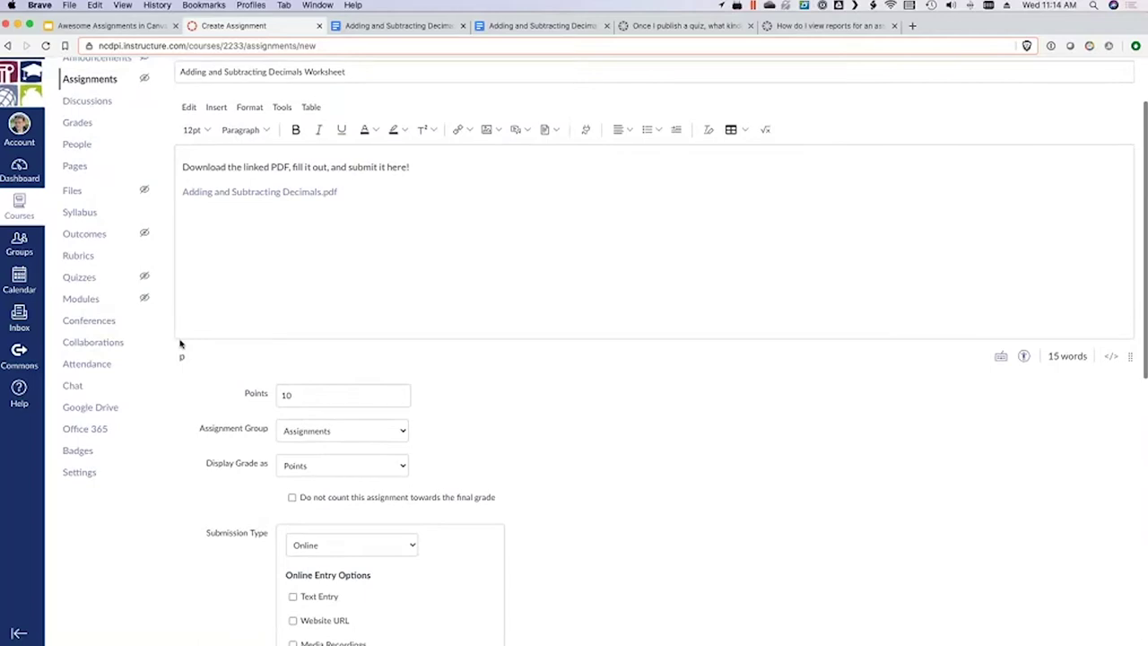
scroll(627, 376, down, 5)
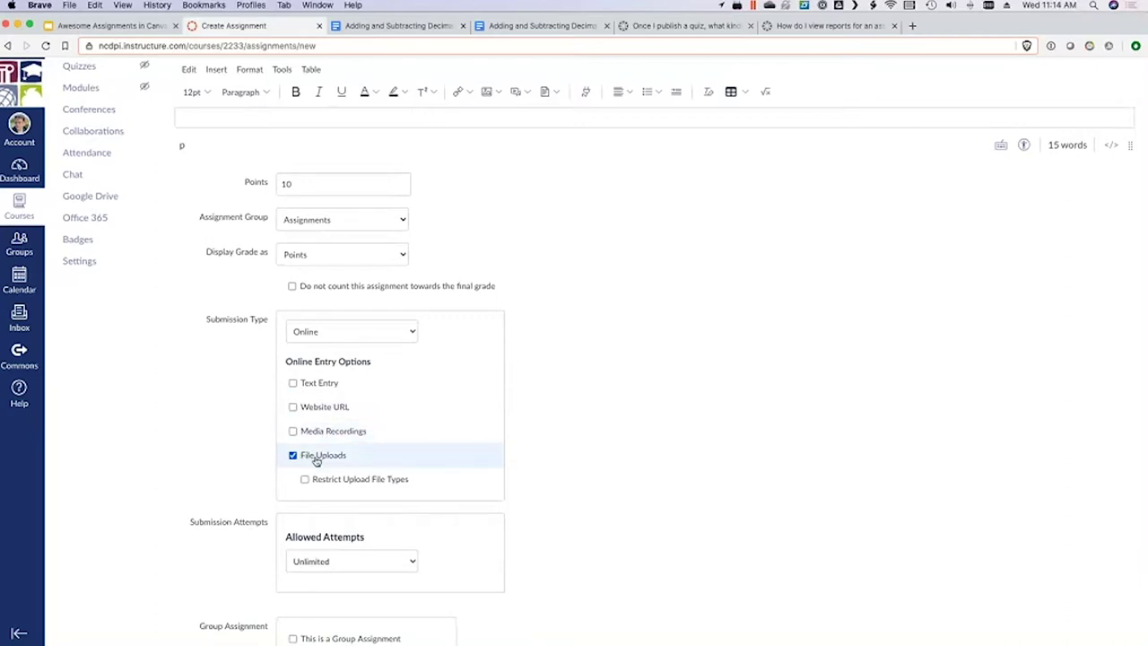
scroll(233, 444, down, 2)
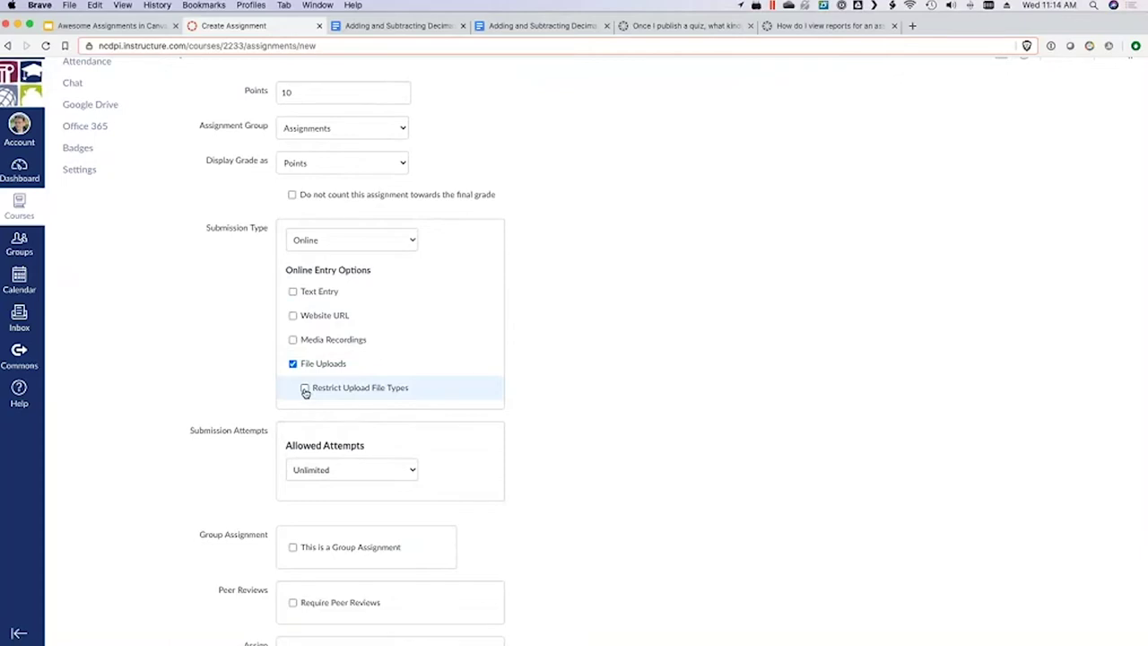
click(305, 389)
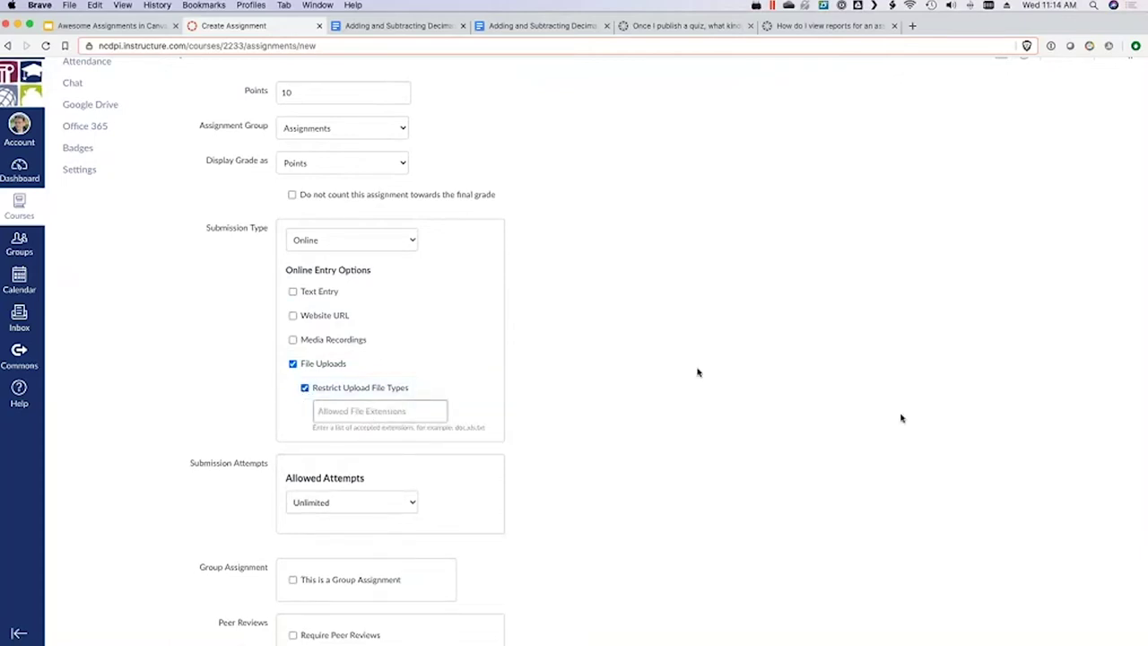
text(pdf)
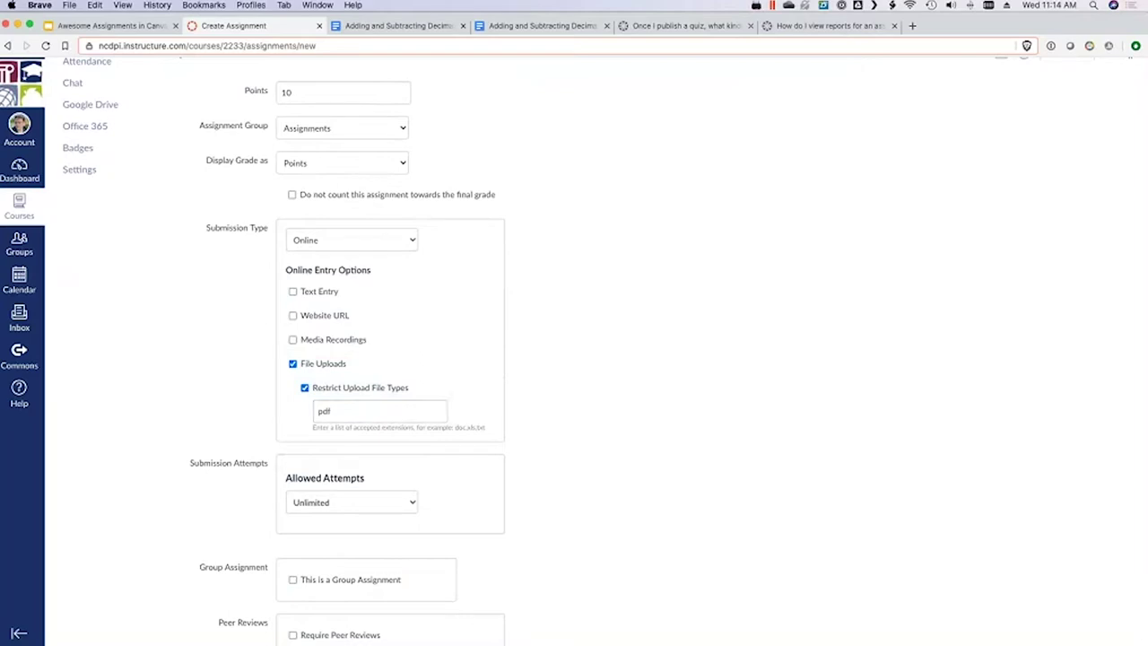
click(405, 411)
click(714, 362)
Step: Limit the allowed submission attempts for the worksheet assignment to 1
scroll(713, 399, down, 3)
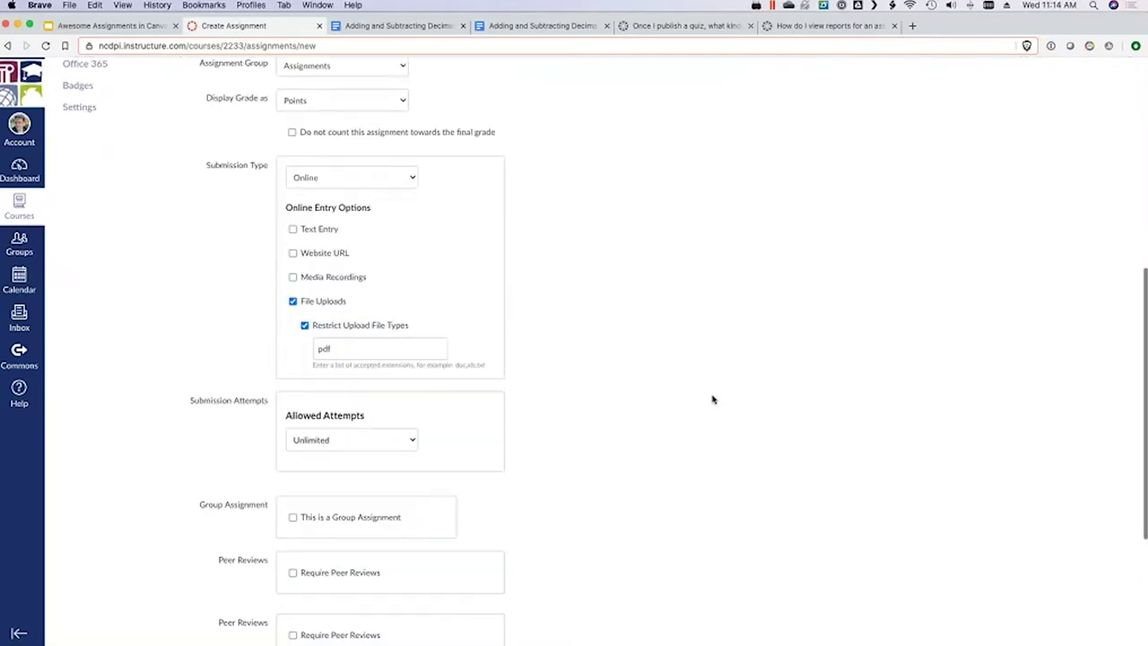
scroll(713, 399, down, 2)
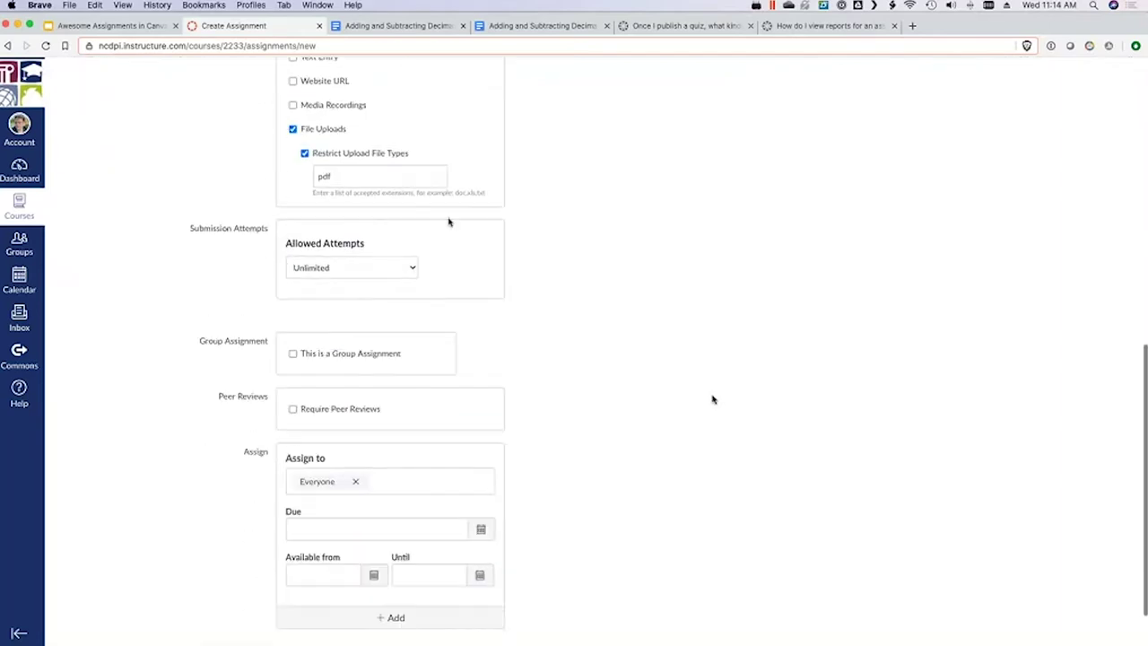
click(405, 266)
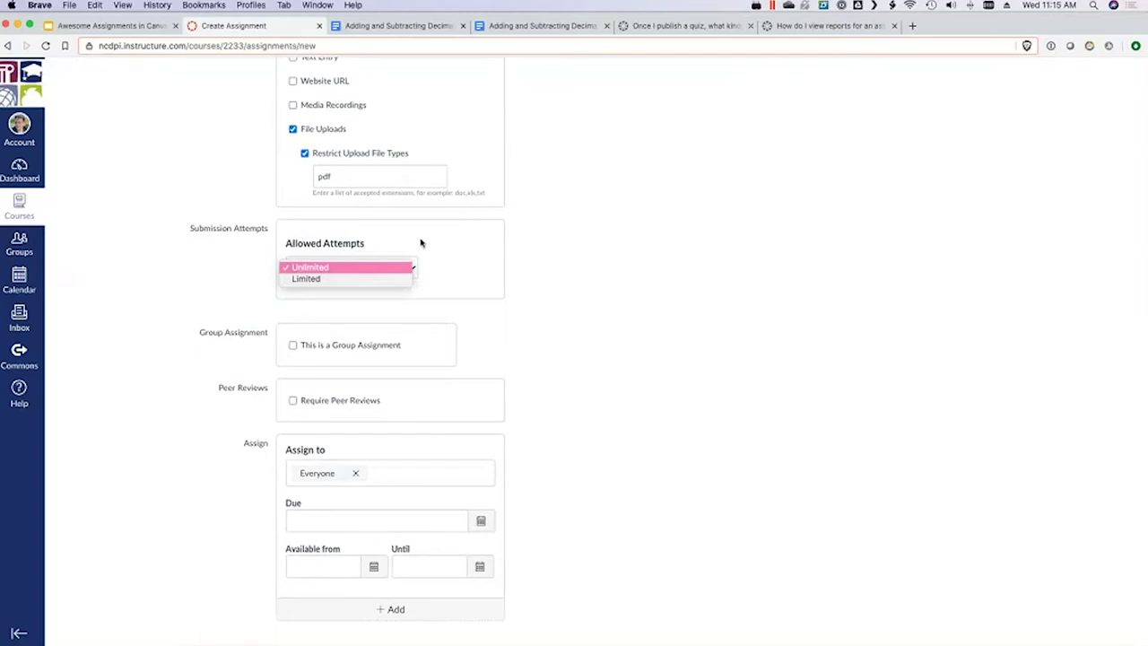
click(421, 242)
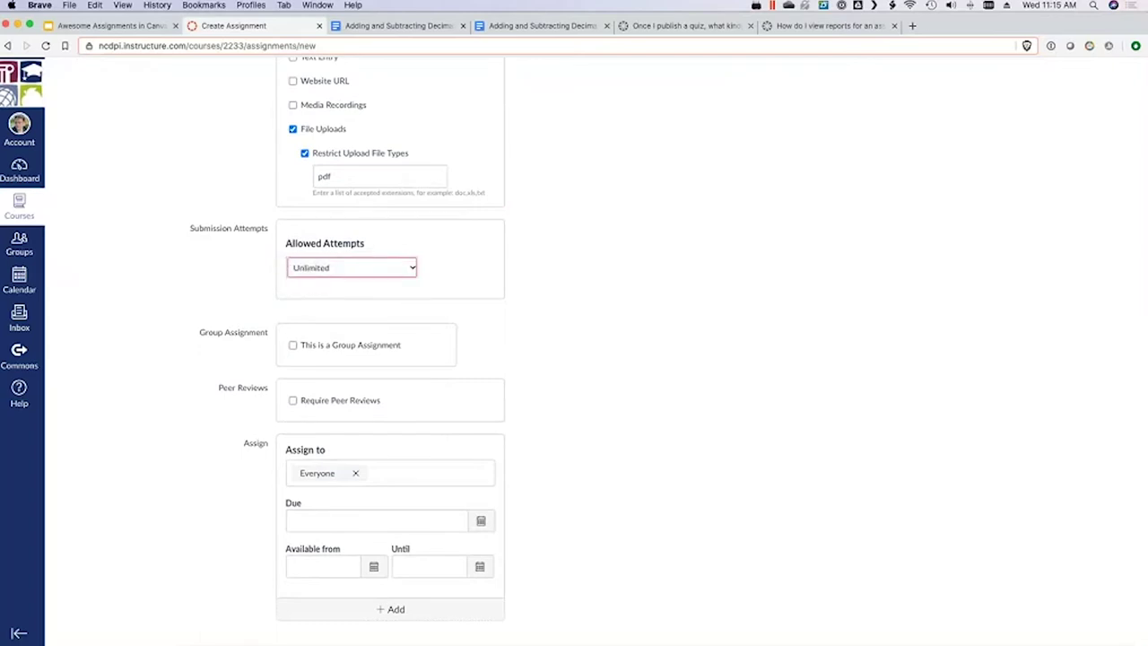
click(409, 268)
click(399, 269)
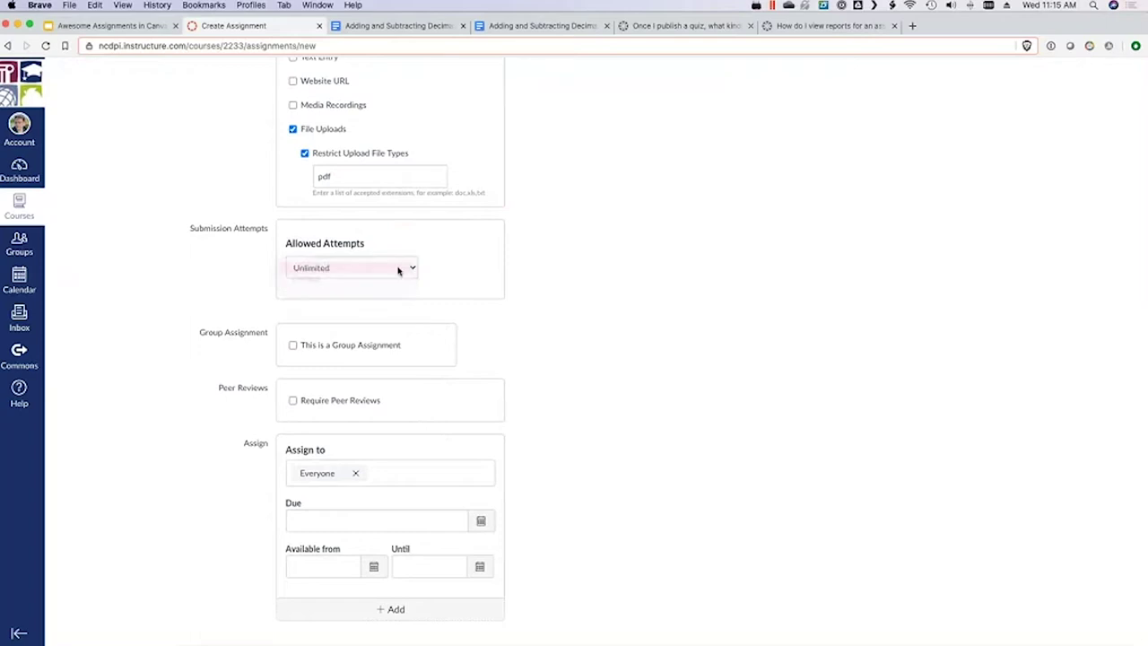
click(398, 269)
click(397, 278)
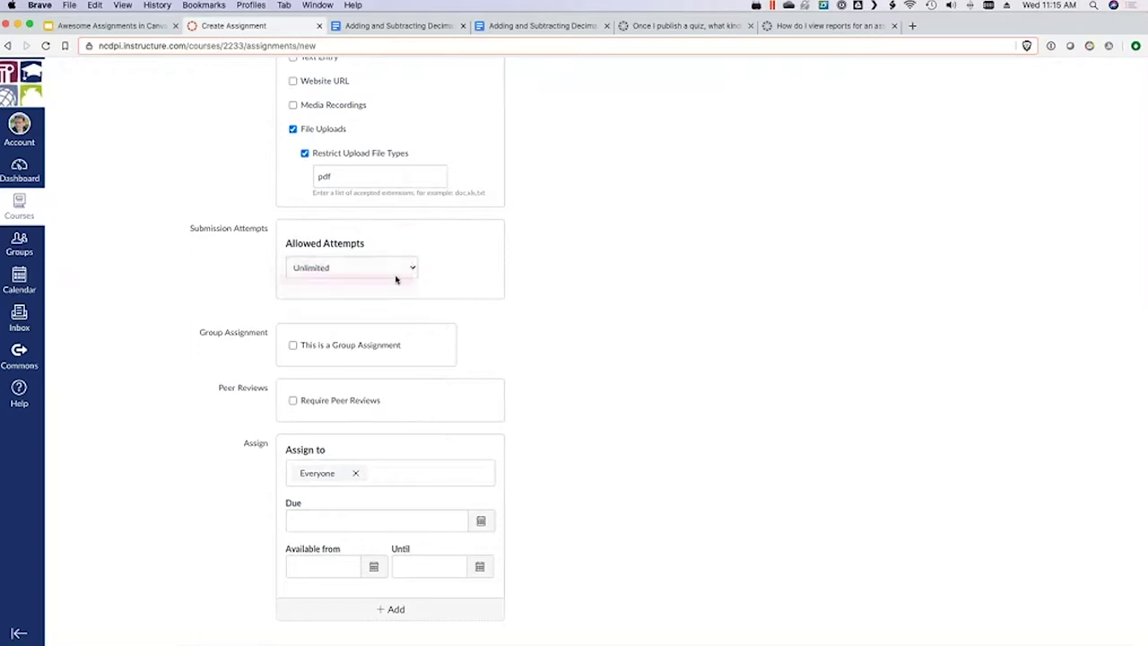
click(342, 320)
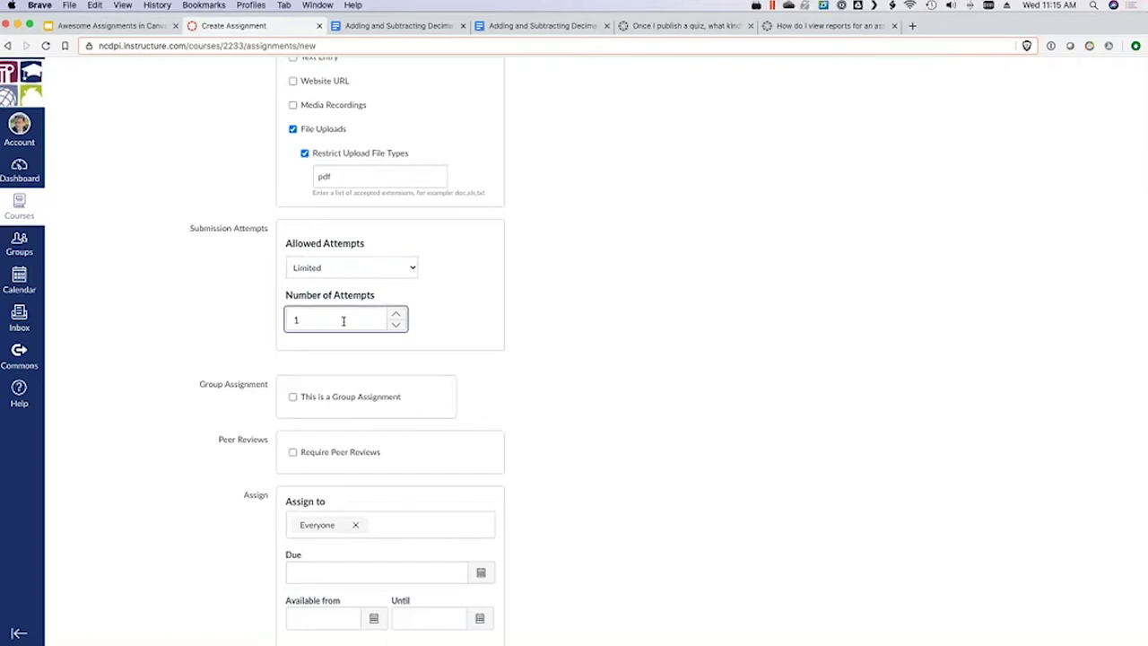
click(617, 311)
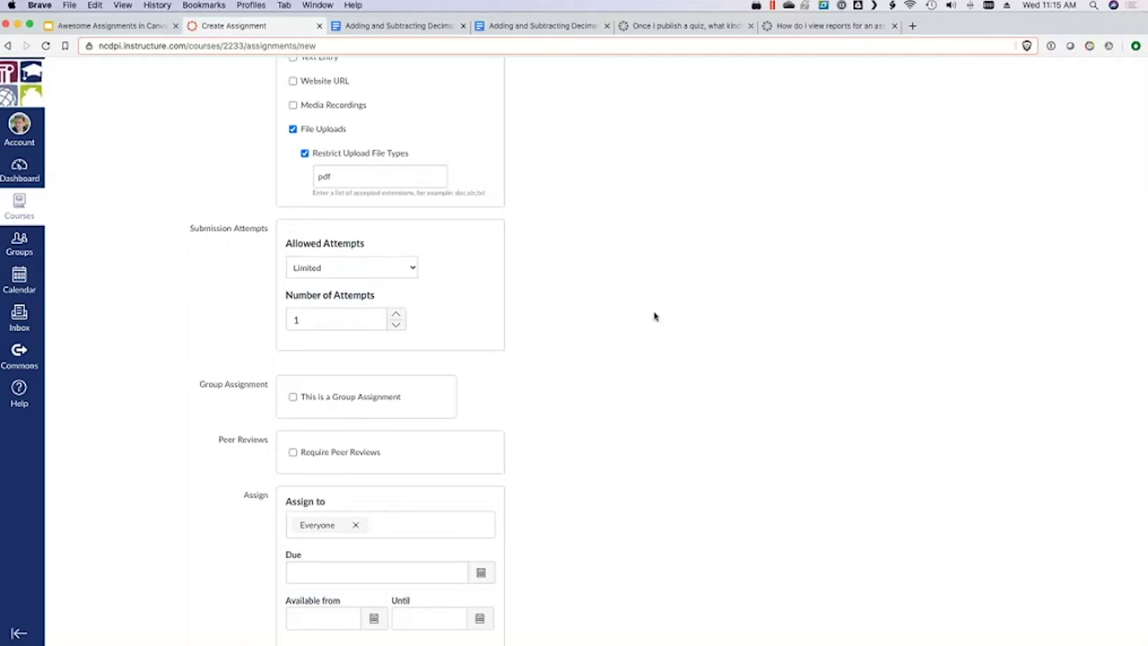
Step: Examine the group set options for a group assignment and the peer review setting, leaving both disabled
scroll(654, 316, down, 2)
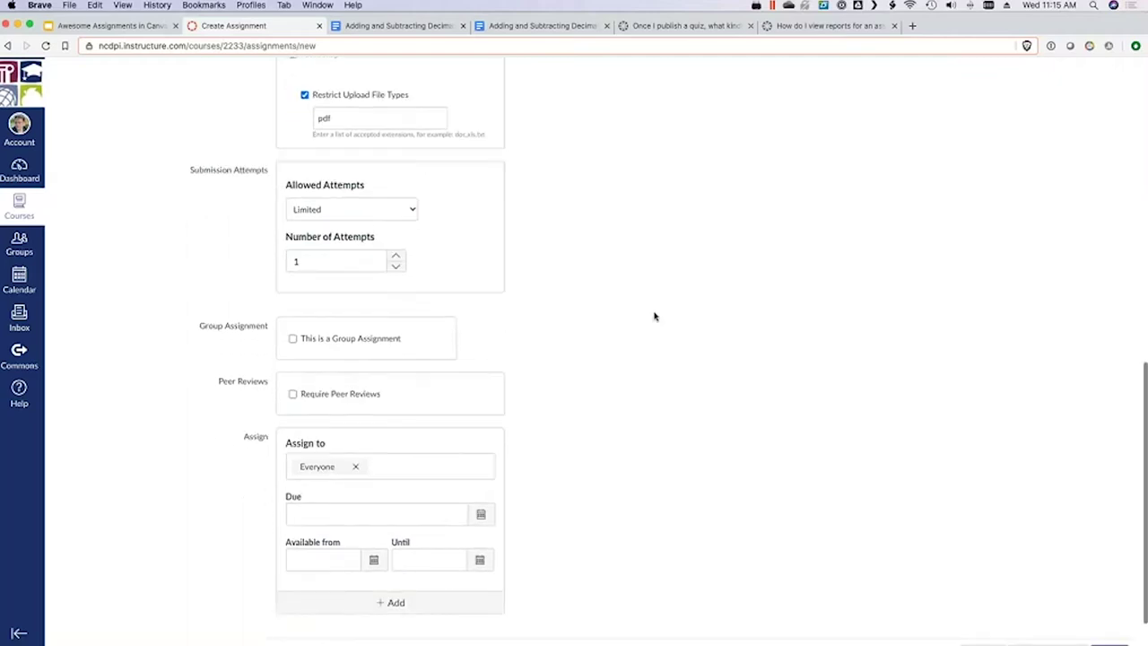
scroll(655, 315, down, 2)
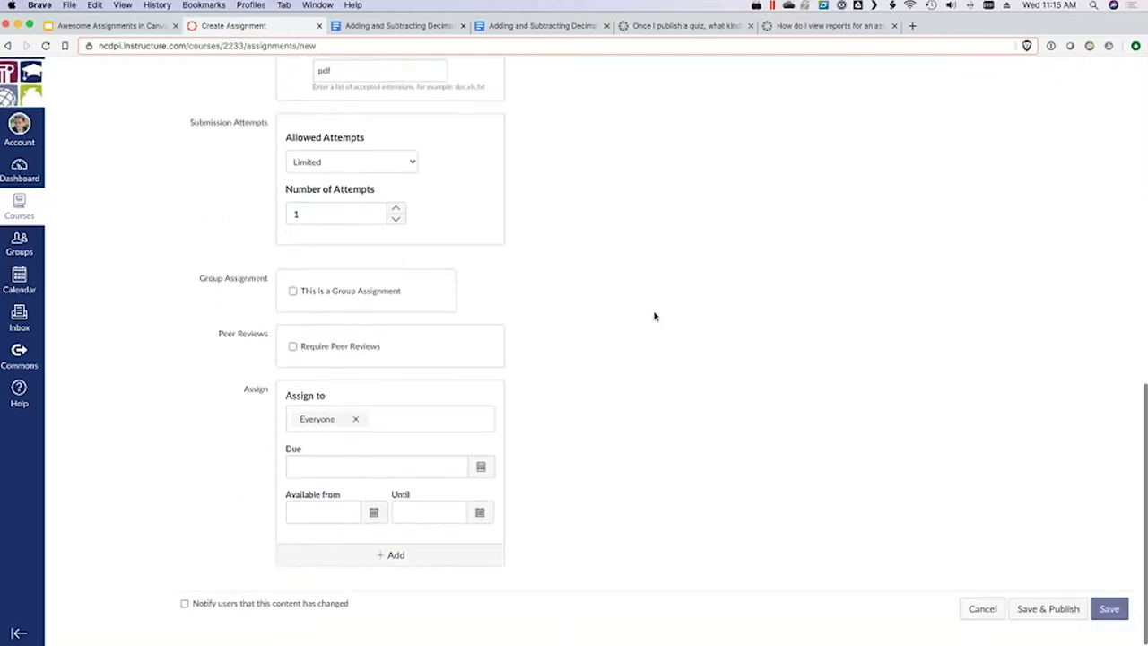
click(332, 290)
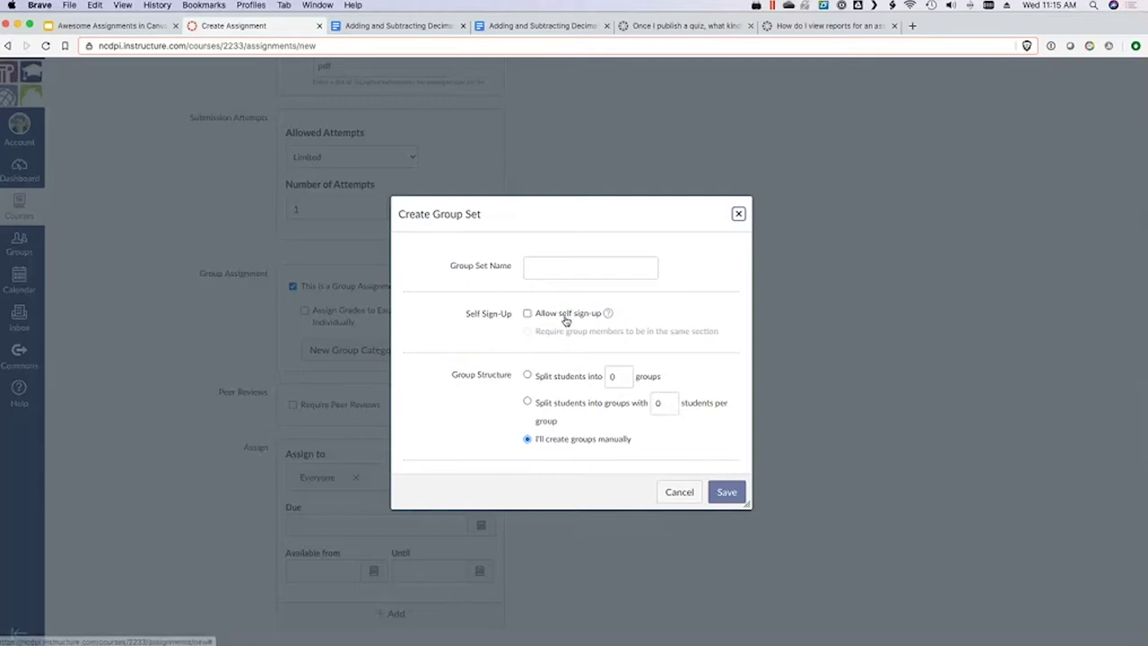
key(Escape)
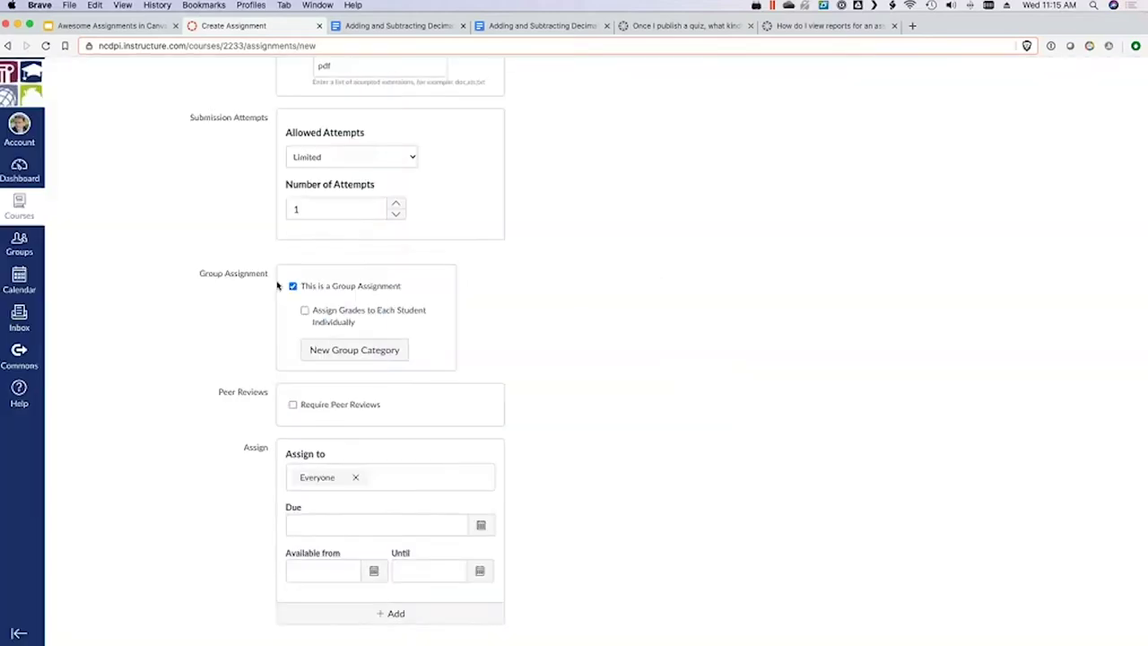
click(290, 286)
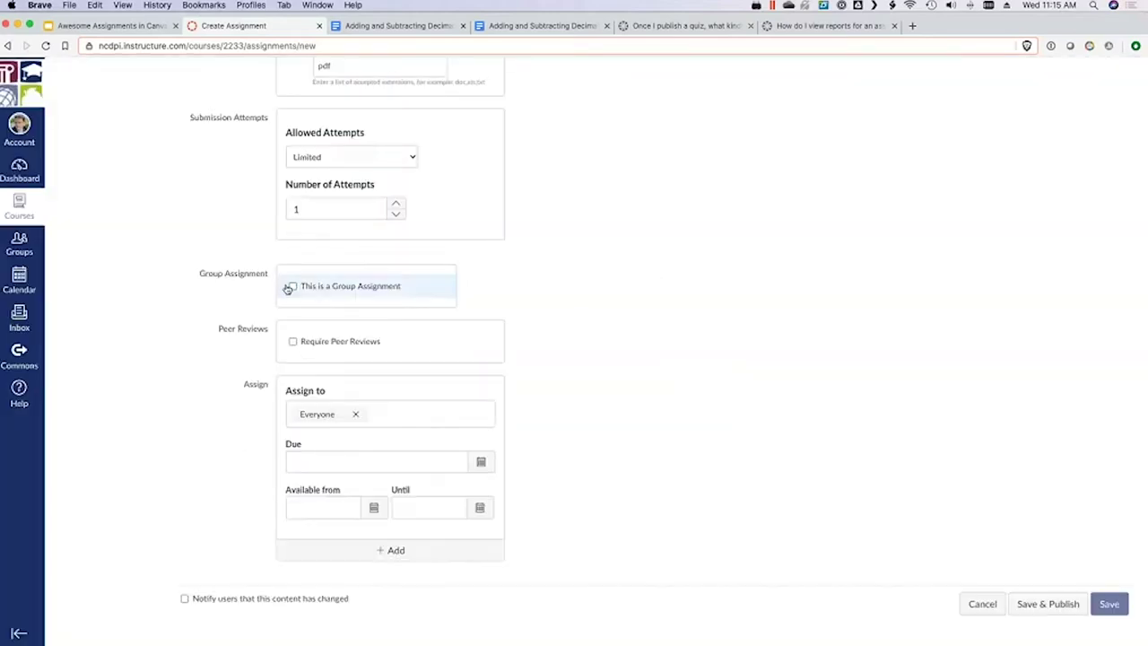
click(293, 346)
click(293, 344)
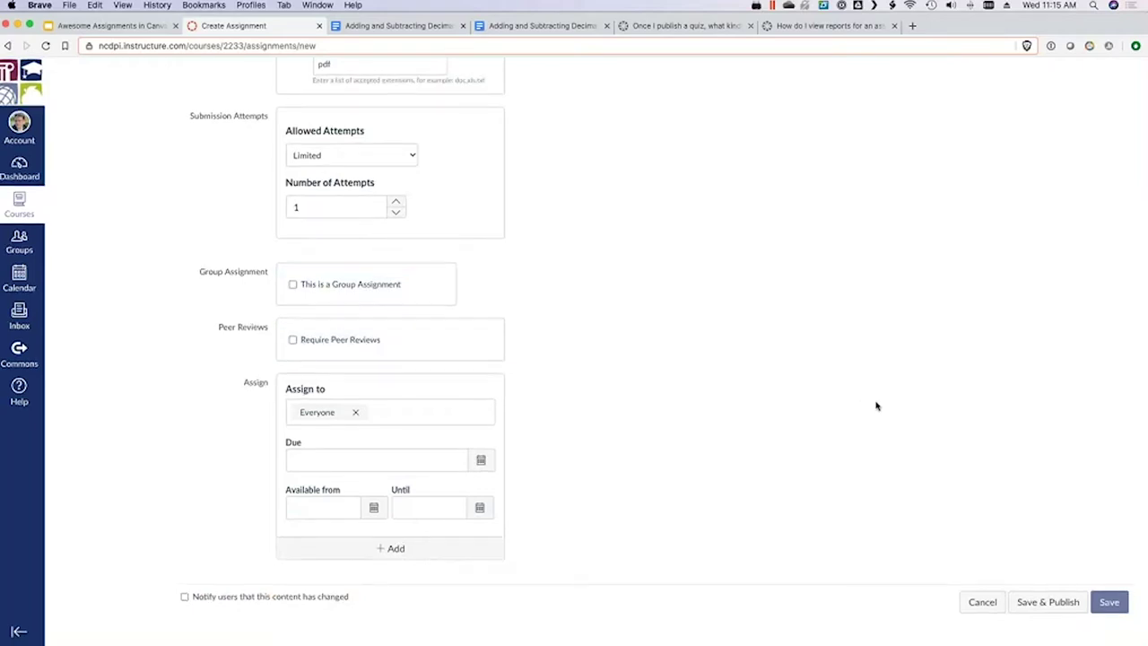
Step: Save the worksheet assignment without publishing it and test the linked Adding and Subtracting Decimals.pdf
drag(246, 387, 266, 386)
click(266, 387)
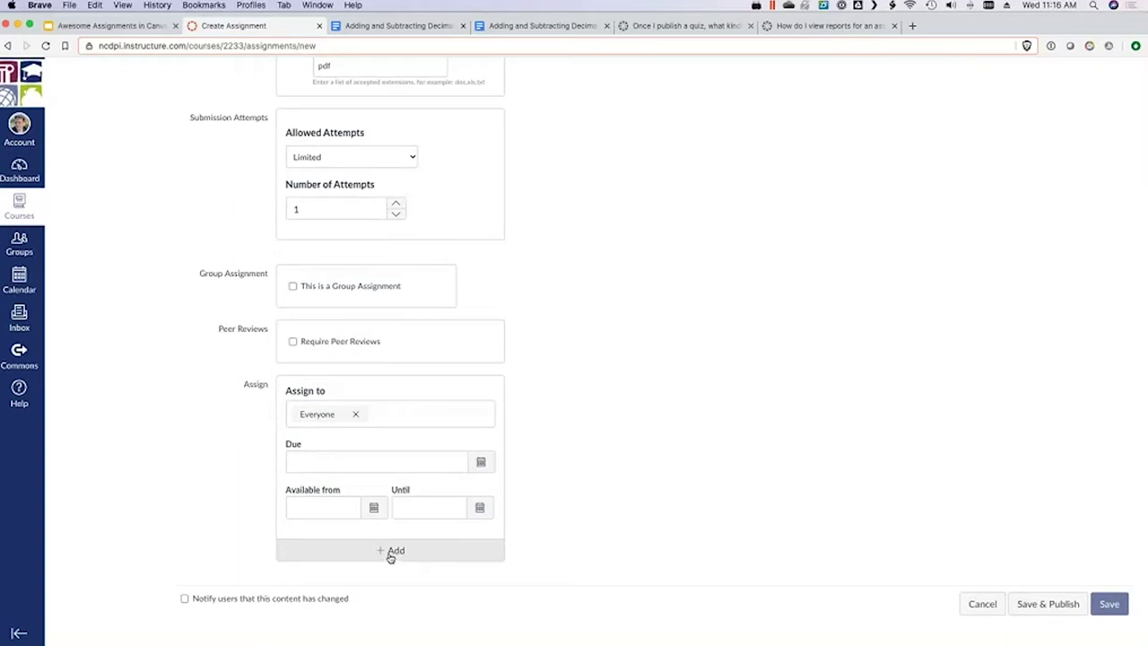
click(1110, 605)
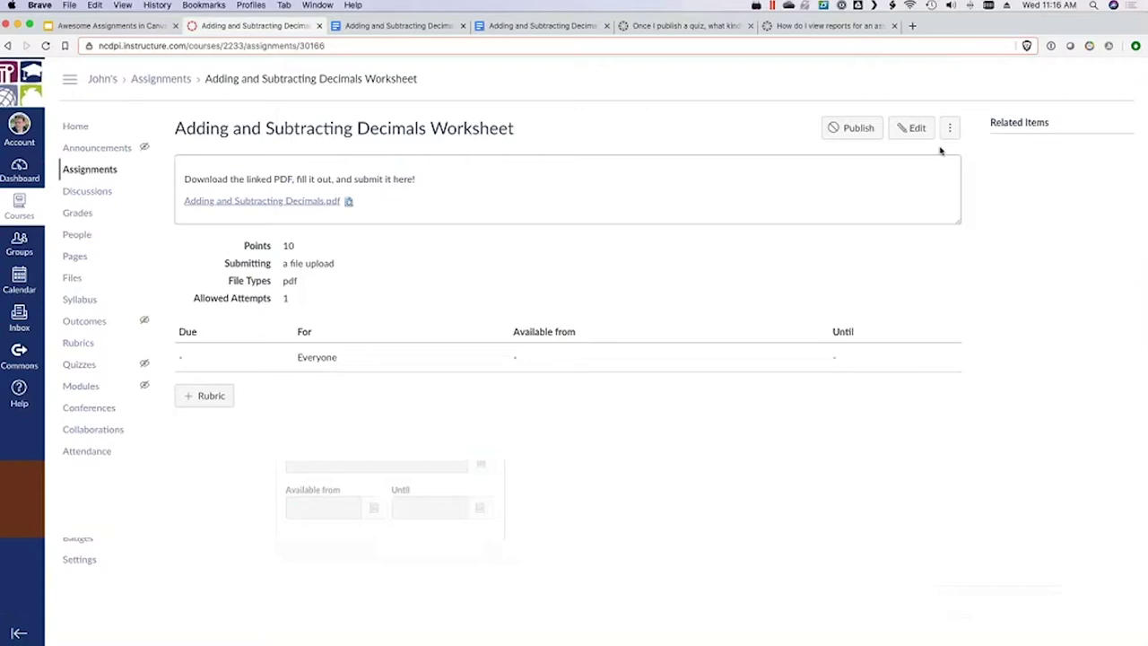
click(246, 200)
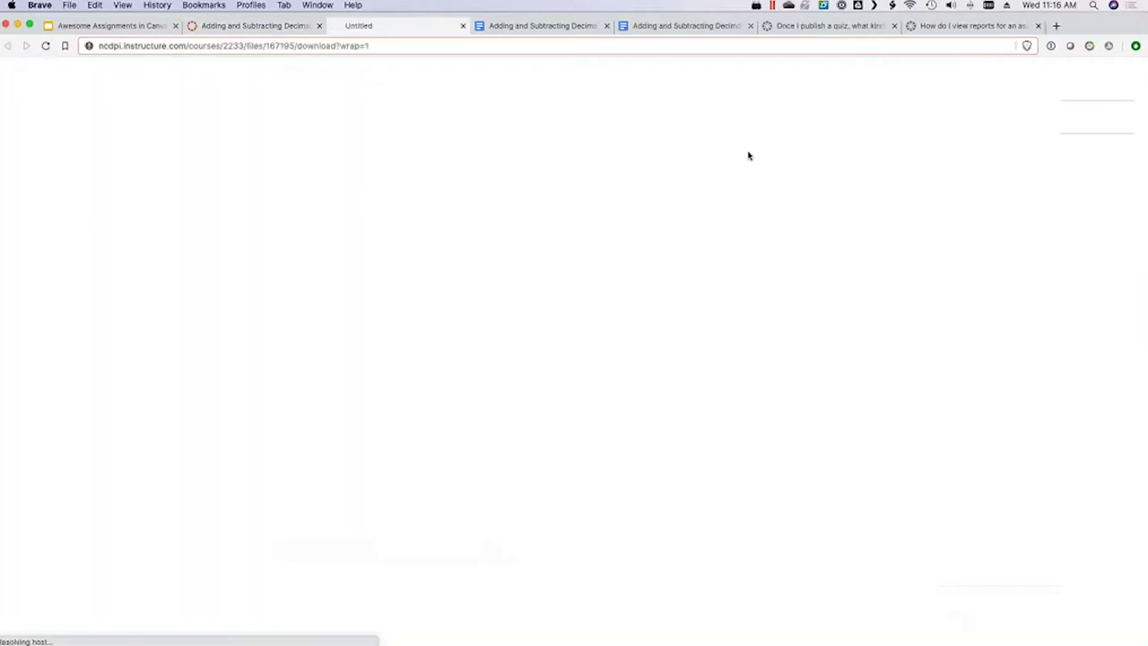
click(743, 312)
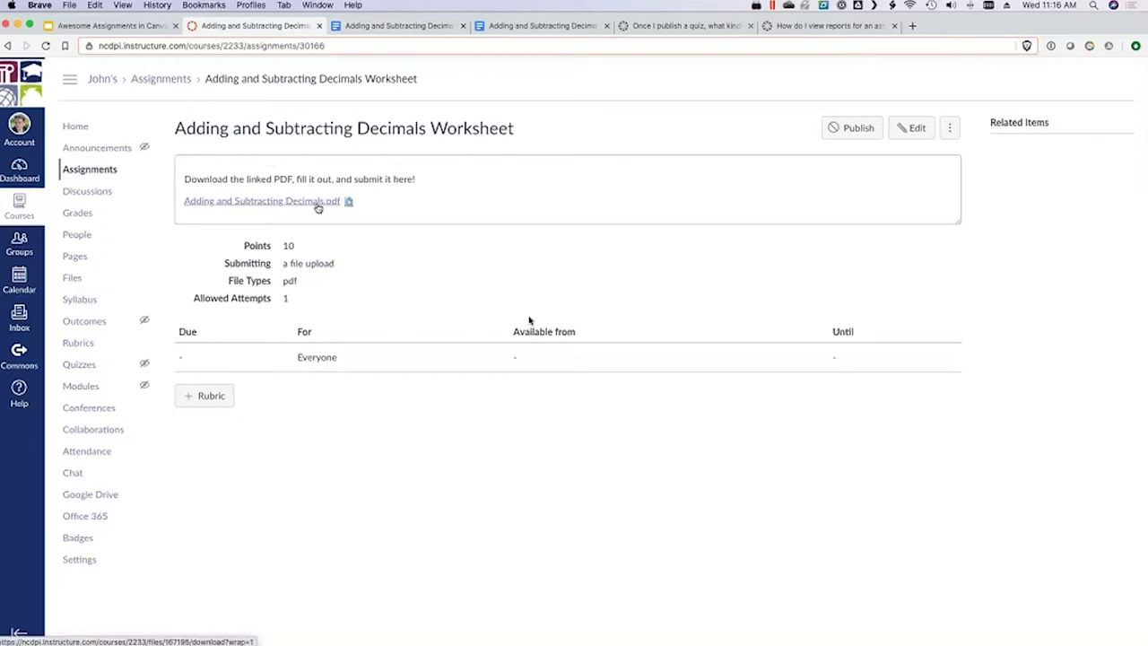
Step: Create a new assignment named Participation, dismissing the auto-saved content
click(88, 170)
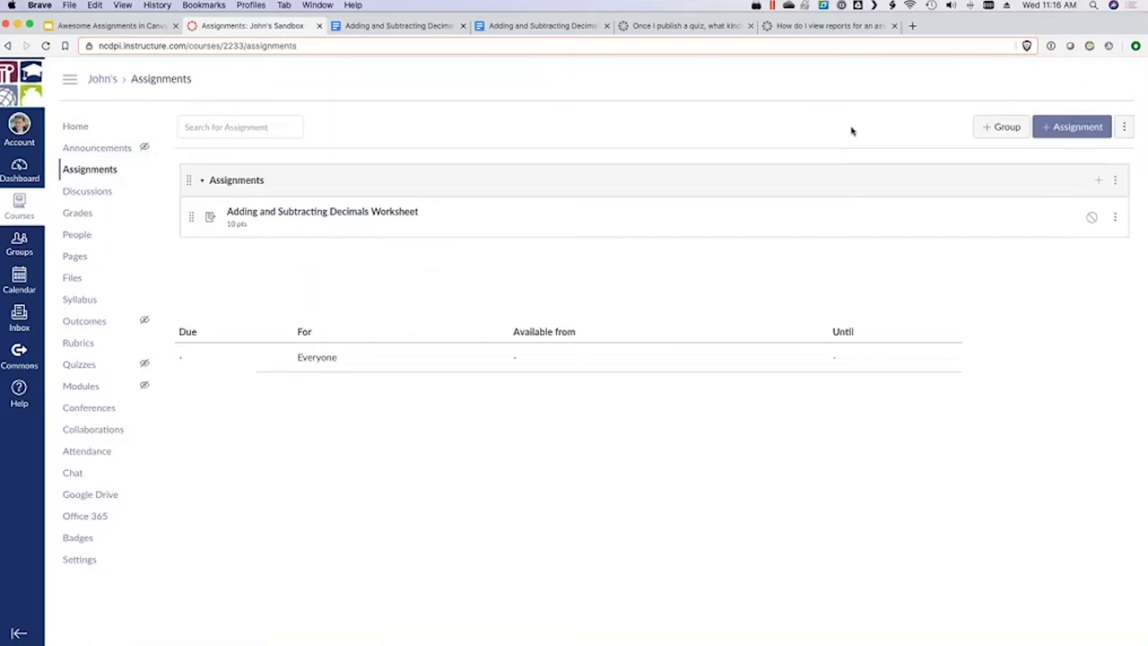
click(1073, 130)
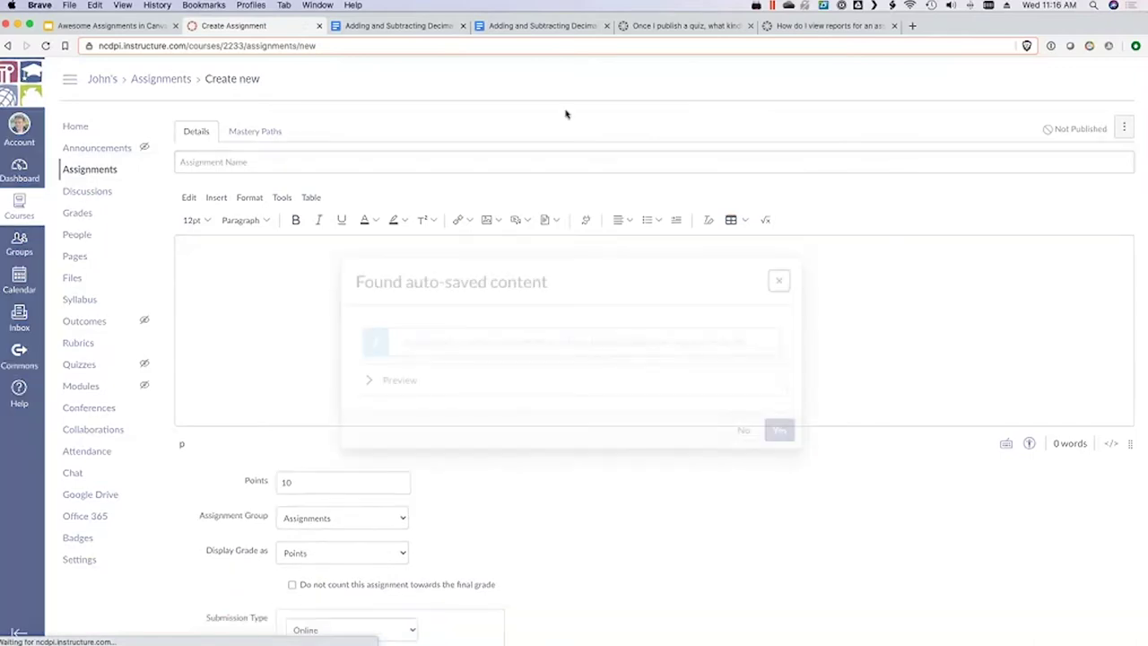
click(778, 281)
click(359, 160)
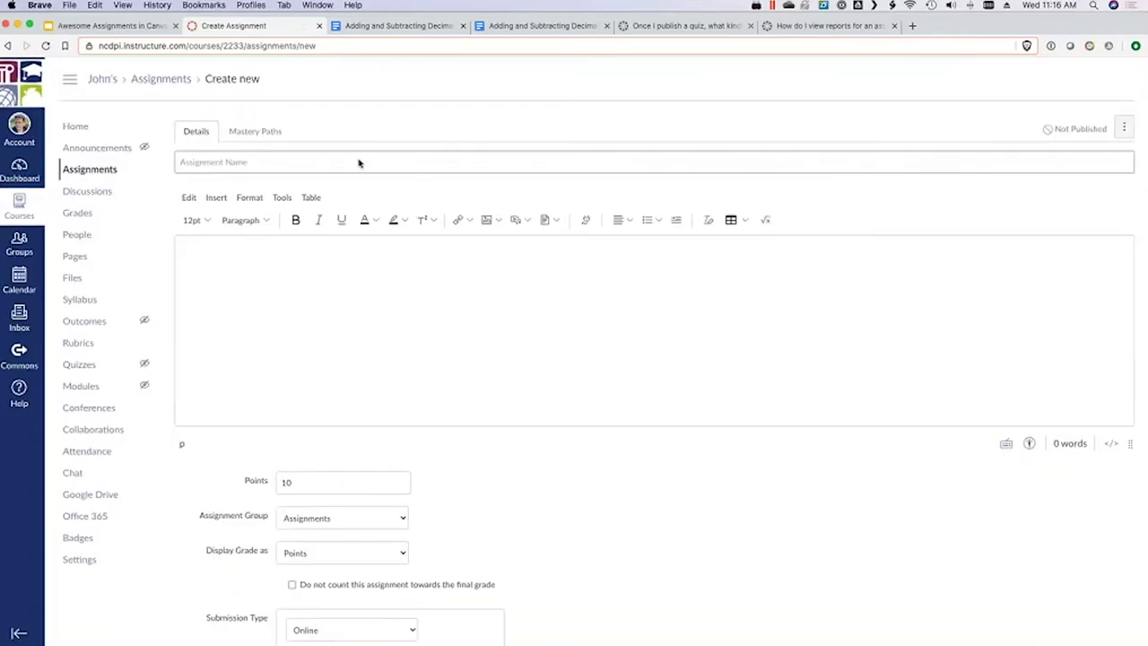
text(Participation)
key(Tab)
key(Tab)
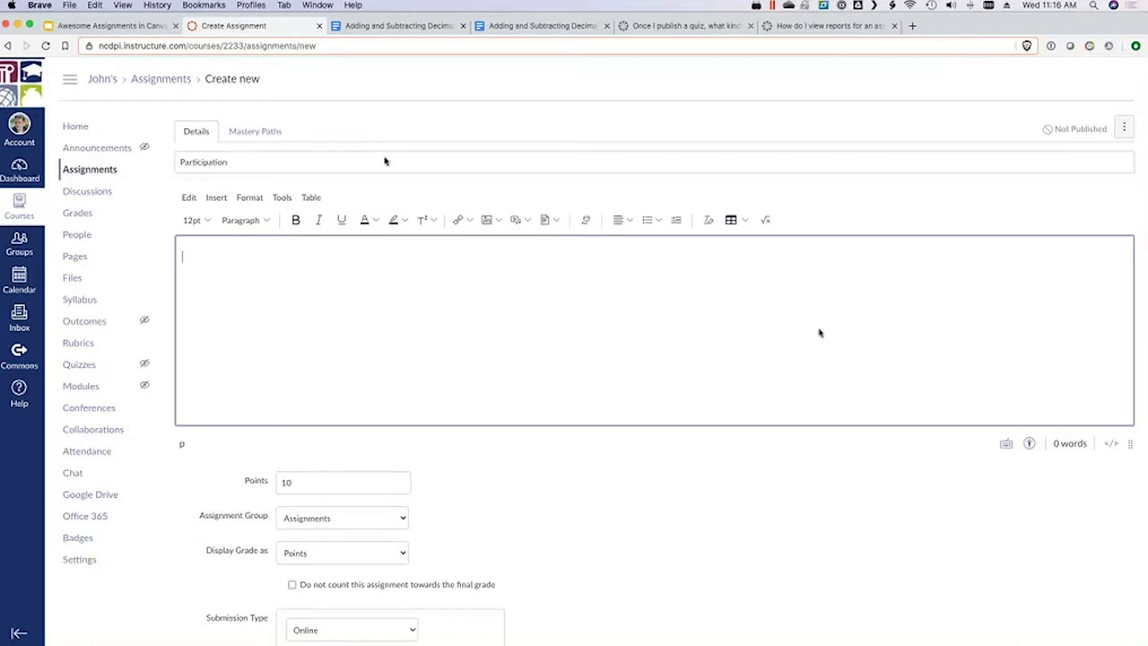
scroll(820, 331, down, 1)
scroll(760, 472, down, 5)
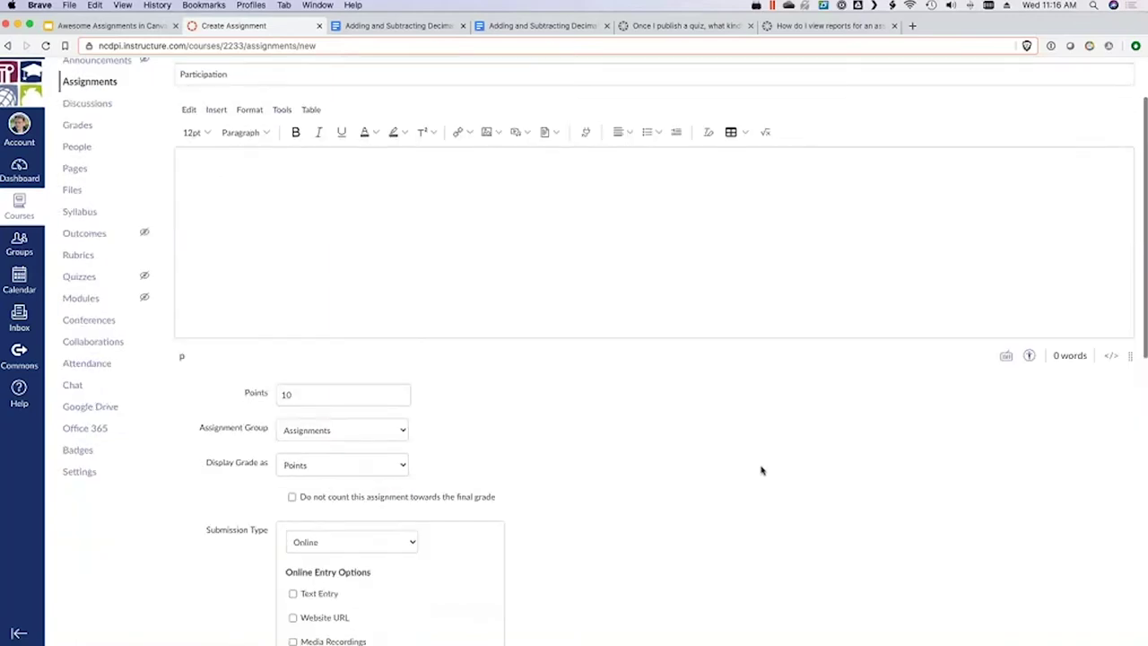
click(343, 296)
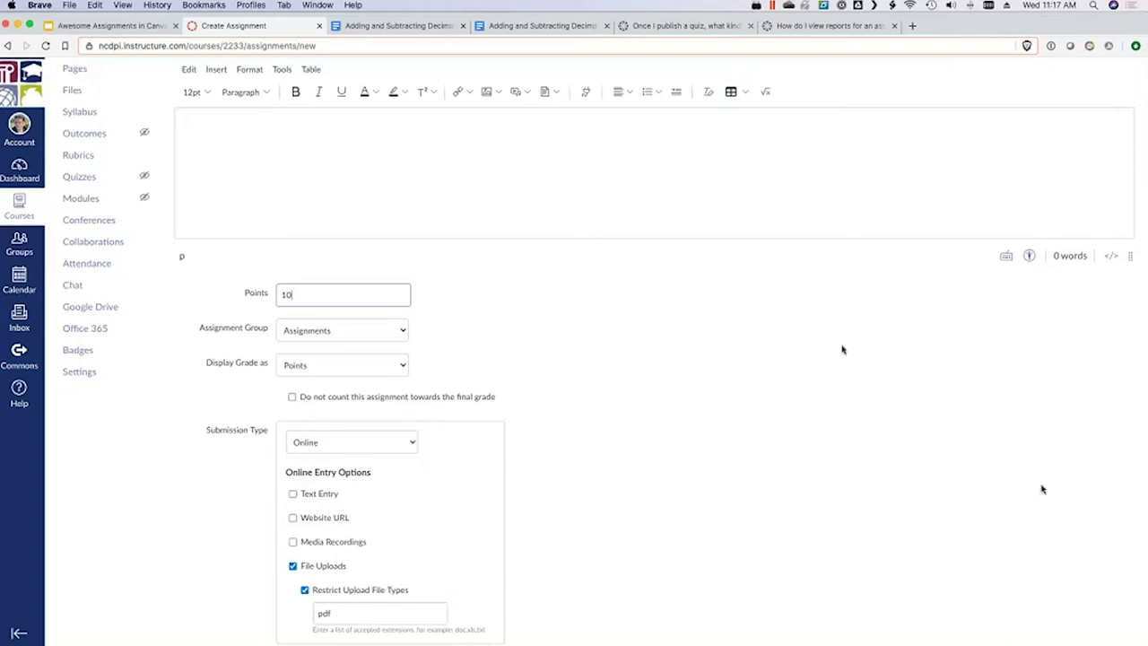
scroll(794, 422, up, 2)
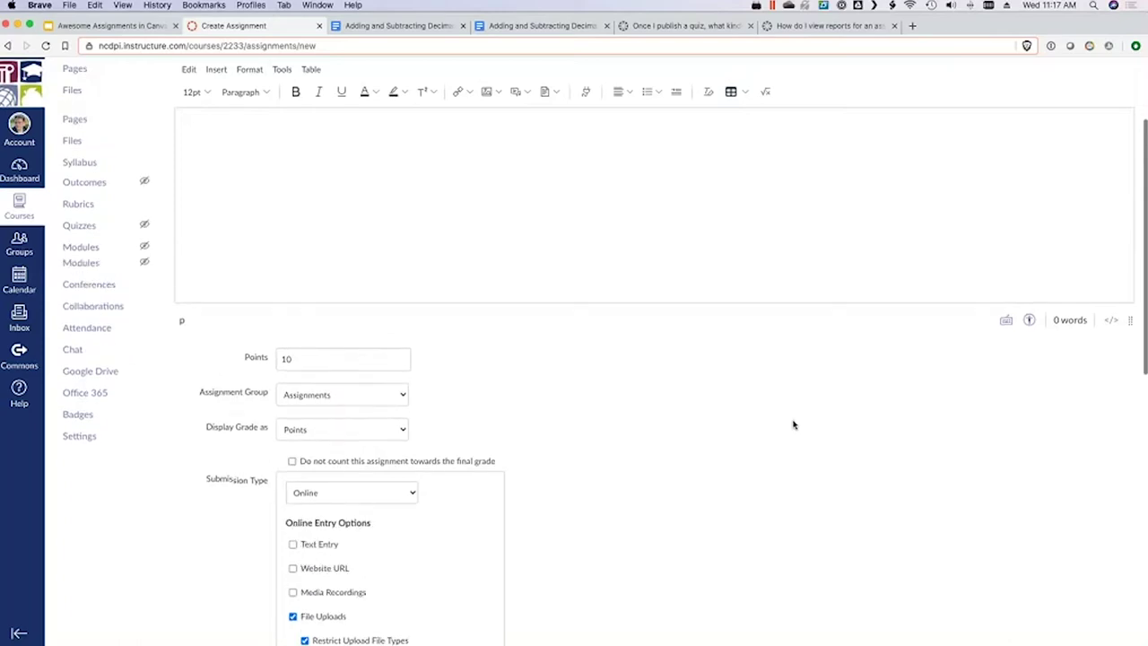
scroll(793, 423, up, 1)
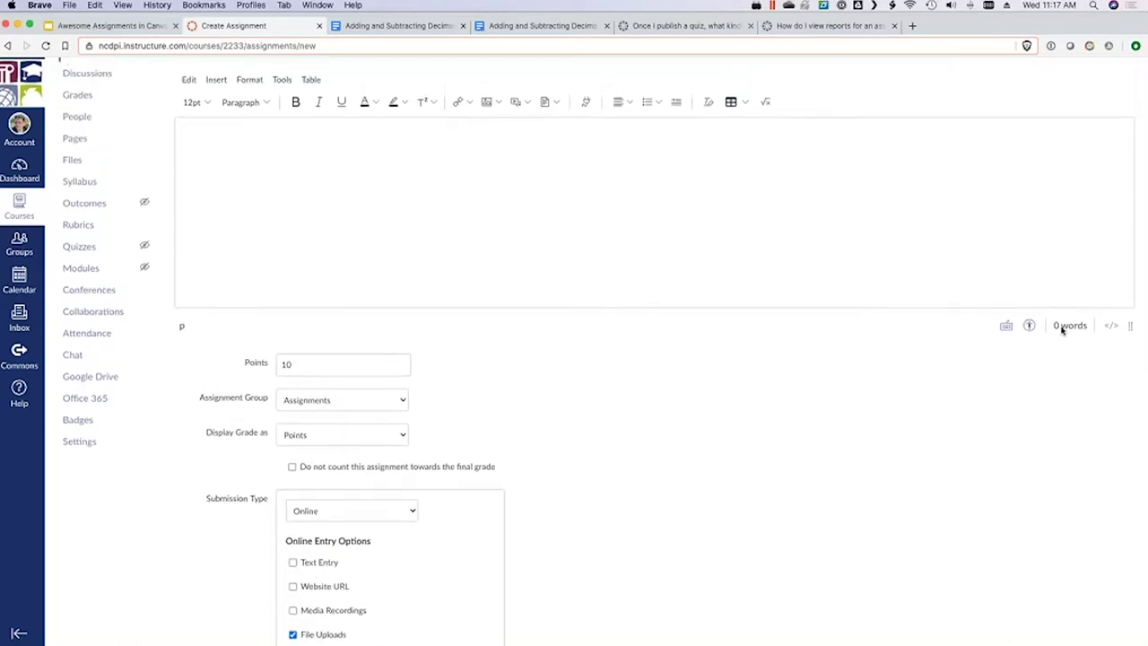
key(XF86AudioLowerVolume)
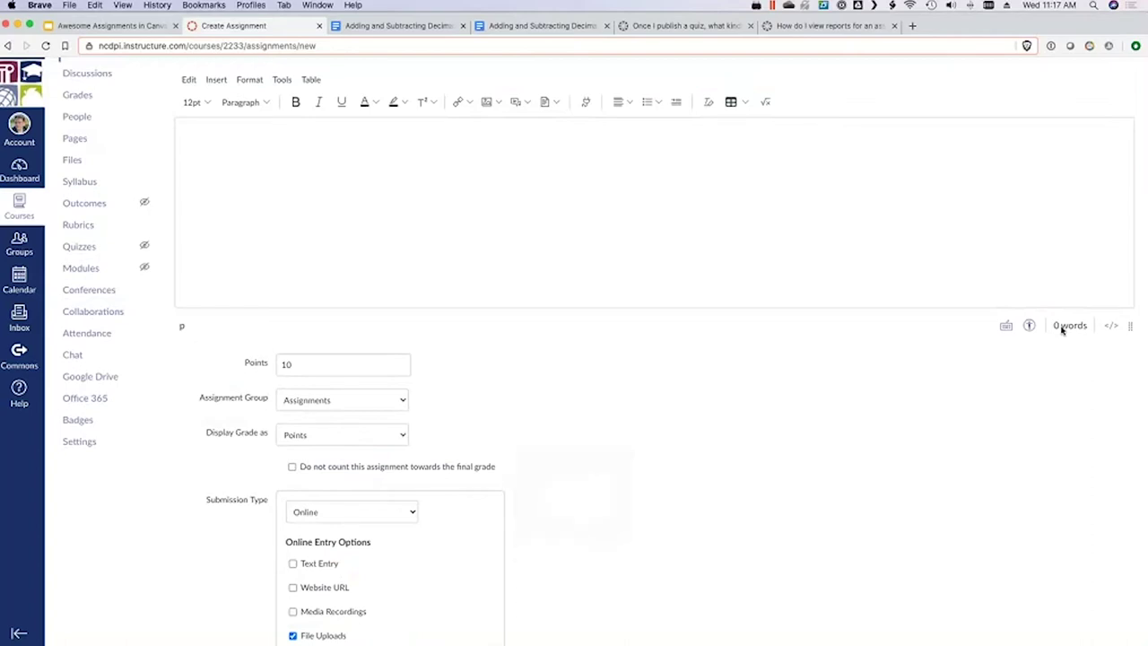
key(XF86AudioLowerVolume)
Step: Enter "Participate in a discussion to earn extra points!" as the Participation assignment's description
click(802, 284)
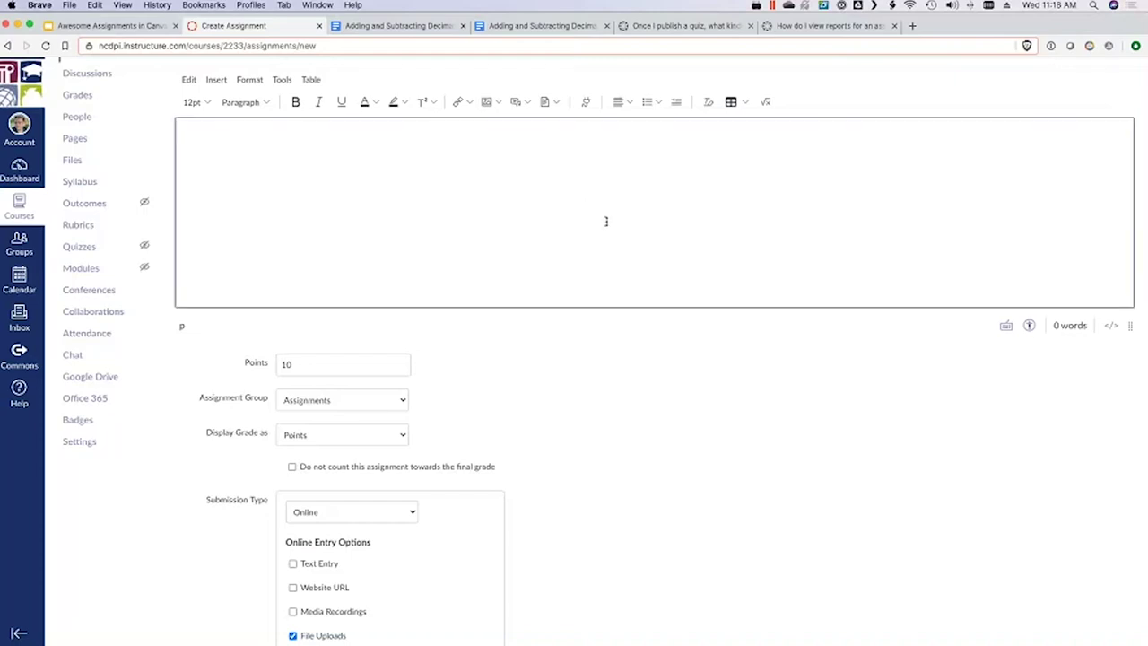
scroll(607, 221, up, 2)
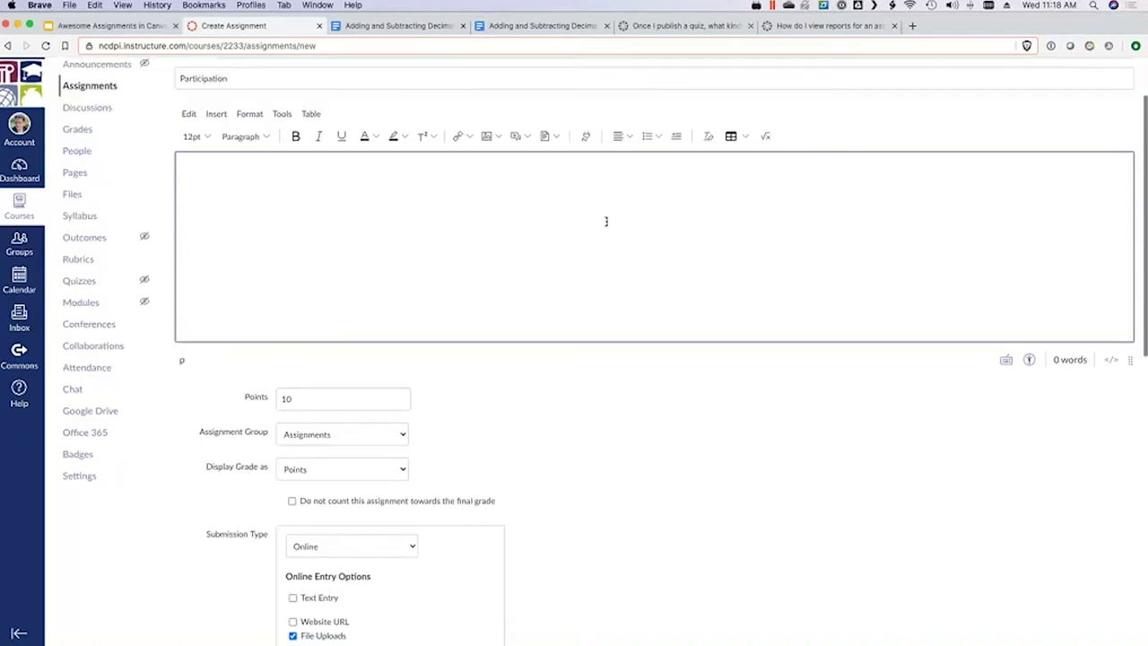
scroll(606, 222, up, 2)
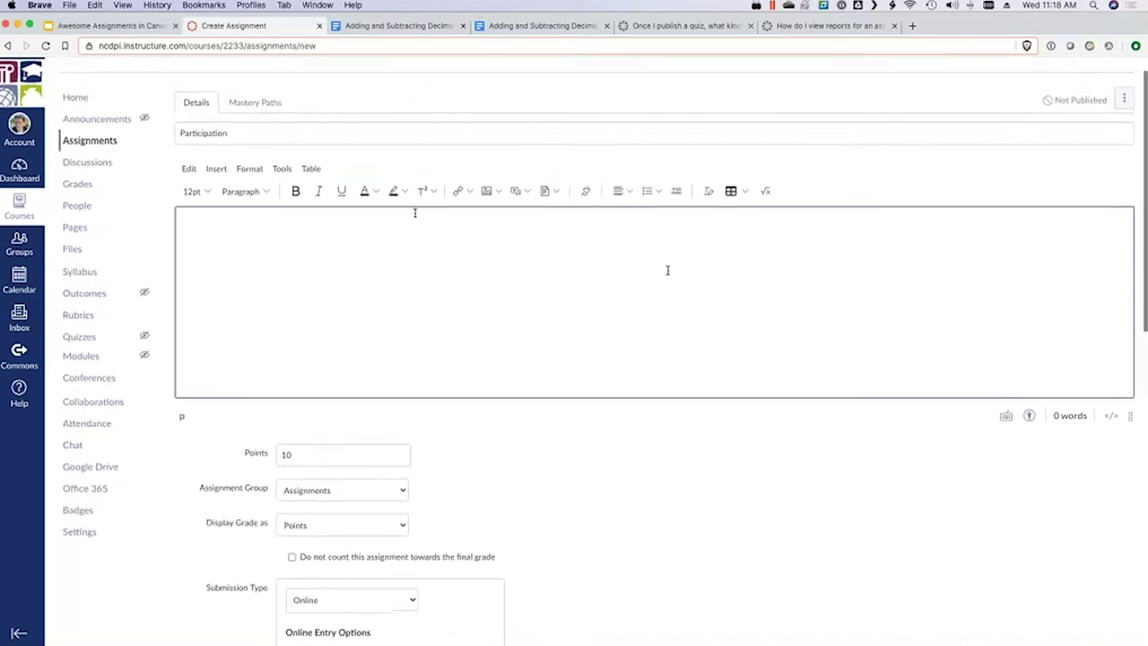
click(395, 133)
click(492, 236)
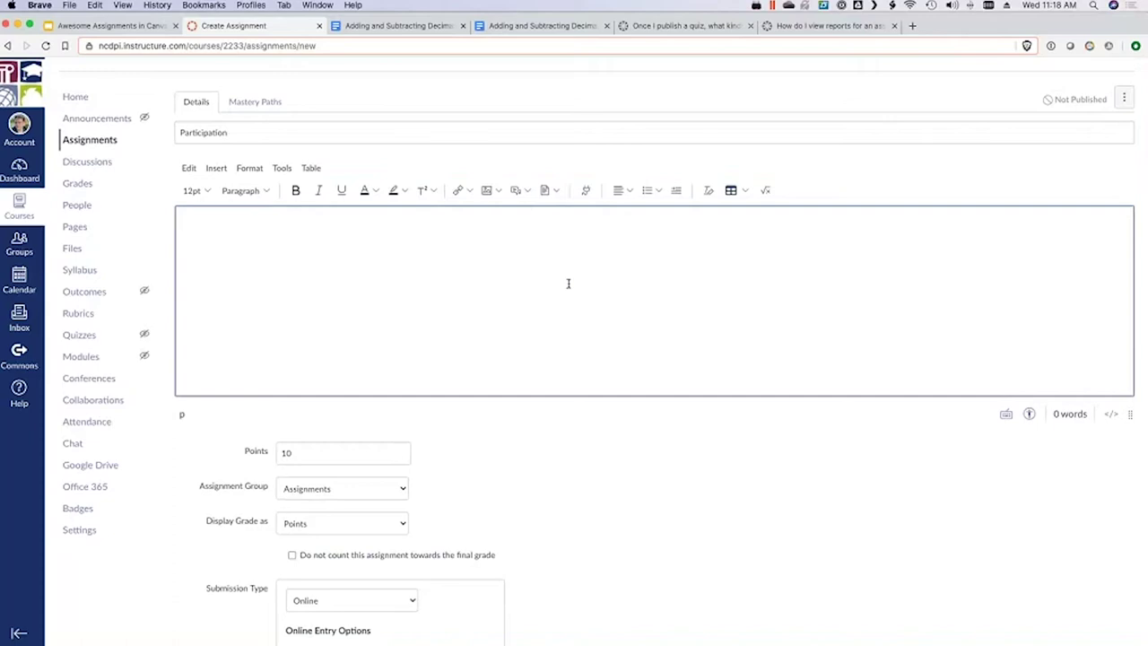
text(Participate in a discussion to earn e)
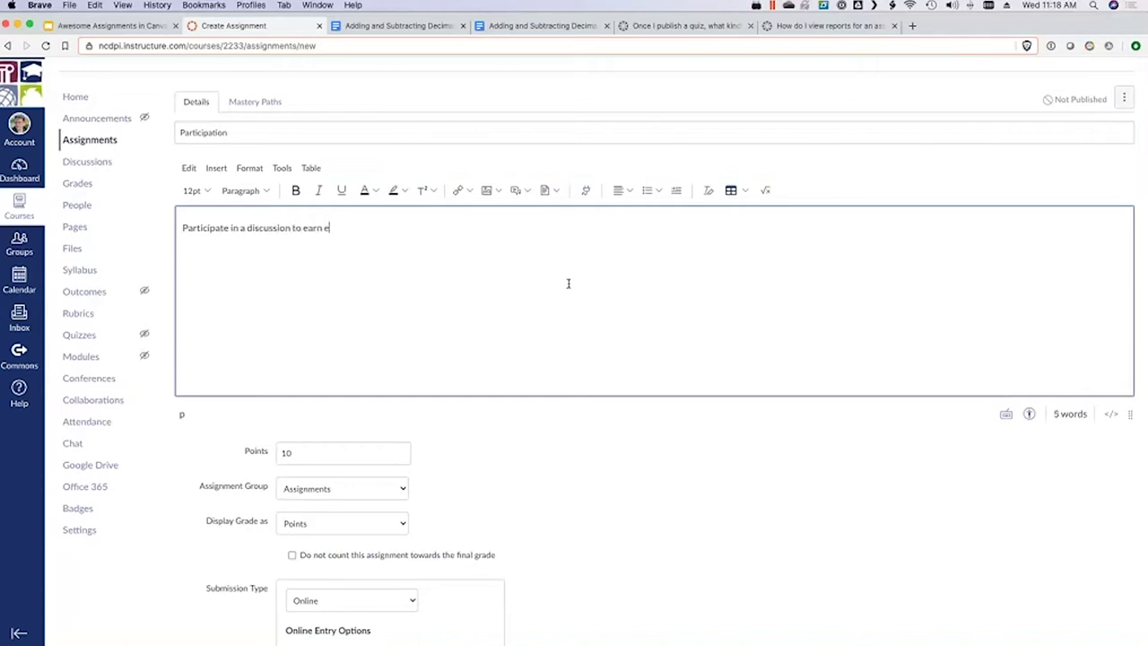
text(xtra points!)
Step: Set the Participation assignment's points to 1
click(535, 450)
click(341, 450)
key(BackSpace)
click(518, 457)
Step: Set the Participation assignment's submission type to No Submission and review the remaining settings
scroll(620, 482, down, 3)
scroll(491, 436, down, 1)
click(359, 413)
click(328, 401)
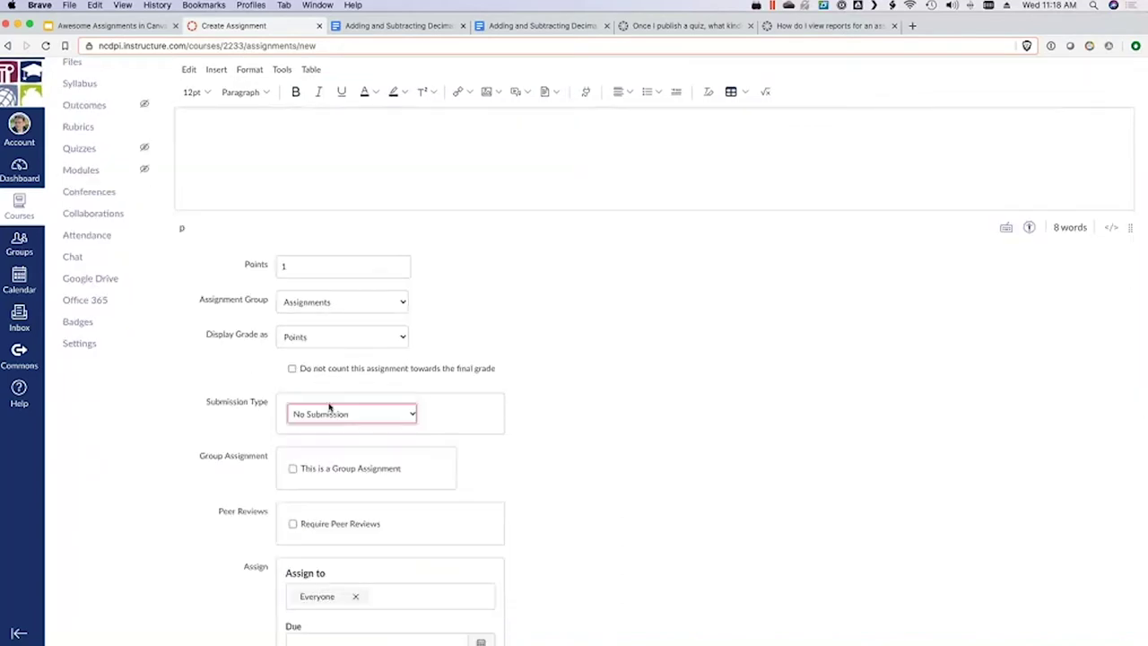
click(606, 417)
scroll(655, 446, down, 1)
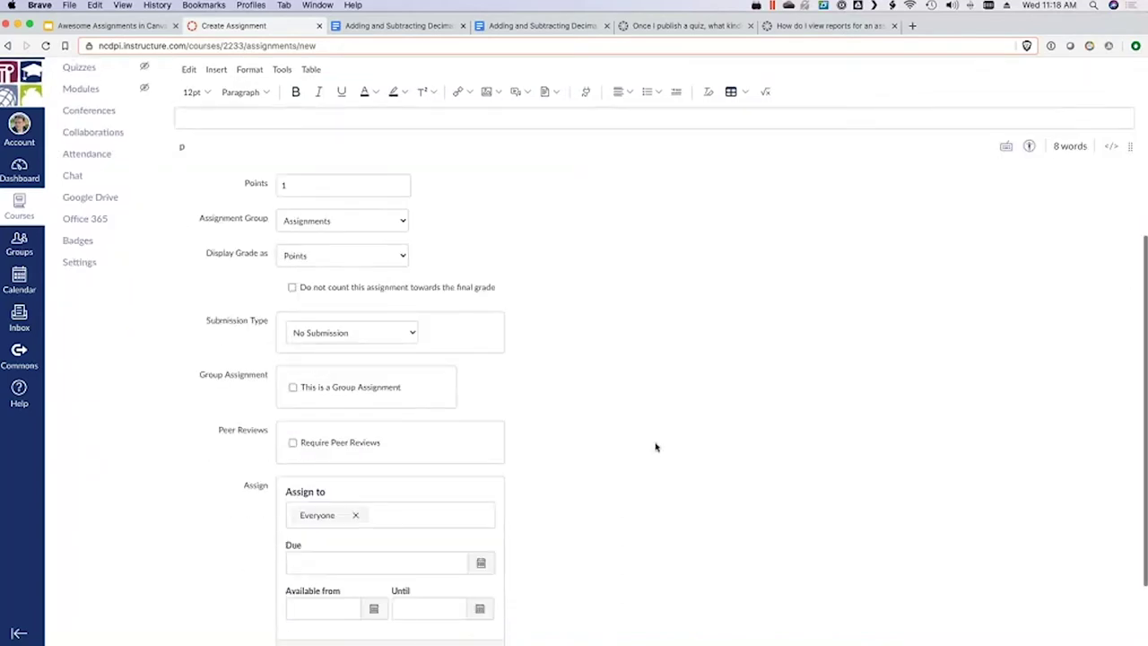
scroll(655, 445, down, 1)
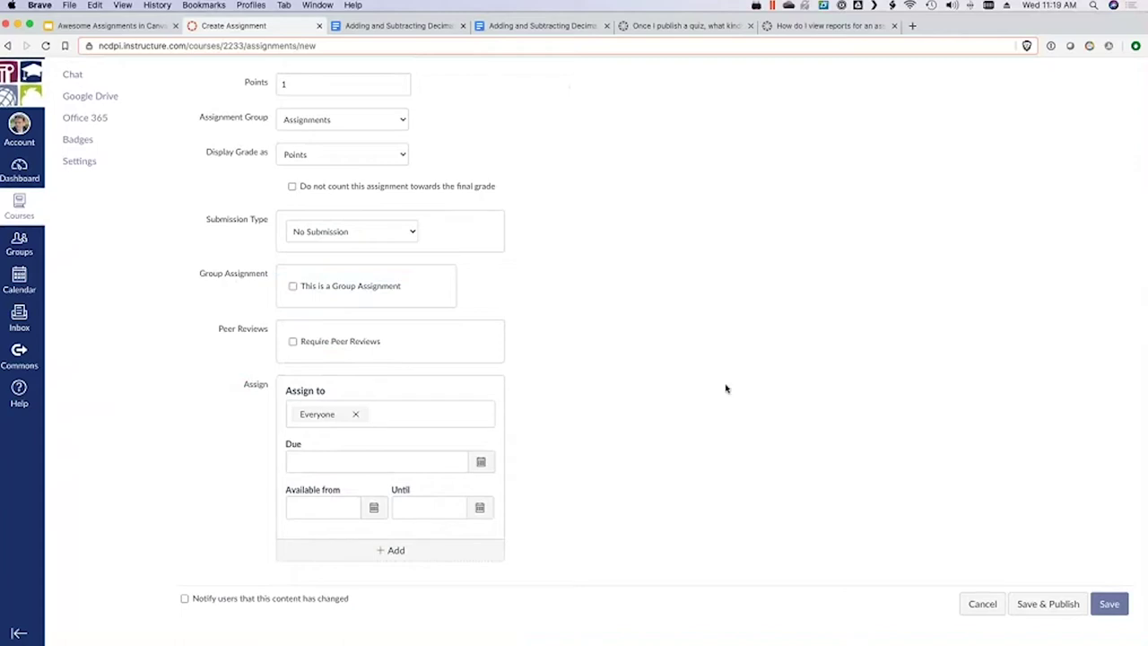
Step: Save the Participation assignment and review its description and submission details
click(1112, 605)
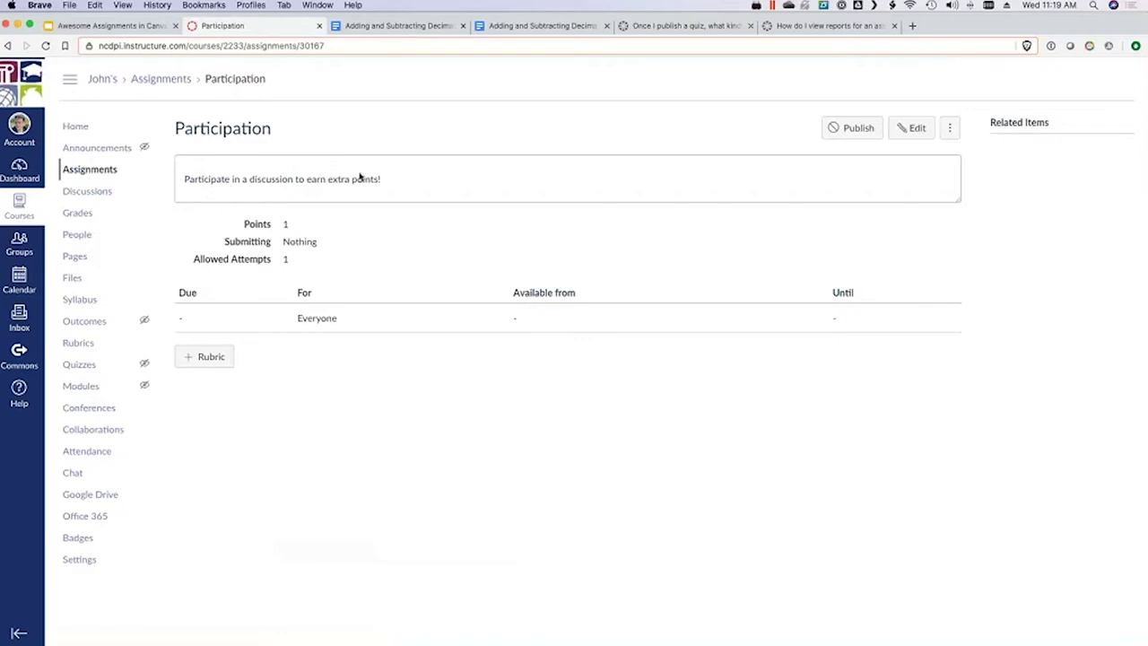
drag(397, 182, 232, 186)
drag(307, 241, 370, 248)
click(385, 248)
Step: Open the course gradebook and inspect the test student's cell for the Participation assignment
click(78, 213)
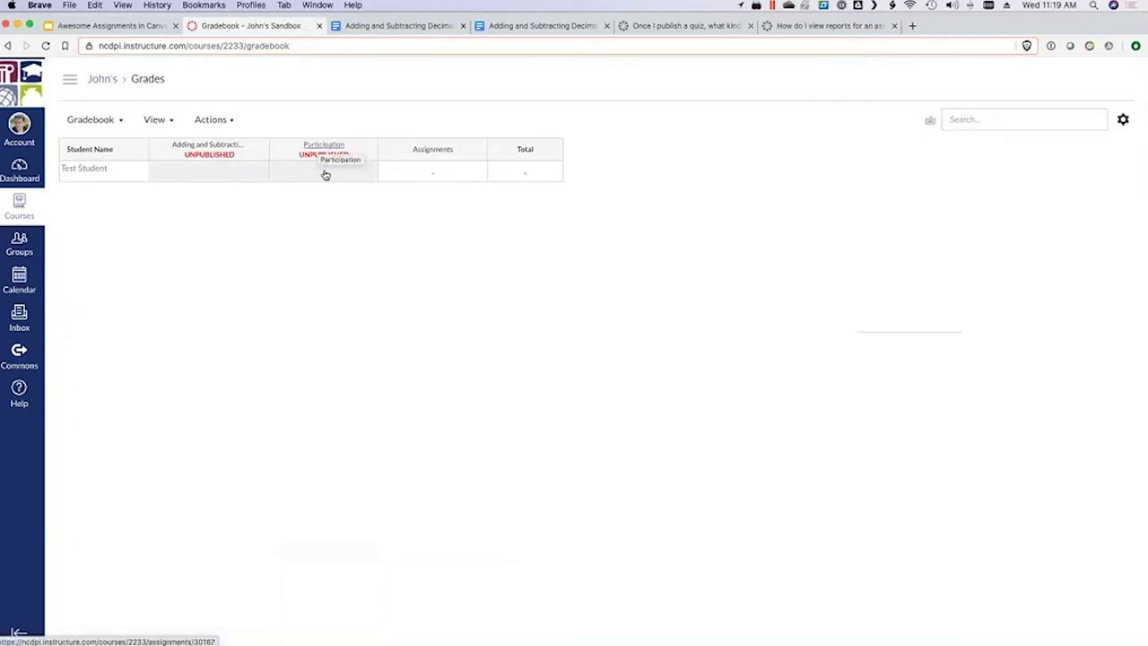
click(327, 174)
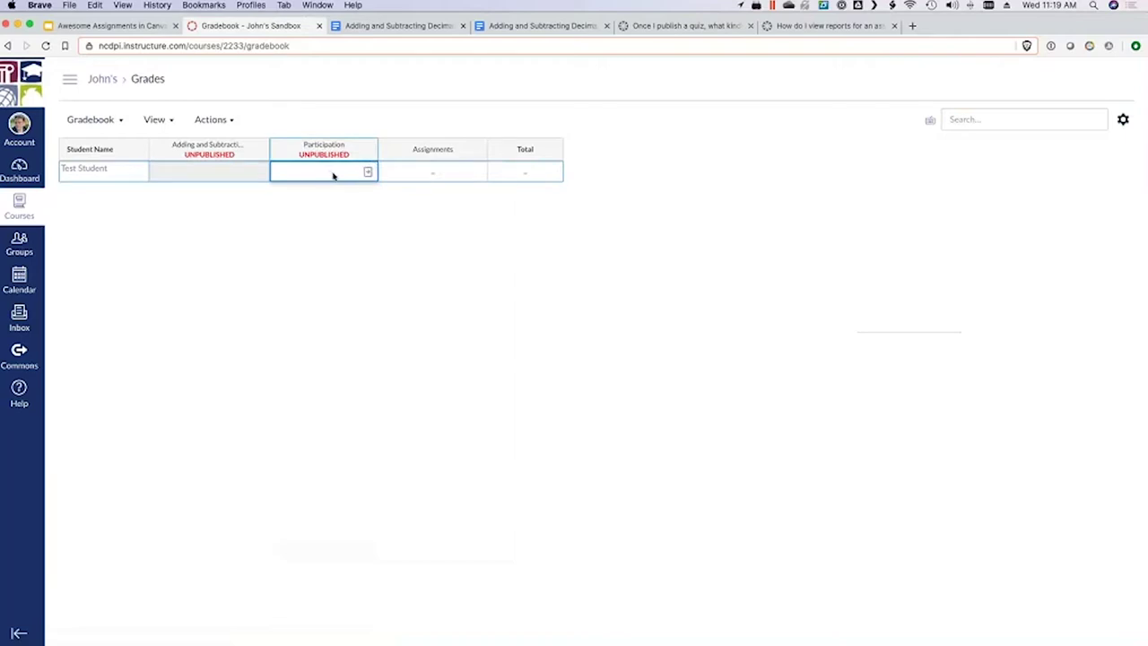
click(100, 81)
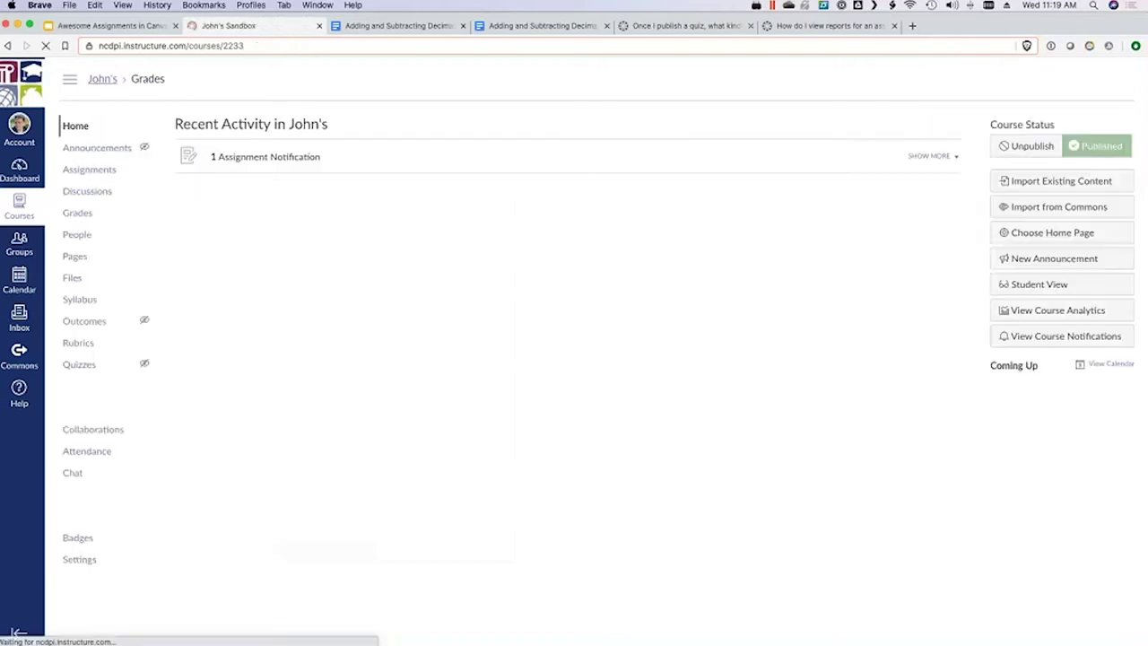
Step: View the course's discussions, then open the Adding and Subtracting Decimals Worksheet from the assignments list
click(133, 193)
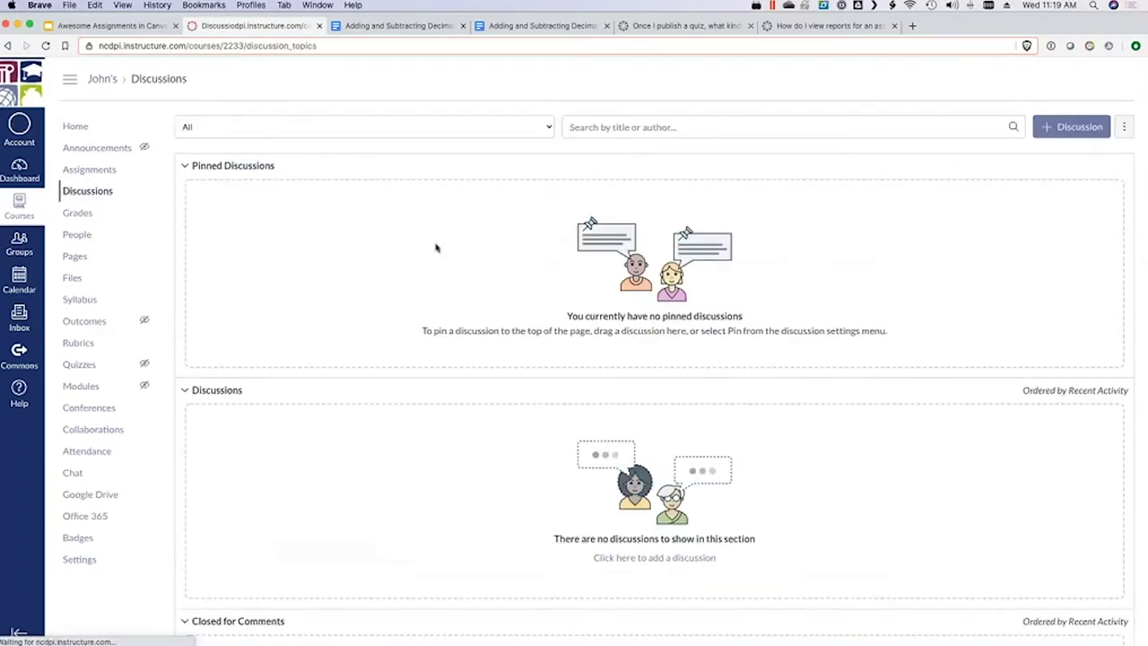
click(91, 171)
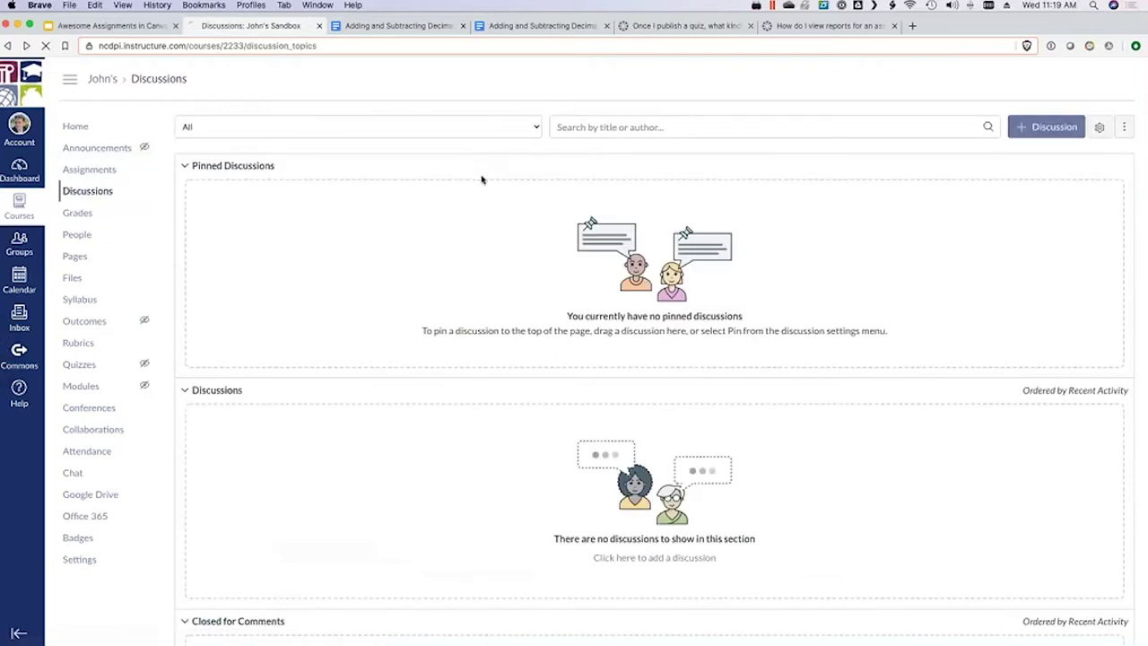
click(89, 169)
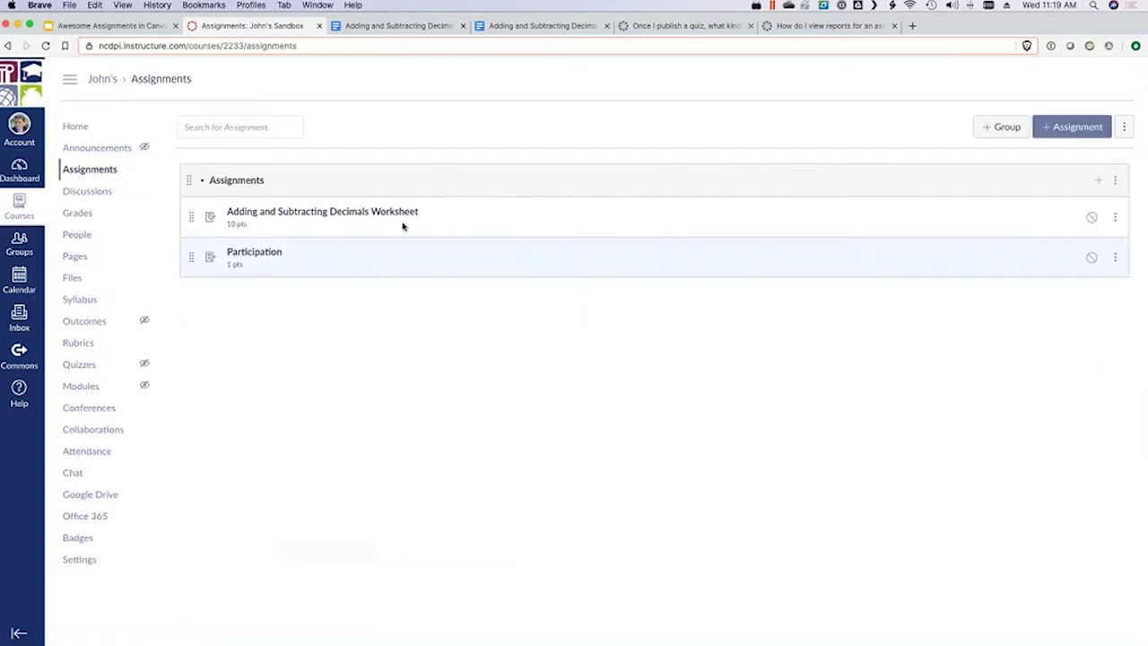
click(359, 212)
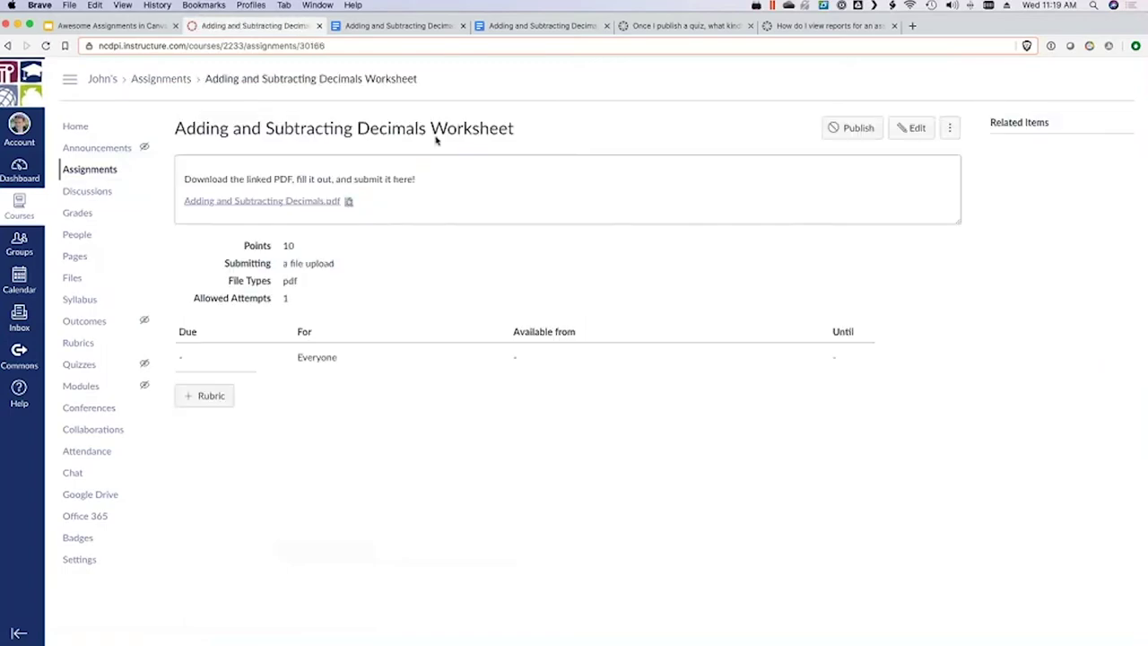
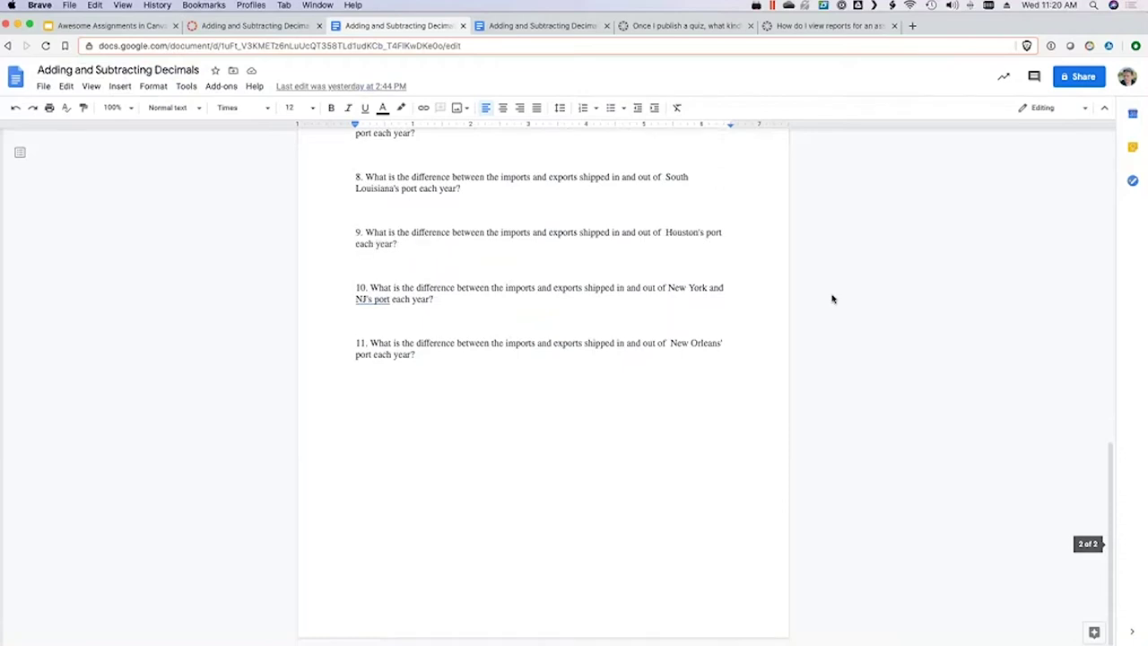
Step: Review the directions, ports table and answer spaces in the Adding and Subtracting Decimals Google Doc
click(429, 250)
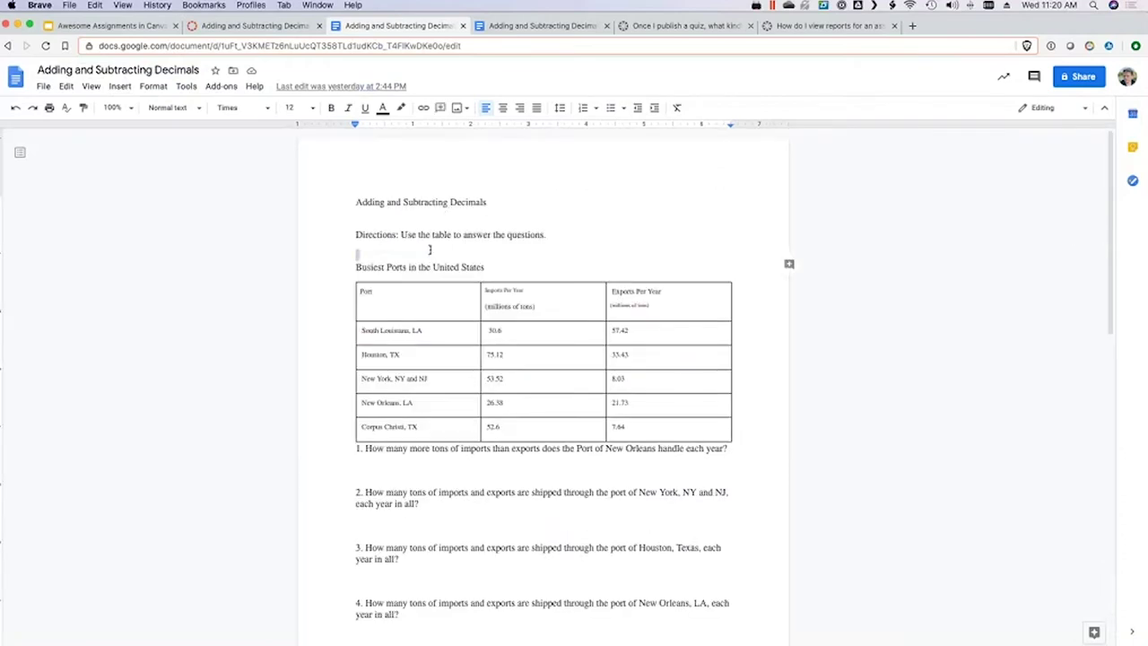
click(405, 222)
scroll(410, 351, down, 5)
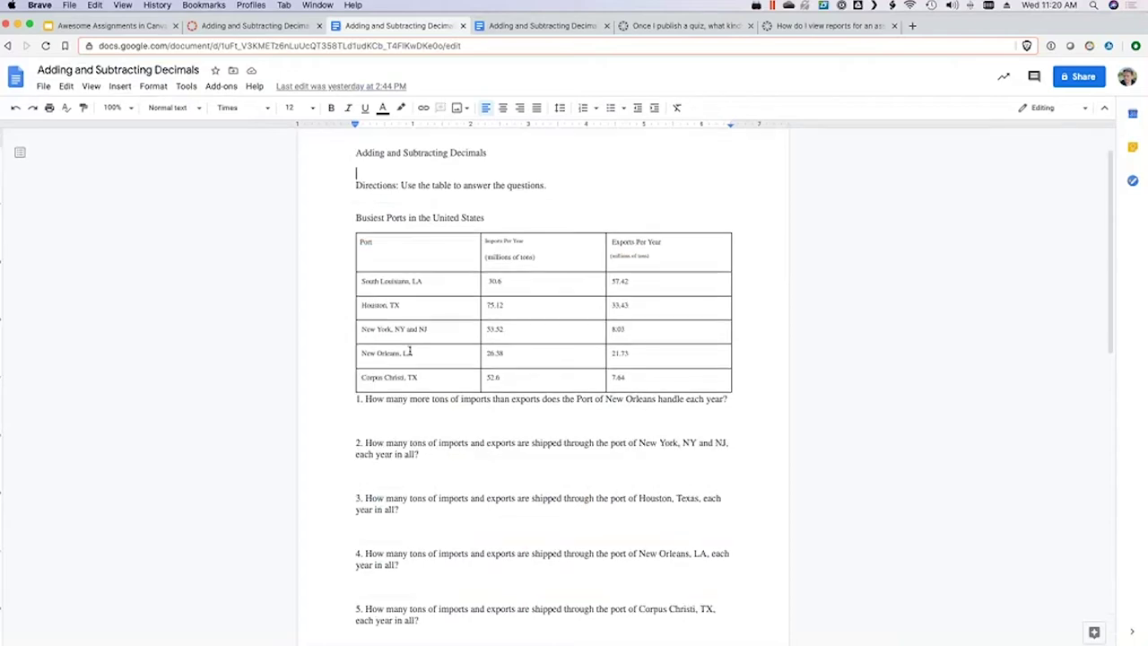
click(427, 332)
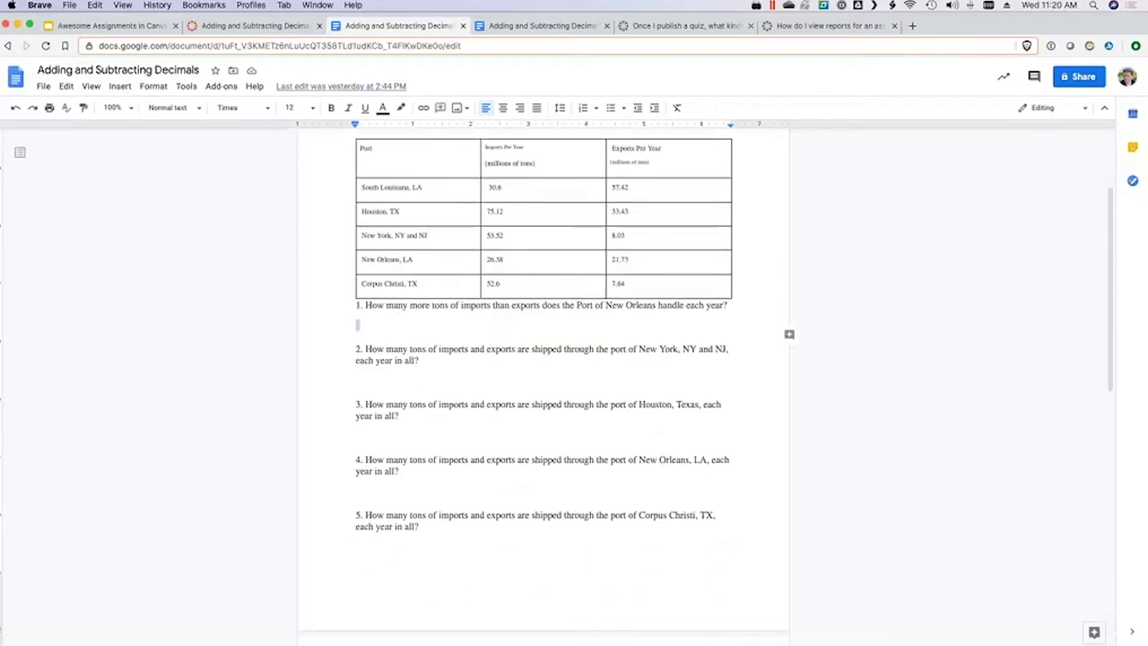
click(988, 507)
scroll(876, 410, up, 3)
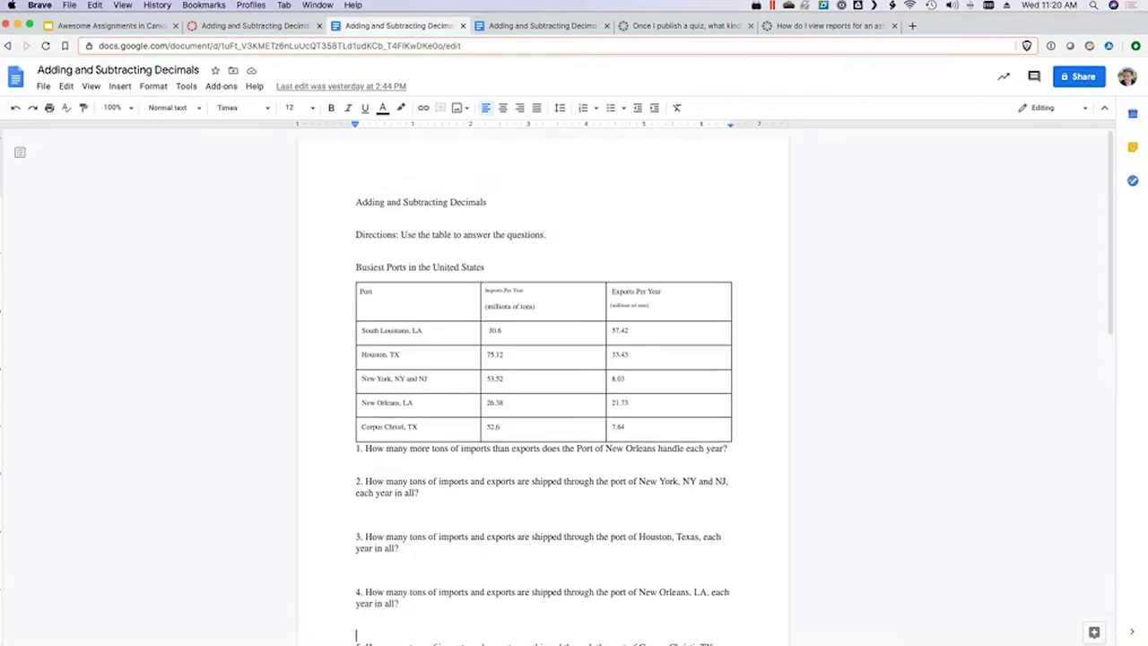
Step: Switch back to Canvas and create a new assignment named "Adding and Subtracting Decimals -- Google Version!", dismissing the auto-saved content
click(238, 27)
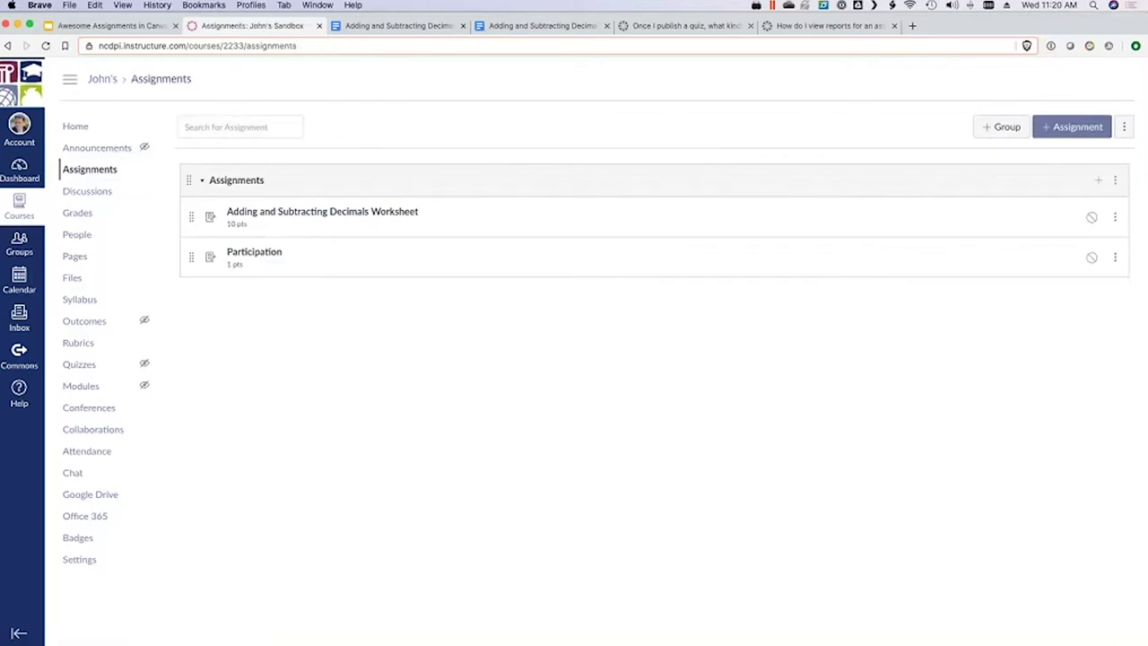
click(1066, 132)
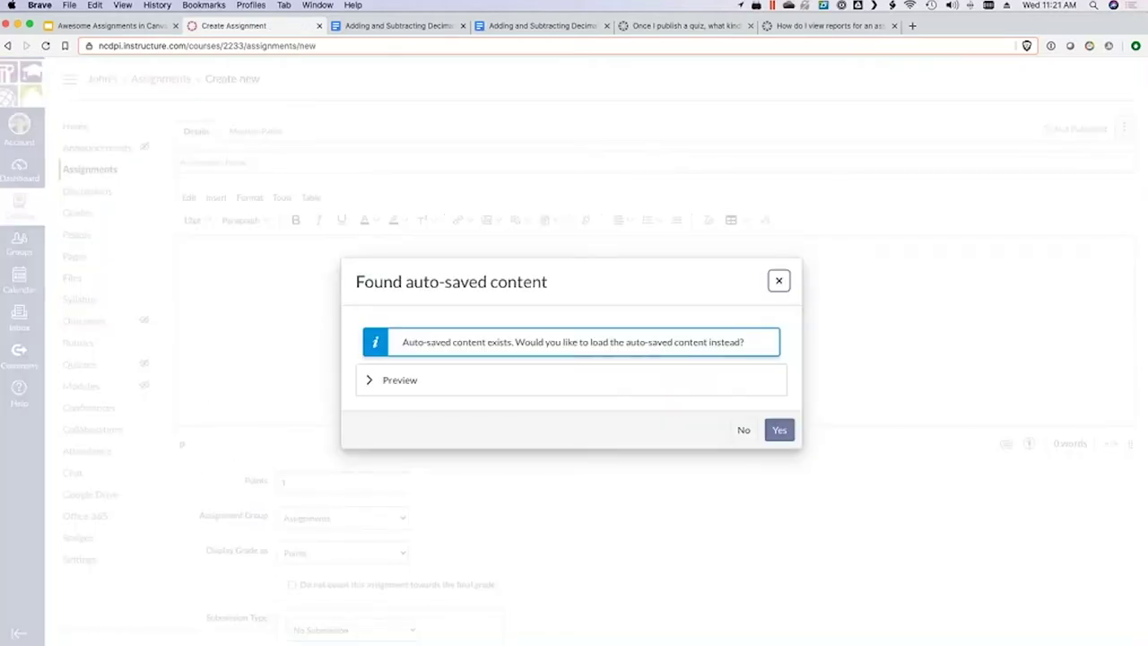
key(Return)
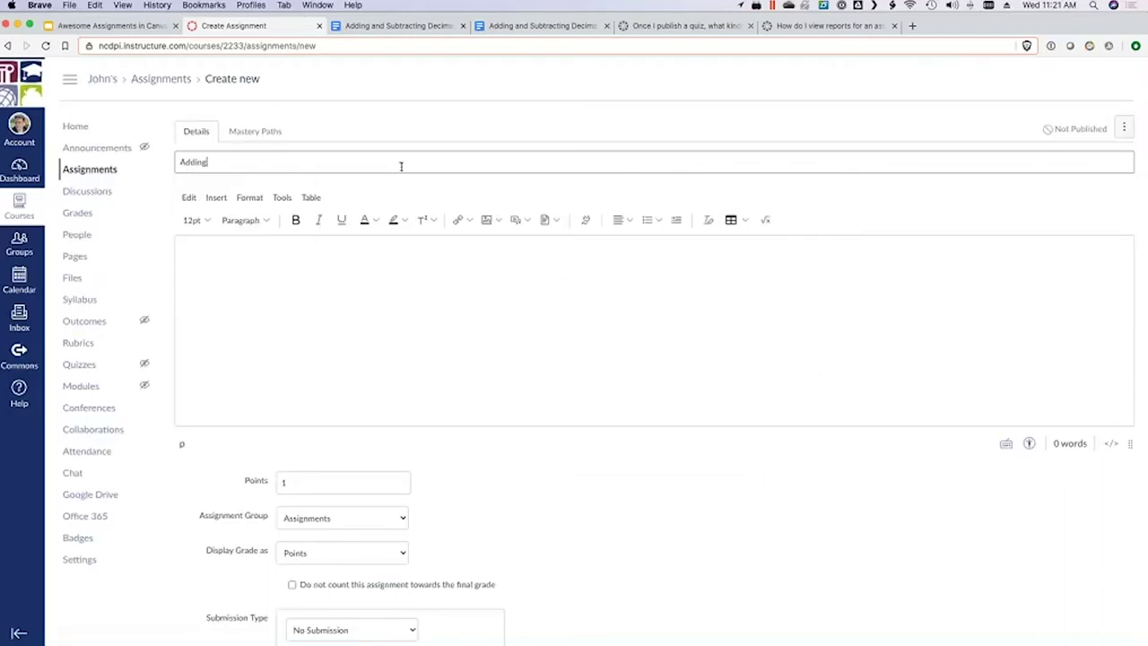
text(and Subtracting Decimals -— Google Ver)
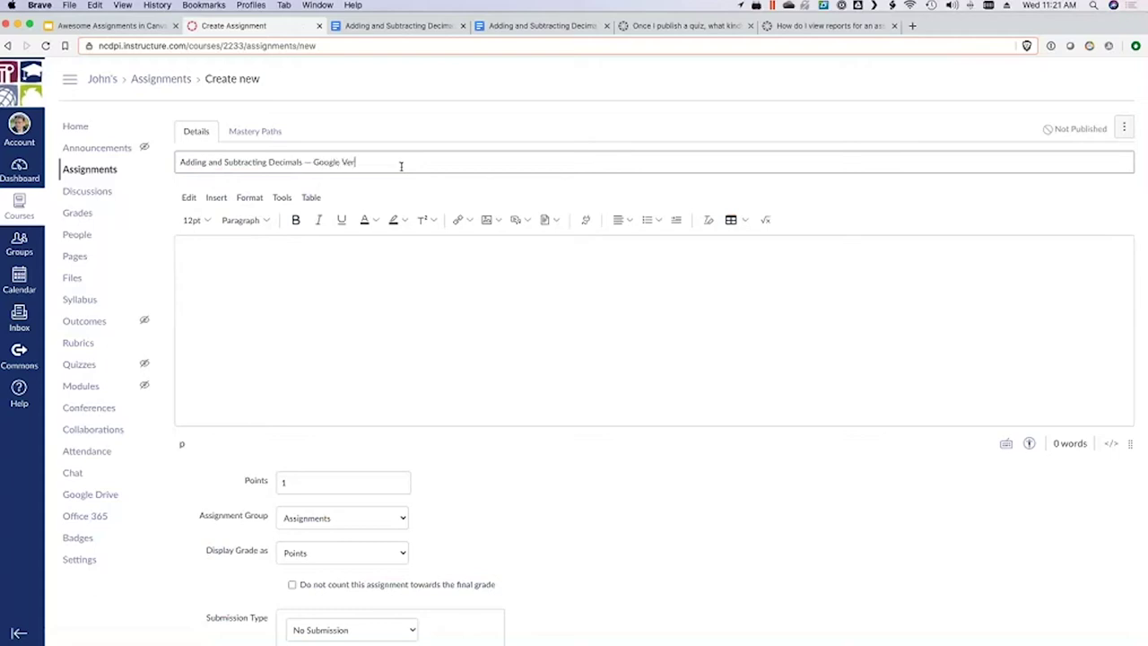
text(sion!)
key(Tab)
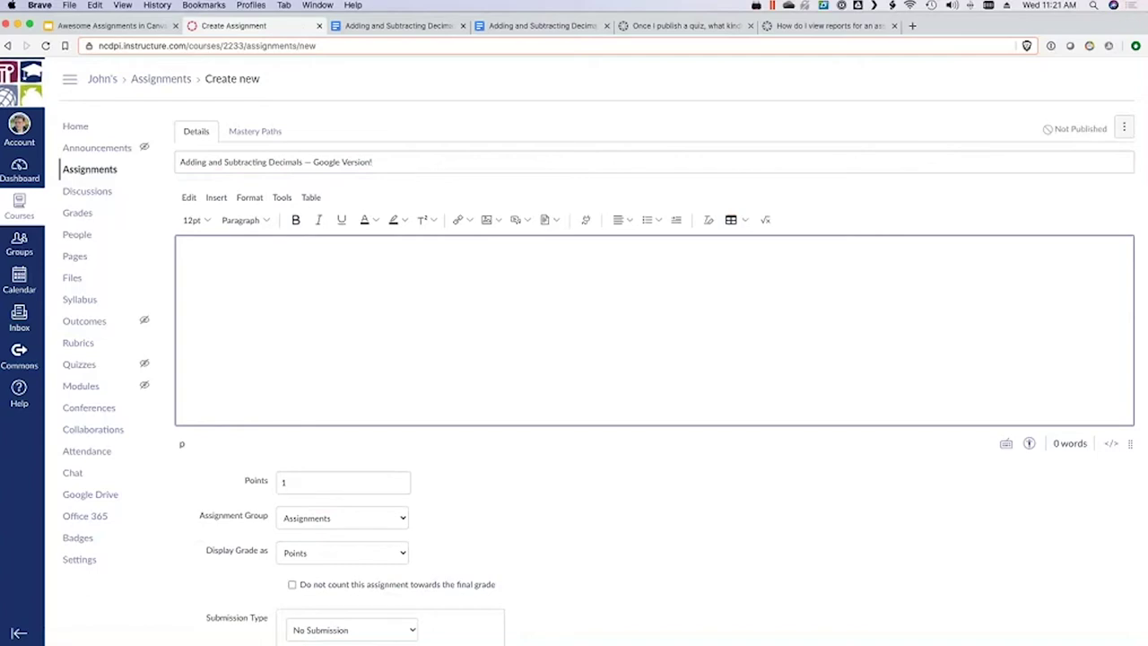
Step: Enter "Insert your answers into the Google Doc shown below." as the assignment's description and set its points to 10
scroll(727, 326, down, 2)
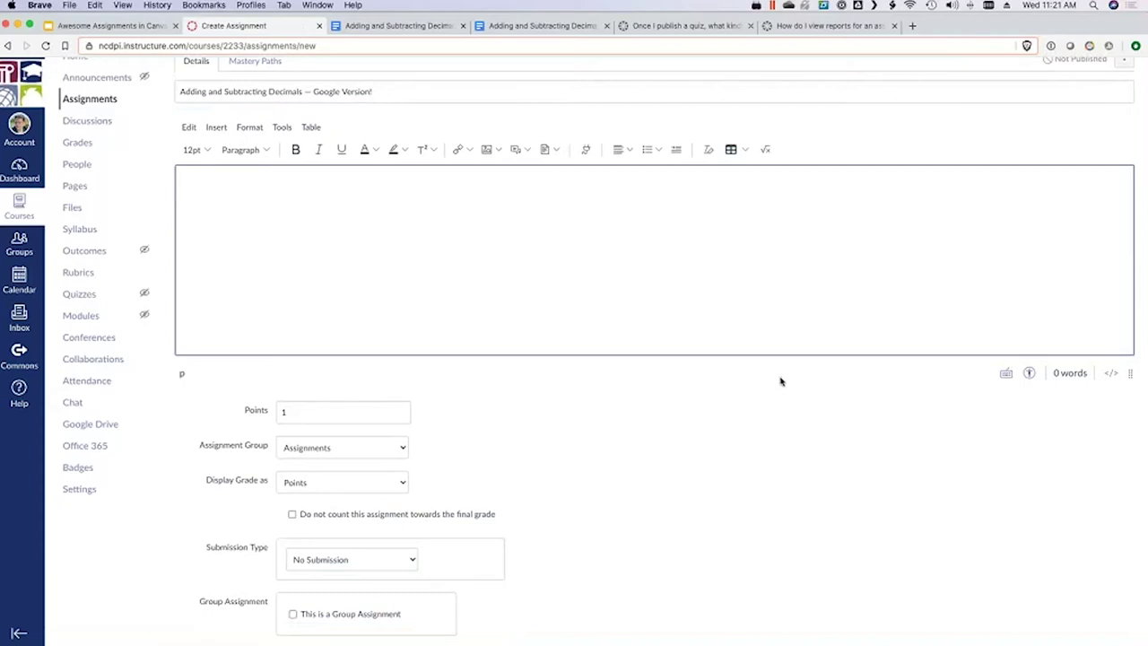
text(Insert)
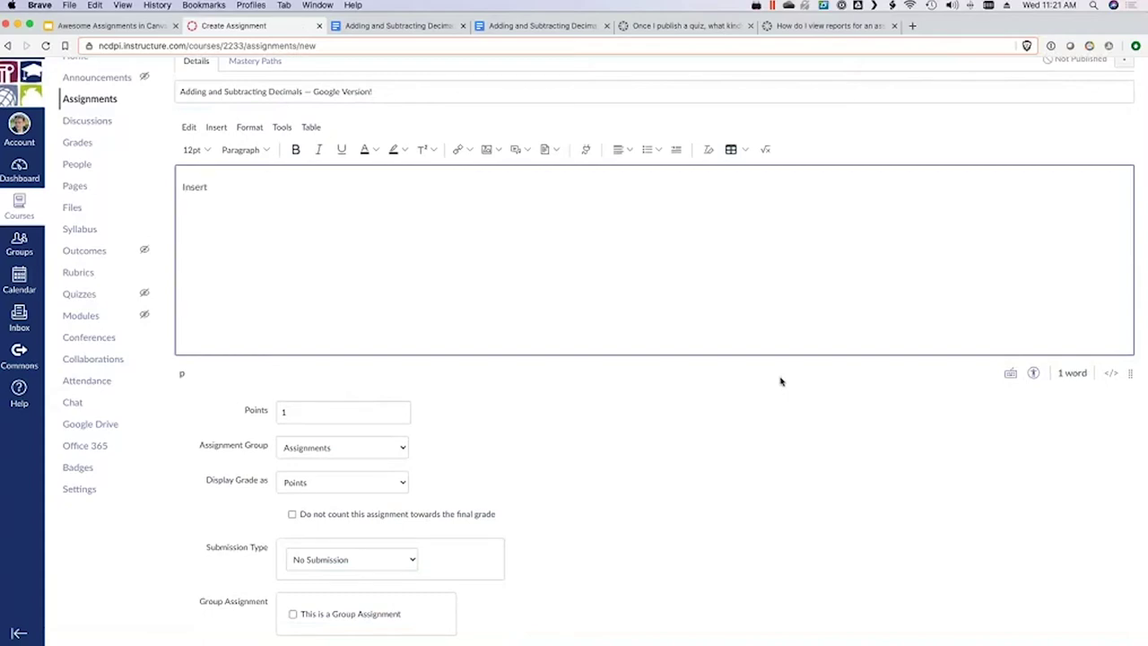
text( your answers into )
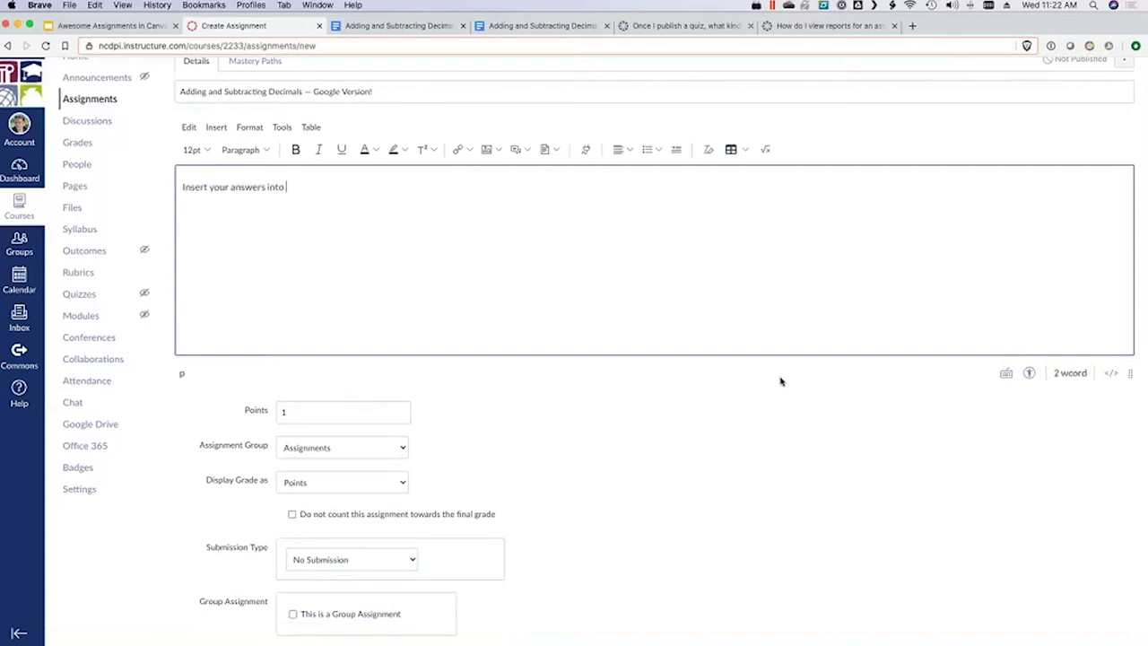
text(the Google Doc shown below.)
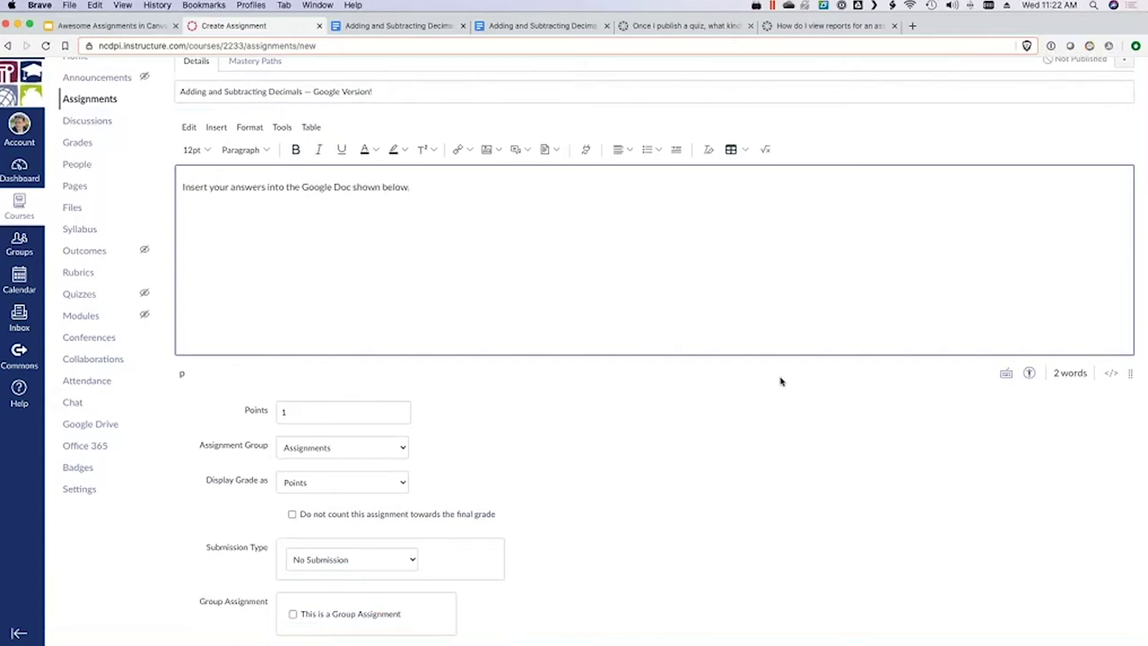
click(937, 519)
click(359, 411)
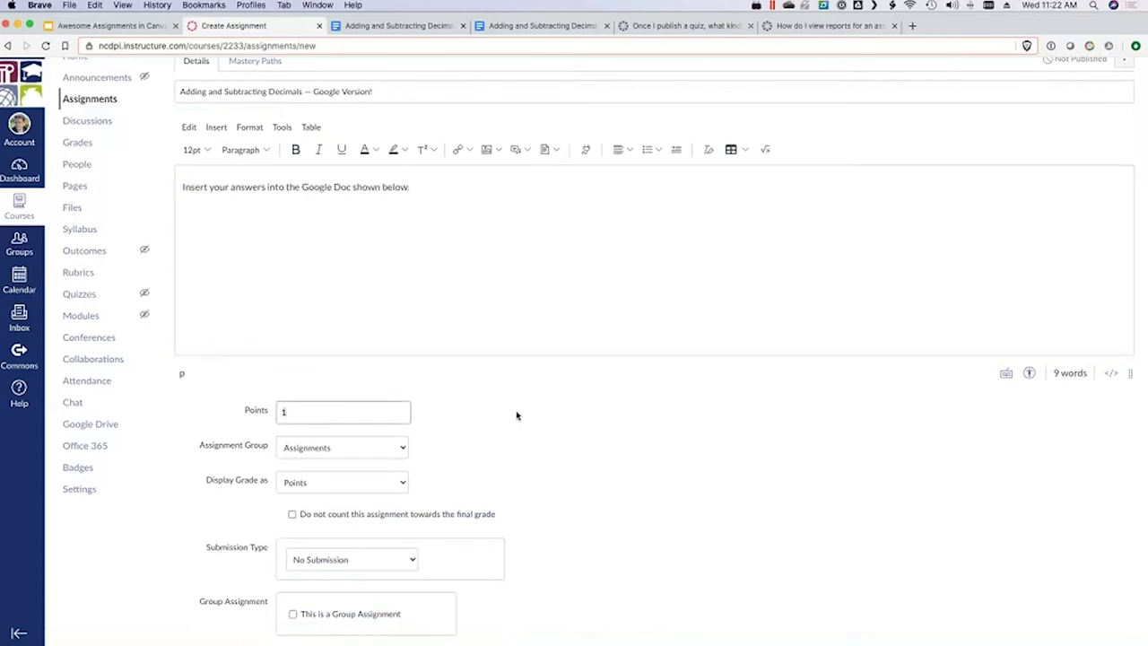
text(0)
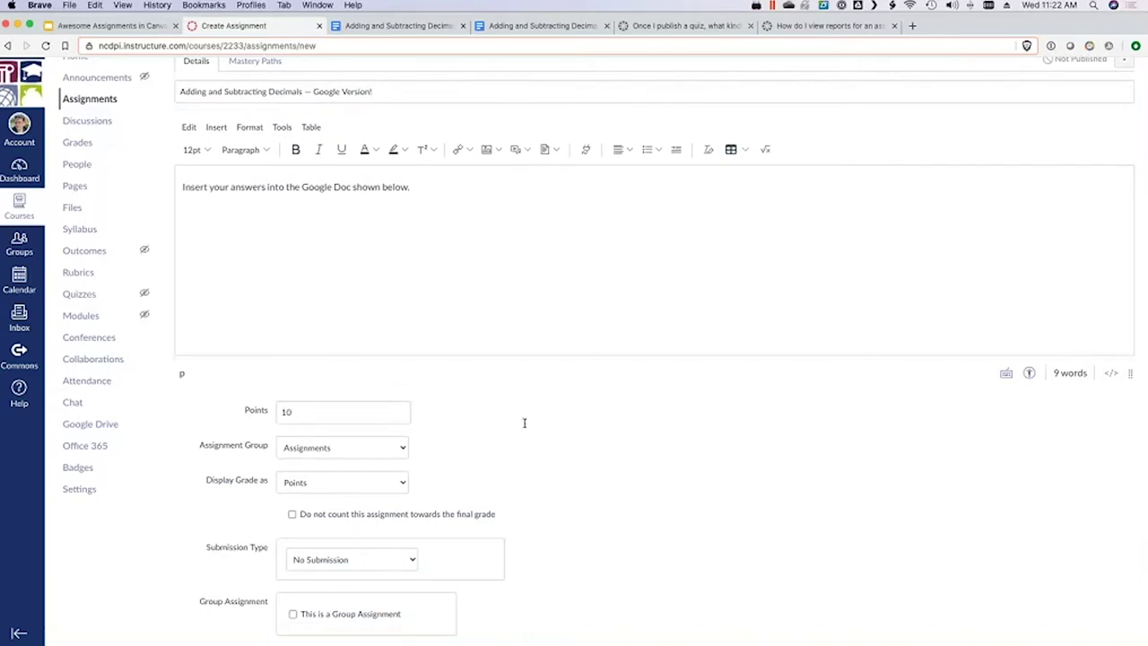
Step: Review the Google version assignment's settings, including the available assignment groups
scroll(250, 406, down, 2)
scroll(251, 407, down, 1)
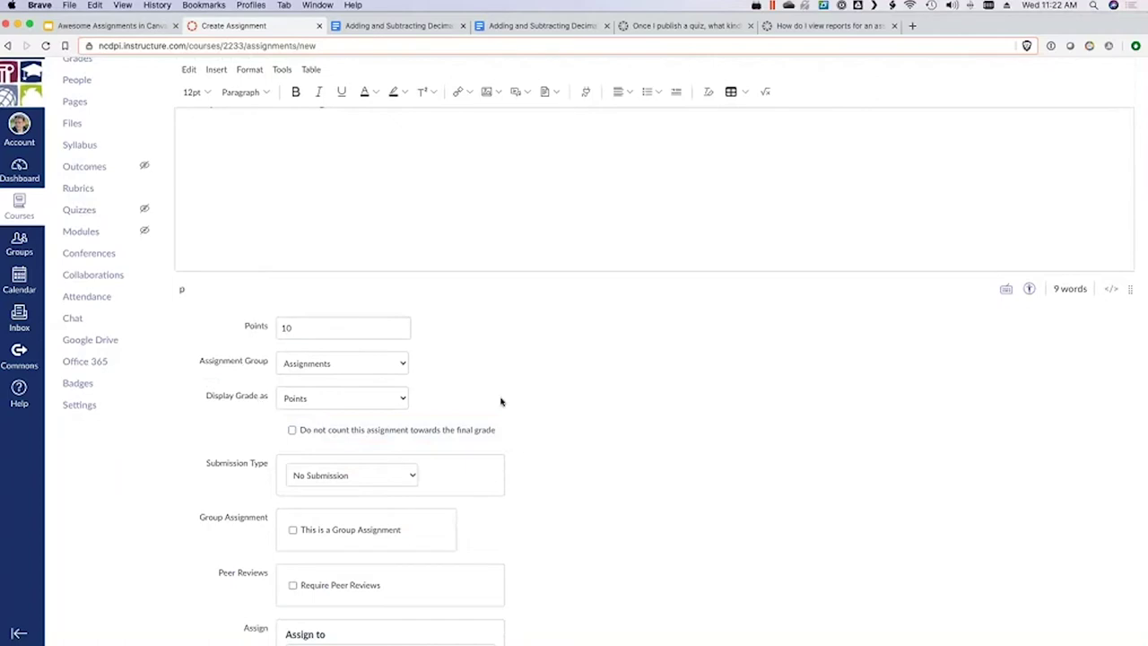
scroll(619, 415, down, 1)
scroll(618, 414, down, 1)
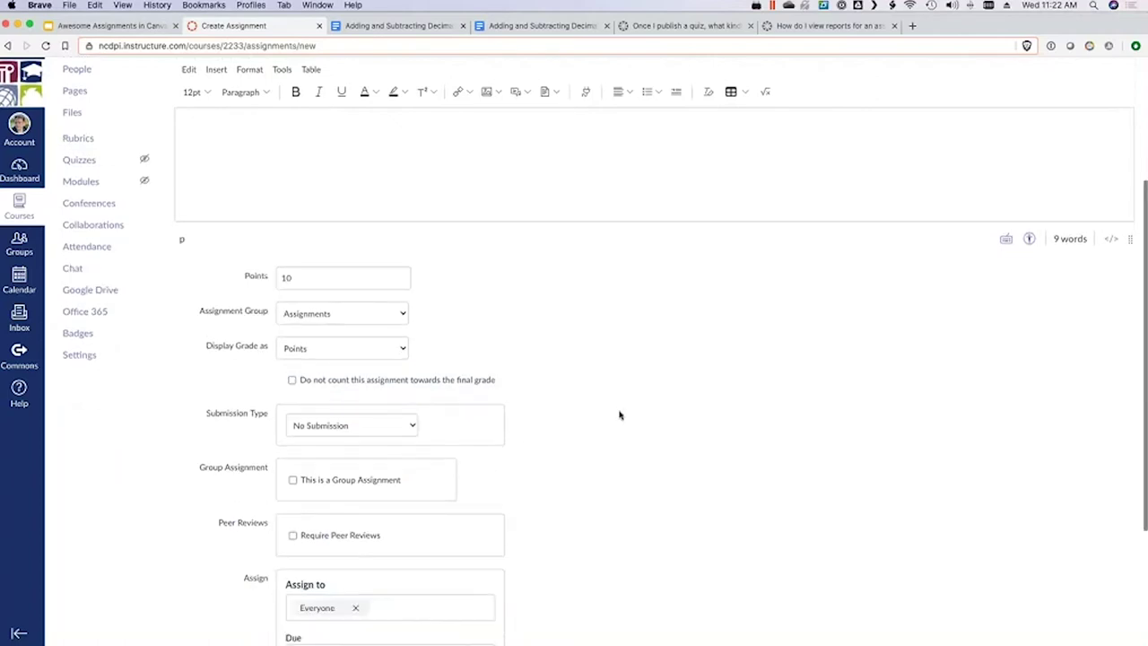
scroll(619, 414, down, 1)
scroll(538, 377, down, 2)
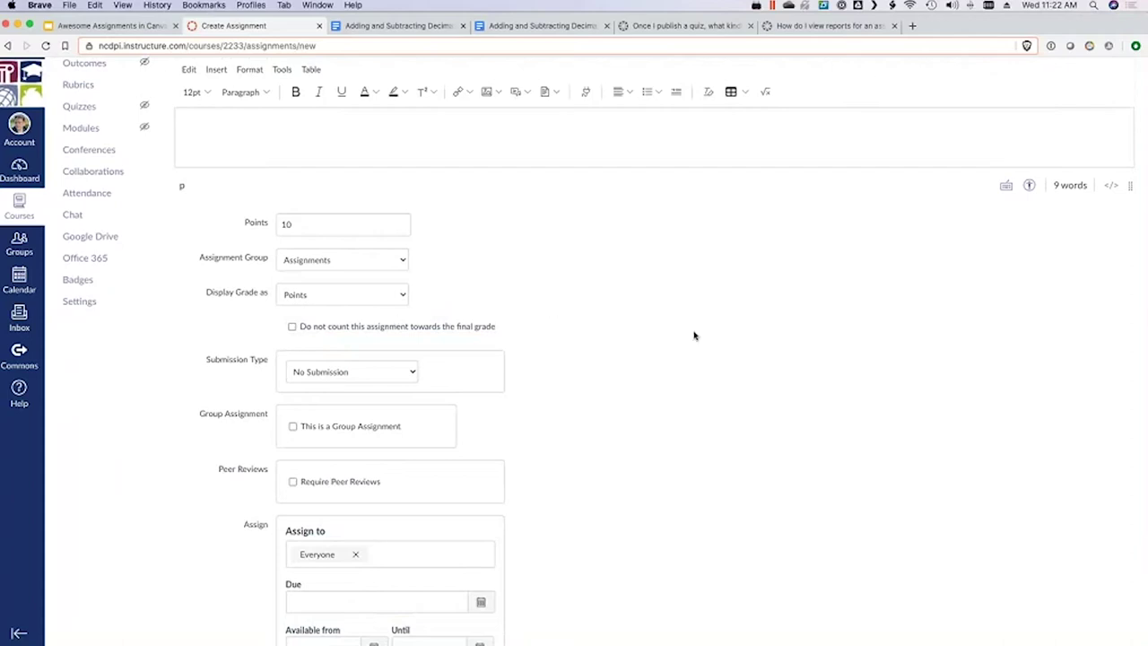
scroll(693, 336, down, 1)
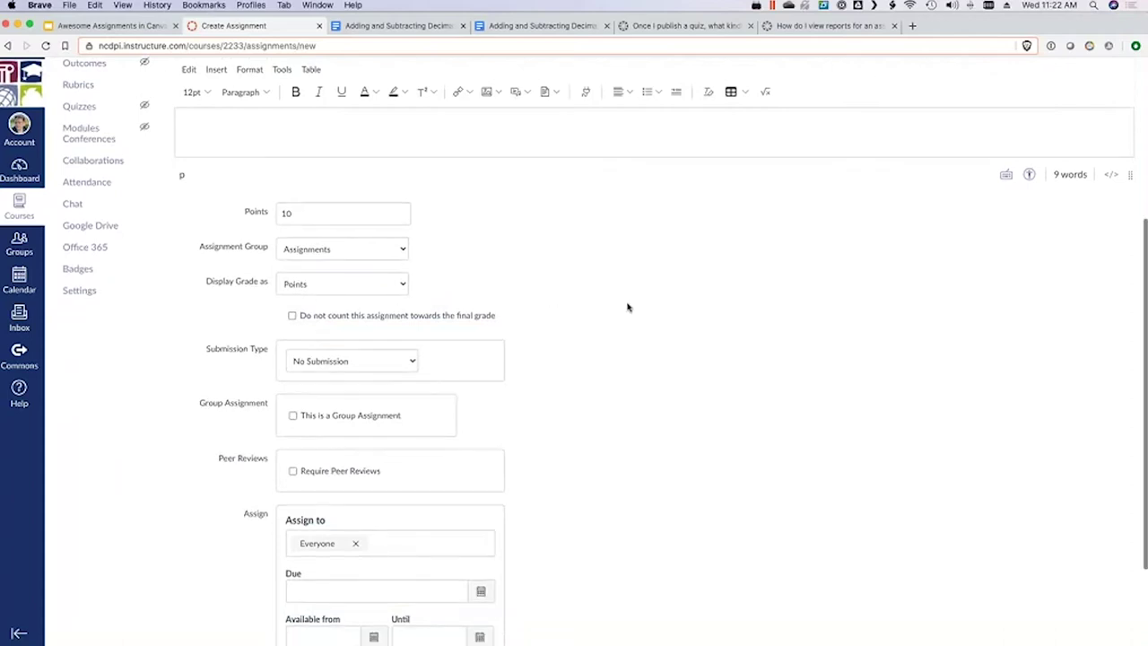
click(387, 245)
click(578, 229)
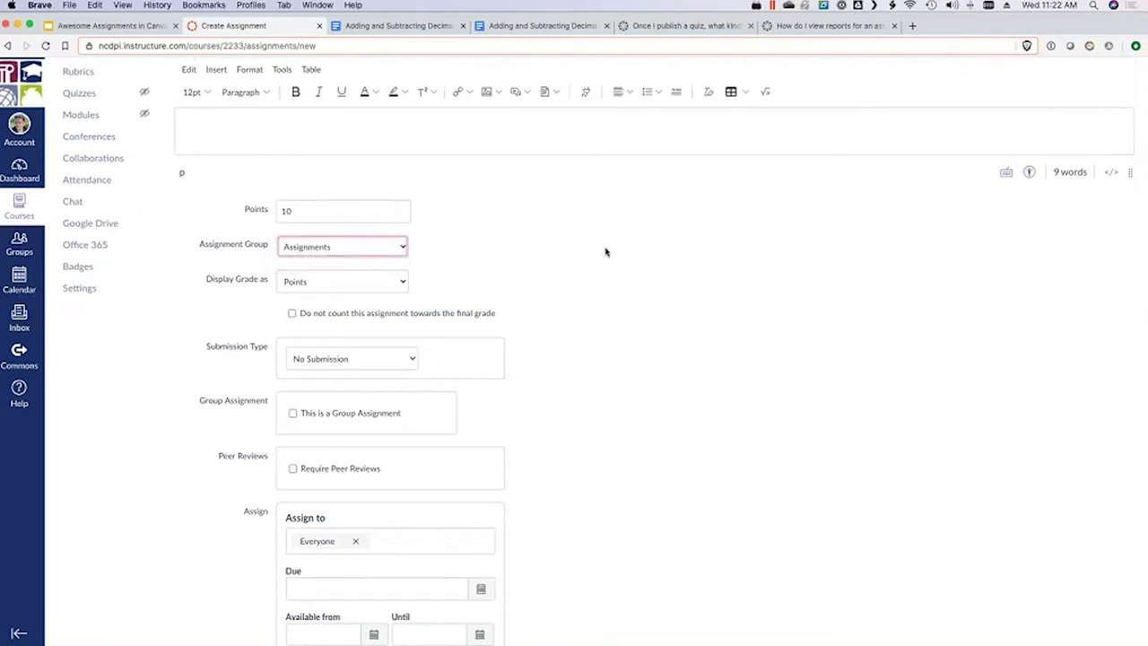
click(603, 250)
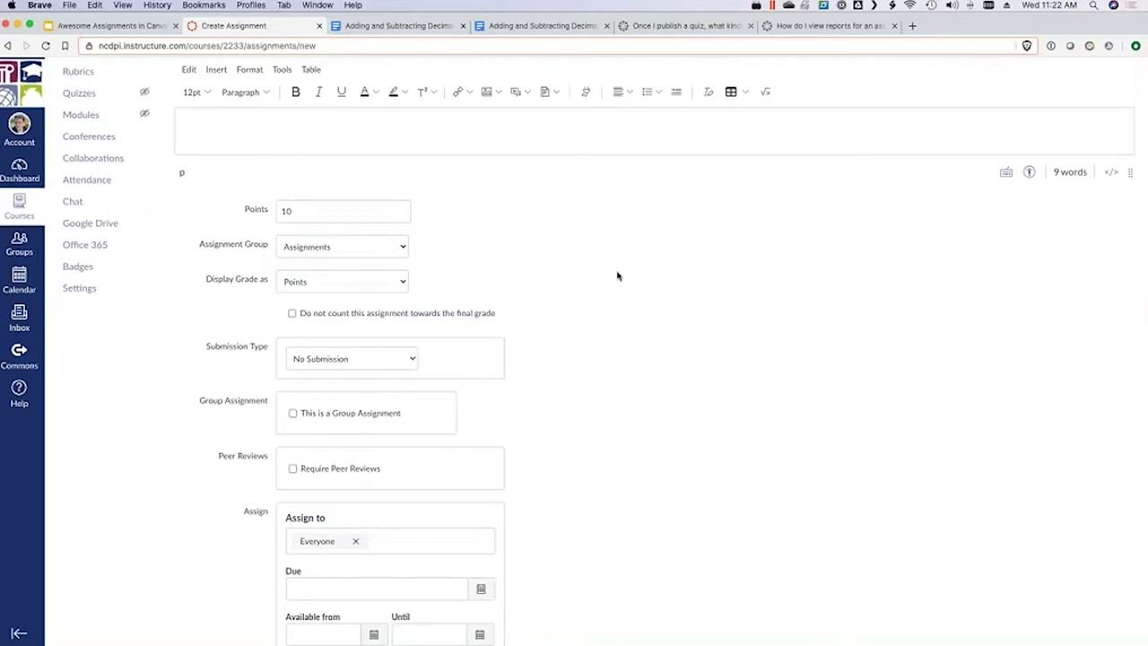
Step: Set the assignment's submission type to External Tool and examine the external tool URL options
scroll(558, 356, down, 1)
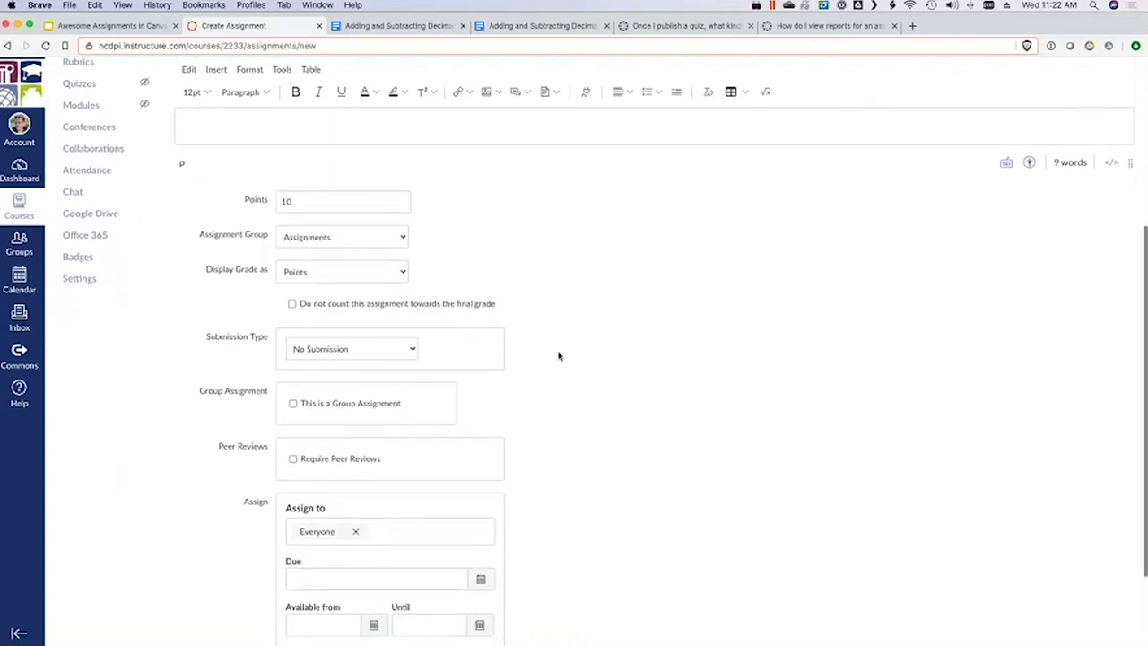
scroll(558, 356, down, 1)
scroll(378, 283, down, 1)
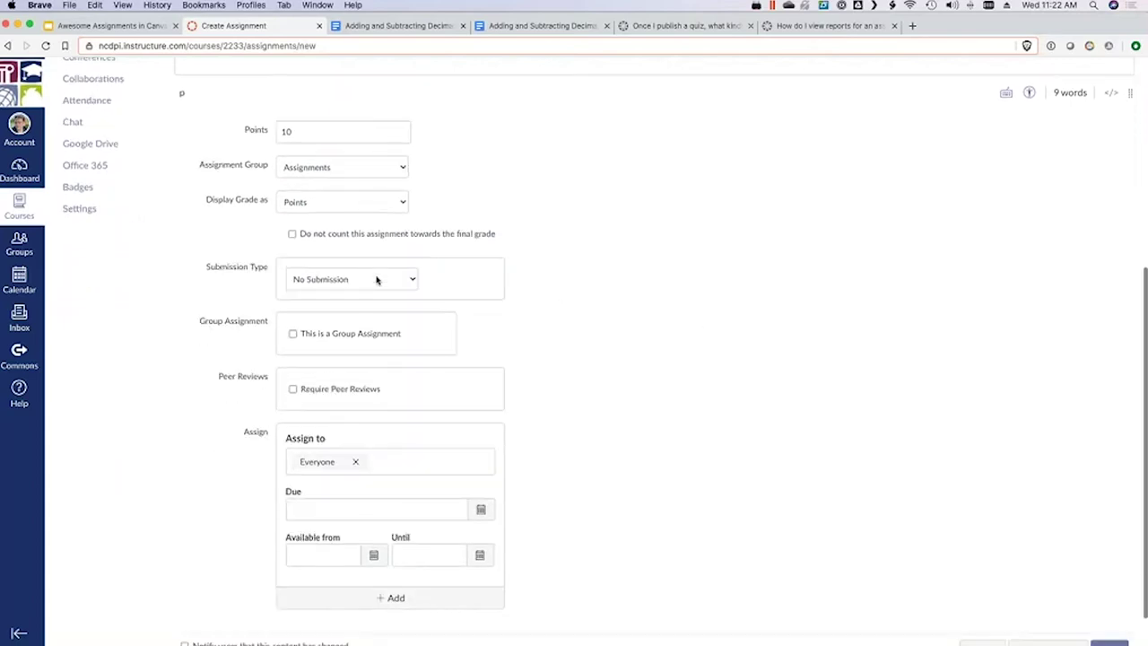
click(377, 279)
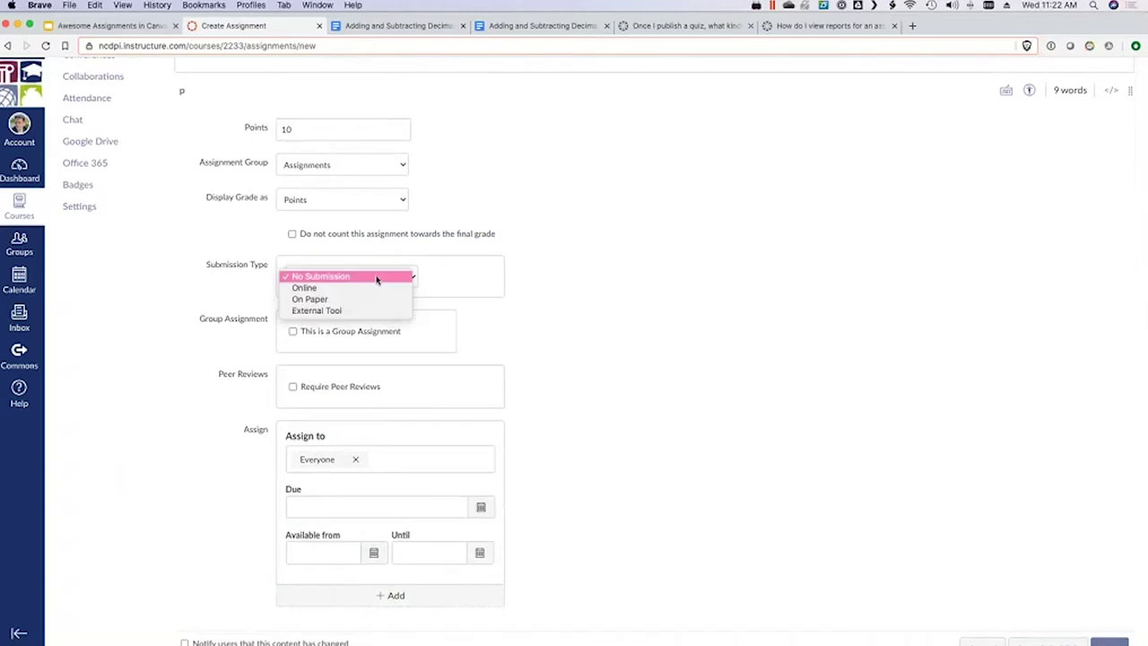
click(385, 310)
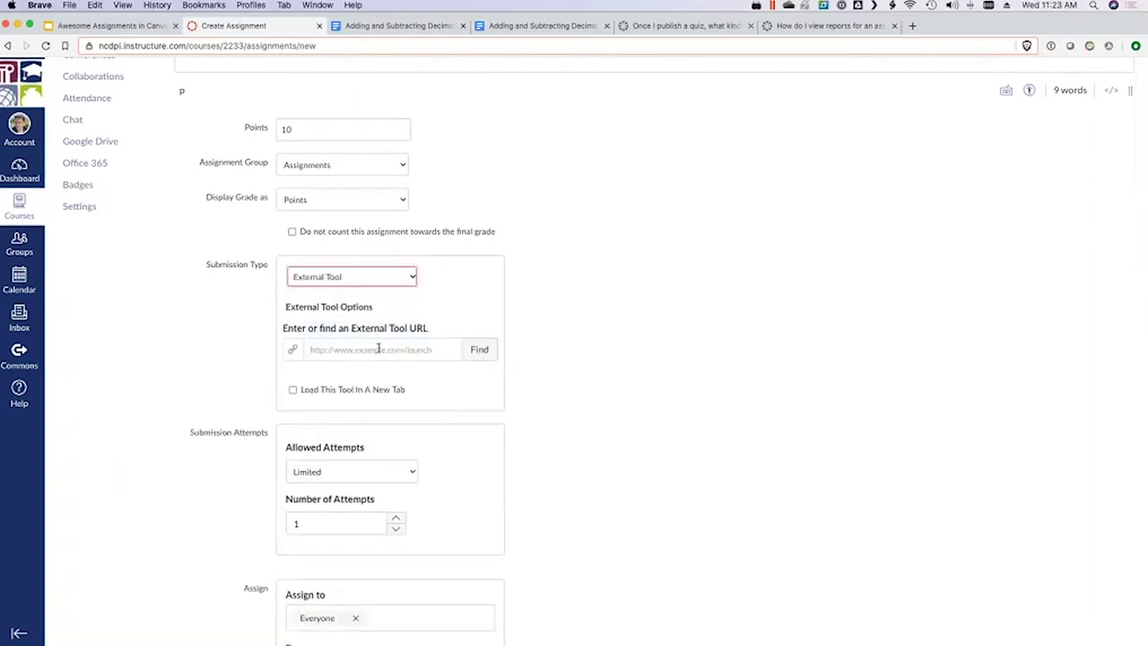
click(377, 348)
click(403, 328)
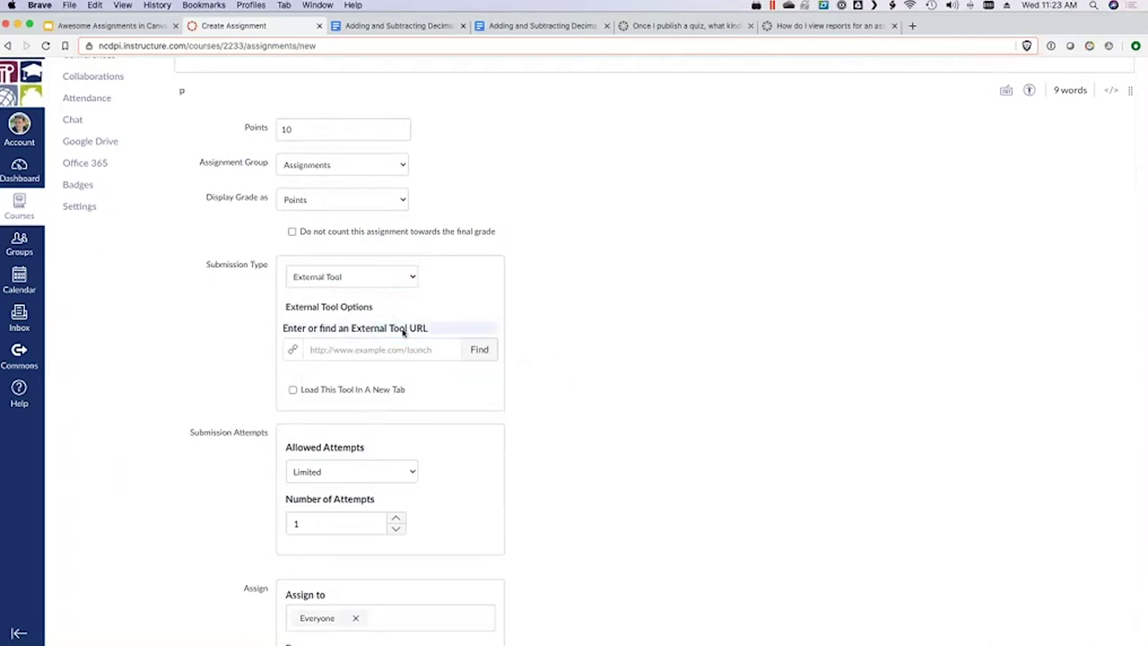
Step: Open the external tool finder for the assignment's submission and enlarge and reposition its dialog to show more of the tool list
click(484, 355)
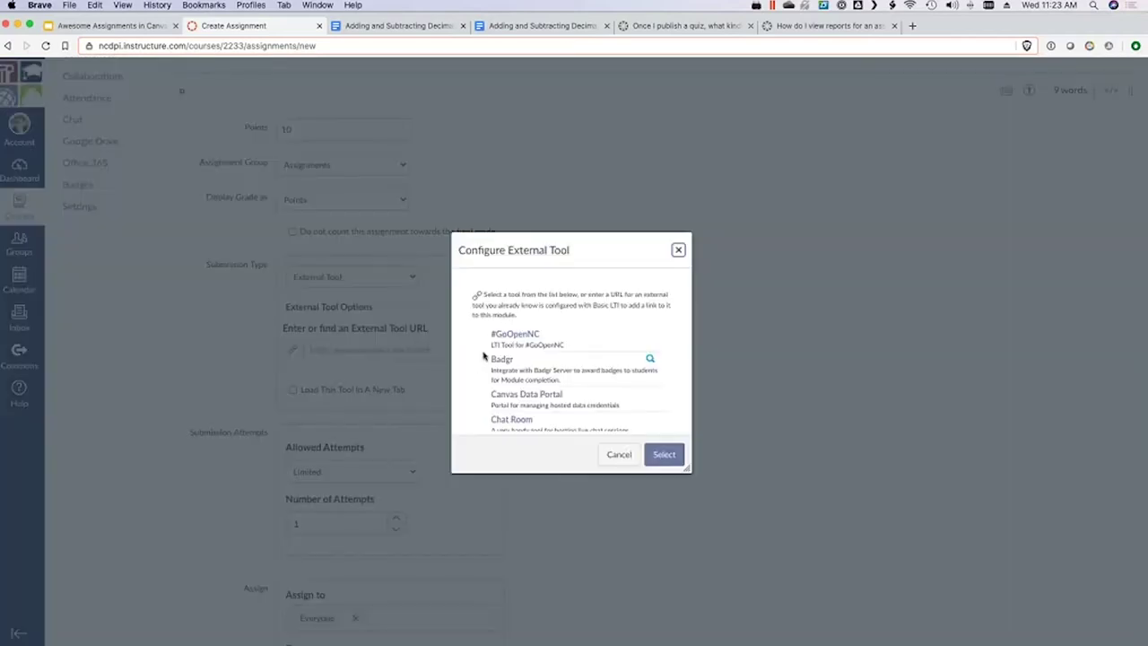
drag(550, 243, 501, 195)
drag(637, 422, 781, 519)
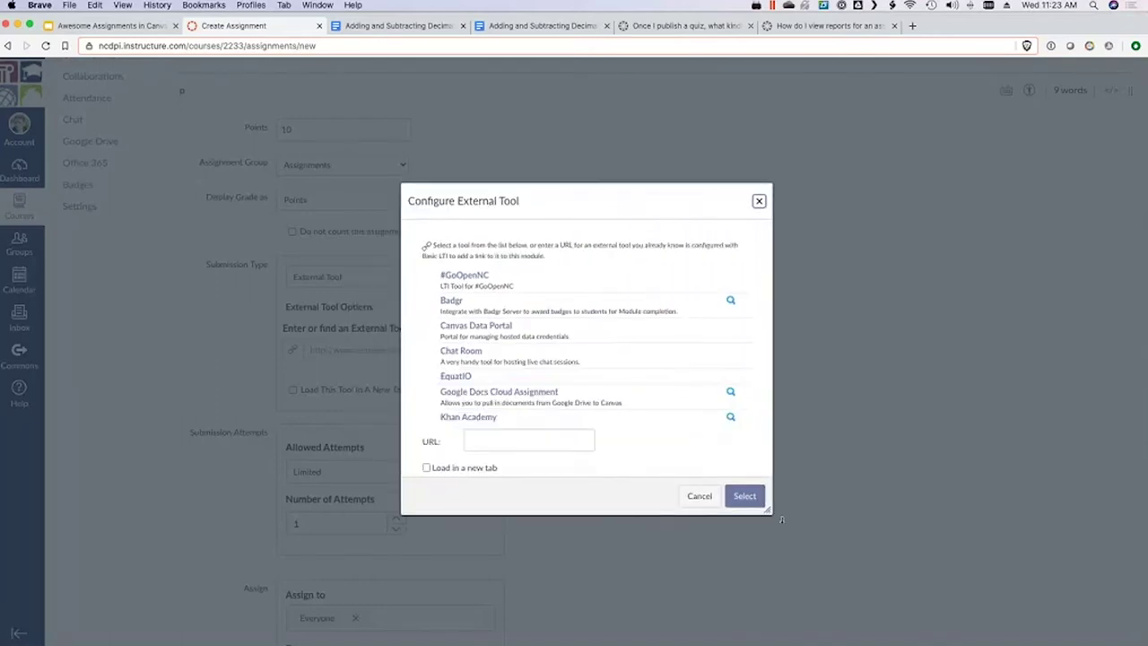
drag(978, 619, 976, 608)
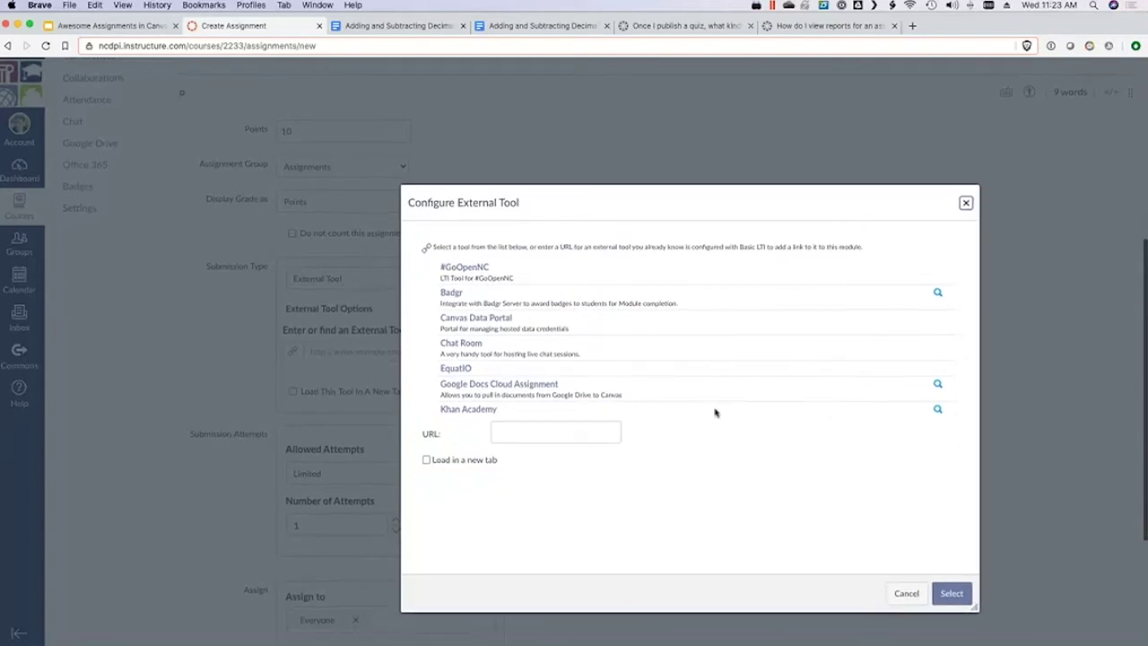
drag(612, 210, 448, 87)
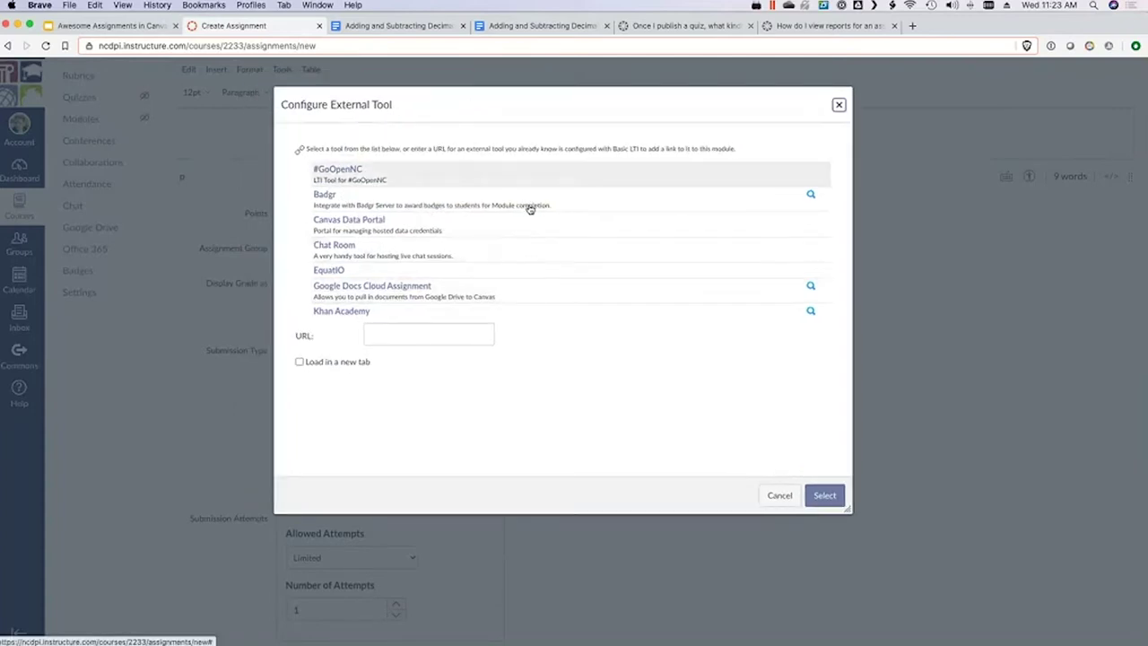
Step: Look through the full list of available external tools, from #GoOpenNC to ZOOM
scroll(566, 247, down, 2)
scroll(567, 247, down, 4)
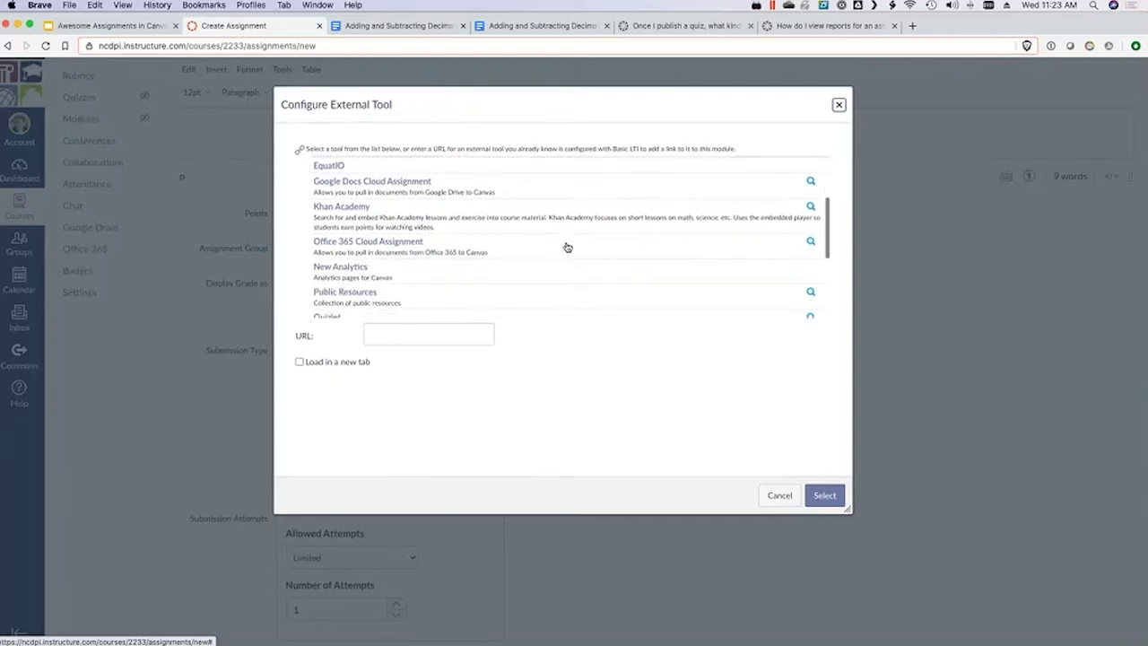
scroll(567, 246, down, 3)
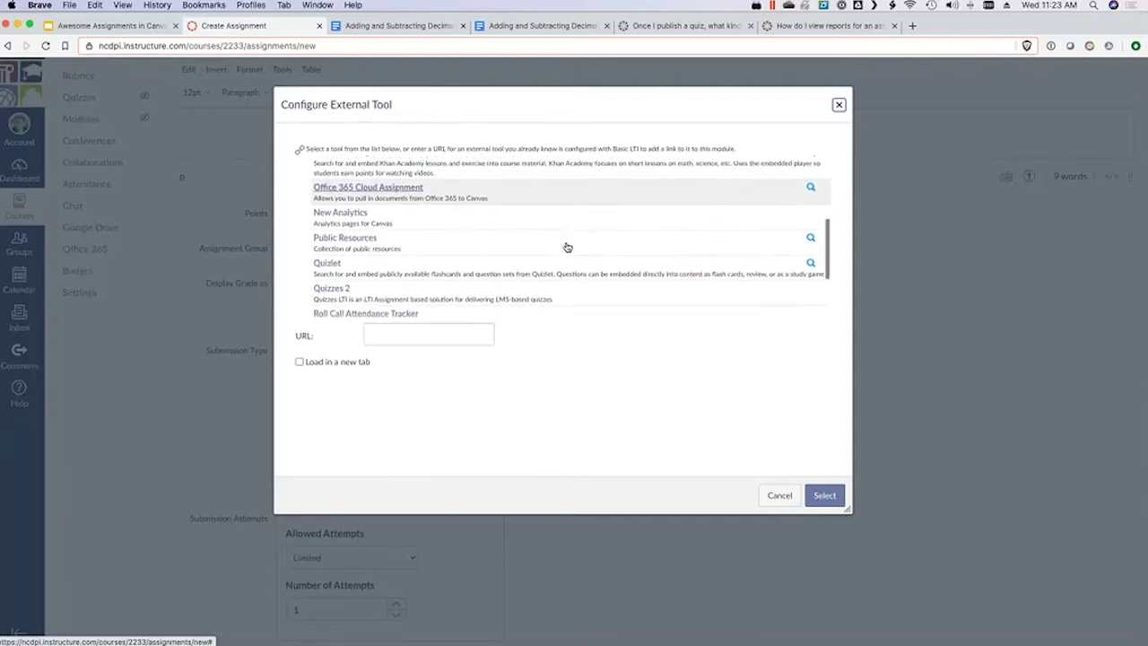
scroll(566, 246, down, 2)
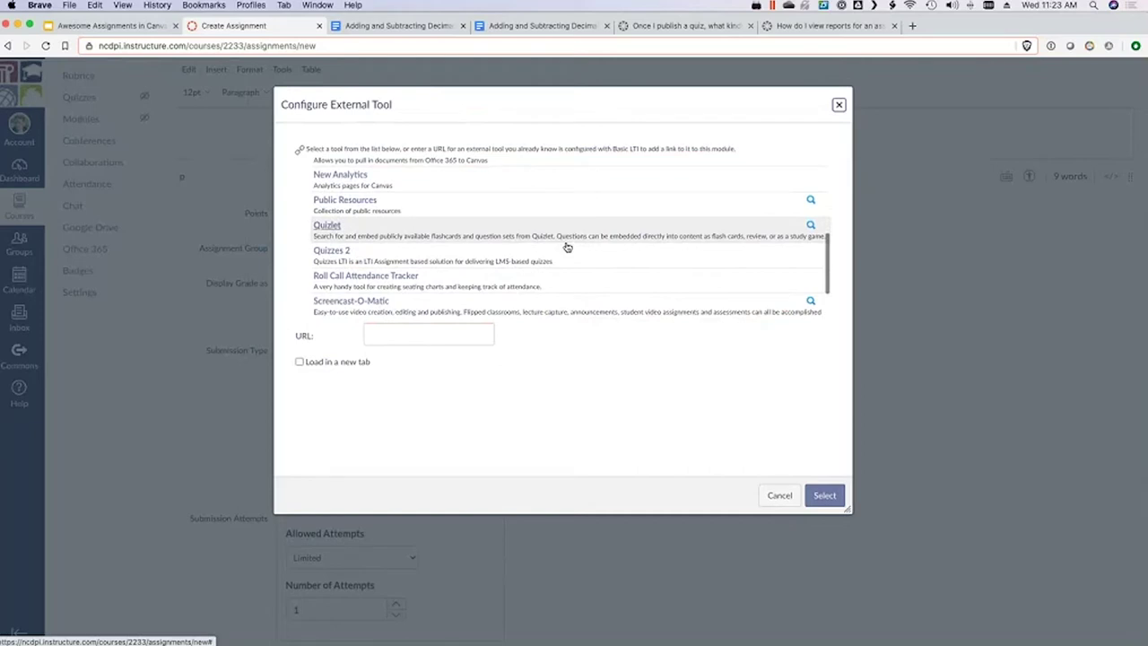
scroll(566, 246, down, 2)
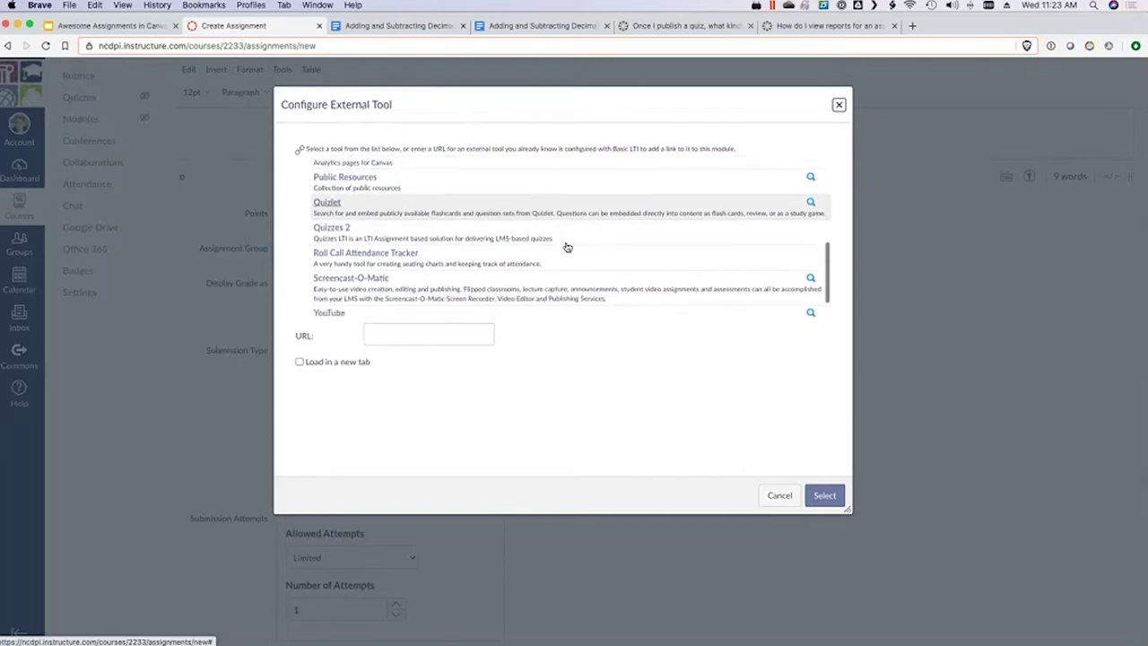
scroll(567, 247, down, 4)
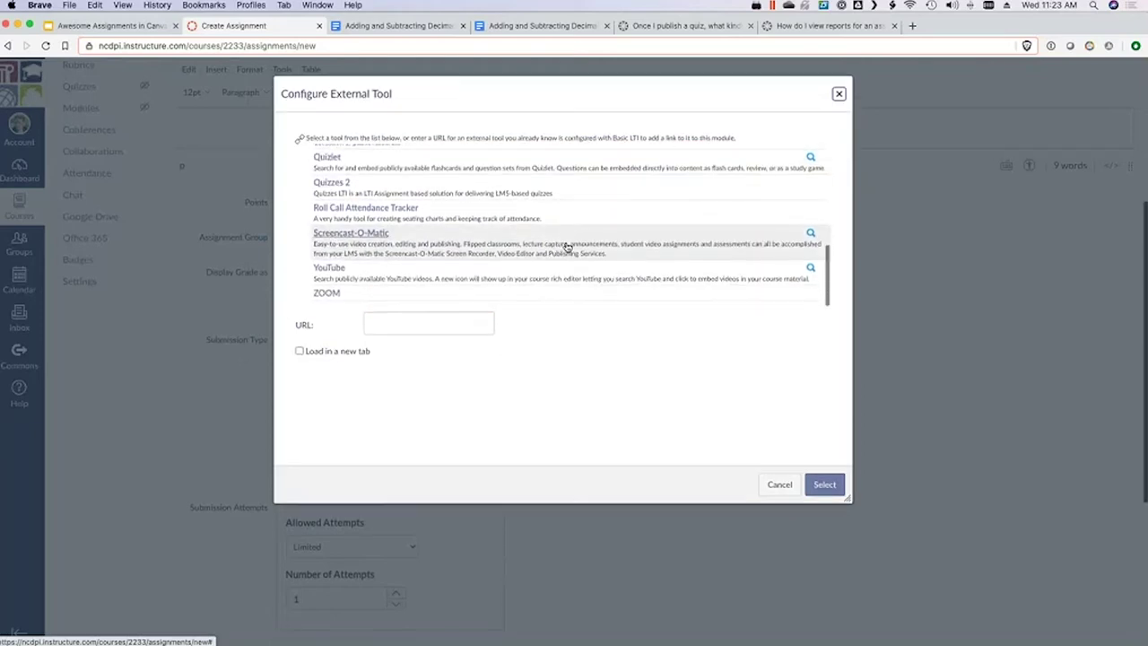
scroll(566, 247, down, 1)
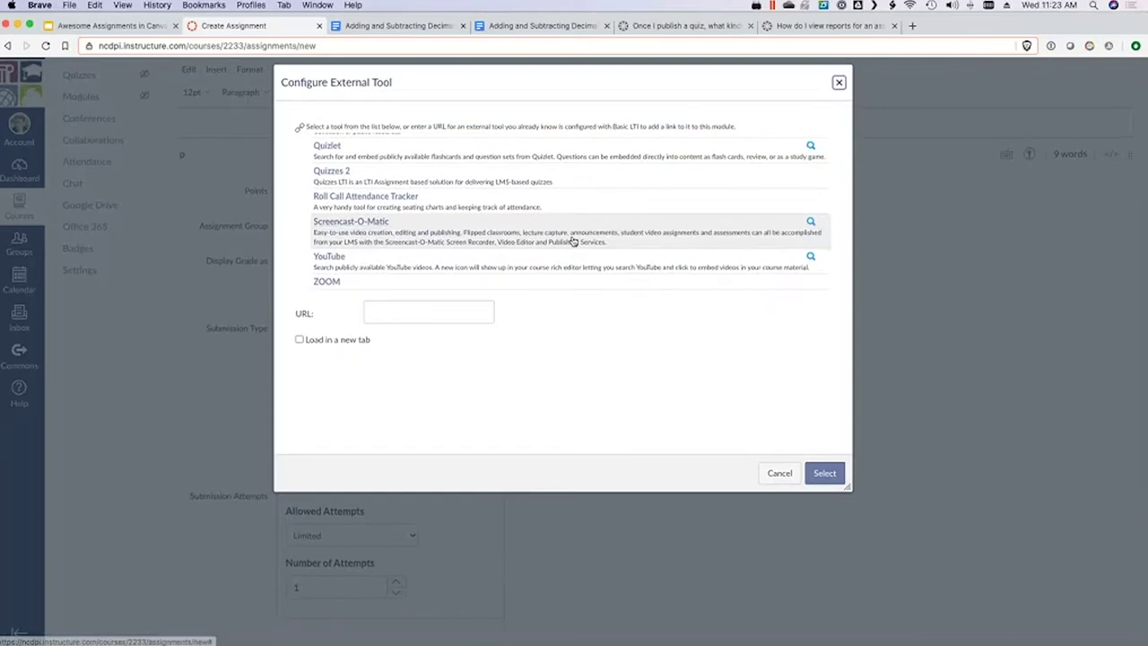
scroll(573, 240, up, 5)
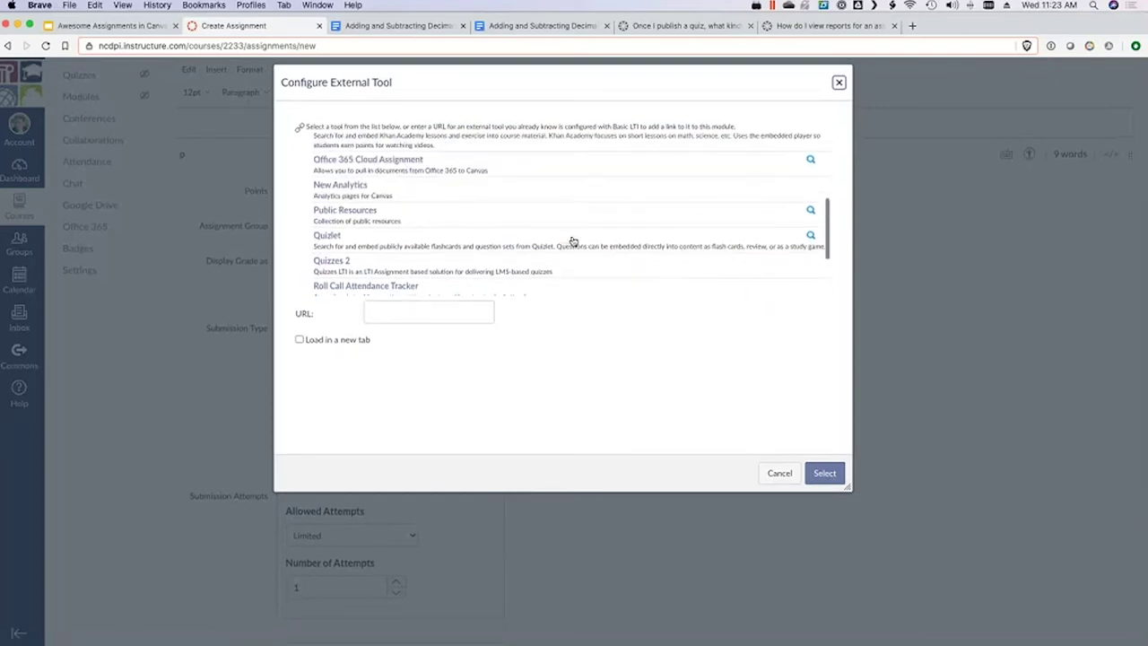
scroll(573, 241, up, 1)
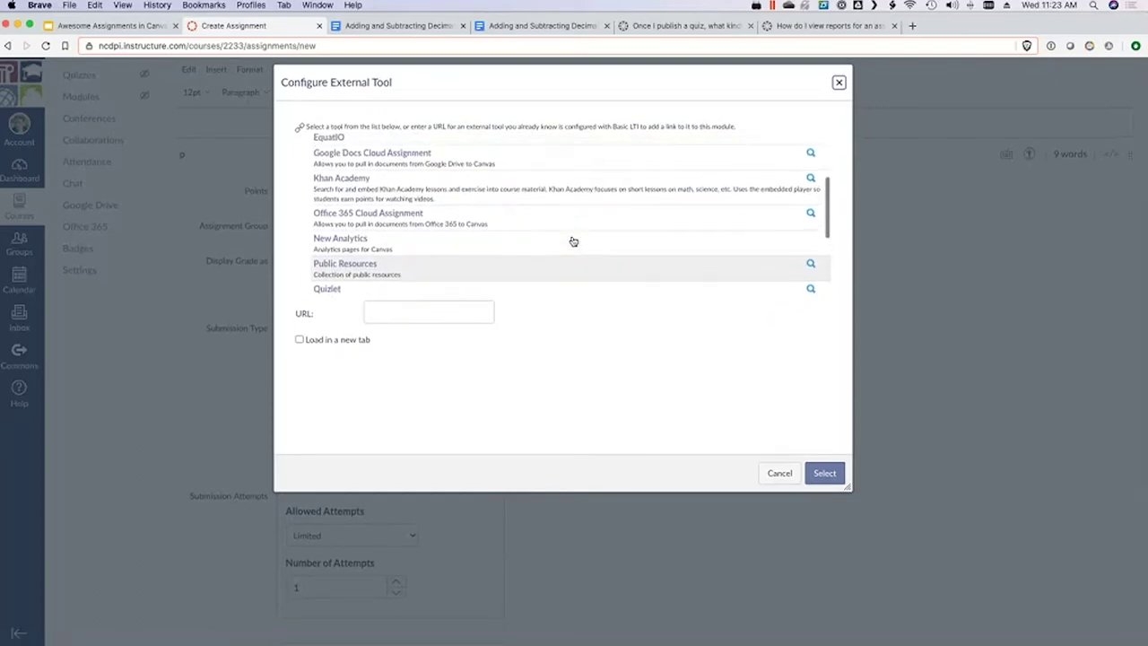
scroll(573, 242, up, 1)
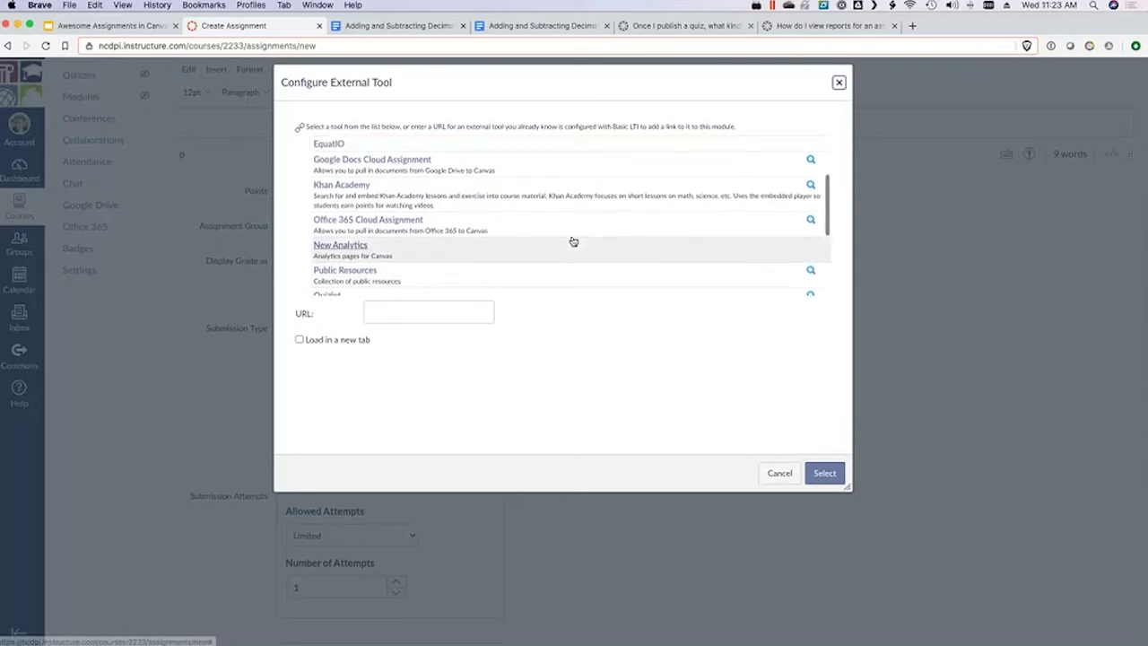
scroll(573, 241, up, 2)
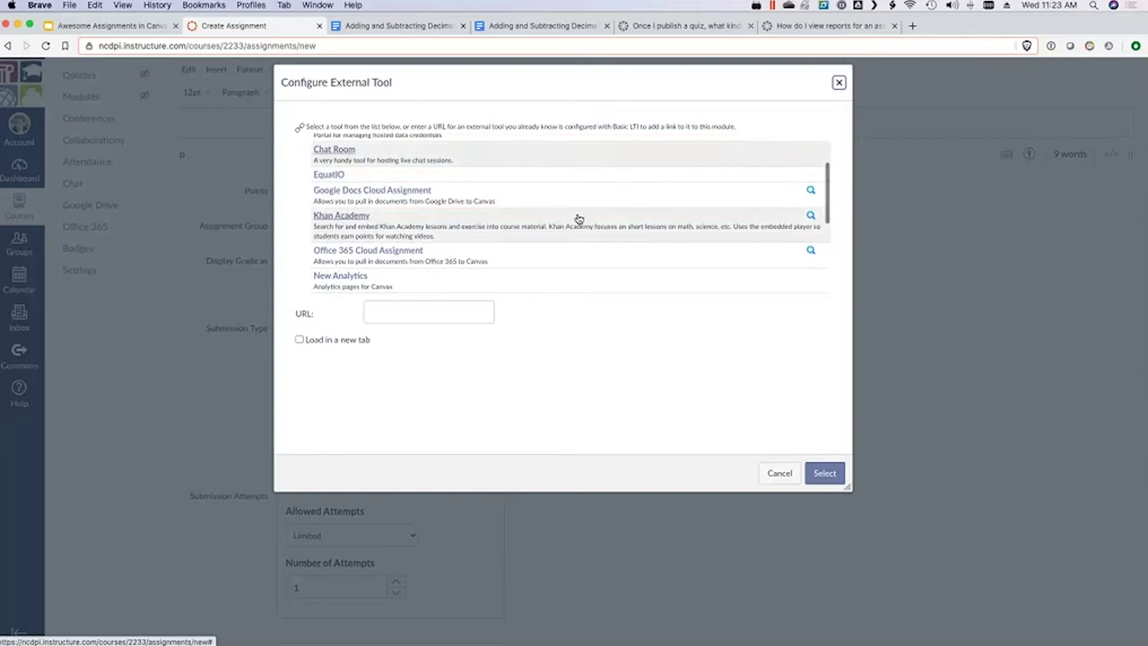
scroll(579, 220, up, 4)
scroll(578, 219, up, 1)
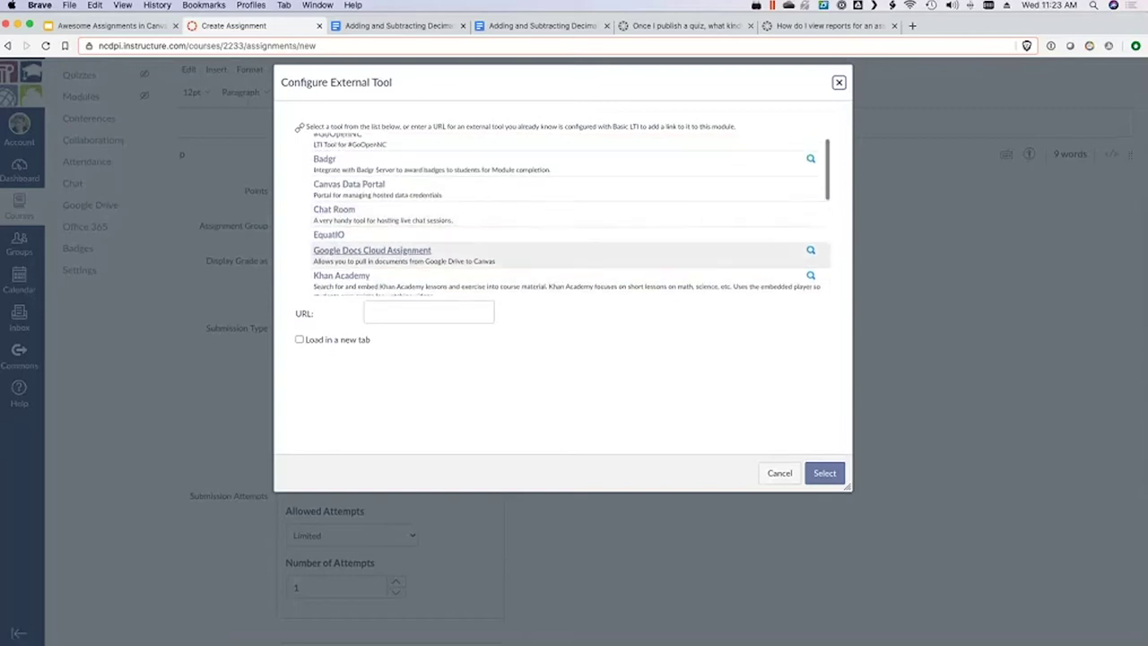
Step: Link the "Adding and Subtracting Decimals" Google Doc to the assignment through the Google Docs Cloud Assignment tool
scroll(416, 256, down, 5)
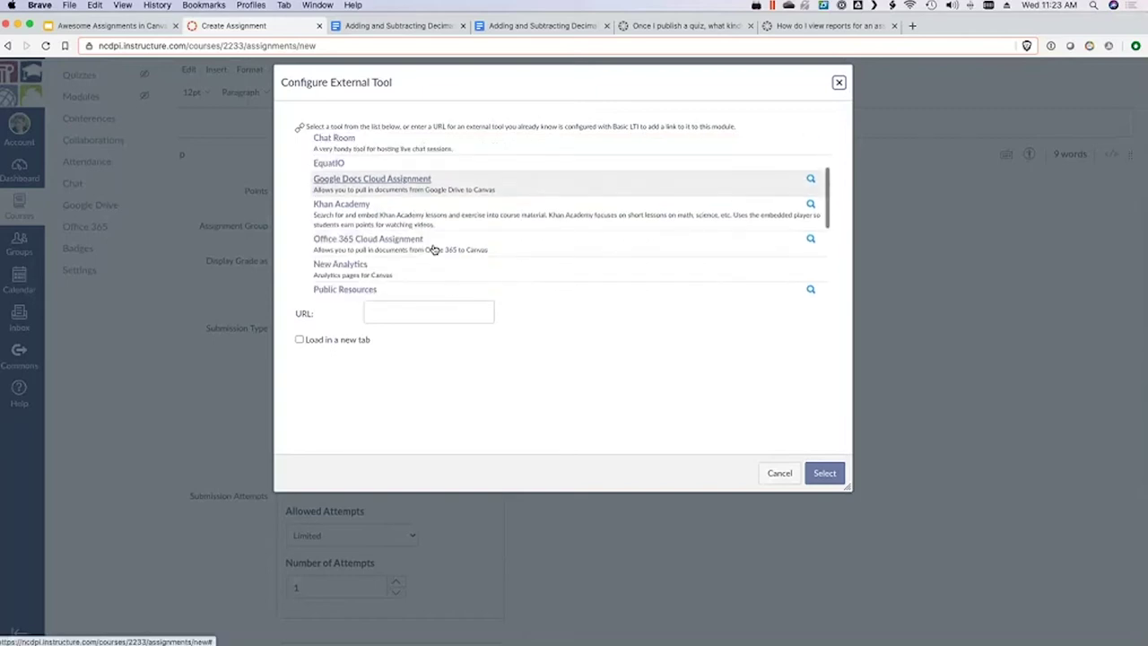
click(394, 185)
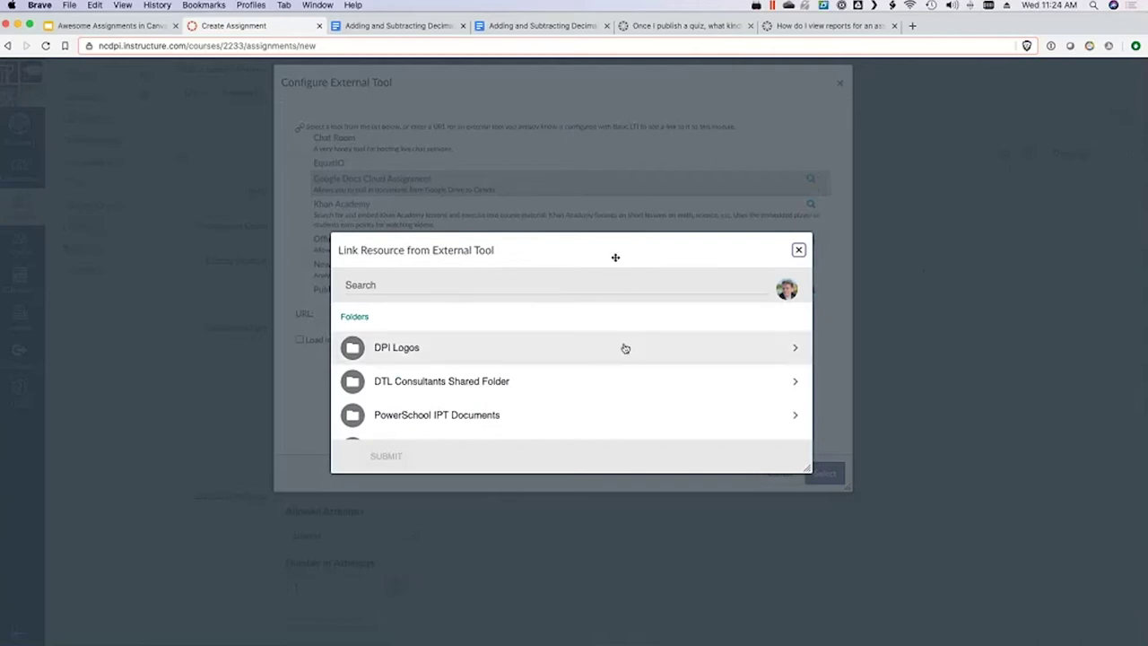
scroll(587, 394, down, 5)
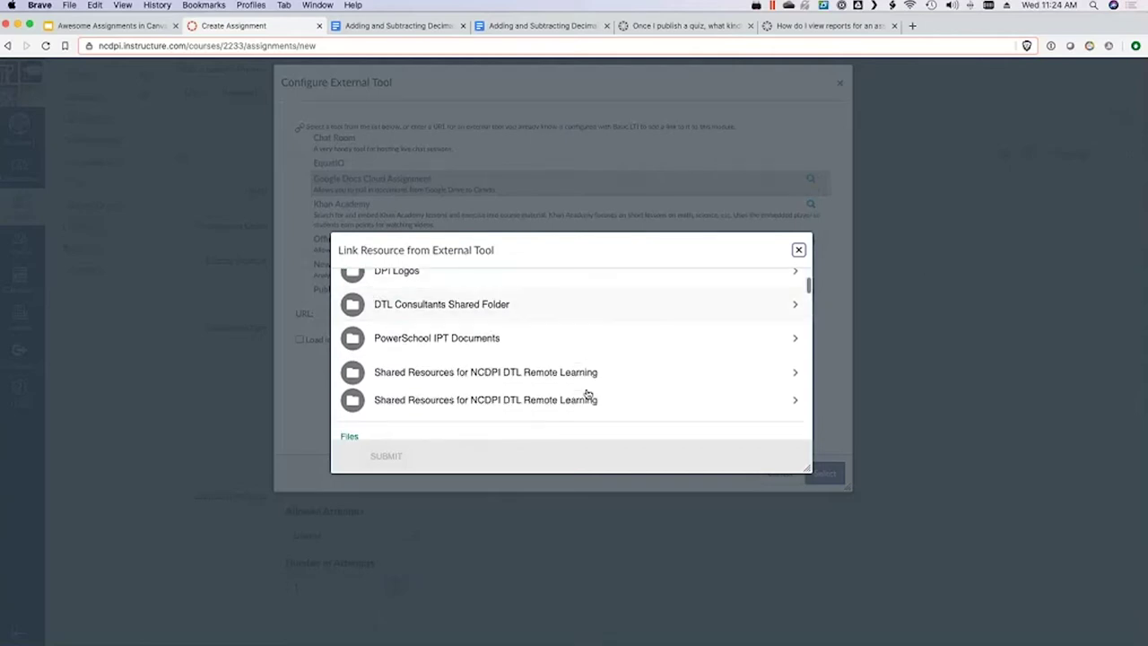
scroll(587, 394, down, 3)
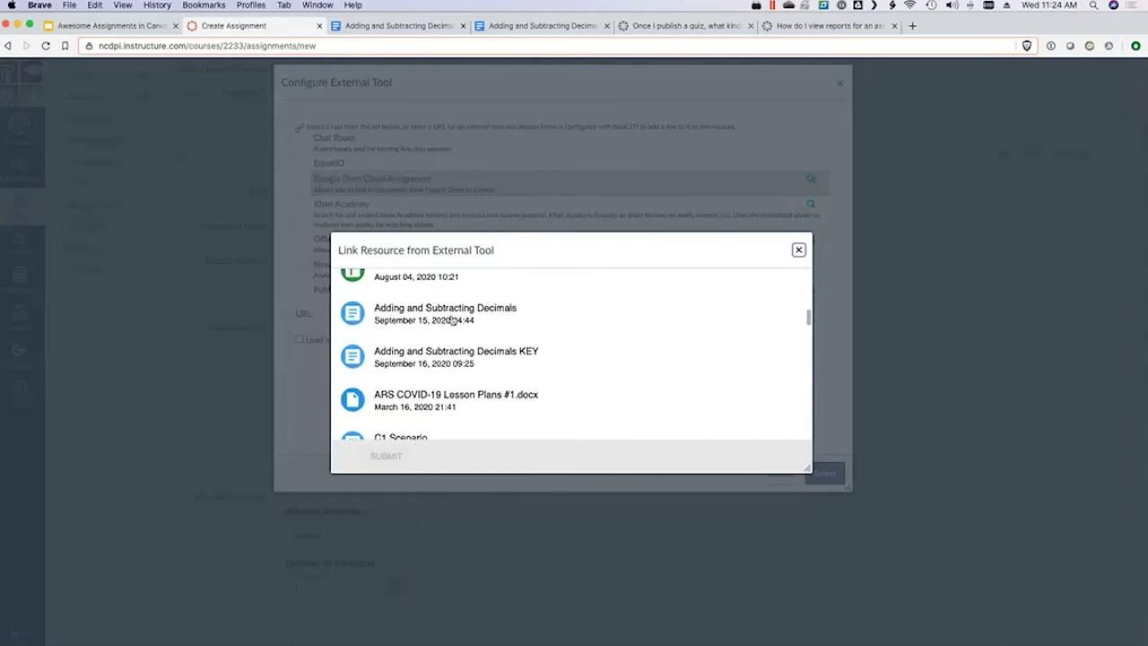
click(453, 320)
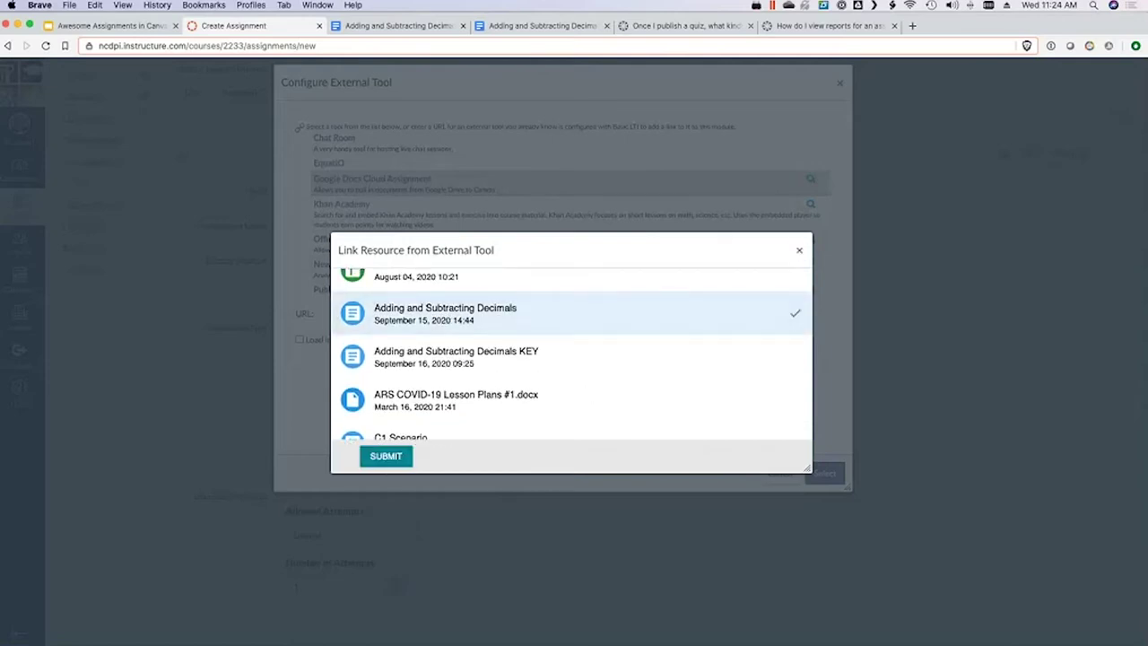
click(388, 463)
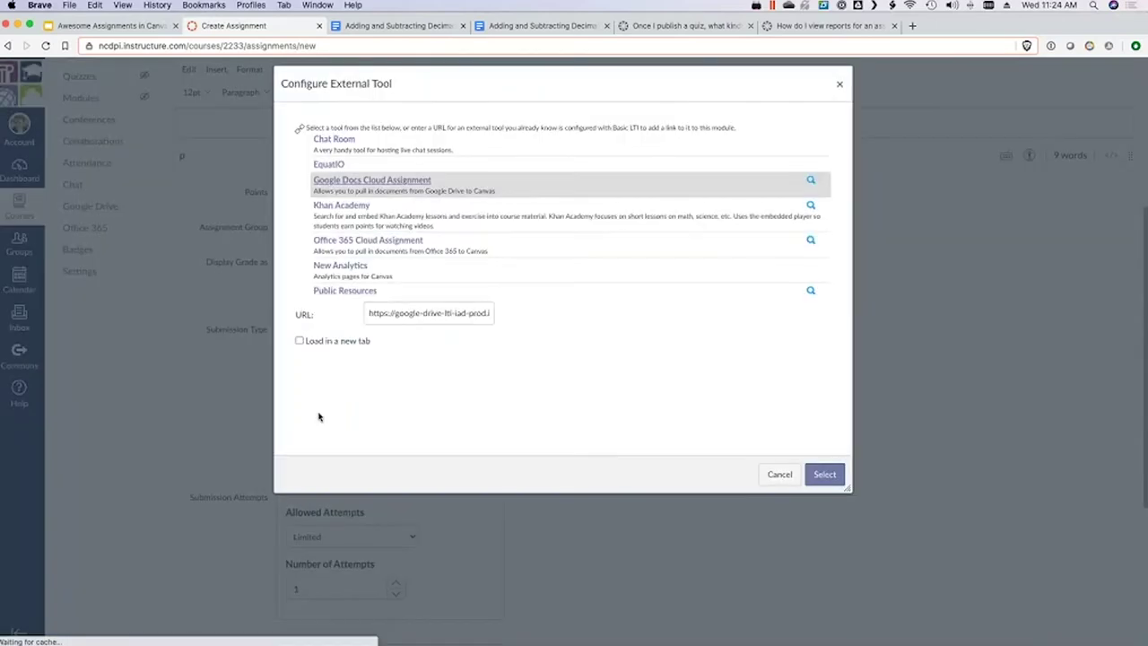
click(830, 481)
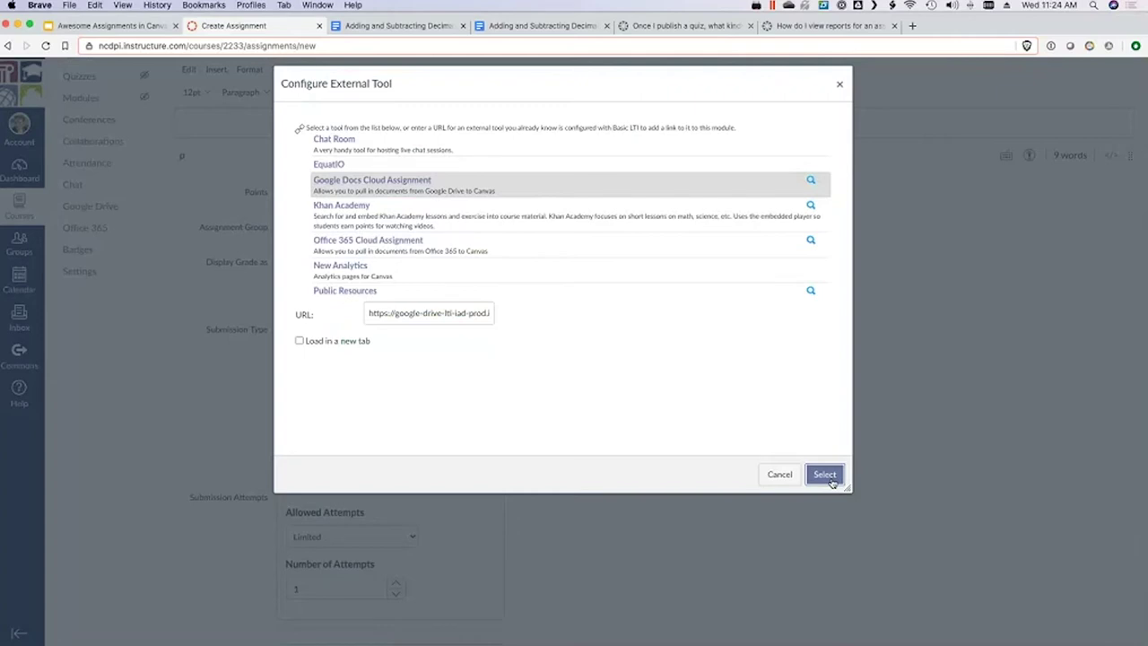
click(832, 482)
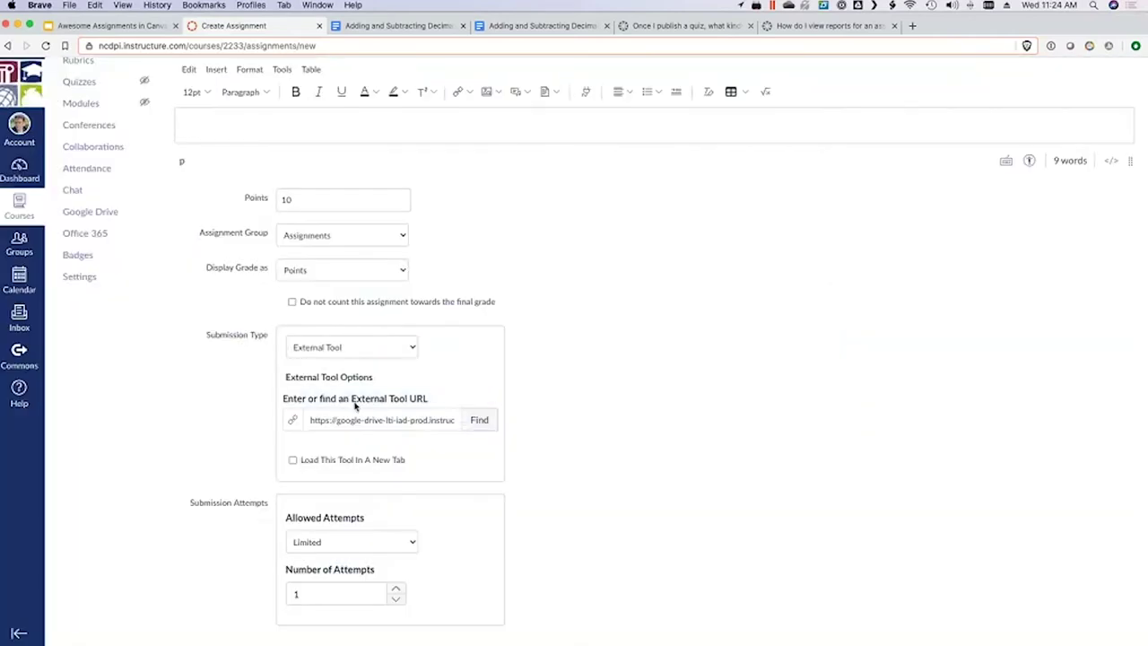
Step: Save the Google version assignment without publishing it, keeping the attempt and assign-to settings as they are
scroll(704, 455, down, 1)
scroll(704, 455, down, 3)
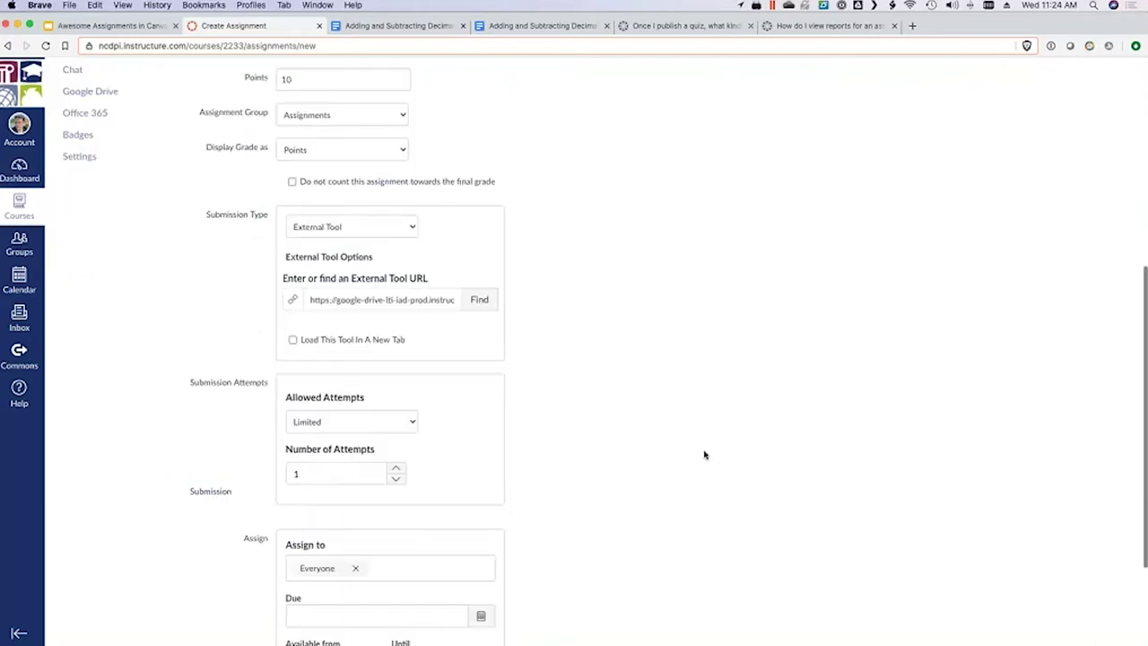
scroll(704, 455, down, 5)
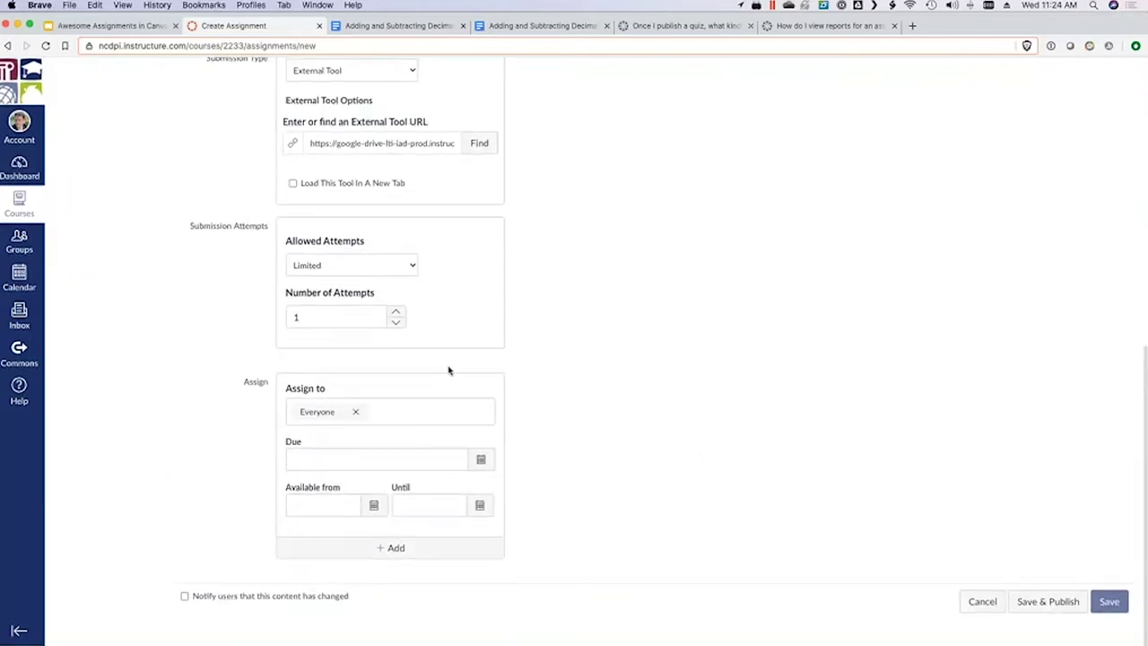
click(1104, 605)
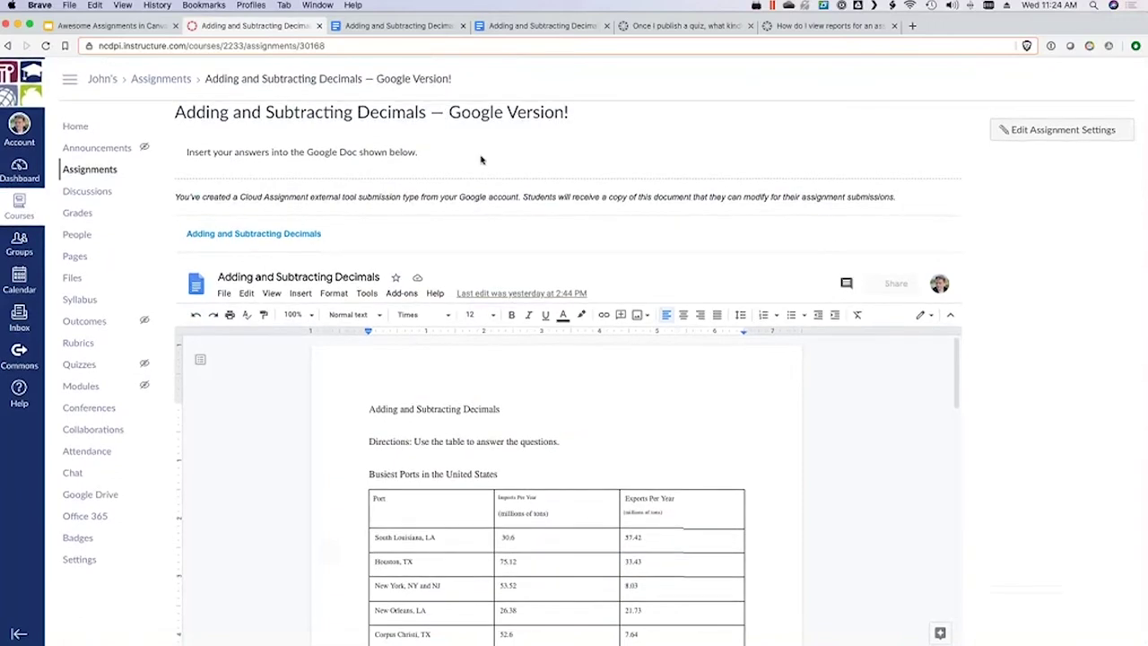
Step: Examine the saved assignment page, including the note about student copies and the embedded Google Doc
scroll(764, 192, down, 1)
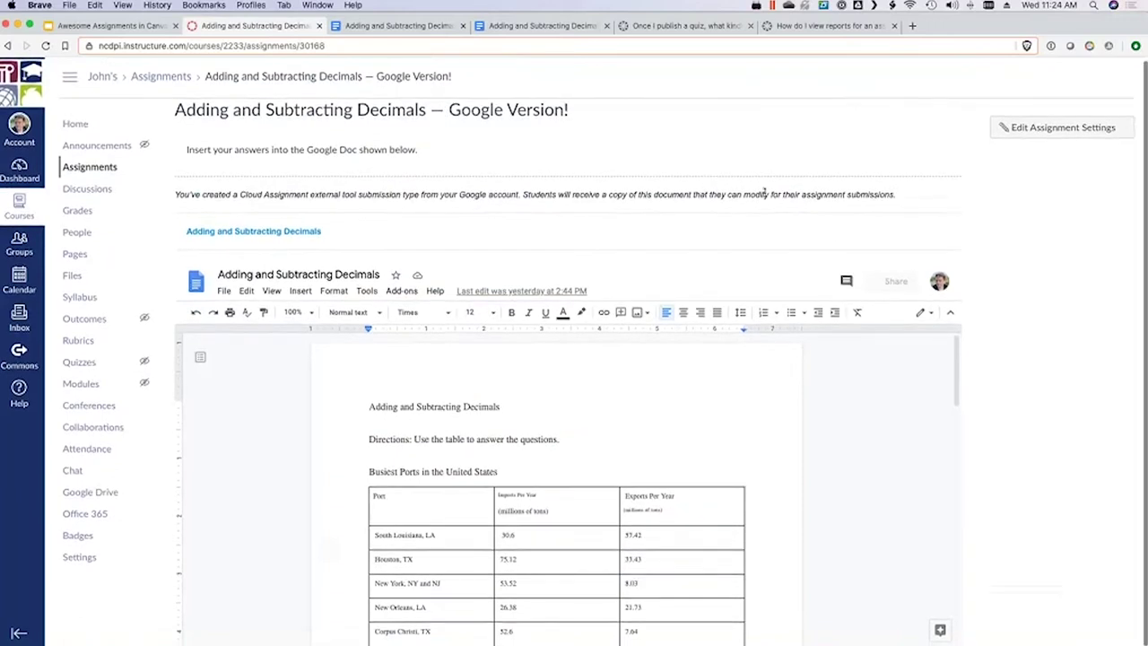
drag(896, 194, 522, 194)
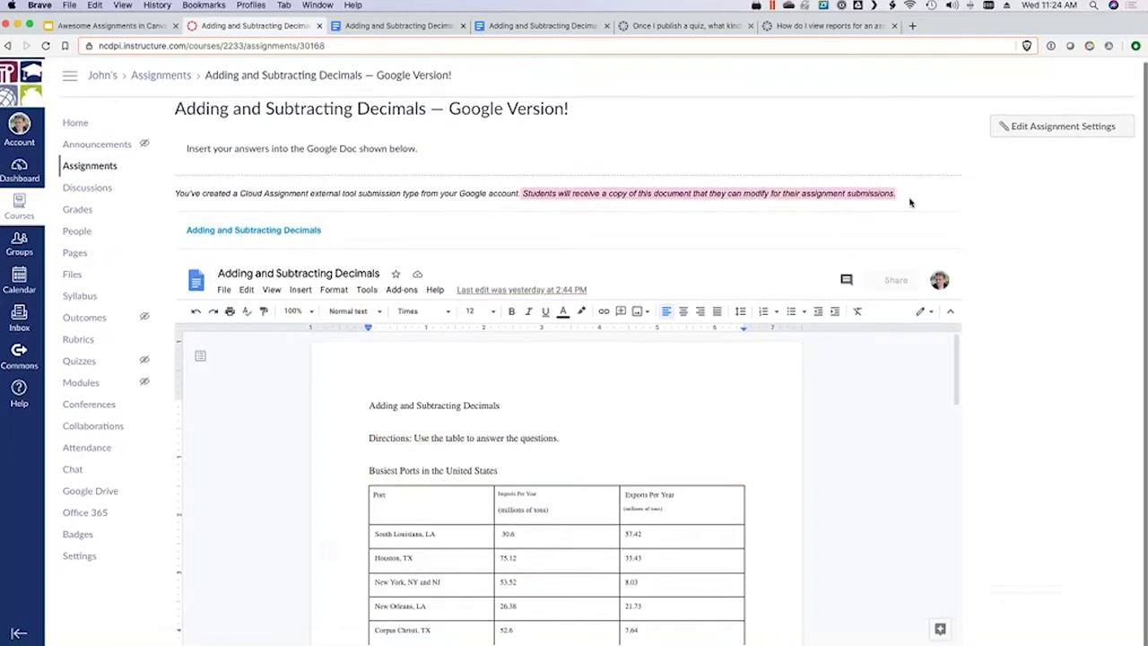
click(1021, 260)
scroll(1021, 260, down, 1)
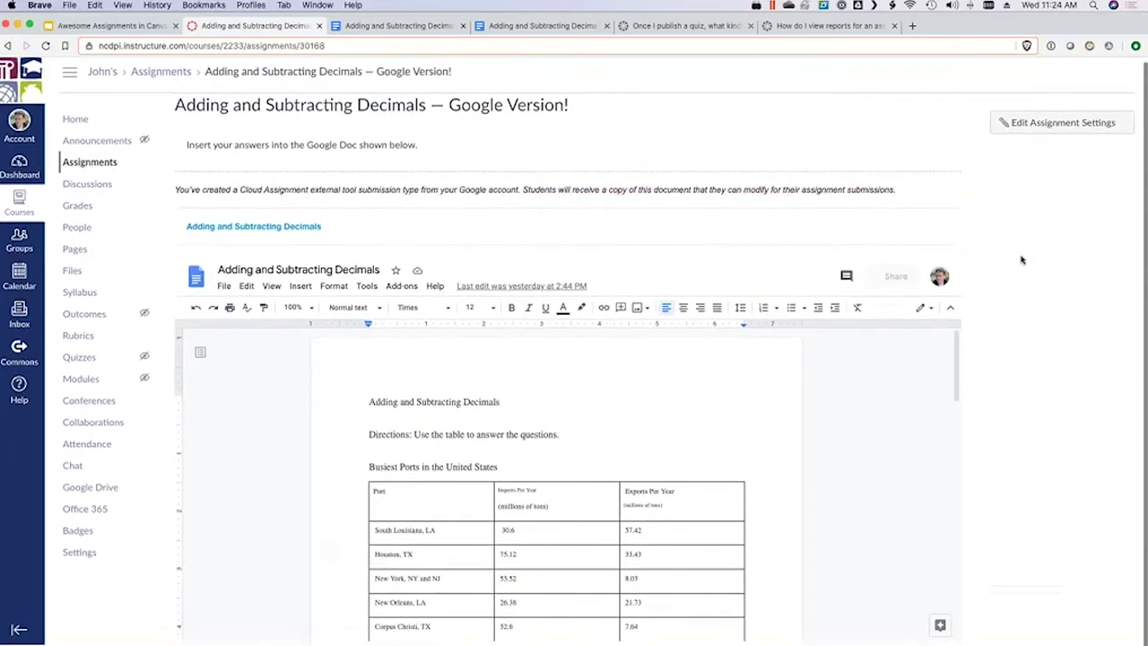
scroll(1020, 260, down, 1)
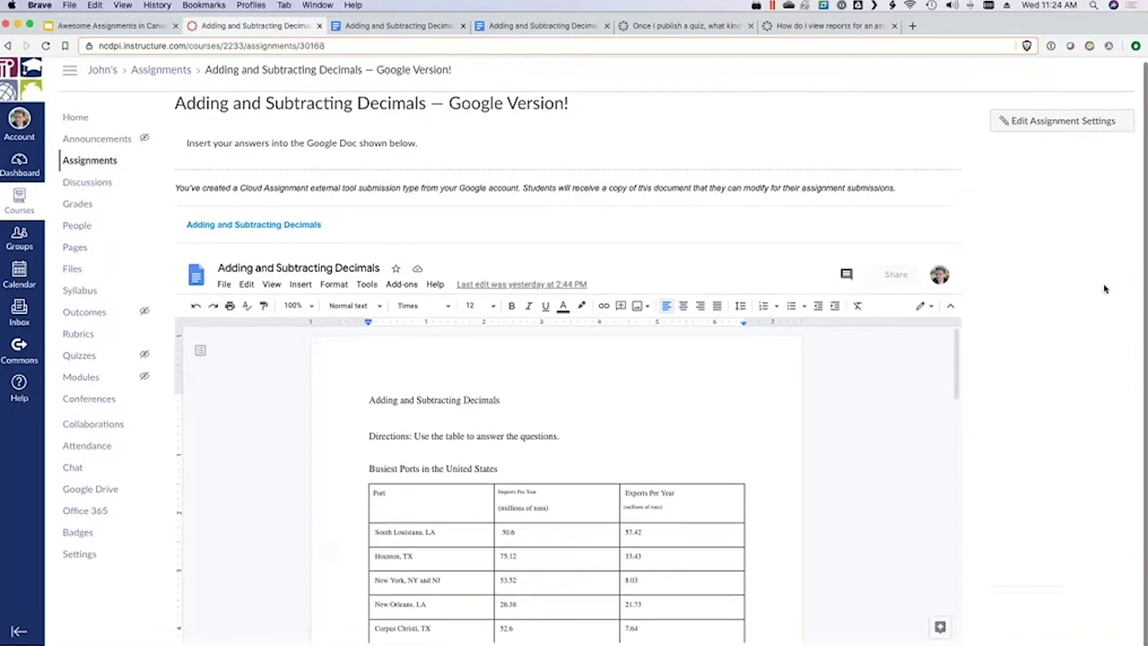
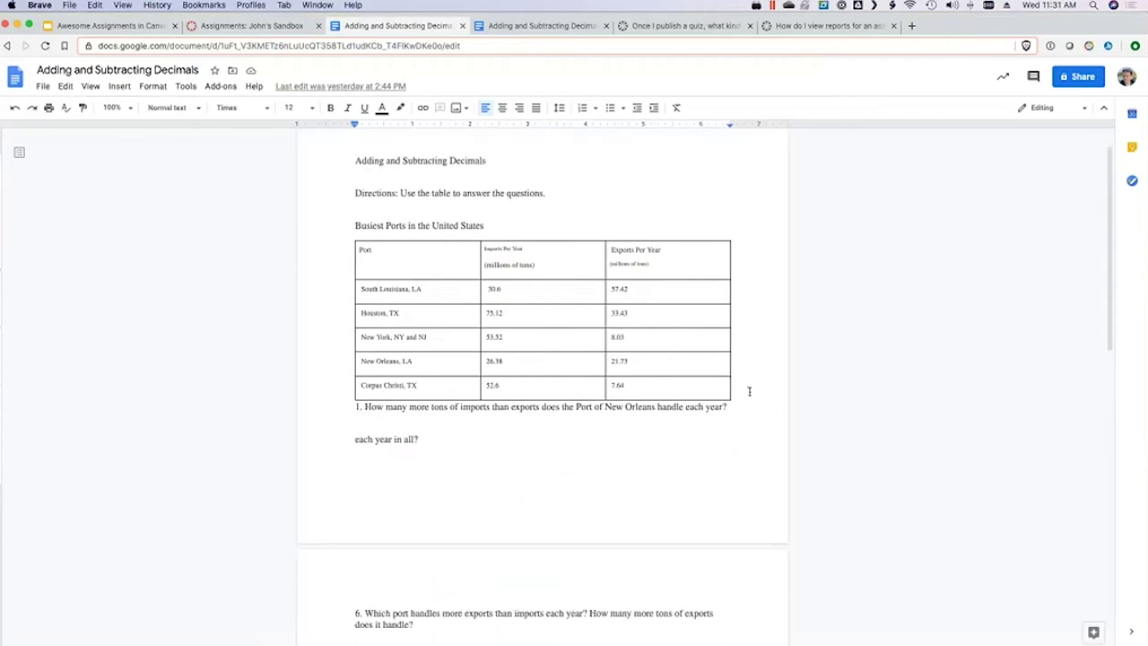
Step: Review the questions in the "Adding and Subtracting Decimals" Google Doc, focusing on question 1 about the Port of New Orleans
scroll(749, 391, down, 5)
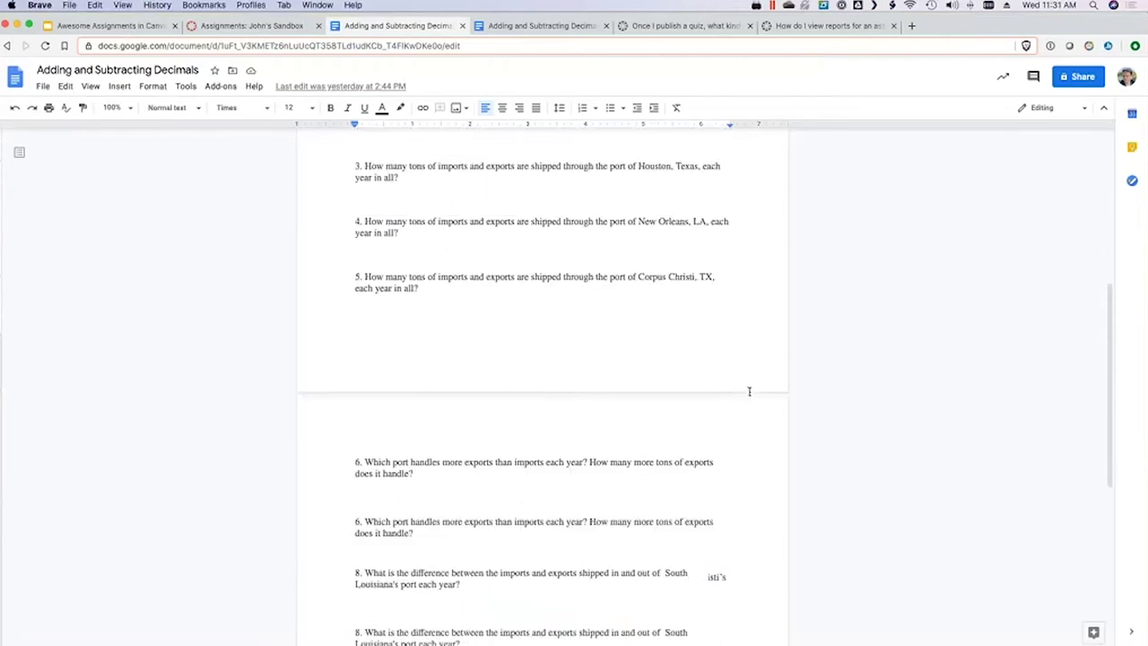
scroll(749, 389, down, 5)
scroll(752, 388, up, 10)
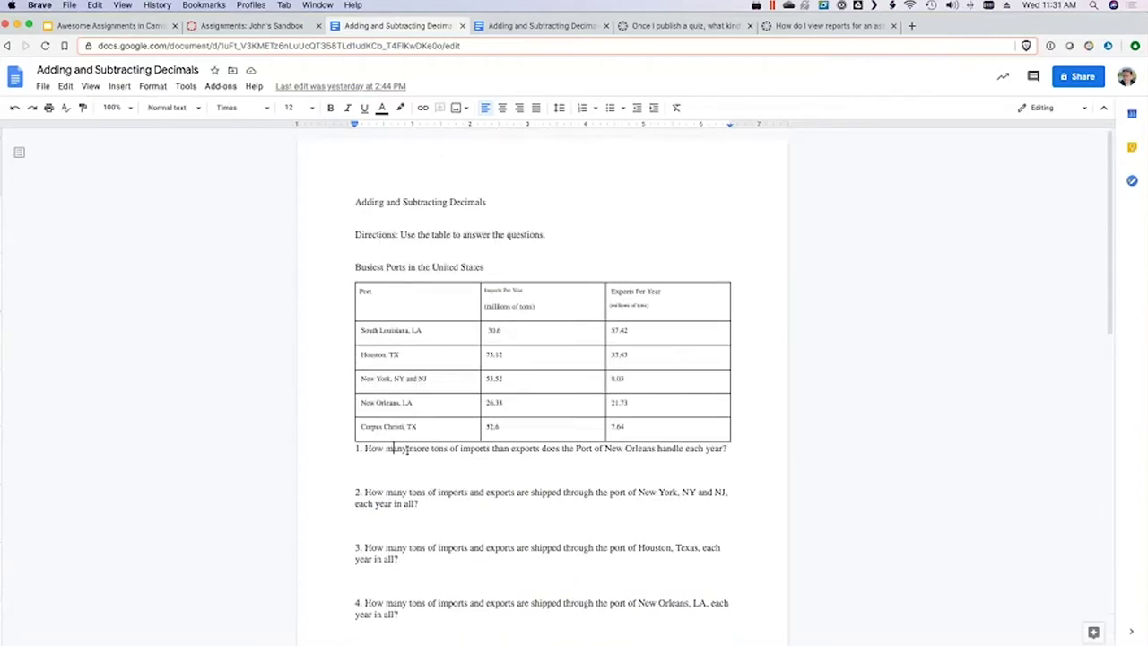
drag(393, 448, 575, 449)
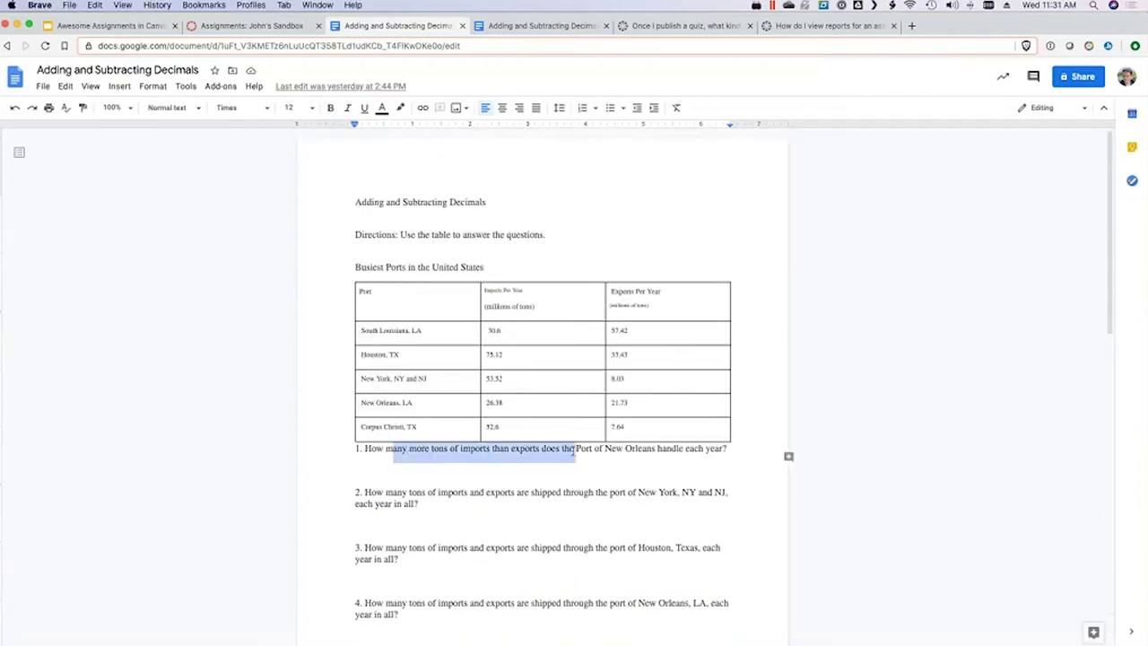
click(658, 448)
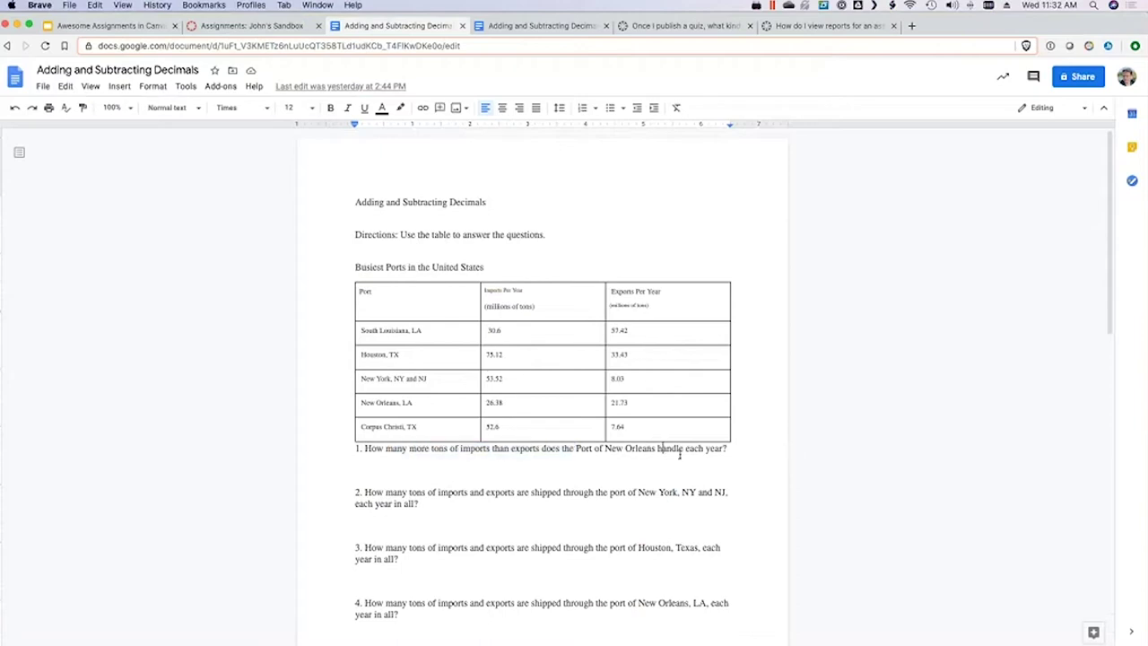
Step: Start a new assignment in the Canvas course, preview the auto-saved content and decline to load it
click(604, 466)
click(257, 27)
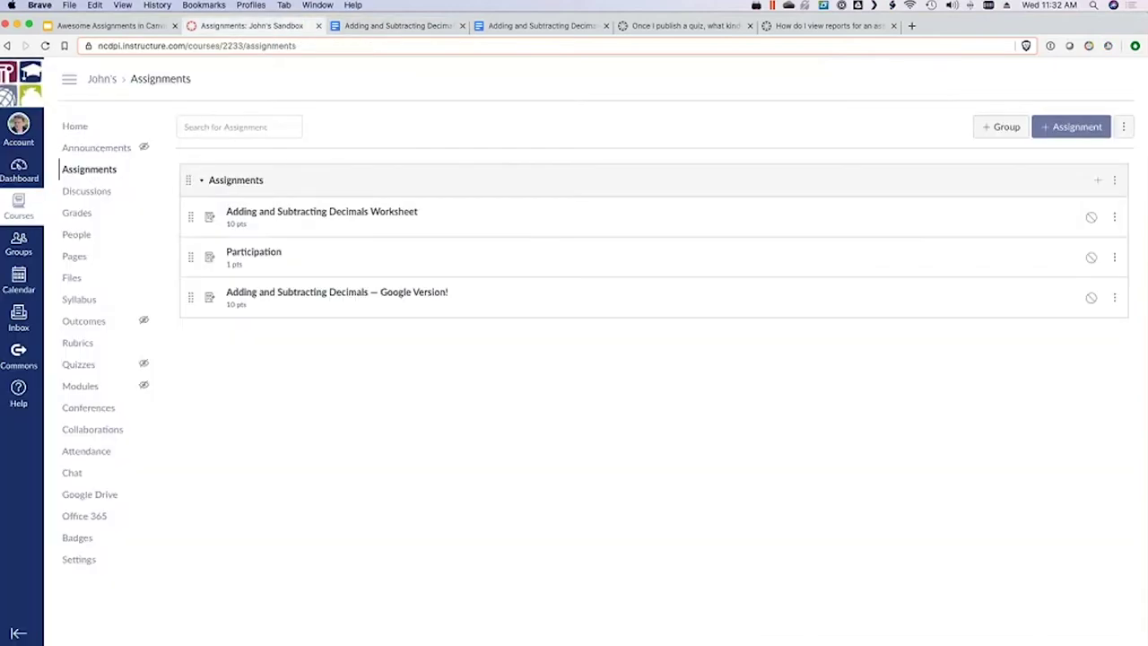
click(1061, 132)
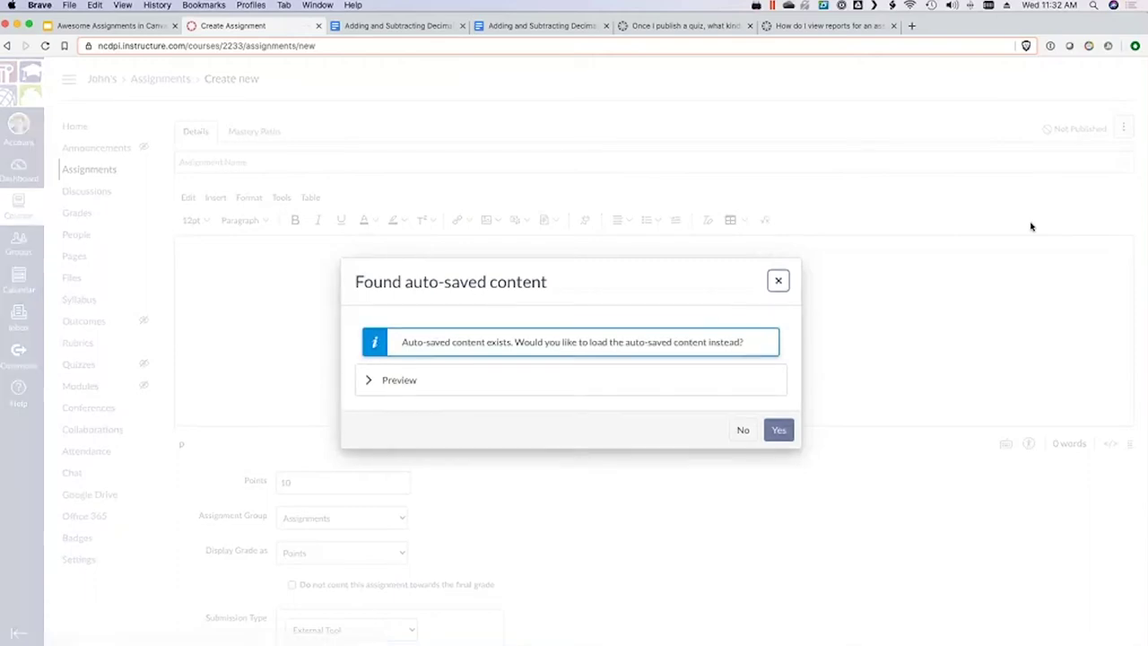
click(377, 380)
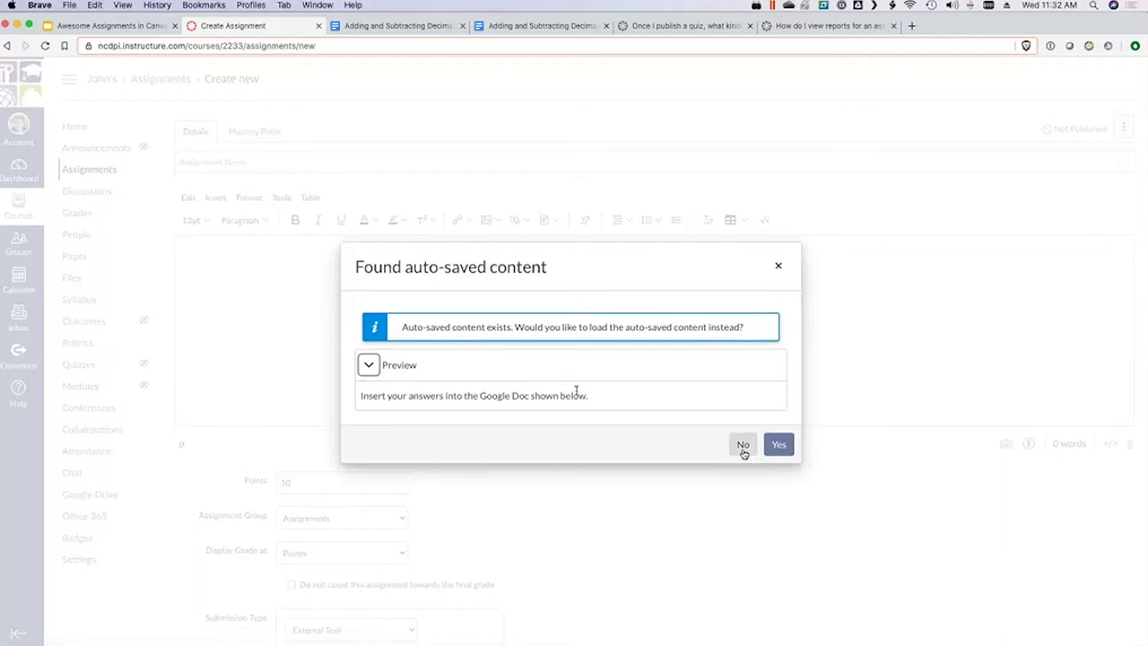
drag(588, 395, 510, 400)
click(559, 414)
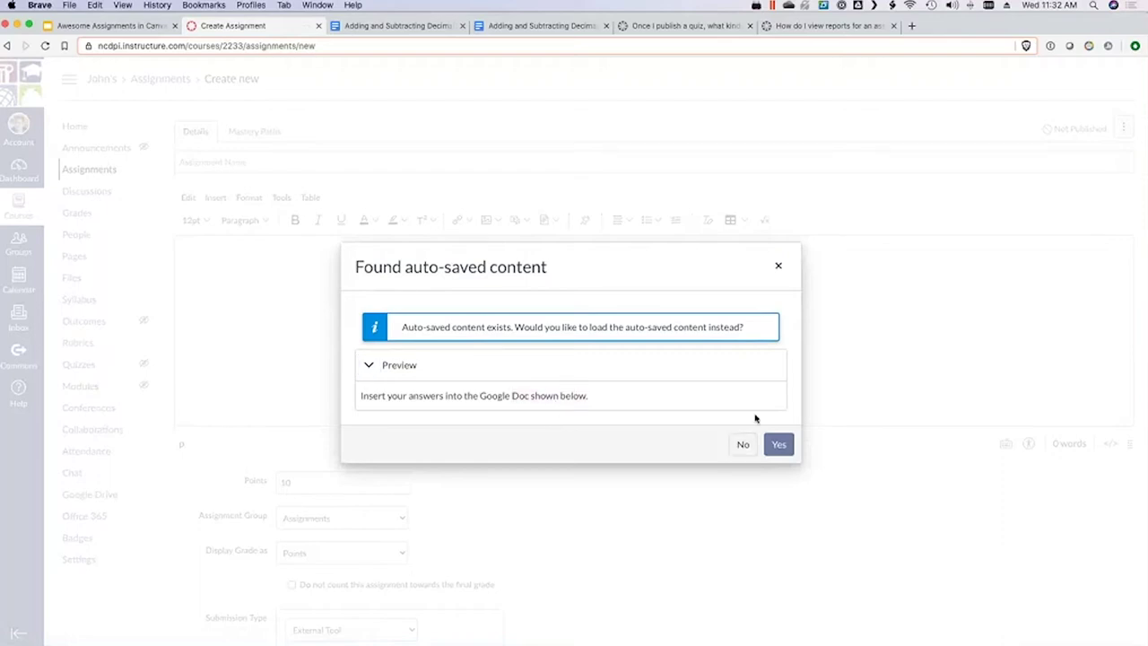
click(743, 445)
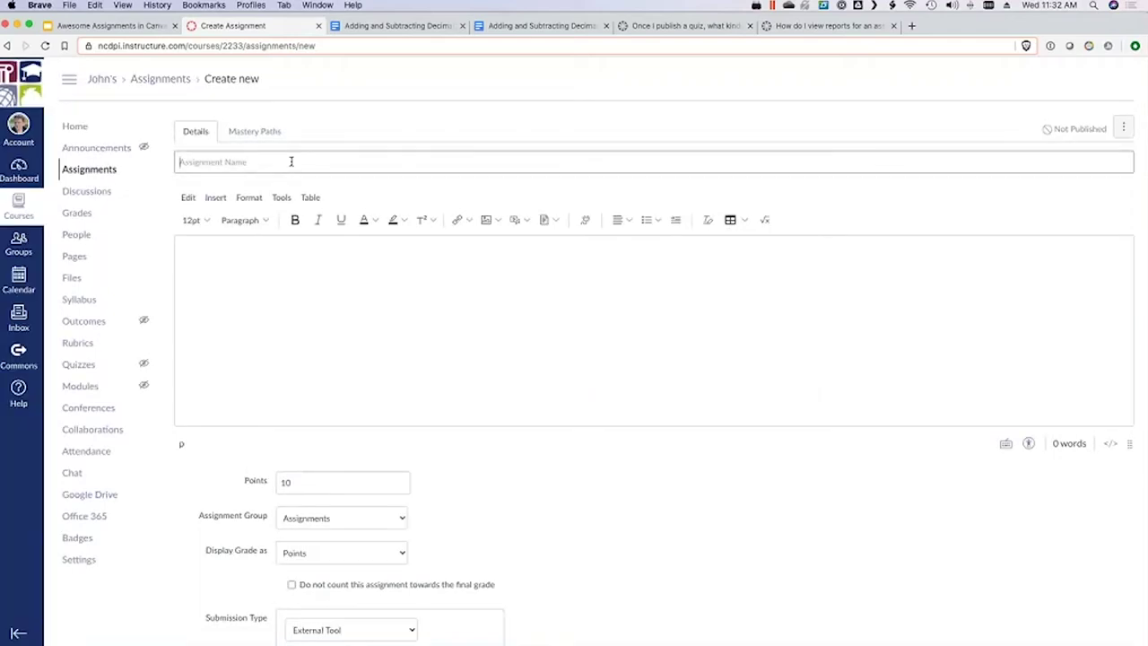
Step: Name the new assignment "Adding and Subtracting Decimals -- Self Grading Version!", leaving its description empty
click(296, 161)
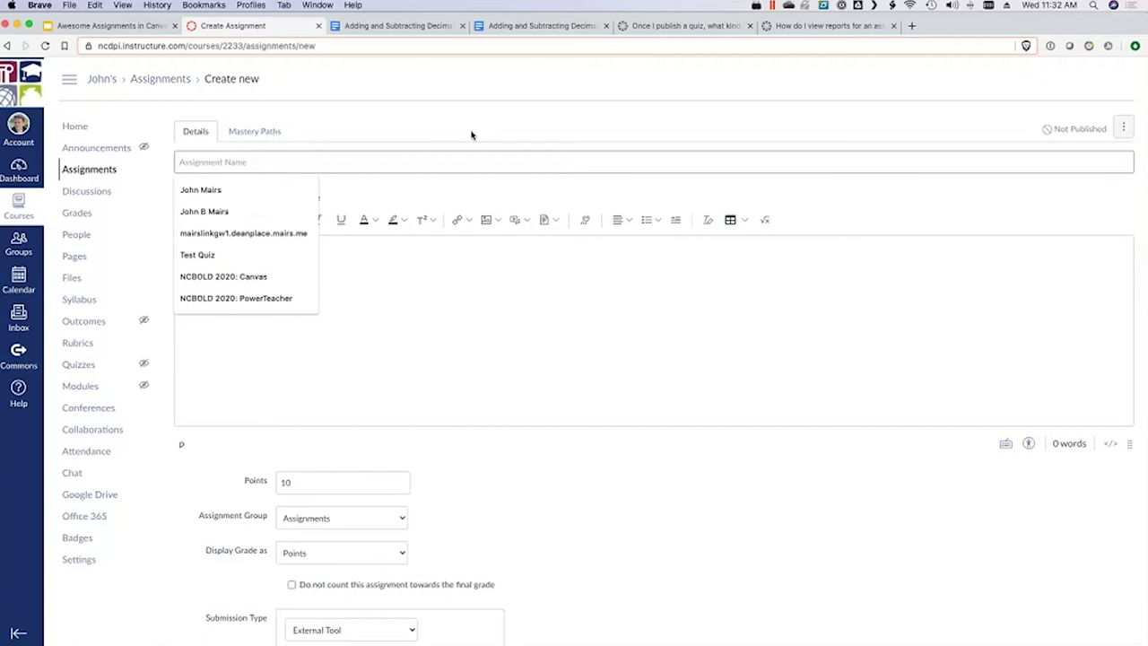
text(Ad)
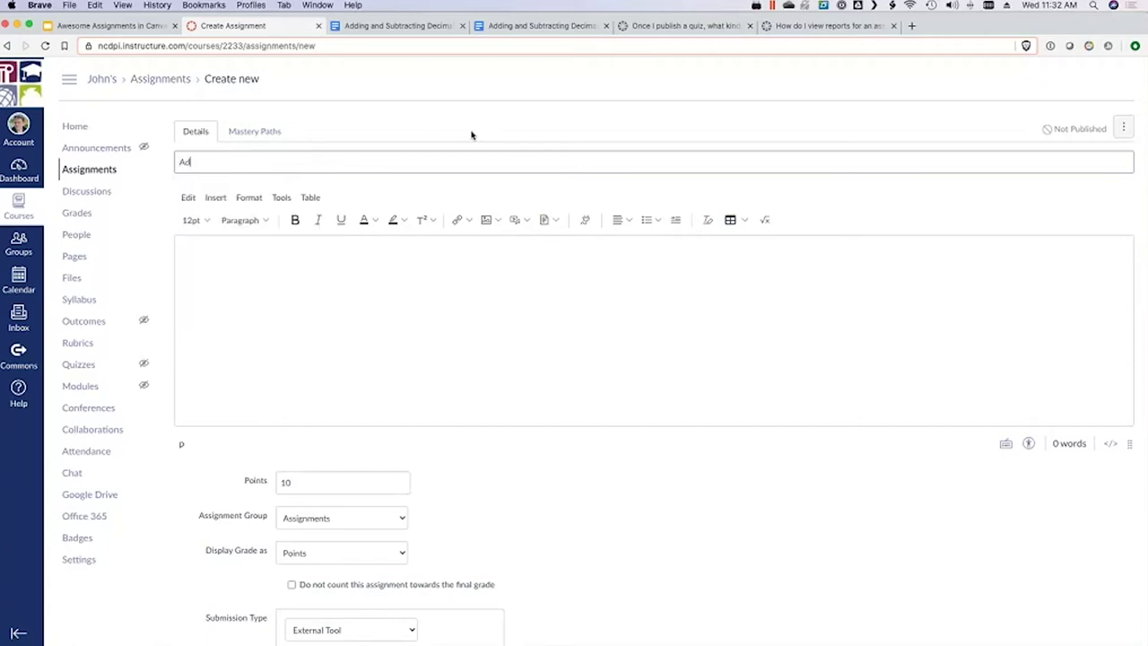
text(ding an& Subtracting Decimals --)
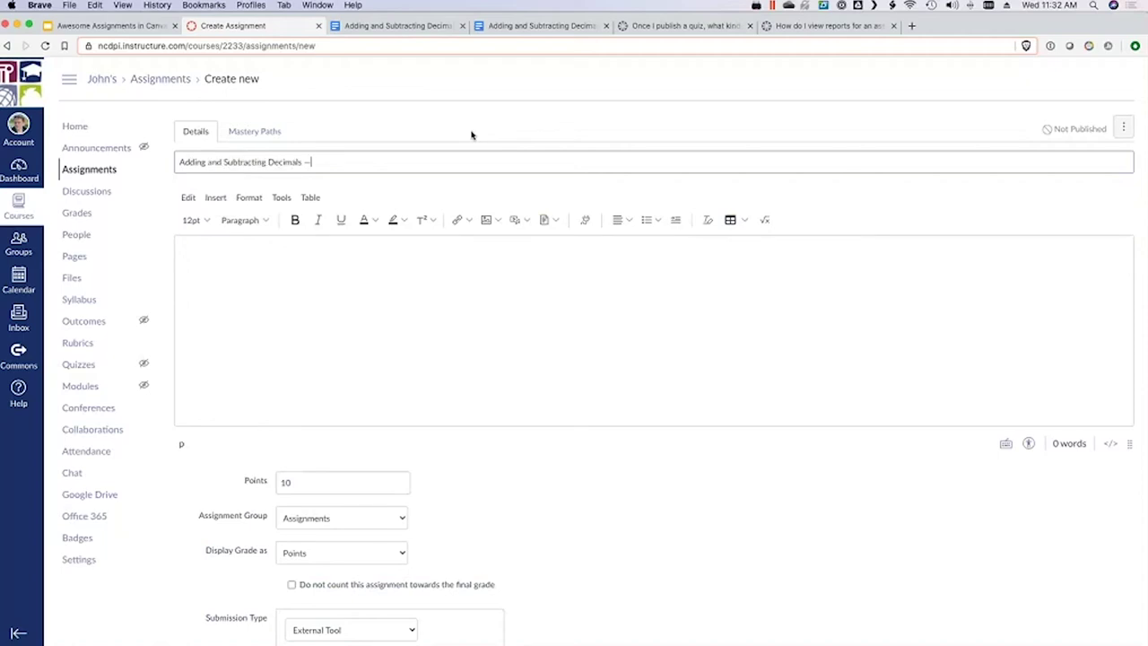
text( Self Grading Version!)
click(538, 301)
Step: Keep 10 points and the External Tool submission type, and choose Quizzes 2 as the assignment's external tool
scroll(778, 455, down, 1)
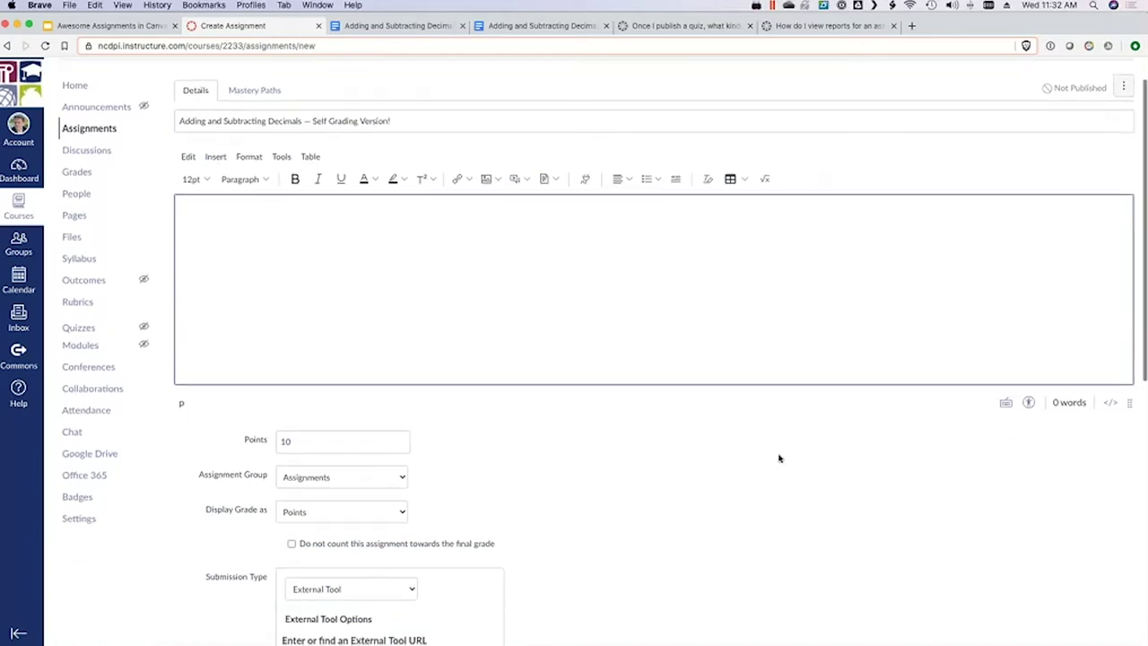
scroll(778, 458, down, 1)
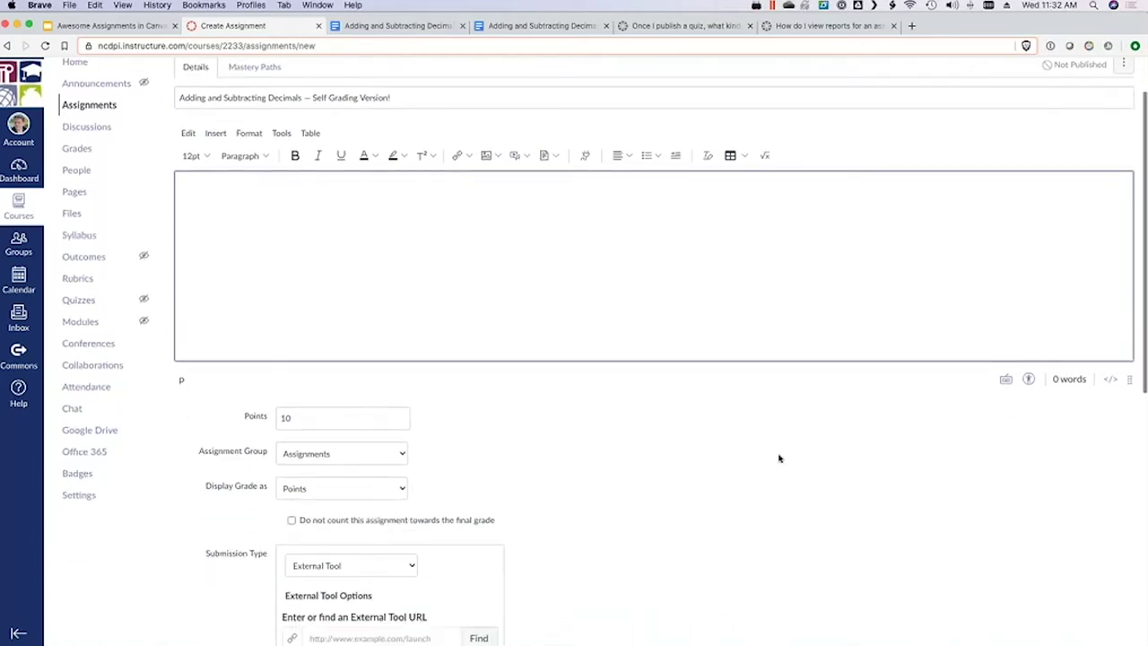
scroll(778, 455, down, 1)
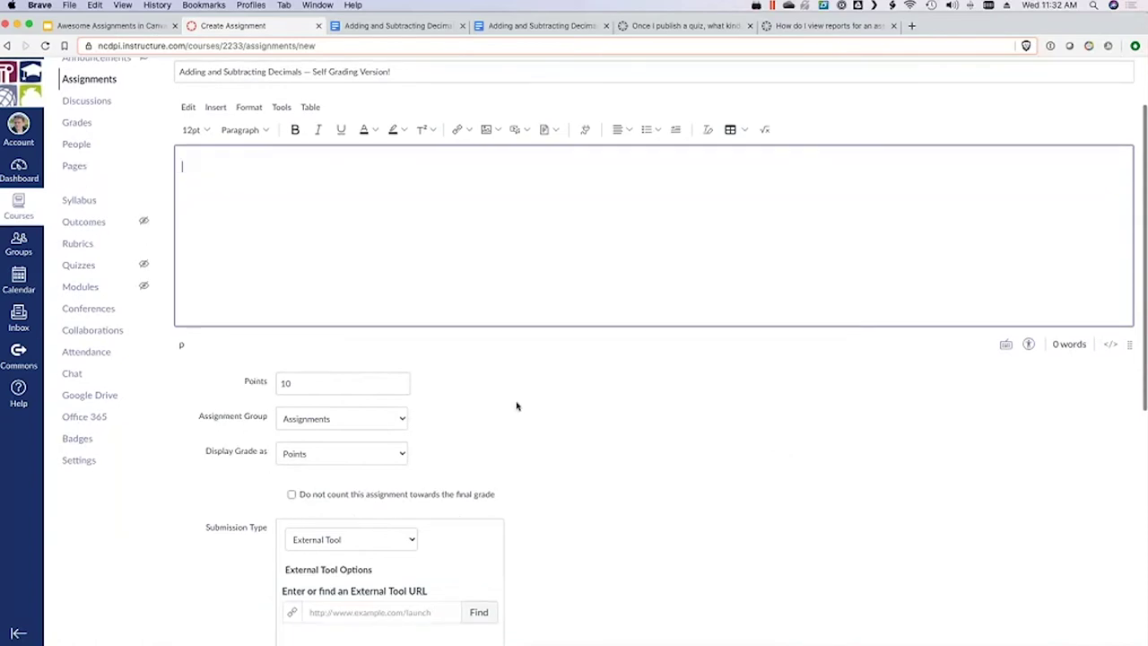
scroll(721, 414, down, 3)
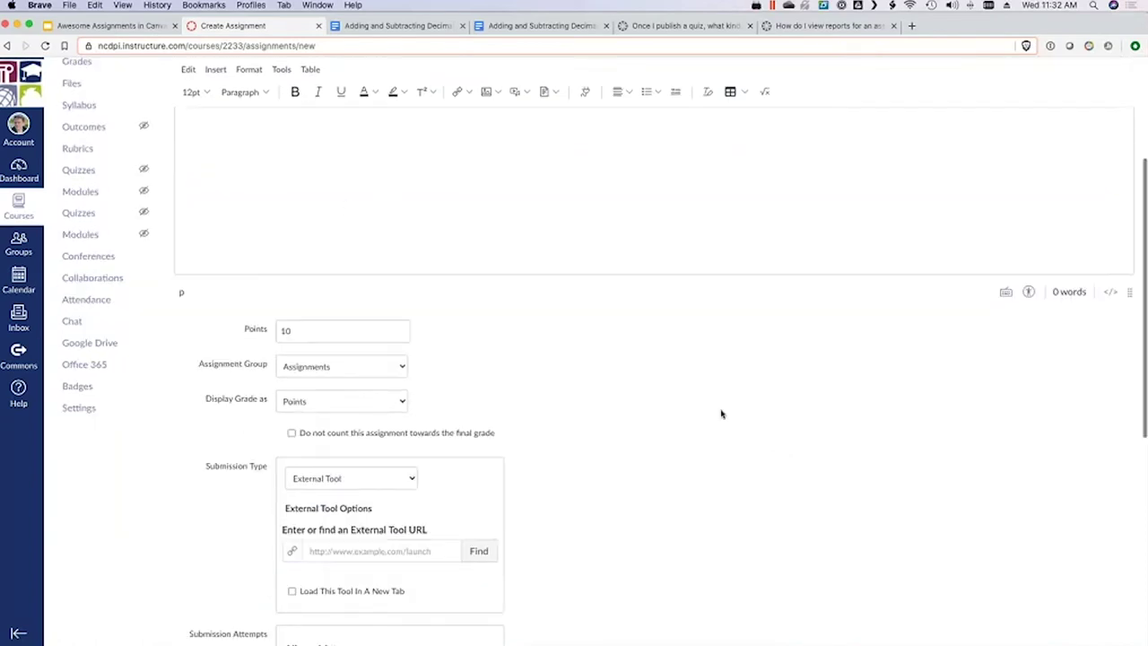
scroll(721, 413, down, 1)
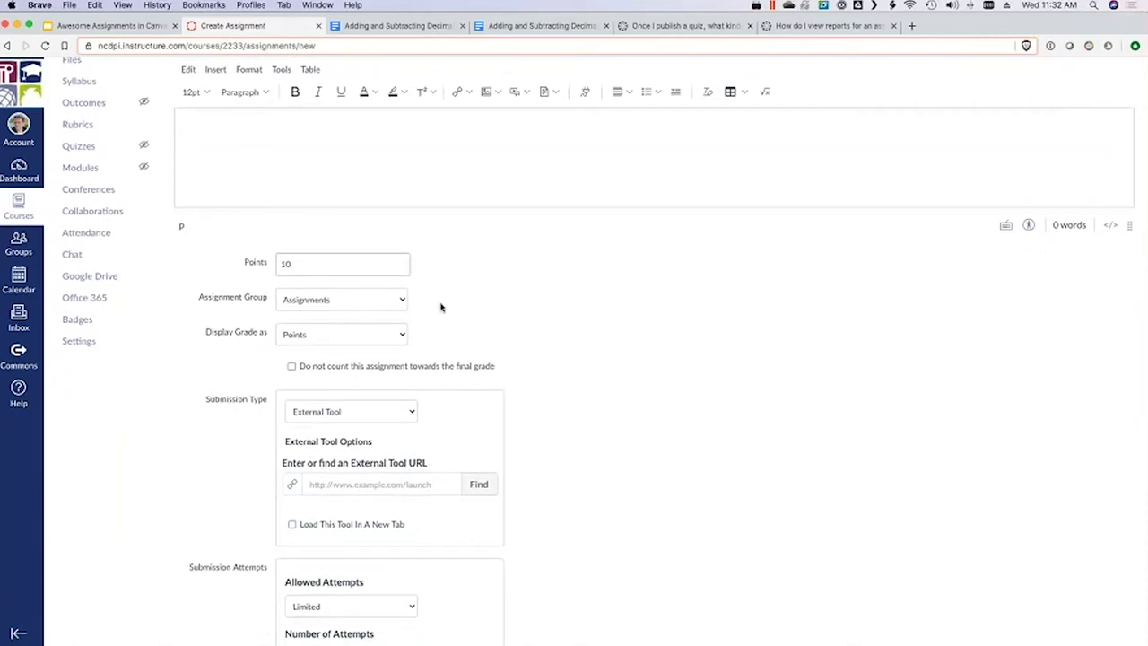
scroll(539, 331, down, 2)
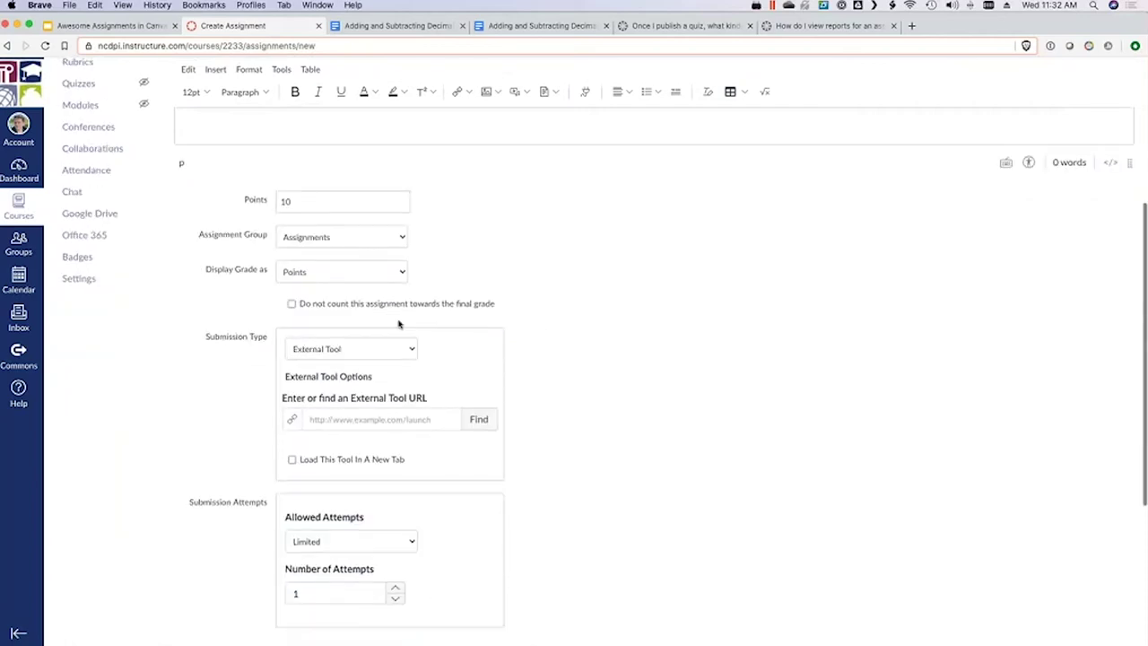
click(395, 348)
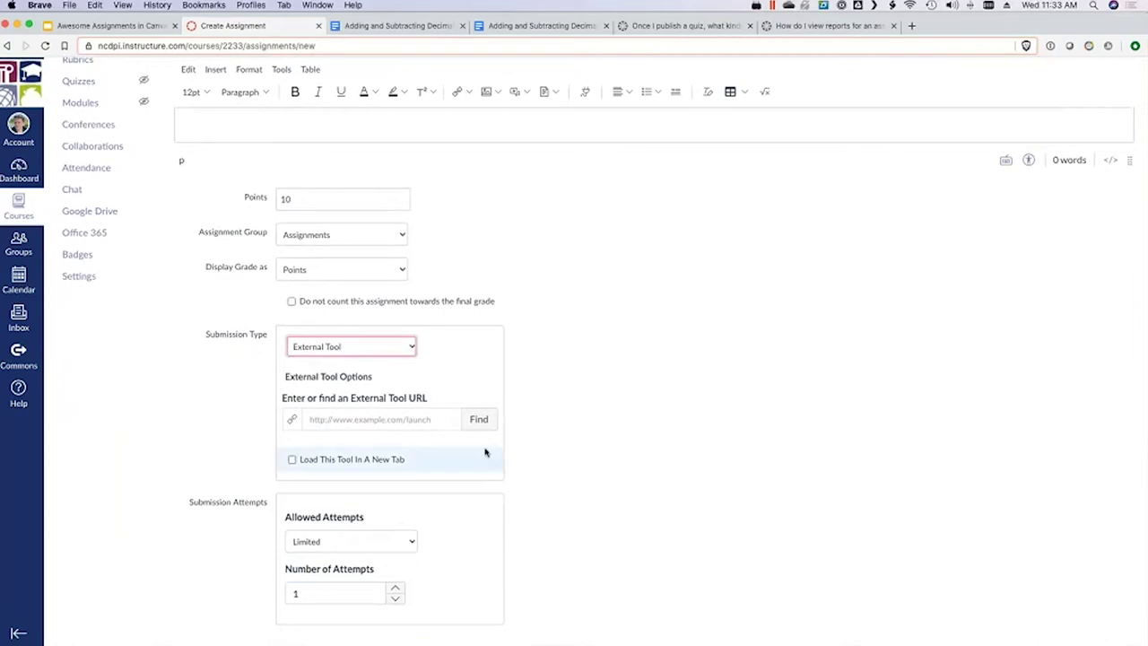
click(480, 418)
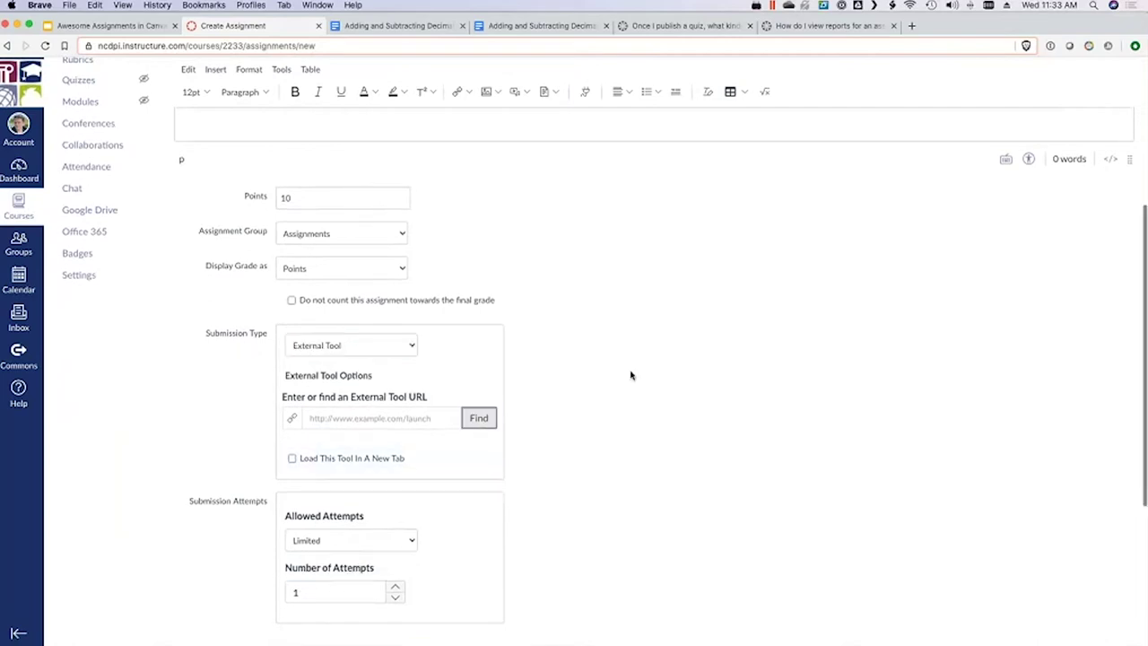
scroll(592, 367, down, 3)
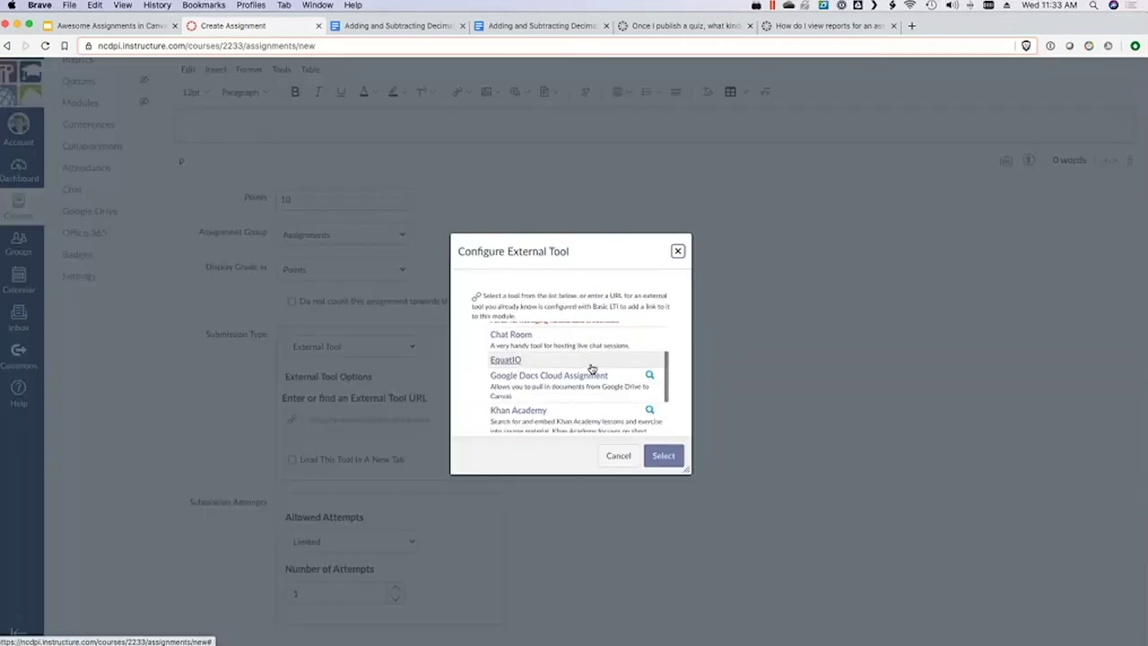
scroll(591, 368, down, 5)
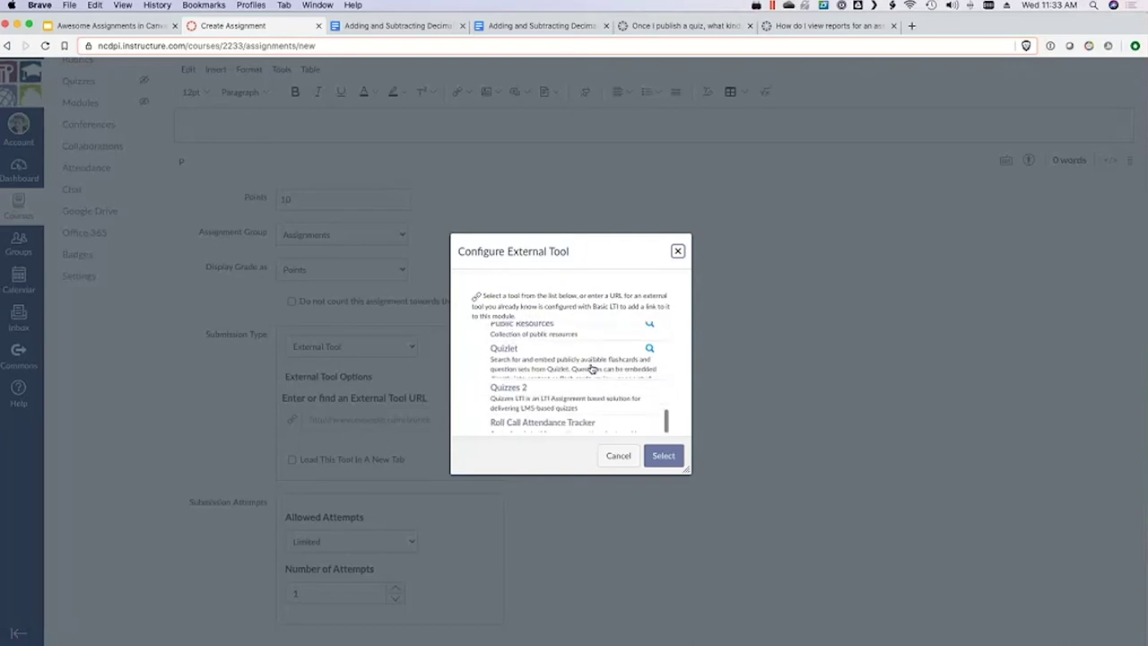
click(525, 392)
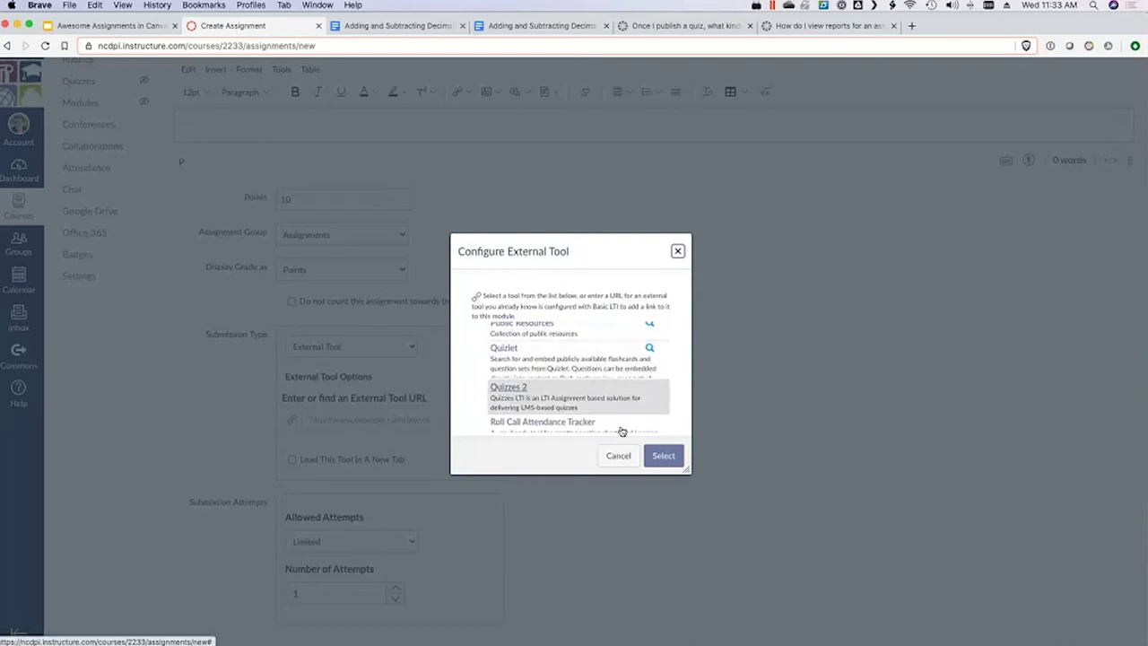
click(663, 457)
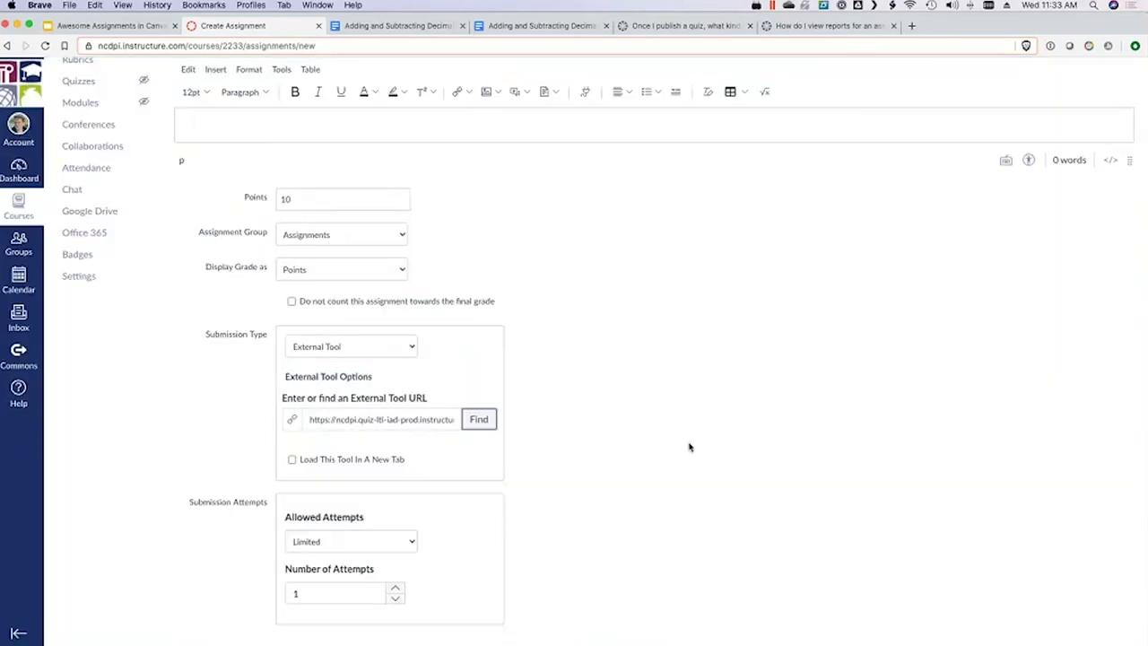
Step: Save the self-grading assignment without publishing it, keeping one allowed attempt and assignment to everyone
scroll(689, 446, down, 1)
scroll(688, 447, down, 5)
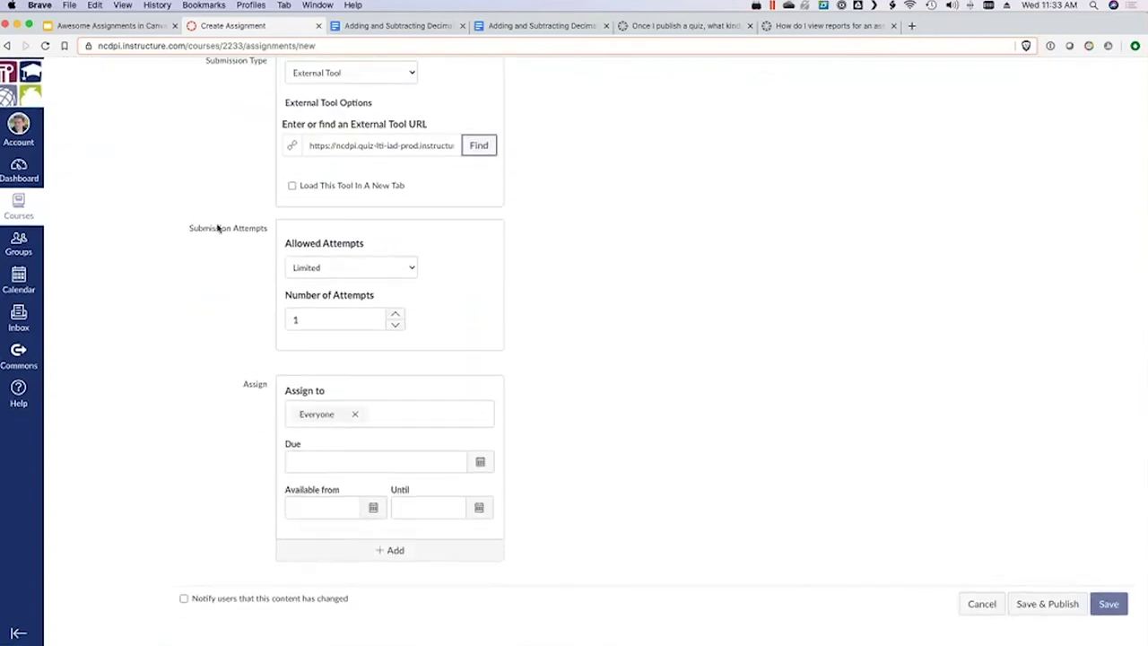
click(1117, 606)
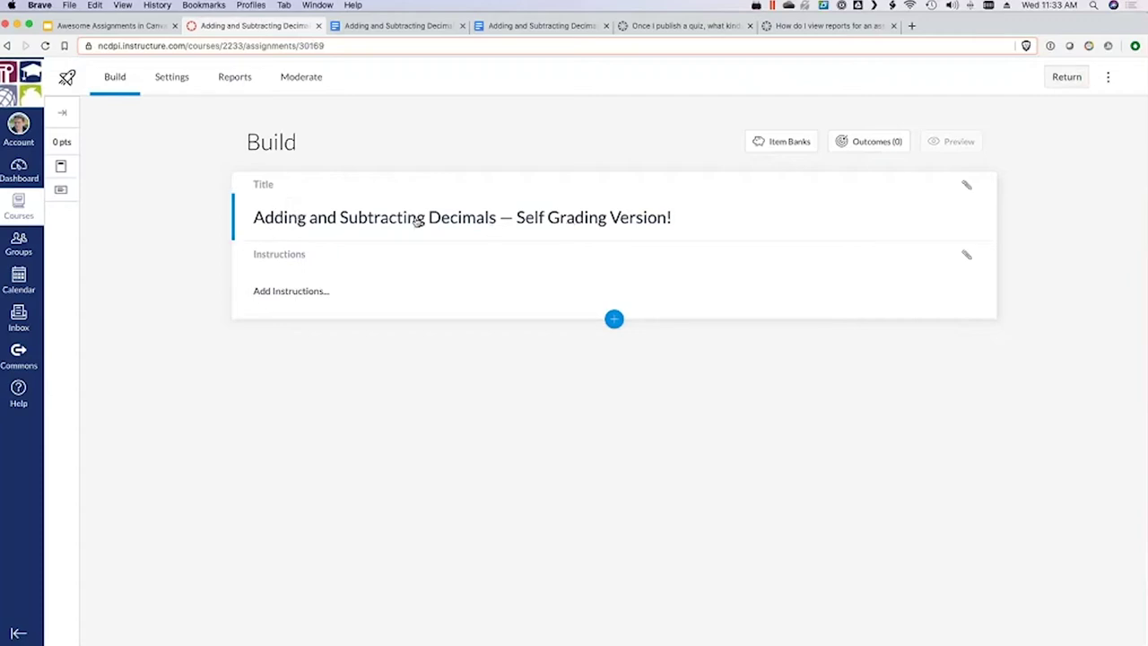
Step: Add the quiz instructions "Read each question and do your best!" and finish editing them
click(279, 294)
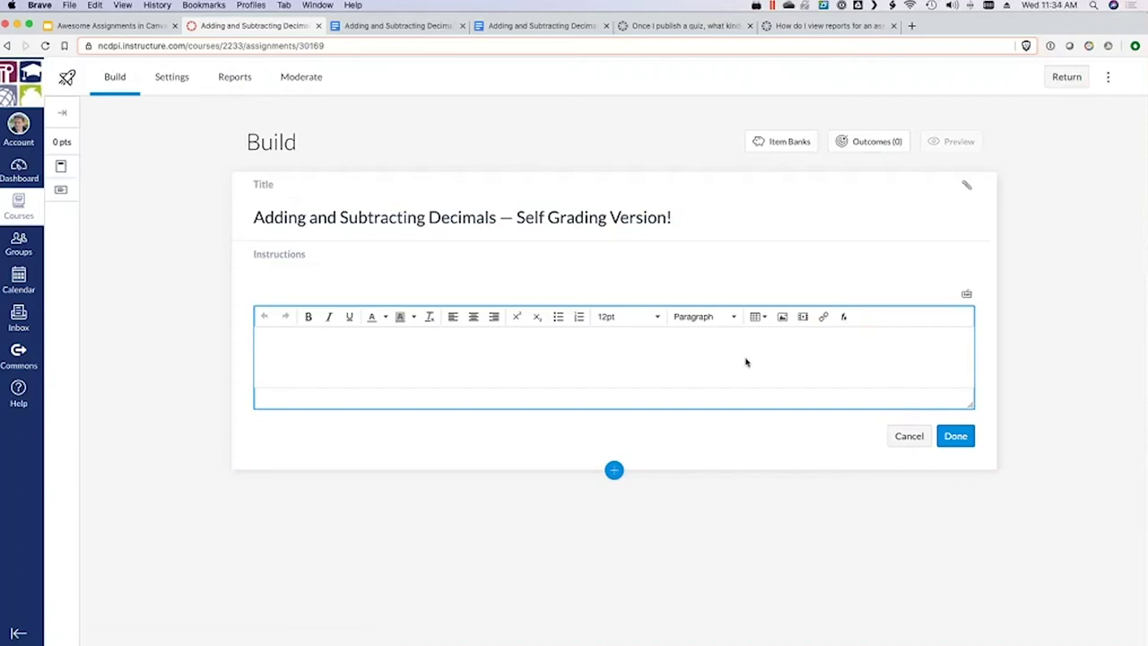
text(Read each a)
text(uestion and do your best!)
click(955, 436)
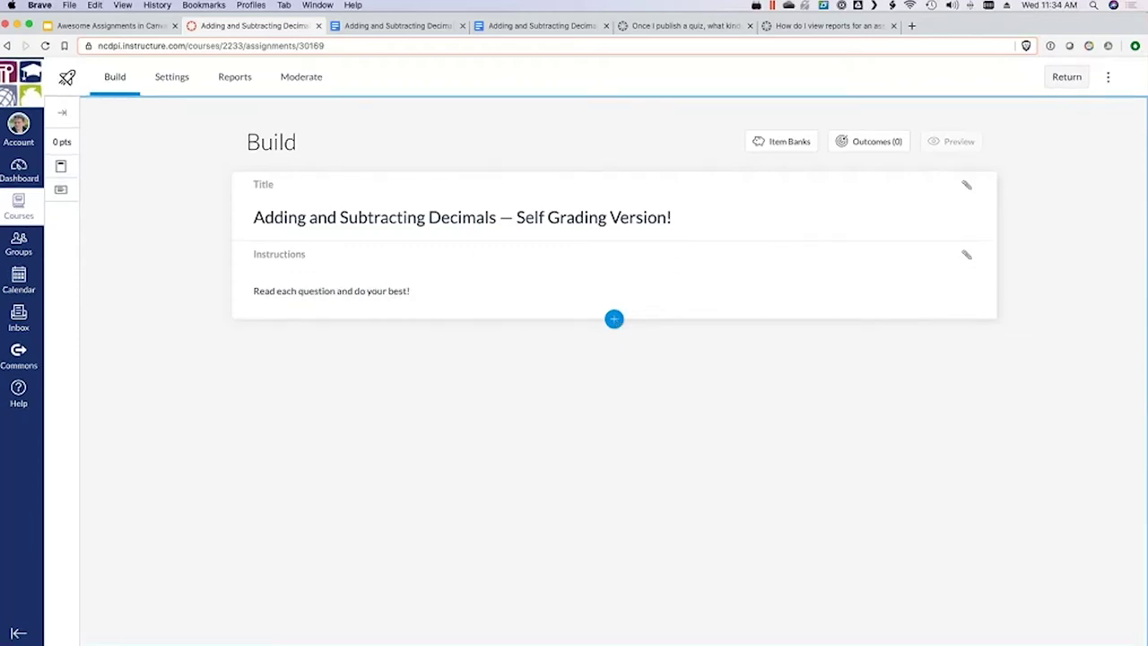
Step: Examine the quiz's item banks and the option to align institution outcomes, closing each one again
click(772, 142)
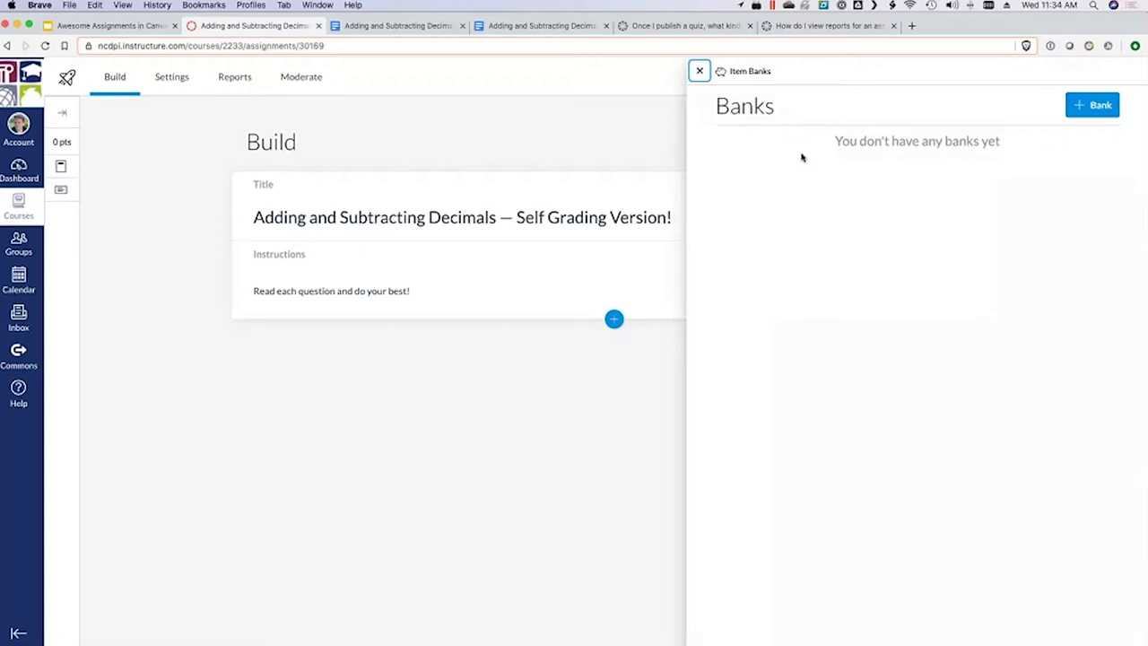
drag(776, 109, 730, 110)
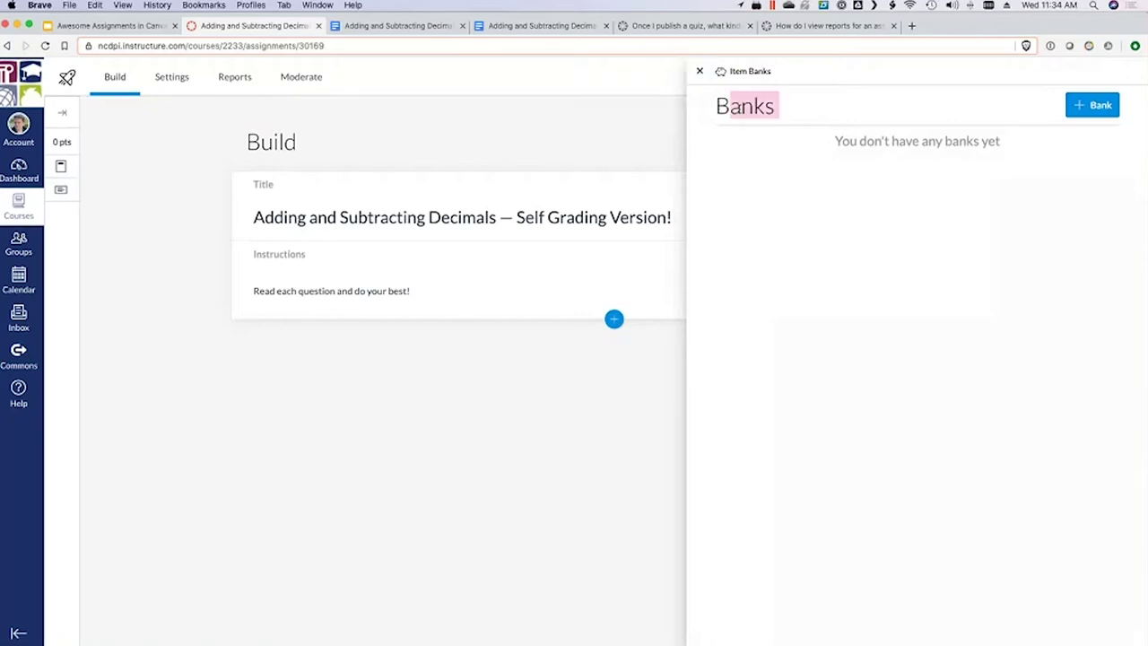
click(730, 110)
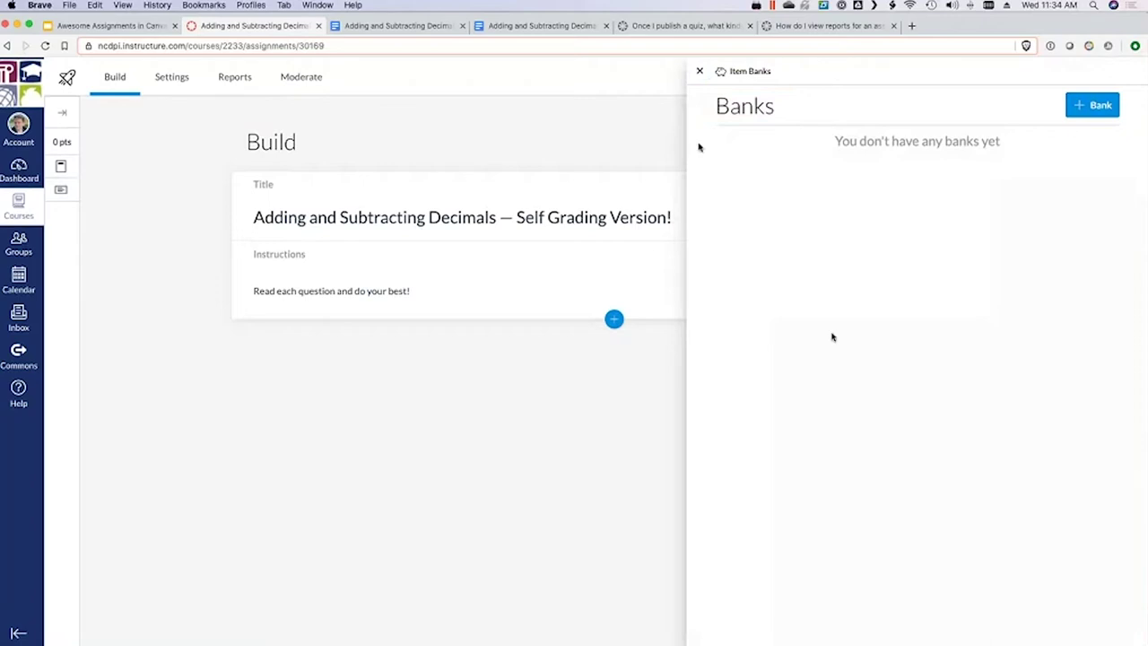
click(701, 73)
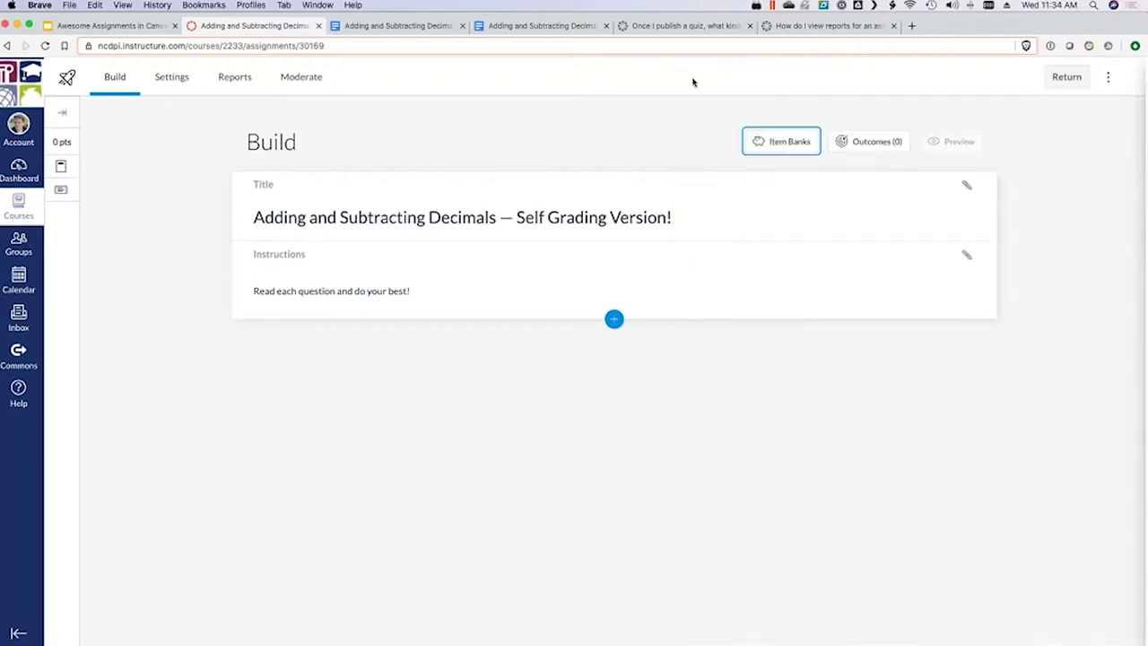
click(876, 141)
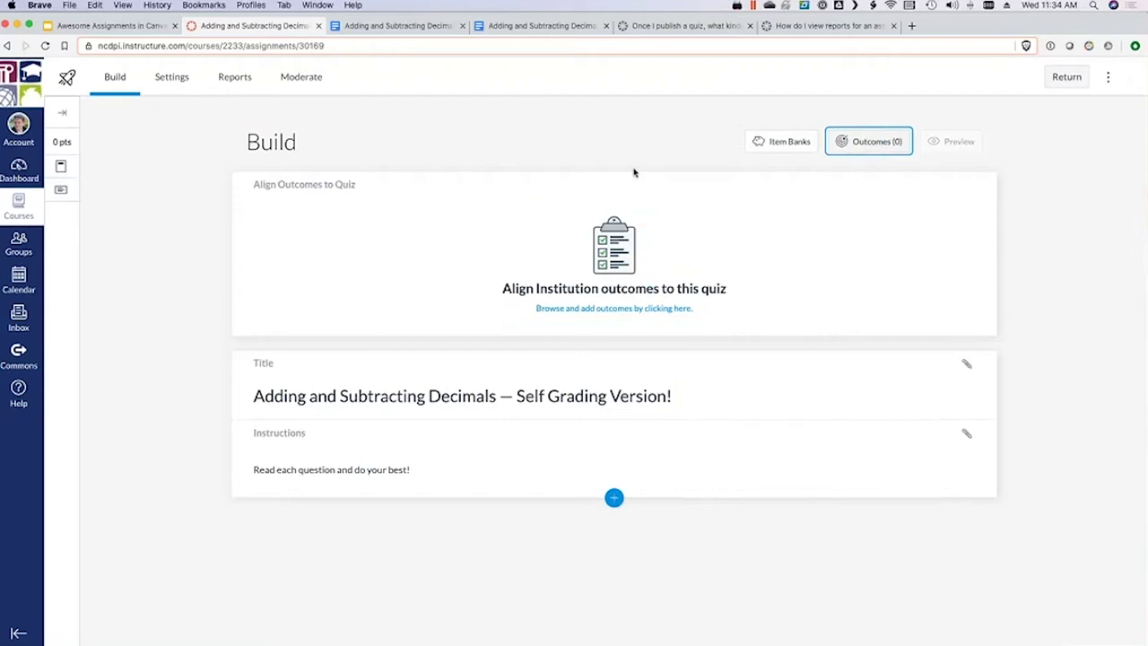
click(852, 143)
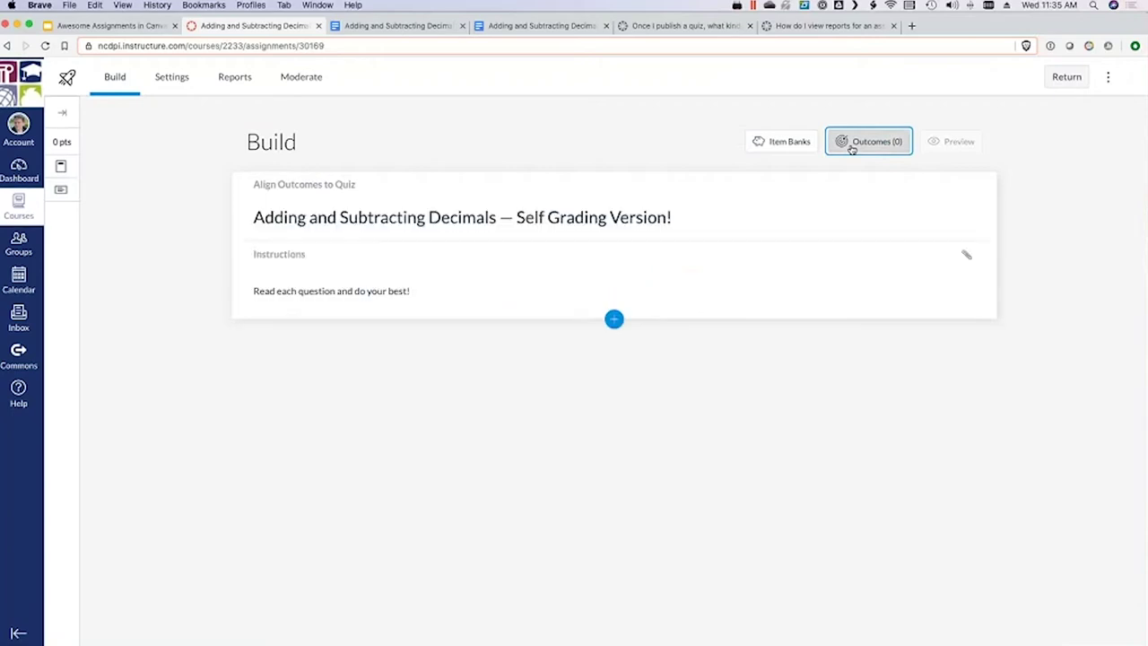
Step: Open the quiz's list of insertable content types, check the Busiest Ports table in the Google Doc, and return to the quiz builder
click(613, 320)
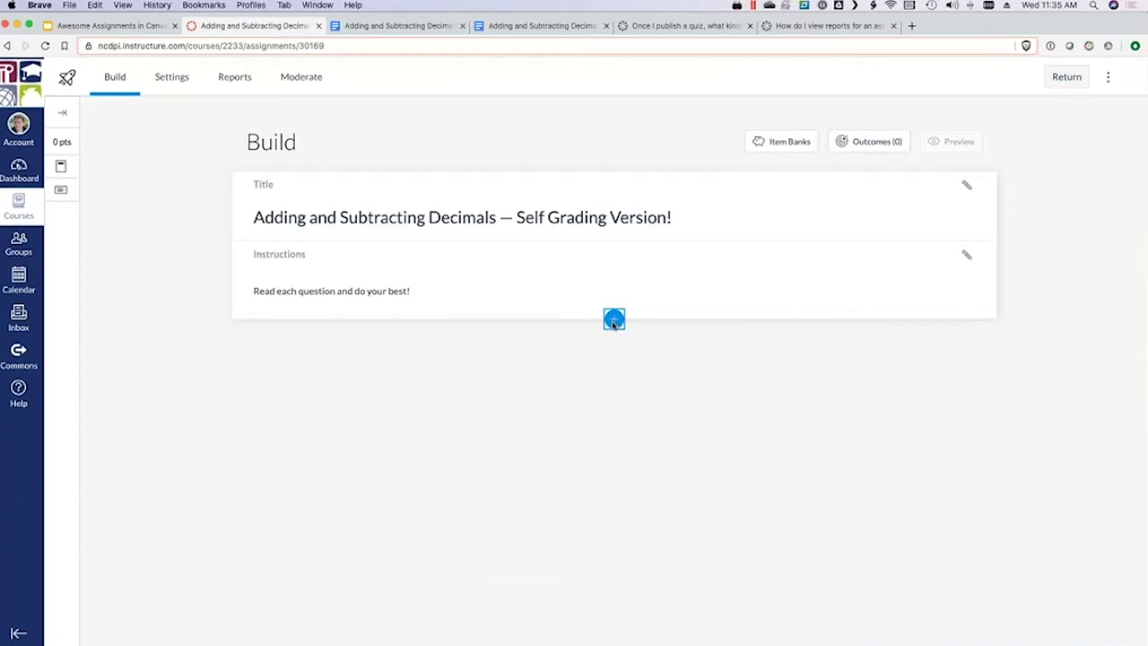
click(613, 321)
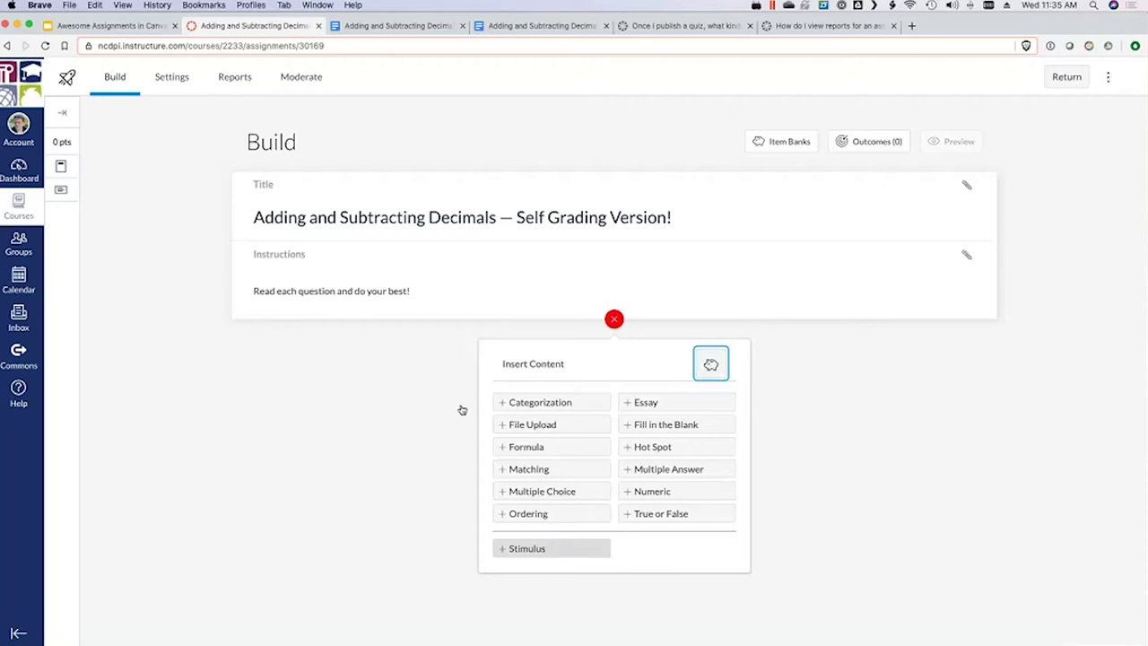
click(389, 25)
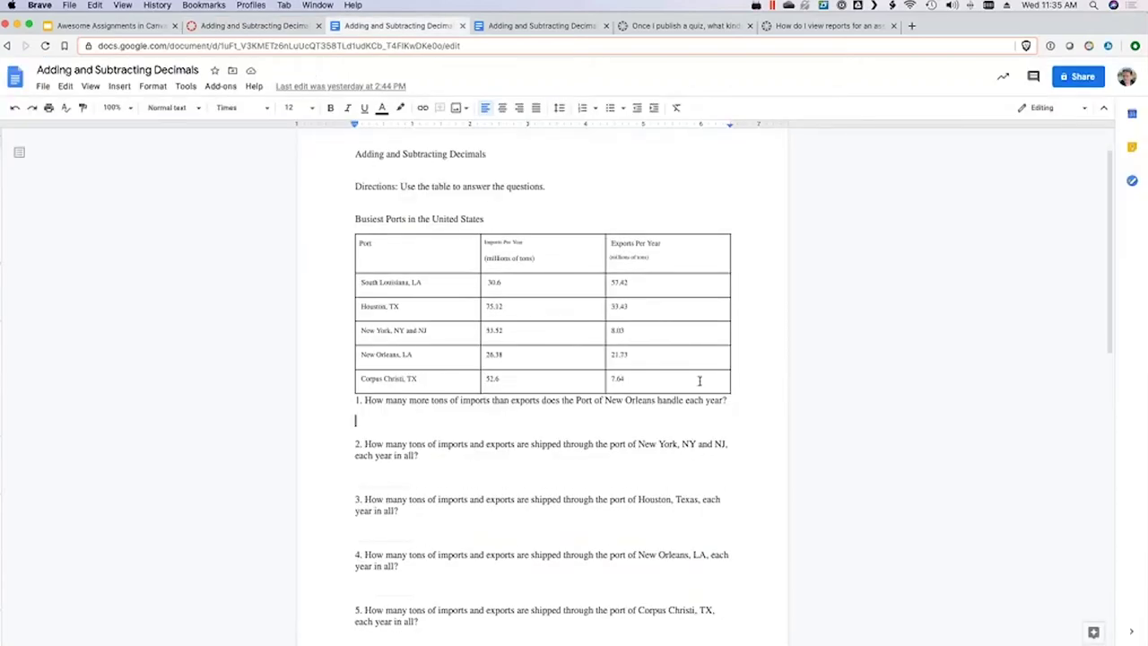
drag(700, 381, 368, 309)
click(425, 329)
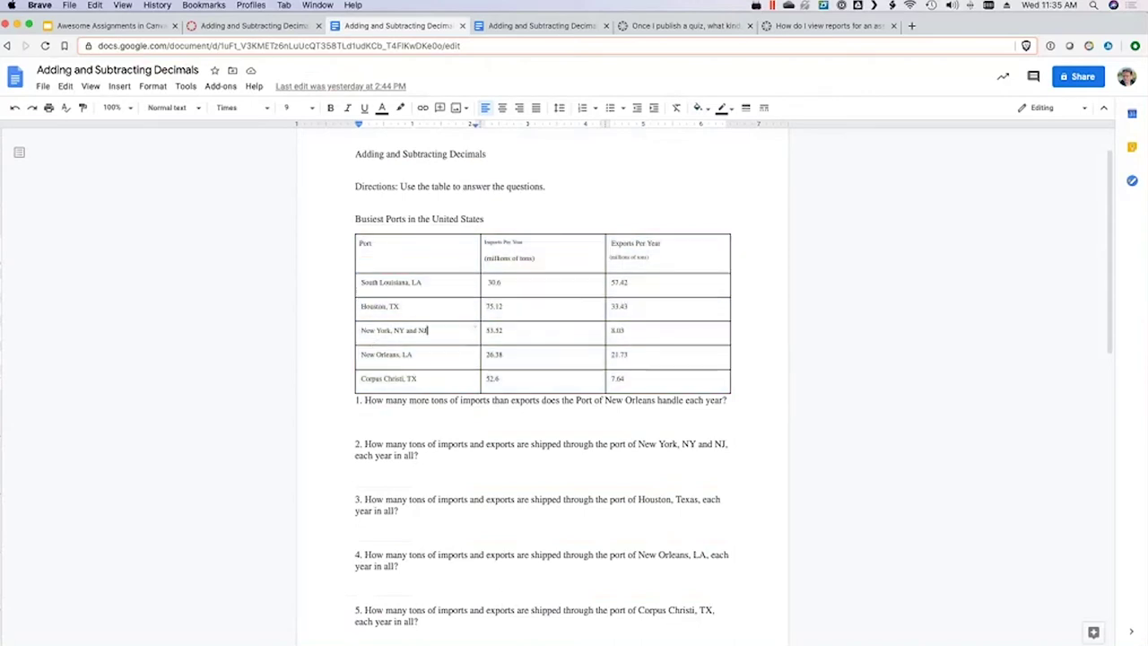
key(ctrl+shift+Tab)
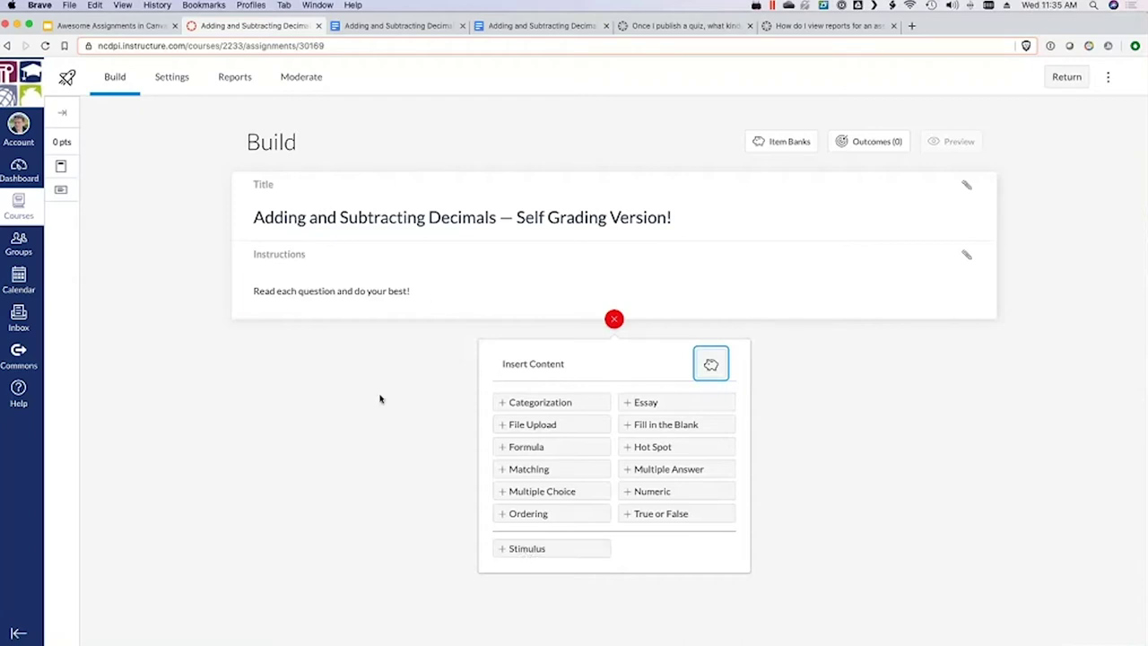
Step: Look at the table insertion options available while editing the quiz instructions, leaving the instructions text unchanged
click(423, 294)
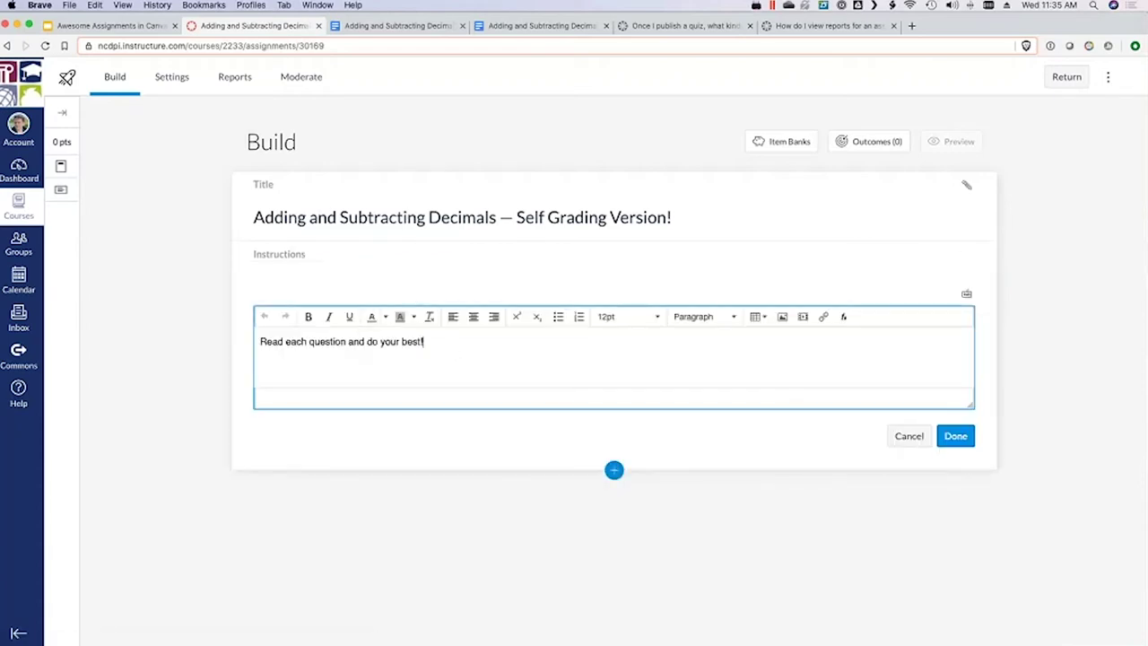
click(758, 317)
mouse_move(778, 339)
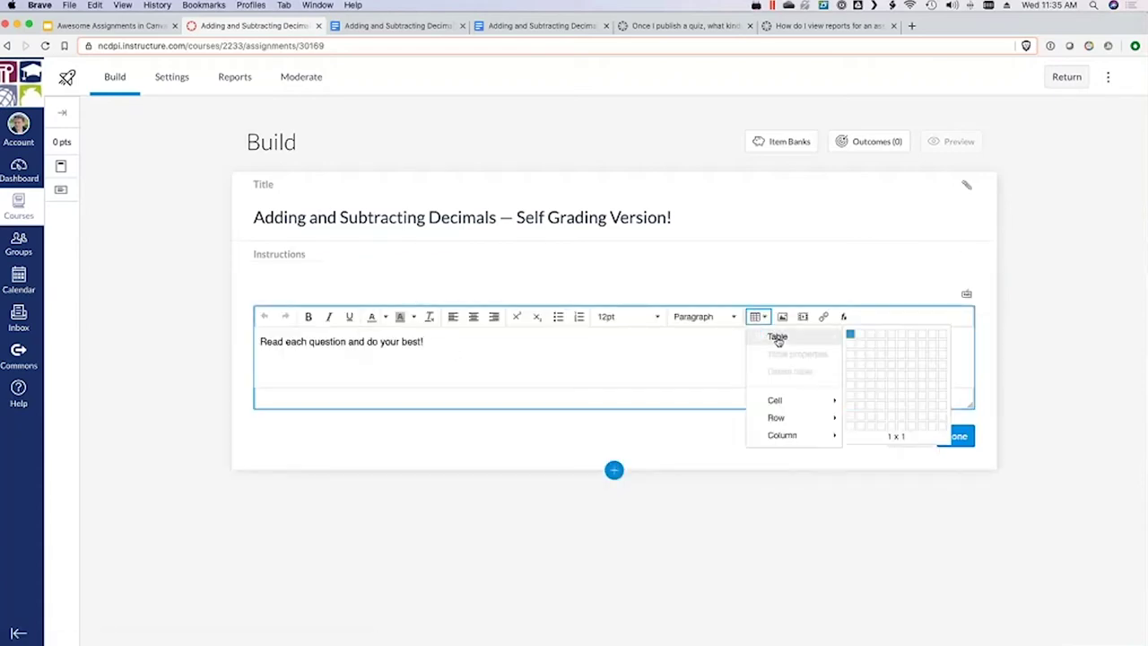
click(1047, 295)
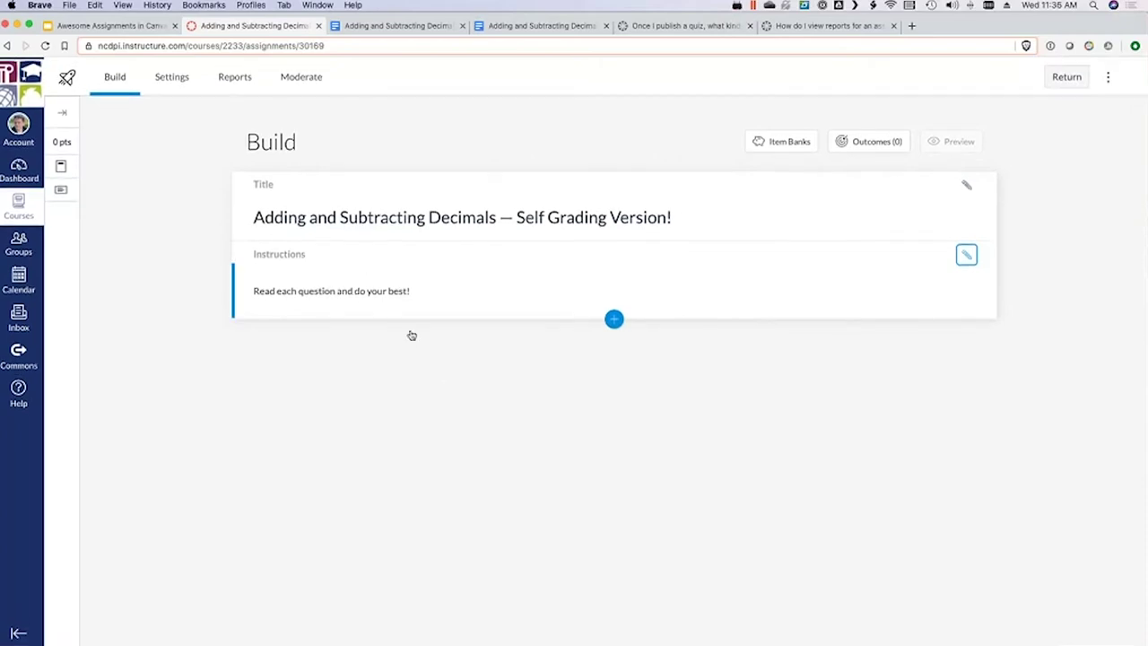
Step: Insert a Stimulus content item below the quiz instructions
click(616, 320)
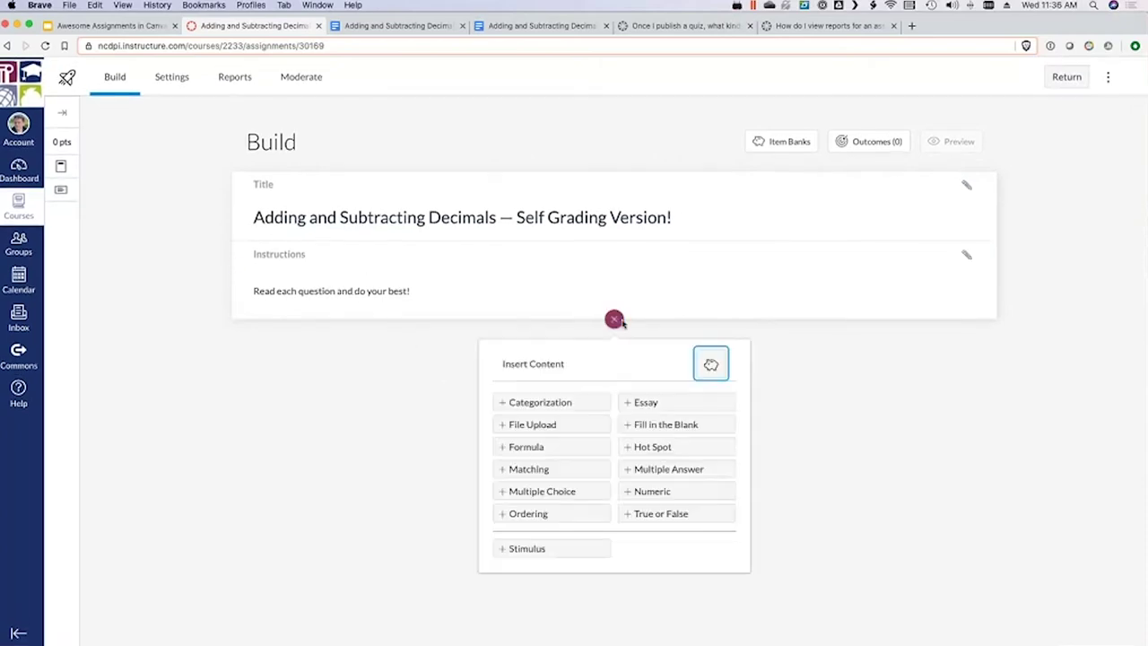
click(551, 548)
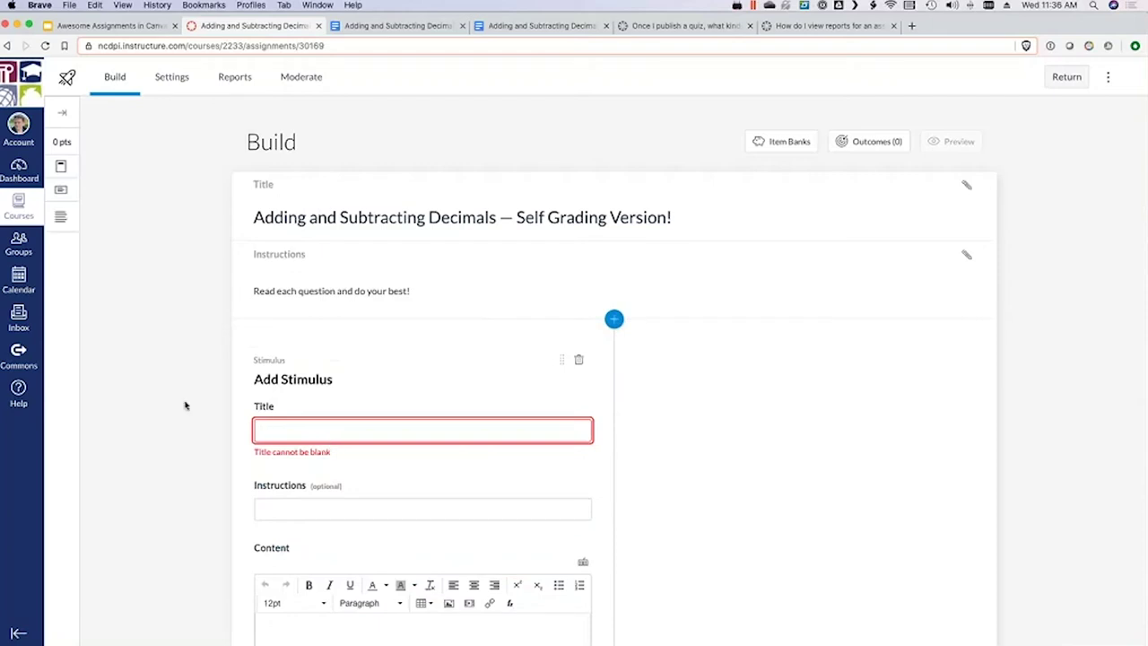
scroll(186, 405, down, 1)
scroll(186, 406, down, 3)
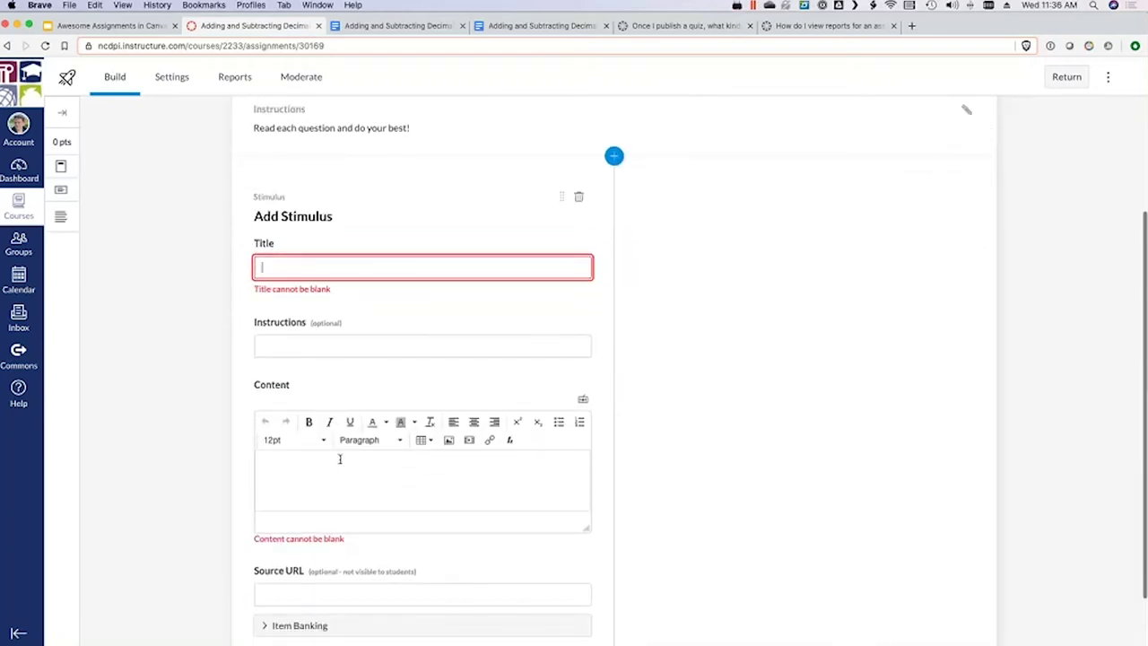
scroll(743, 406, down, 1)
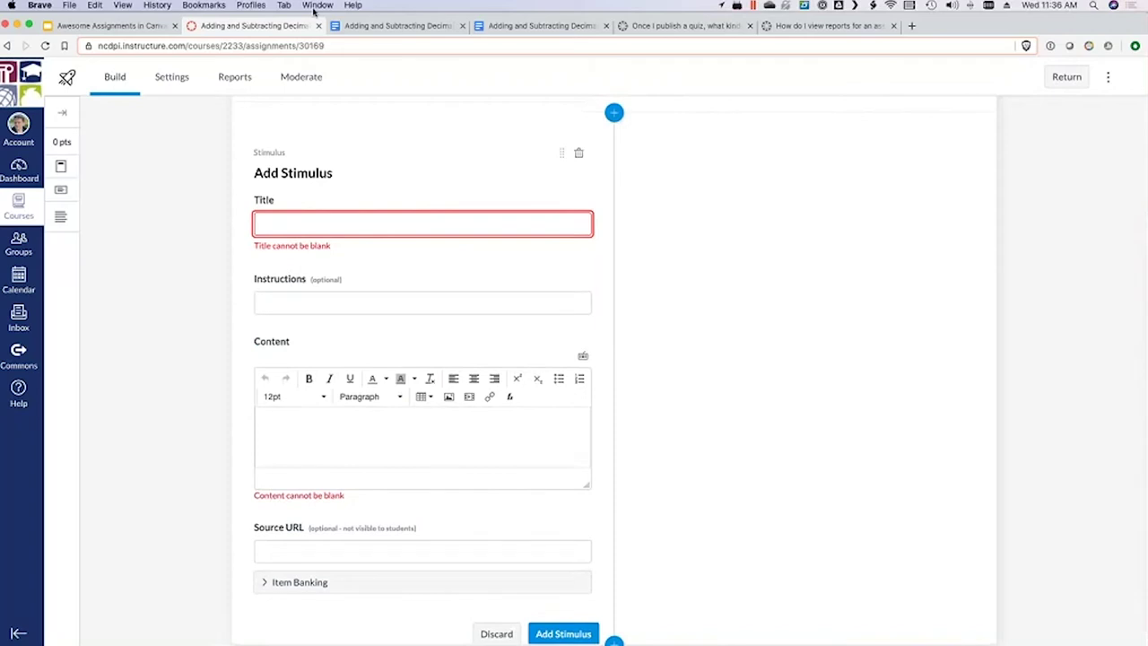
Step: Copy the heading "Busiest Ports in the United States" from the Google Doc into the stimulus title
click(358, 25)
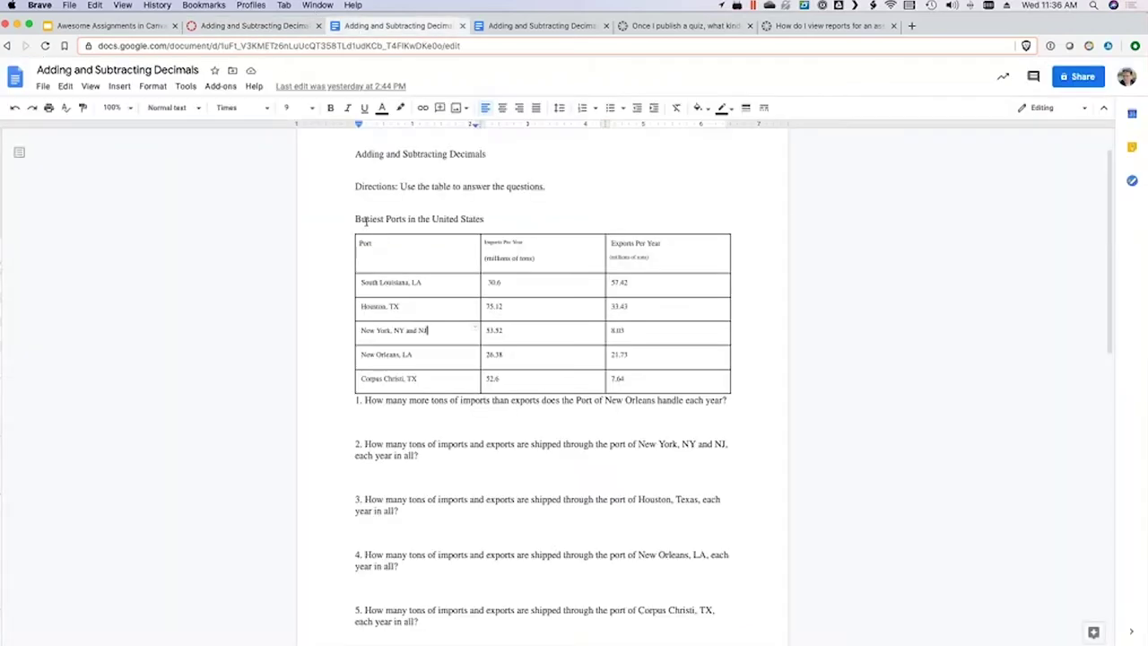
drag(366, 221, 484, 220)
key(super+c)
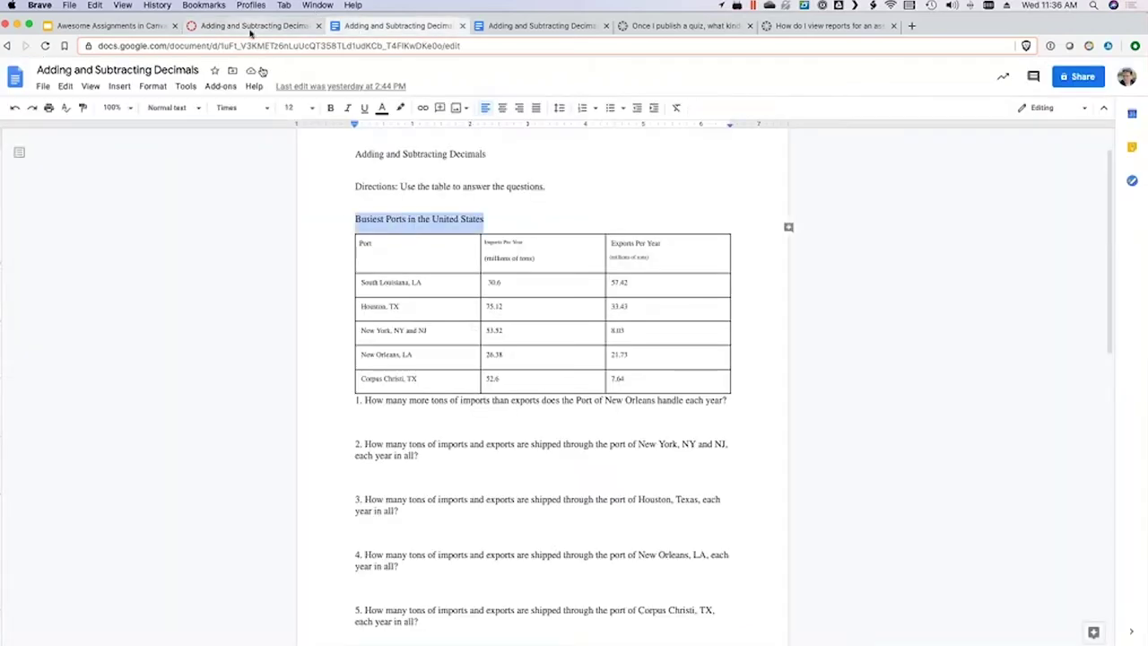
click(254, 25)
key(super+v)
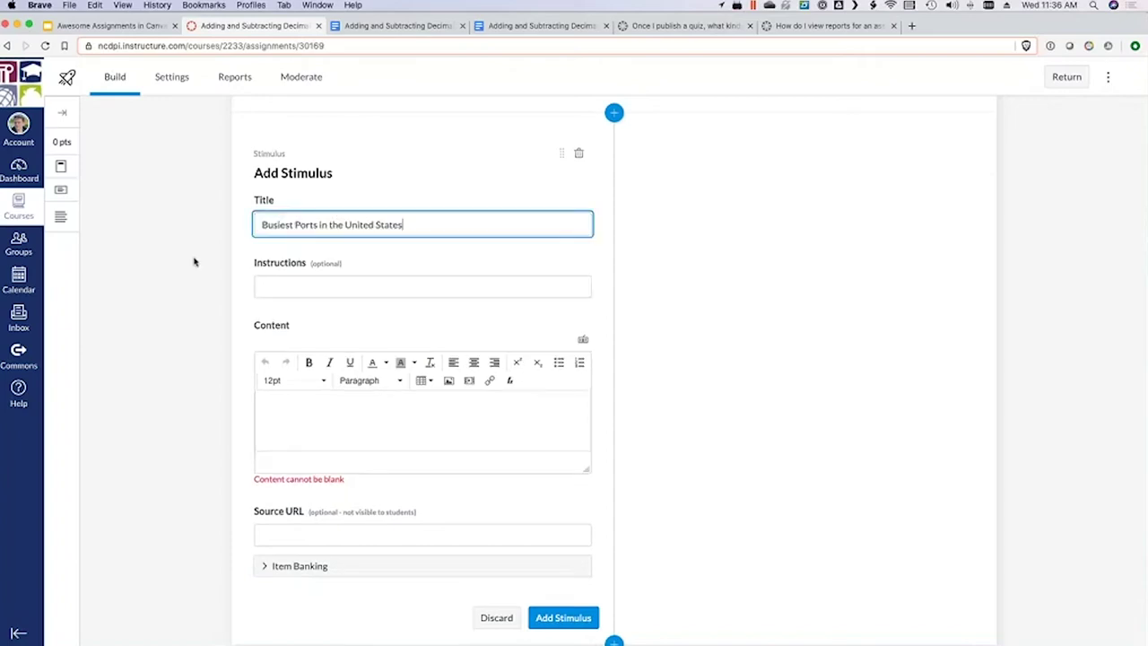
Step: Enter the stimulus instructions "Use the table to answer the questions to the right."
click(194, 261)
click(280, 262)
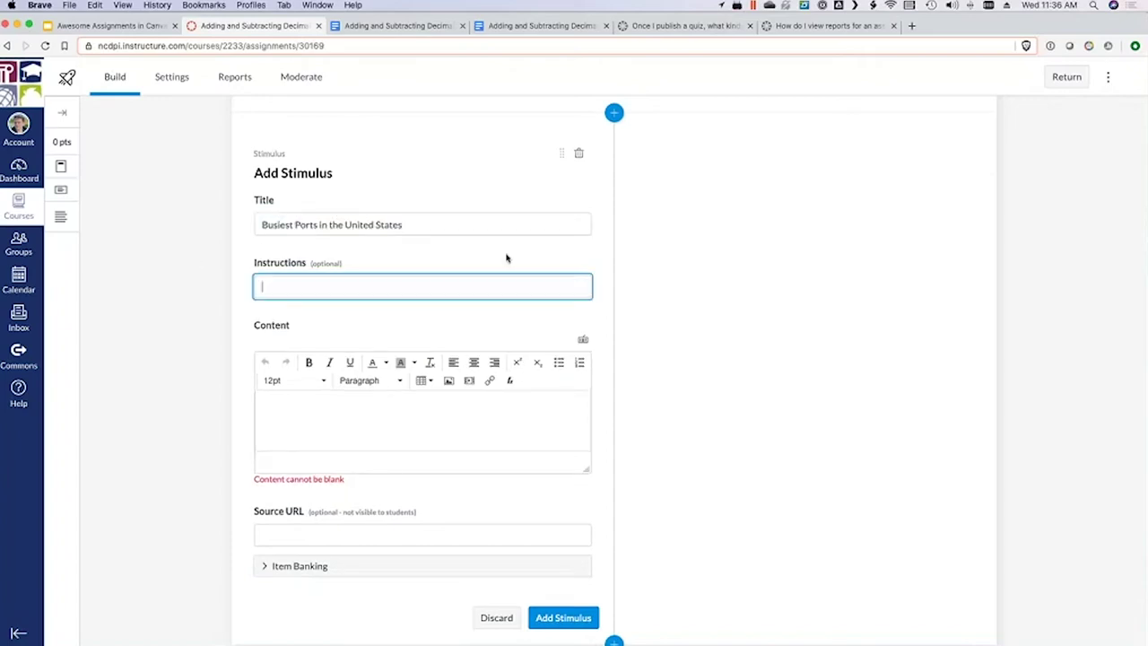
text(Use the table to an)
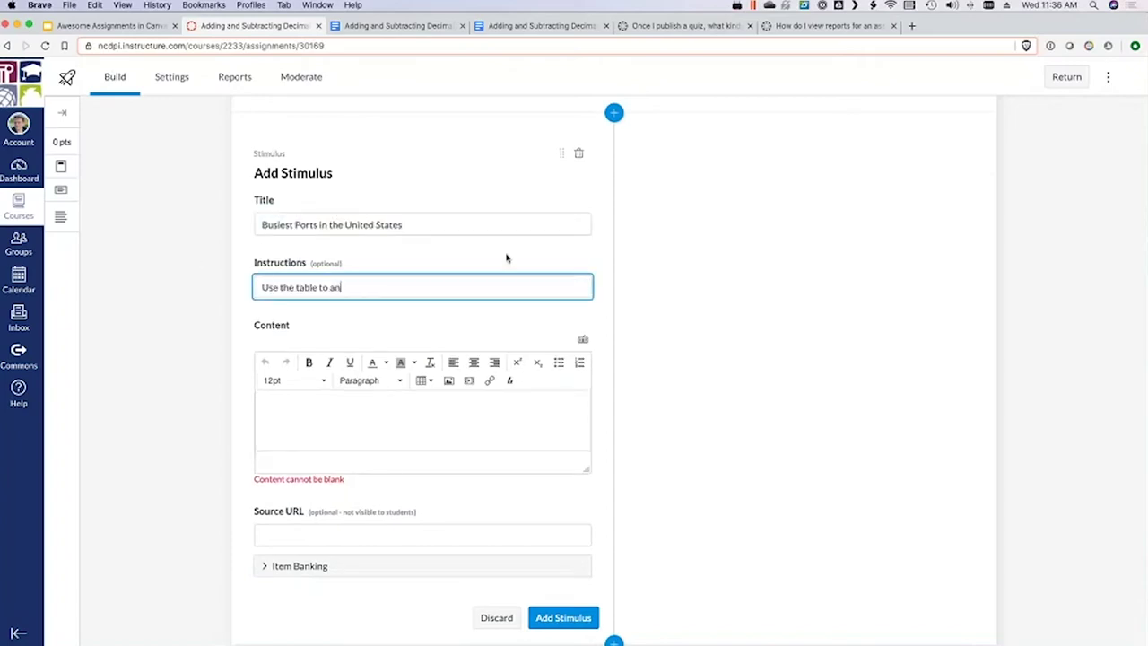
text(swer the questions to the right.)
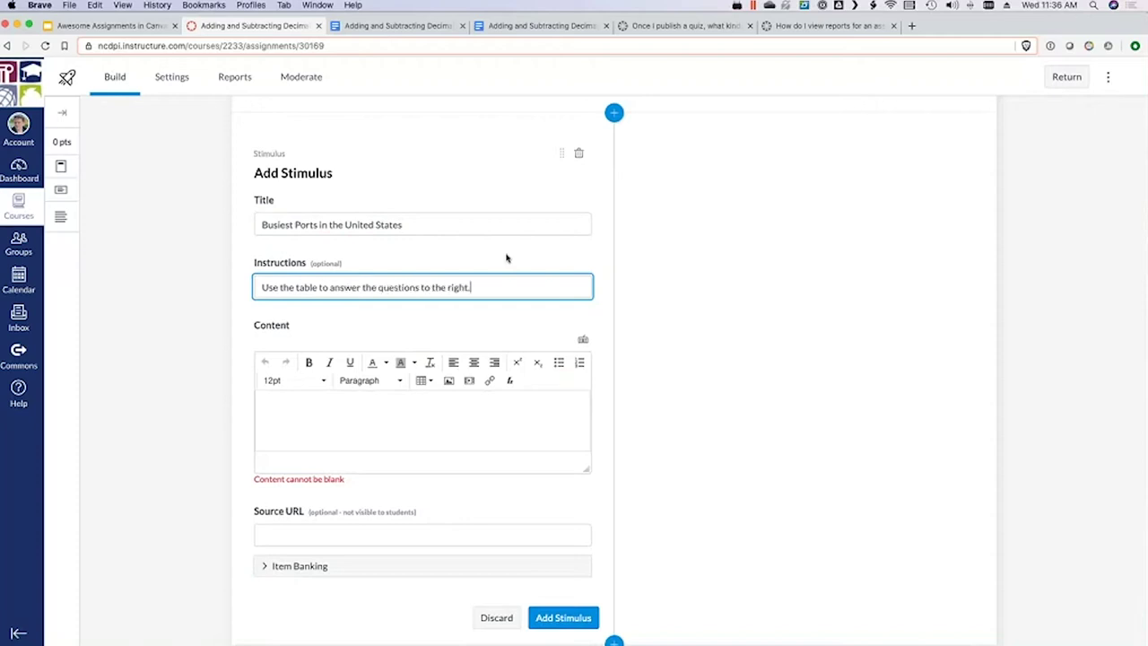
scroll(508, 394, up, 1)
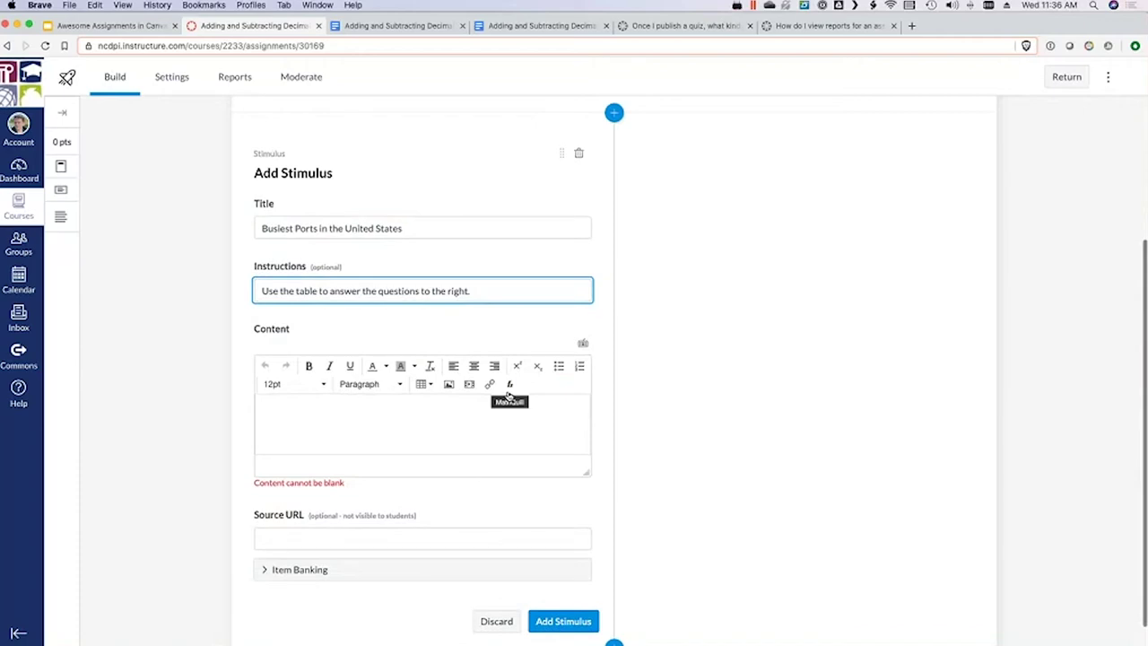
click(522, 411)
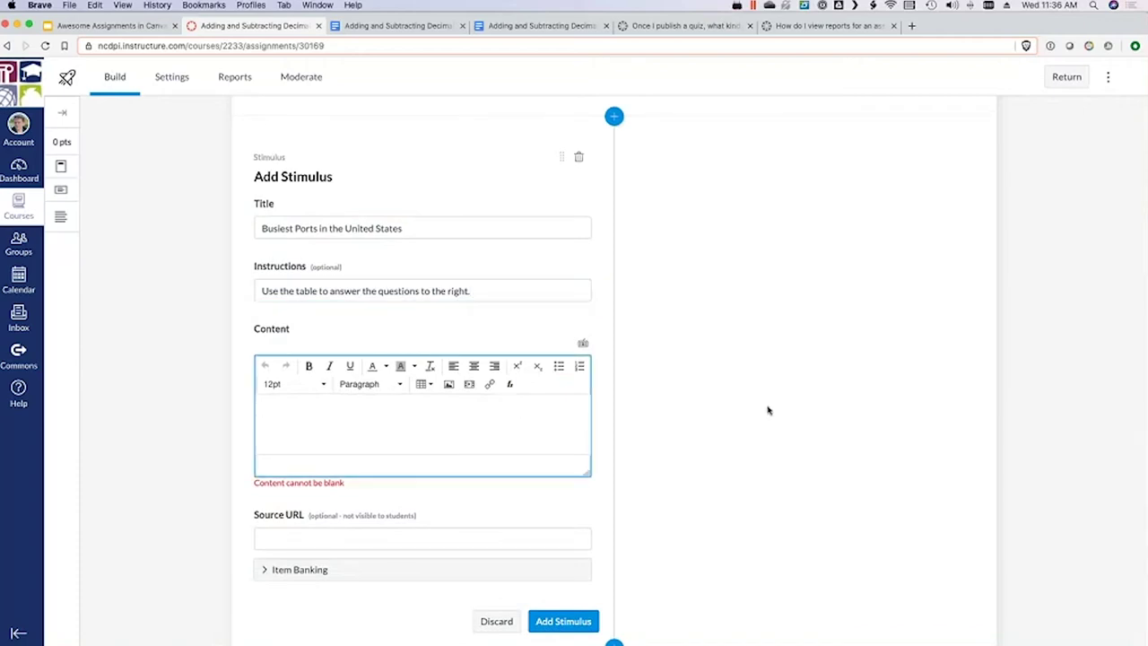
scroll(766, 407, down, 1)
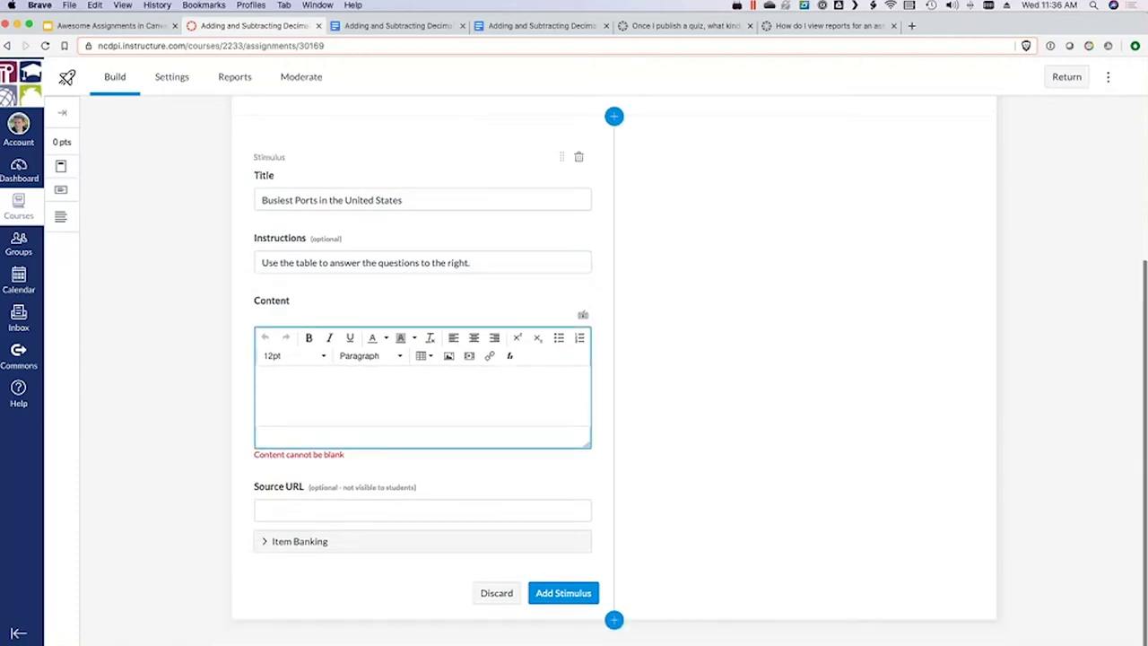
click(432, 357)
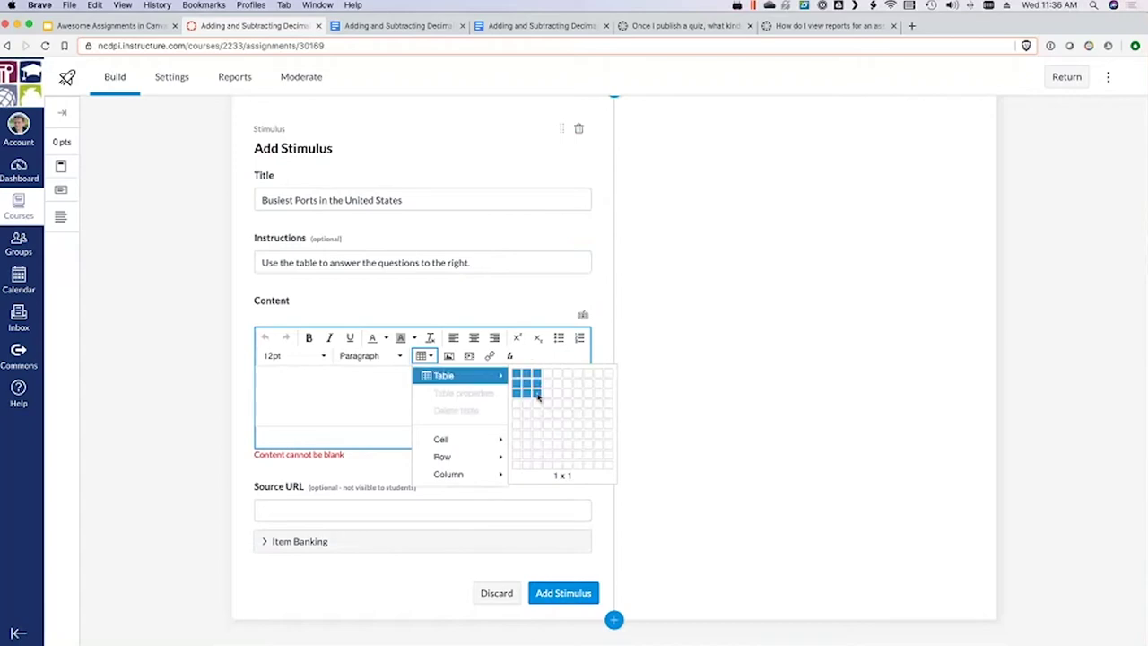
click(354, 400)
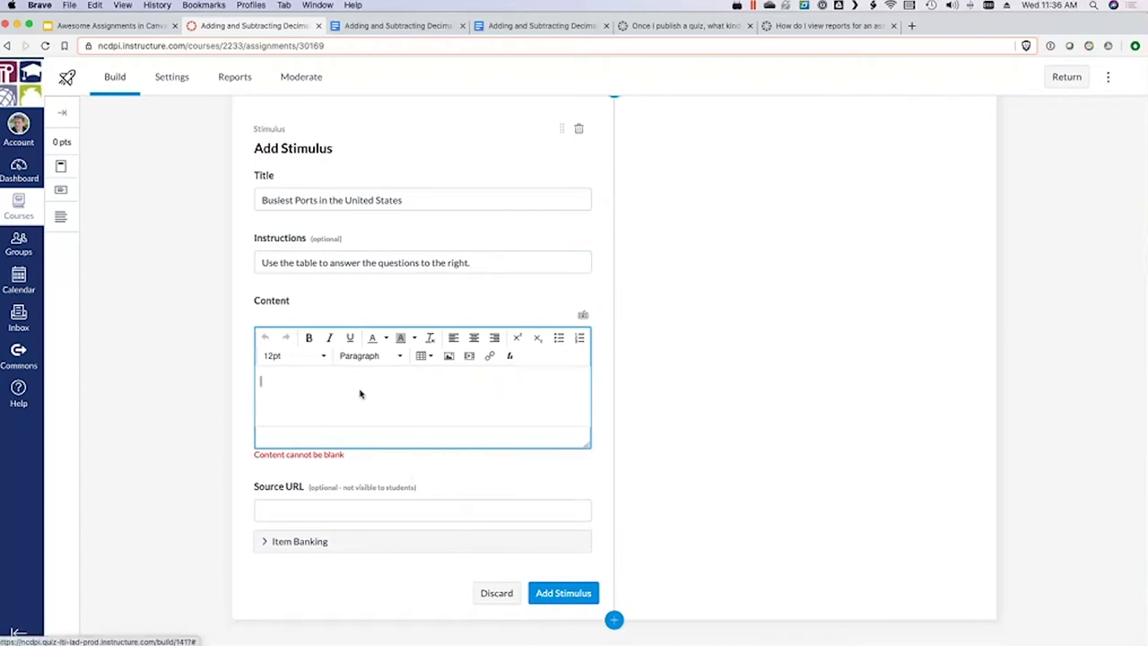
Step: Copy the whole Busiest Ports table from the Google Doc into the stimulus content
click(391, 26)
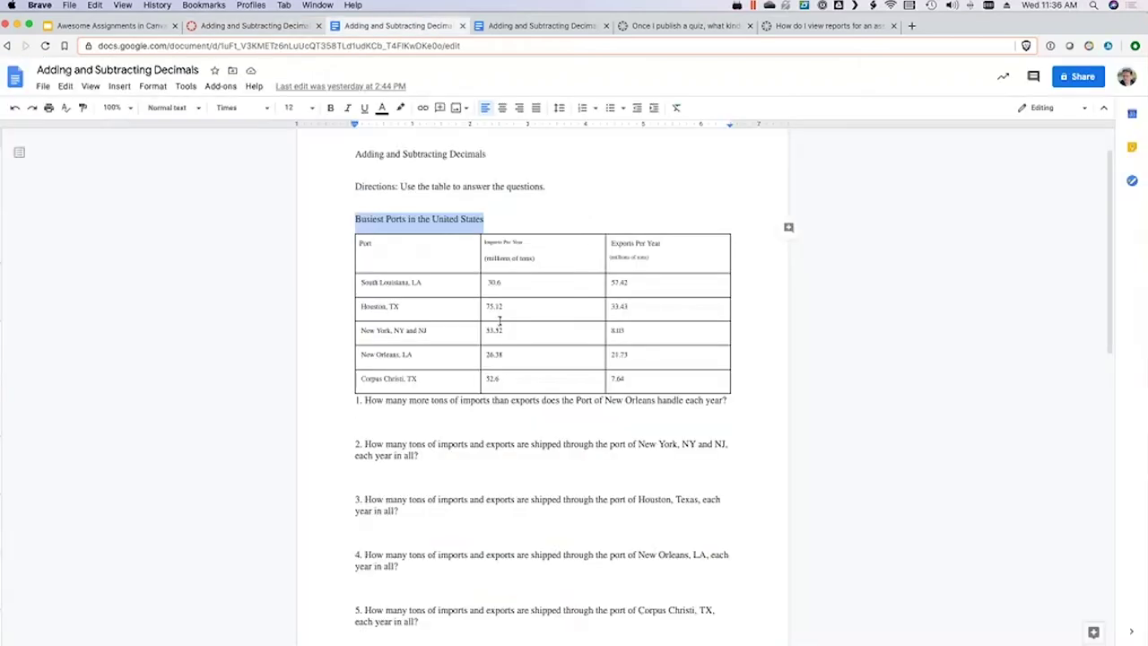
drag(500, 321, 535, 279)
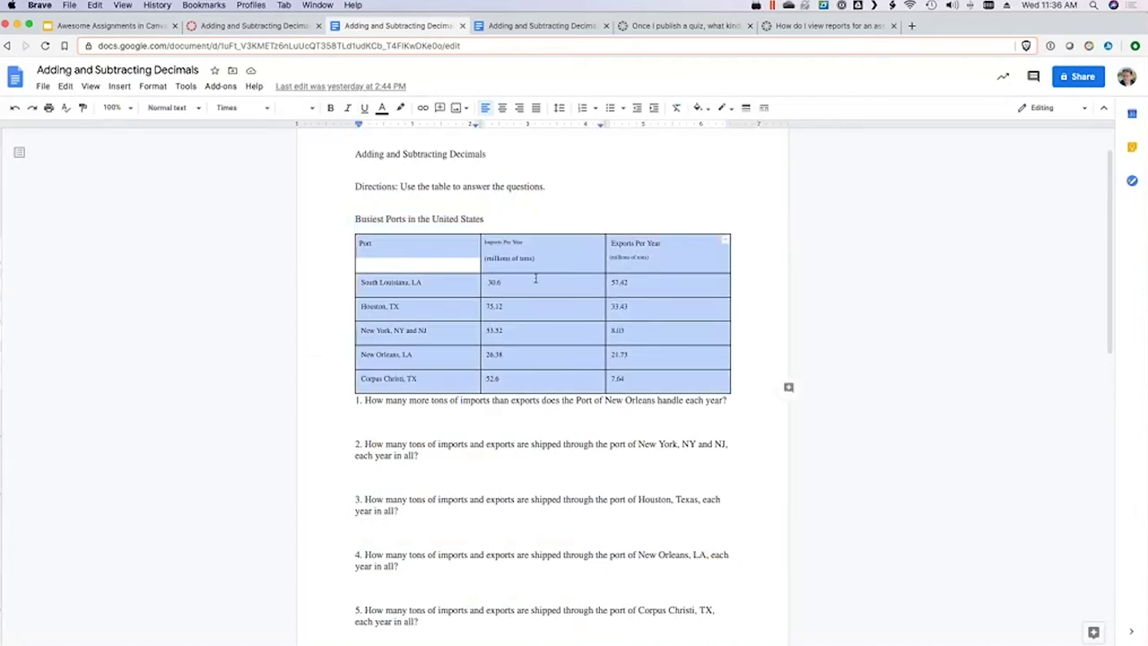
click(253, 26)
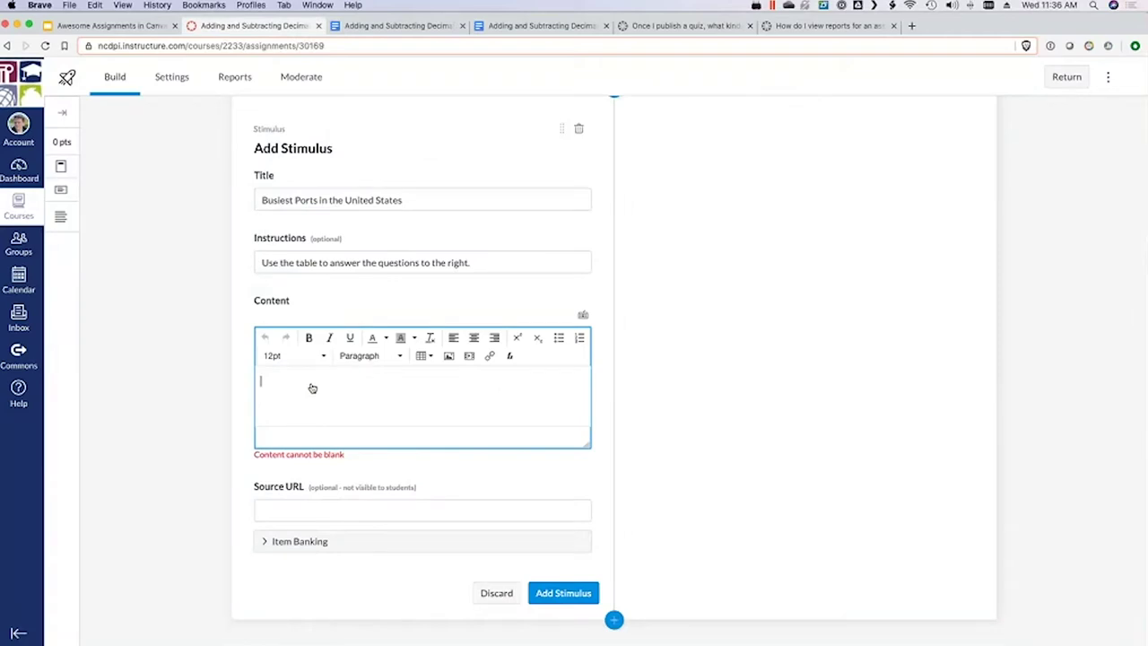
click(317, 399)
key(super+v)
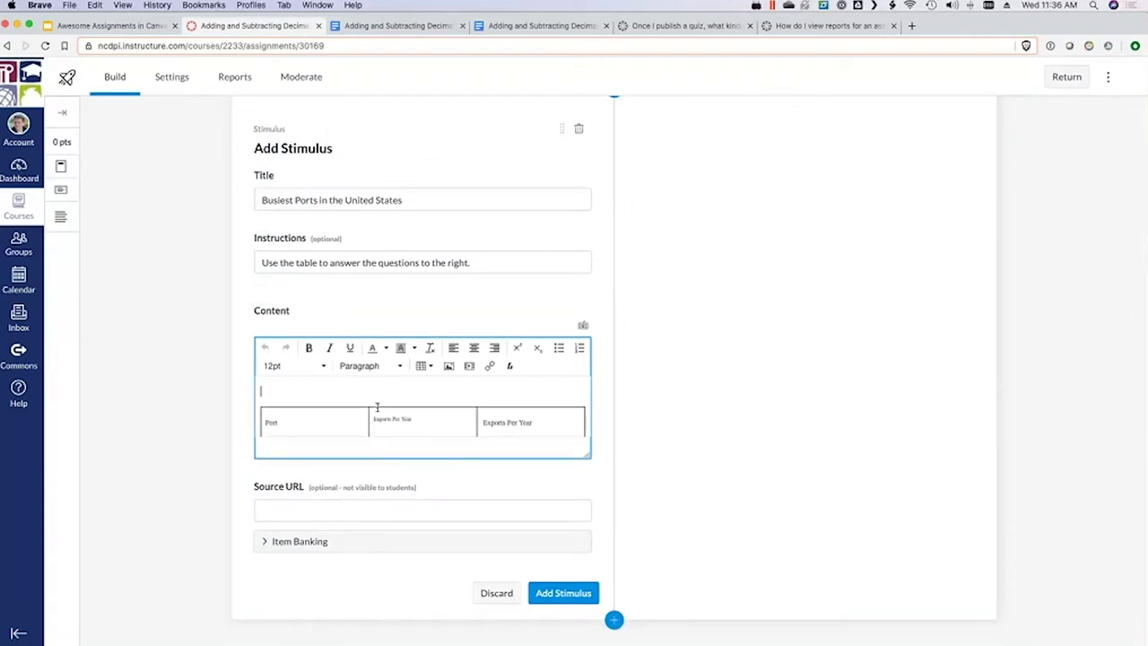
Step: Select the pasted table in the stimulus content and set its text size to 12 pt
click(381, 401)
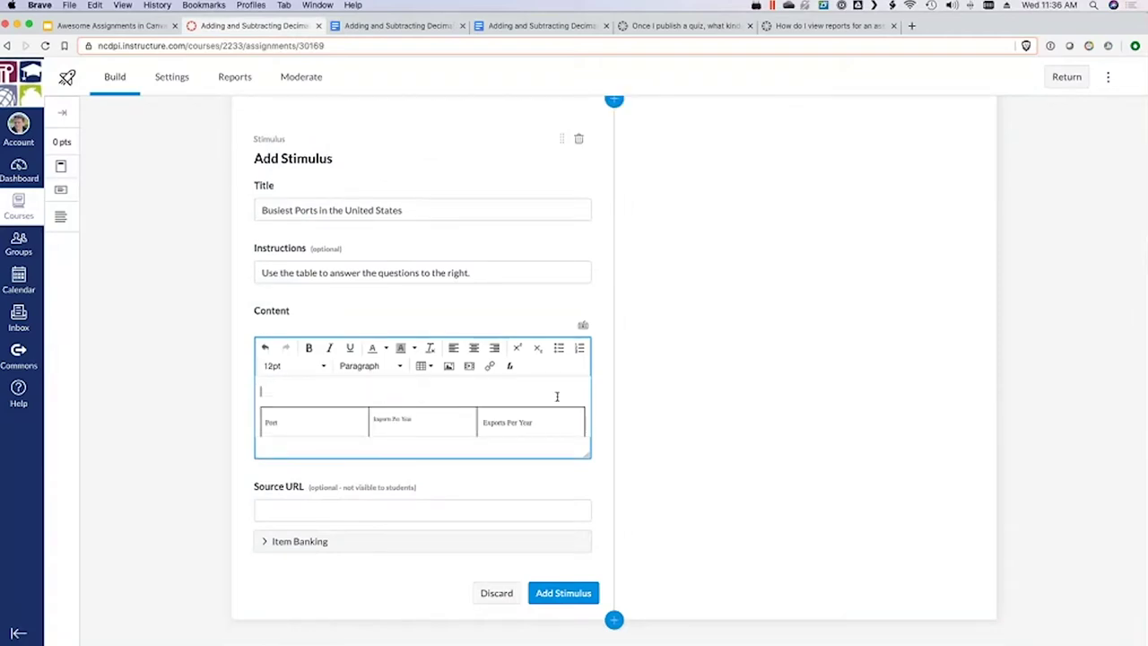
drag(262, 400, 524, 446)
click(314, 367)
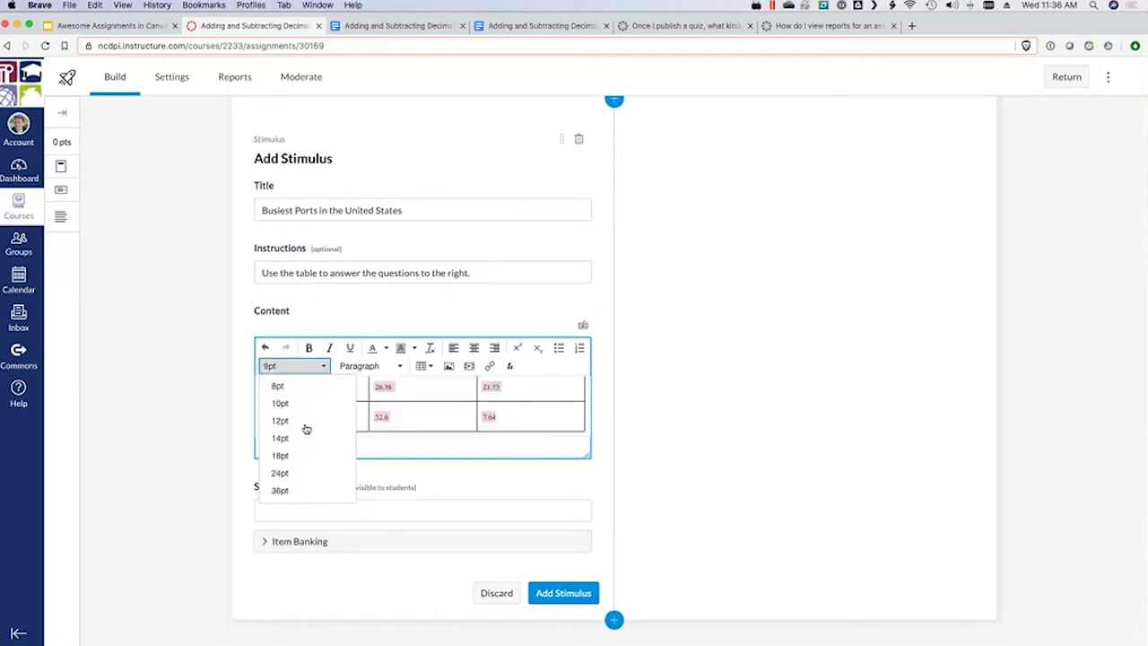
click(304, 423)
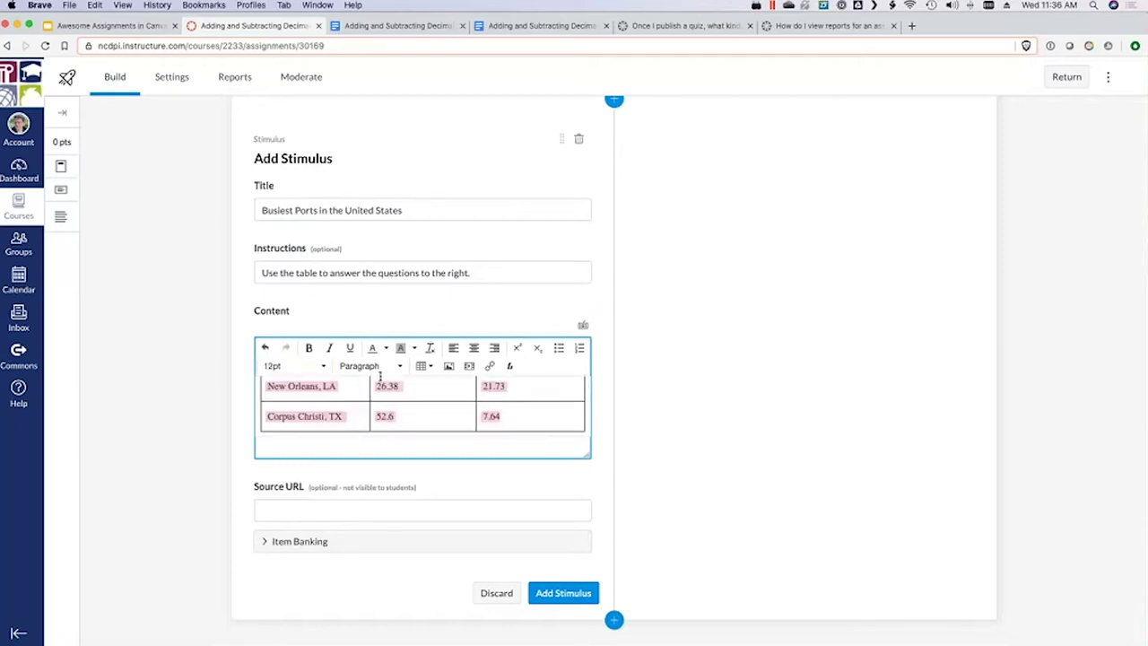
click(372, 366)
click(421, 400)
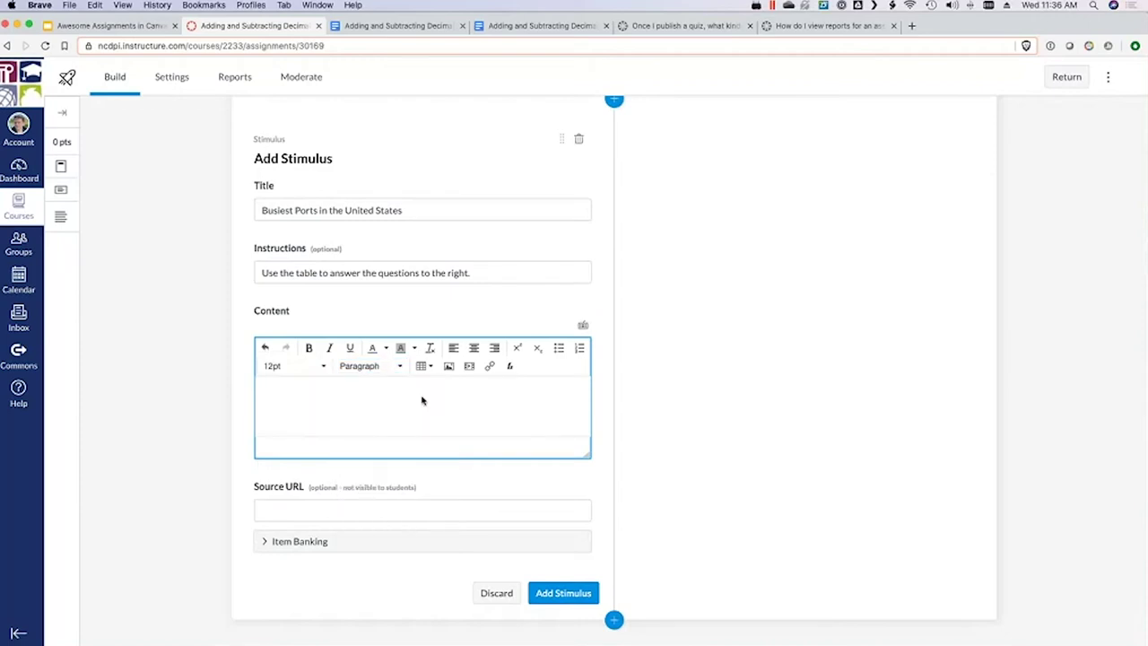
Step: Set the still-small Port and Imports Per Year header text of the table to 12 pt
scroll(394, 411, up, 2)
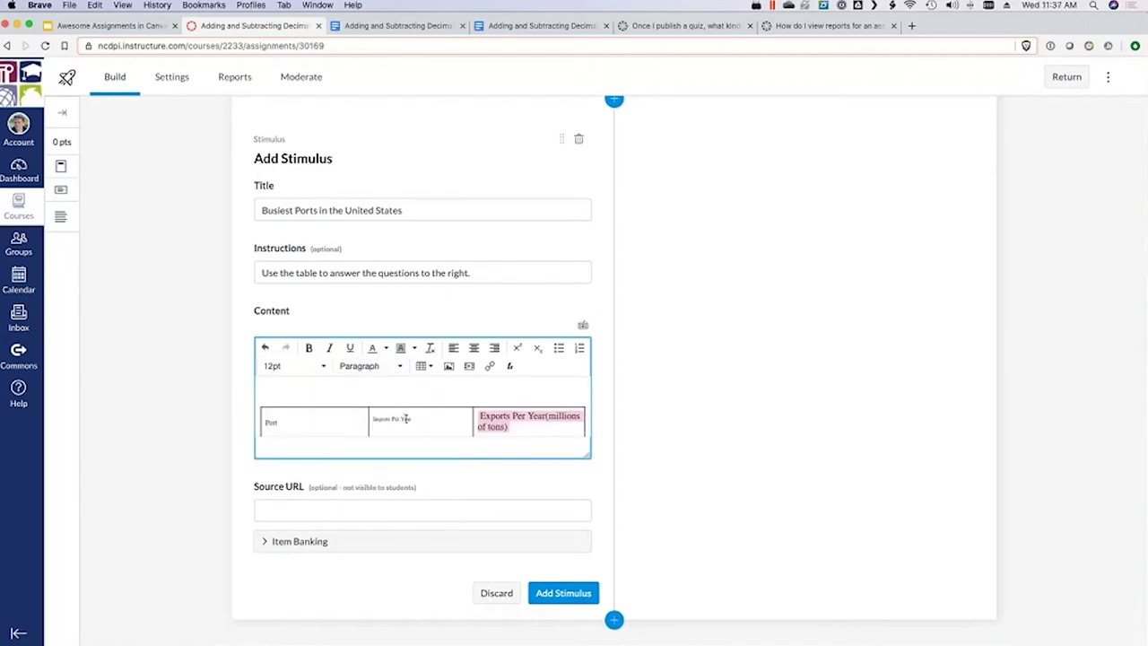
click(406, 419)
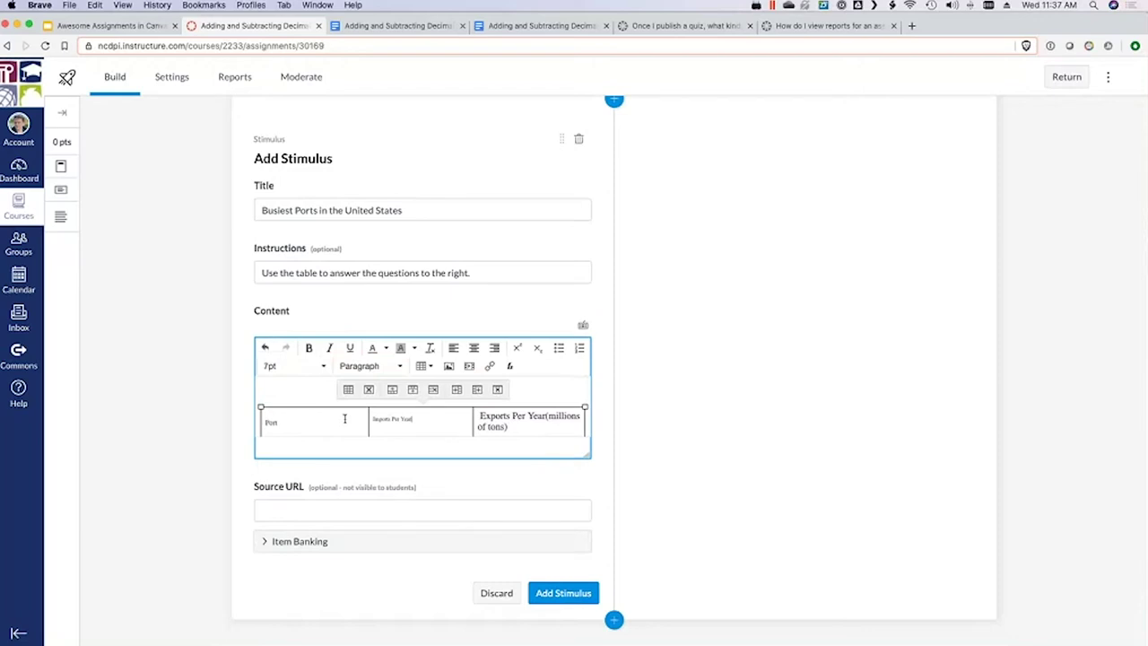
drag(269, 423, 394, 419)
click(296, 366)
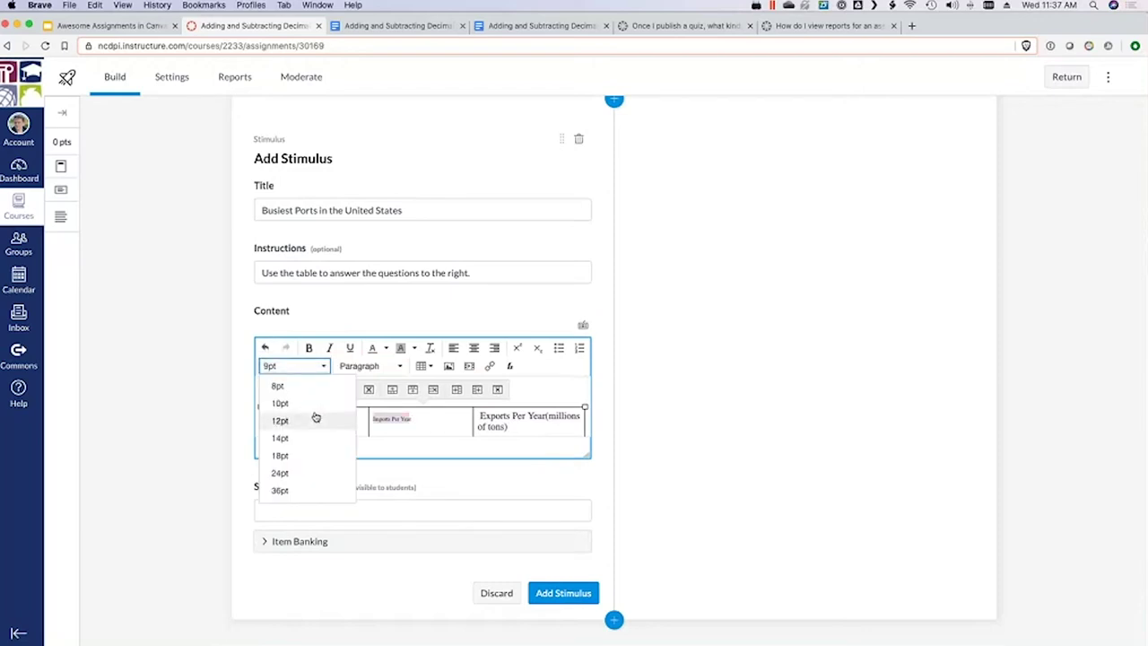
click(315, 417)
click(399, 367)
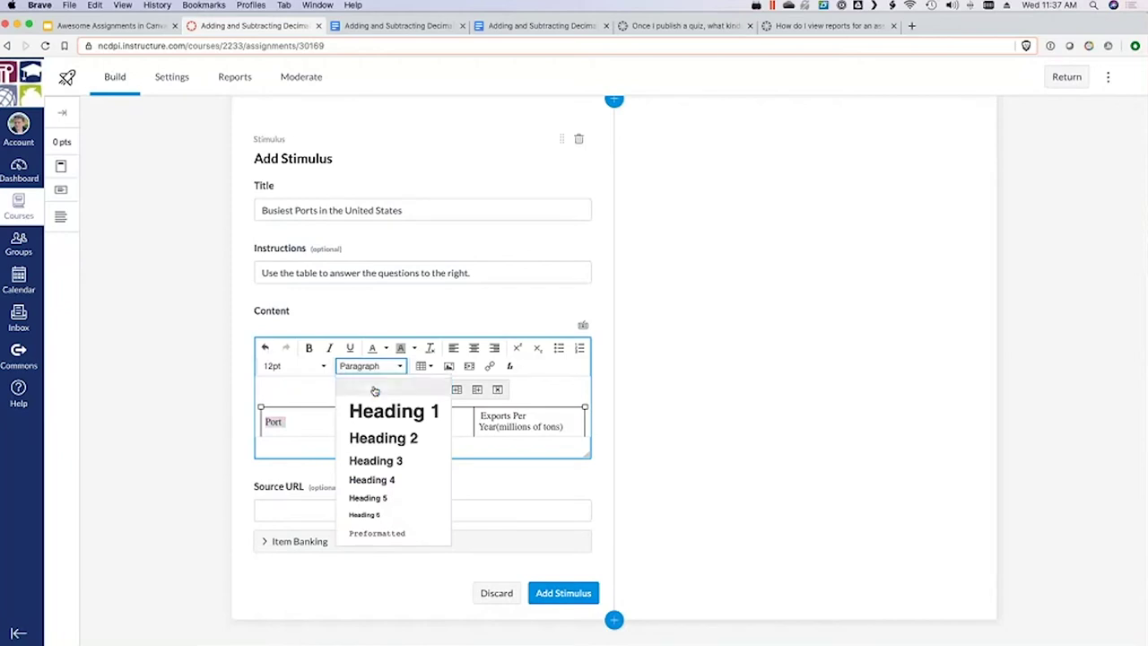
key(Escape)
click(400, 410)
Step: Apply the Paragraph style to the full "Imports Per Year (millions of tons)" header and check the remaining table rows
scroll(418, 405, down, 1)
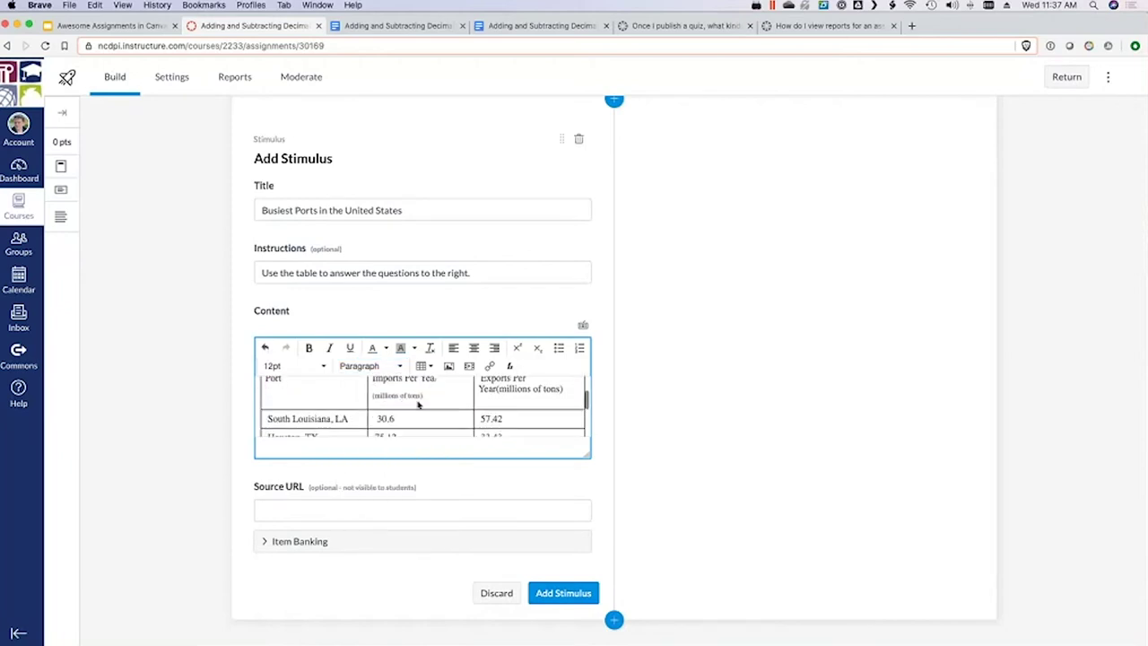
drag(417, 405, 436, 379)
scroll(435, 379, up, 1)
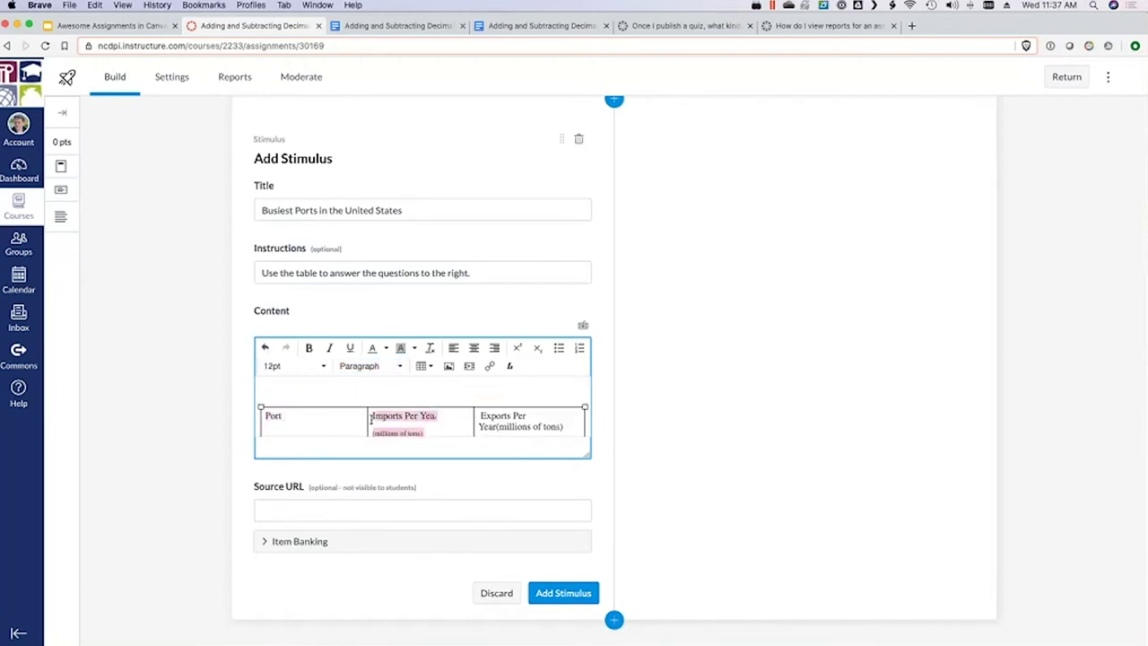
click(304, 365)
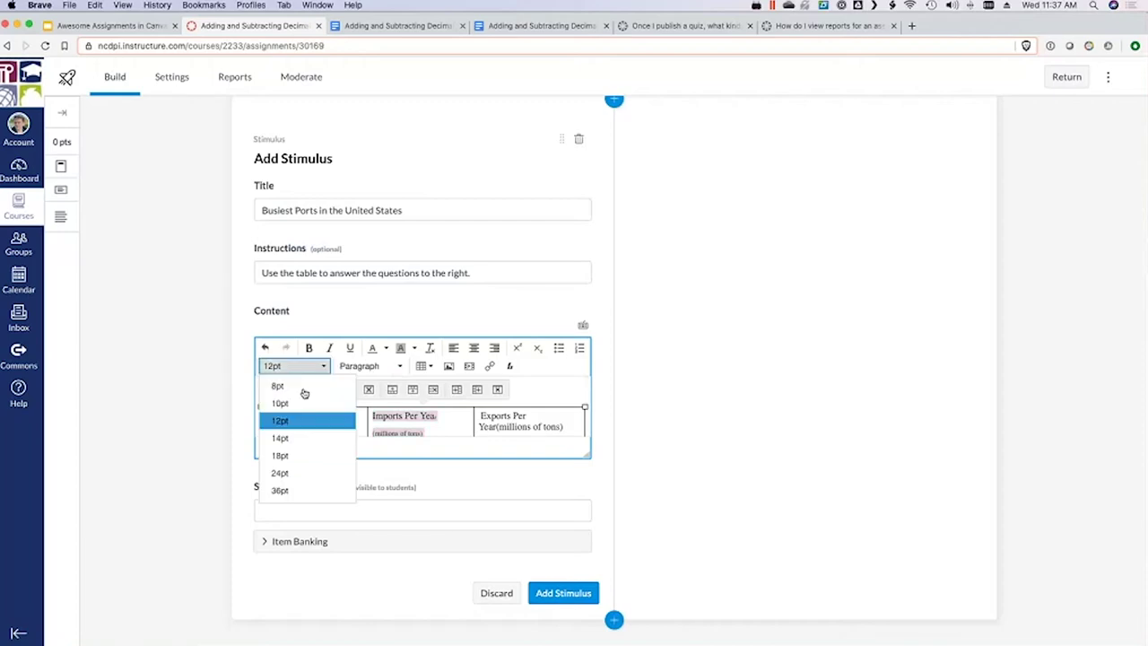
key(Escape)
click(389, 369)
click(389, 397)
click(428, 402)
scroll(463, 410, down, 5)
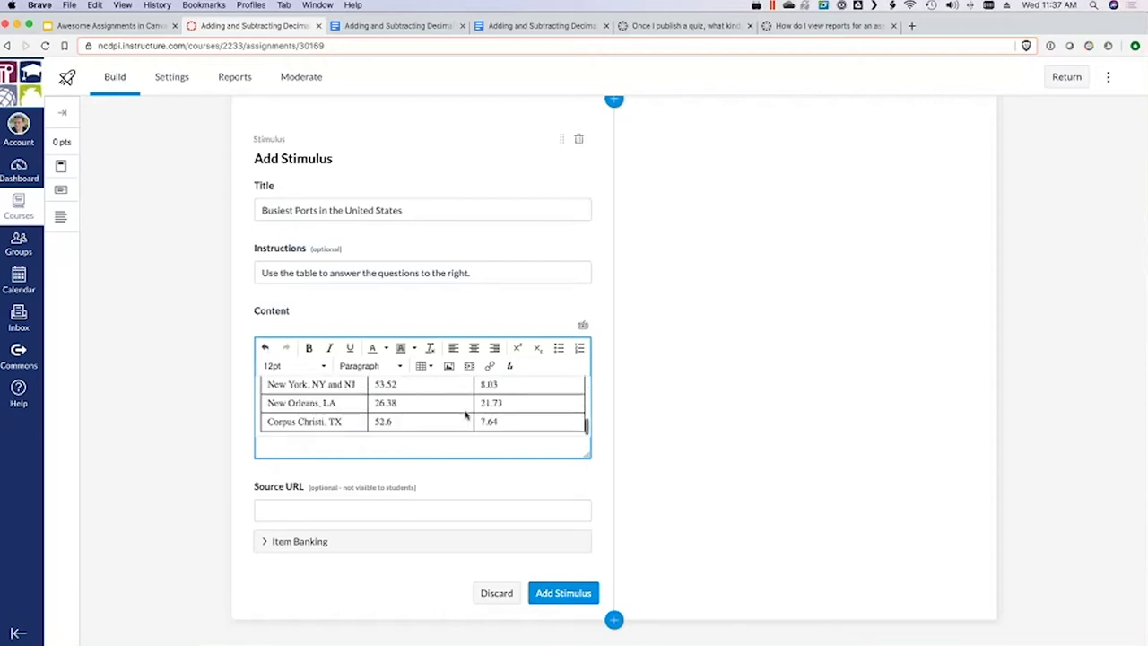
scroll(466, 413, down, 1)
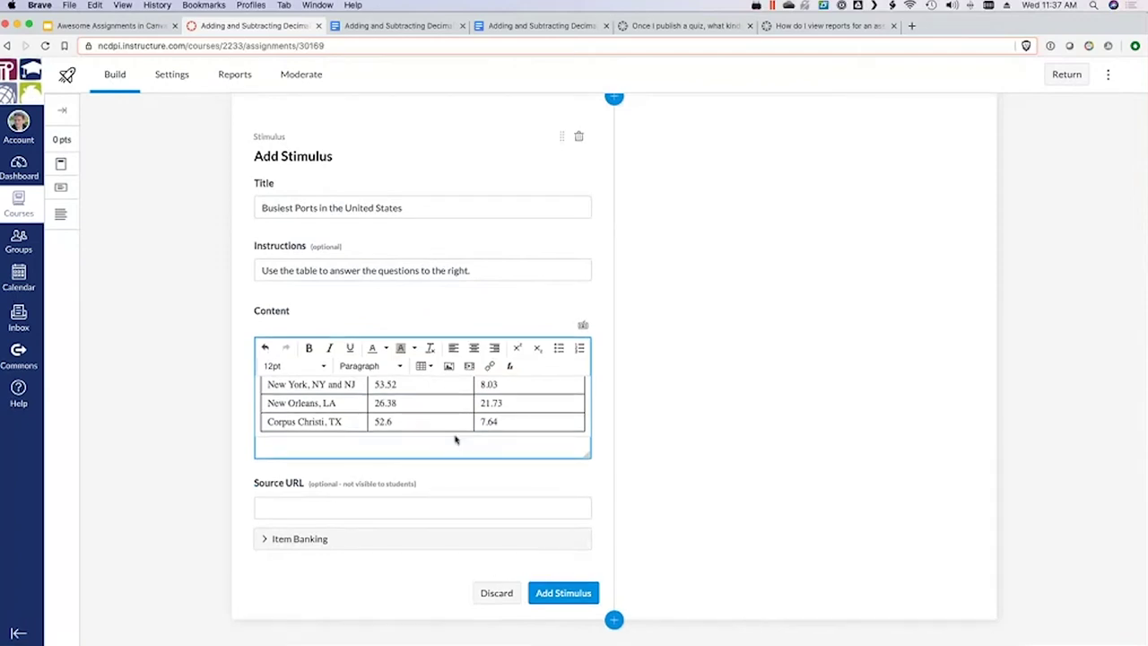
Step: Examine the optional Source URL field and the Item Banking section of the Busiest Ports stimulus form
scroll(455, 440, up, 1)
click(359, 506)
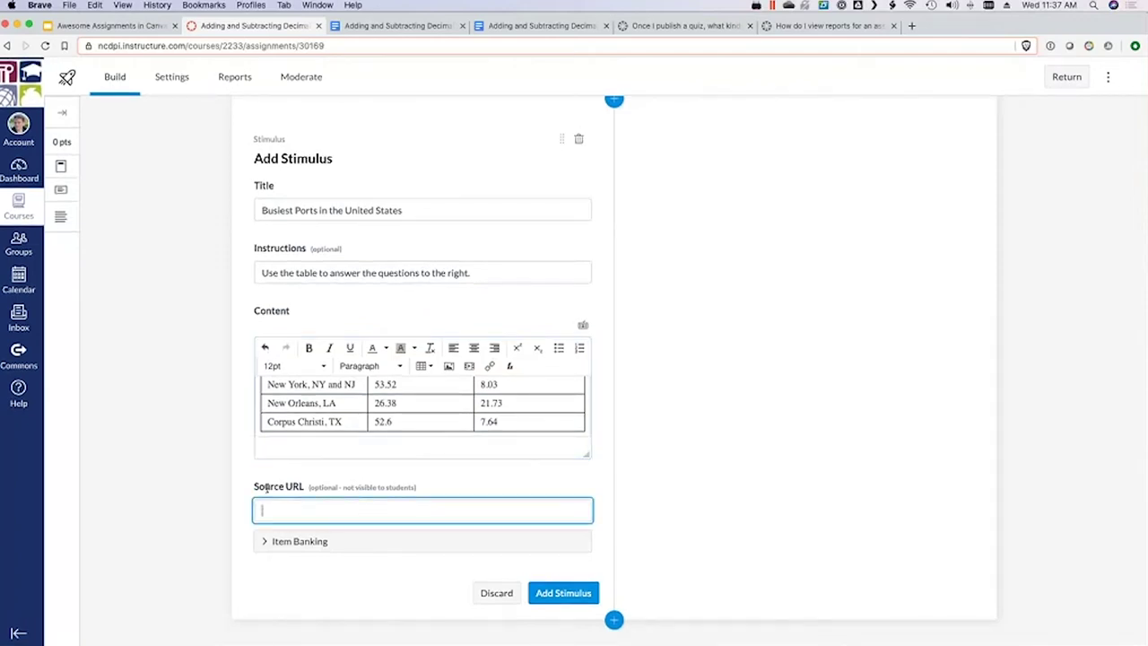
click(313, 491)
click(309, 515)
drag(402, 486, 354, 490)
click(345, 491)
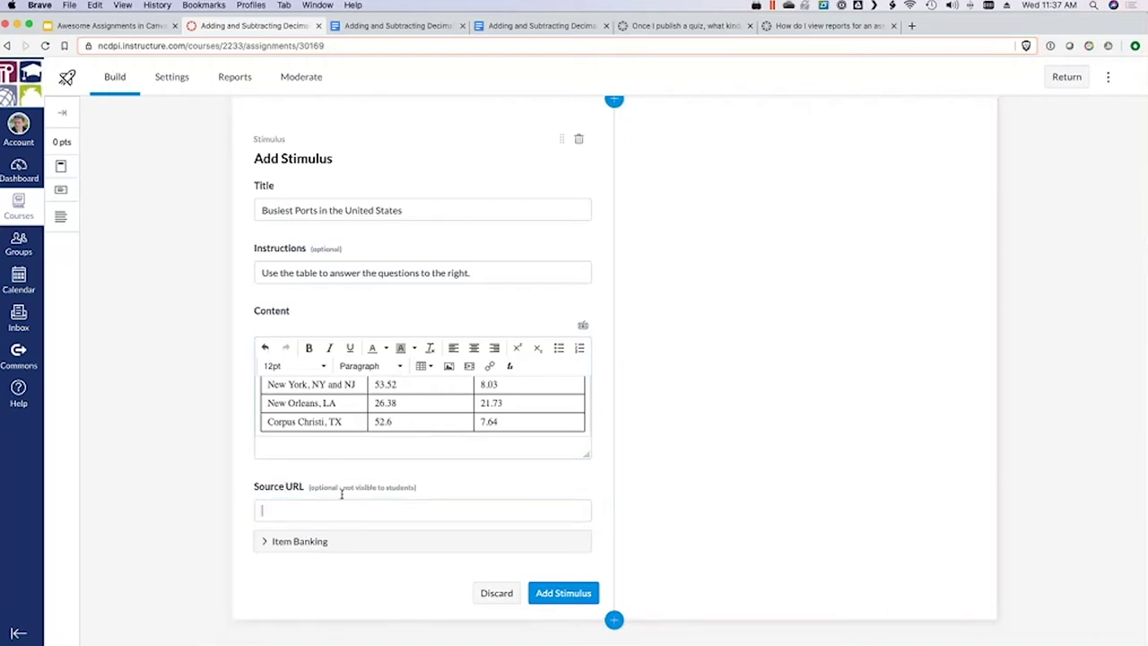
click(268, 543)
scroll(422, 556, down, 1)
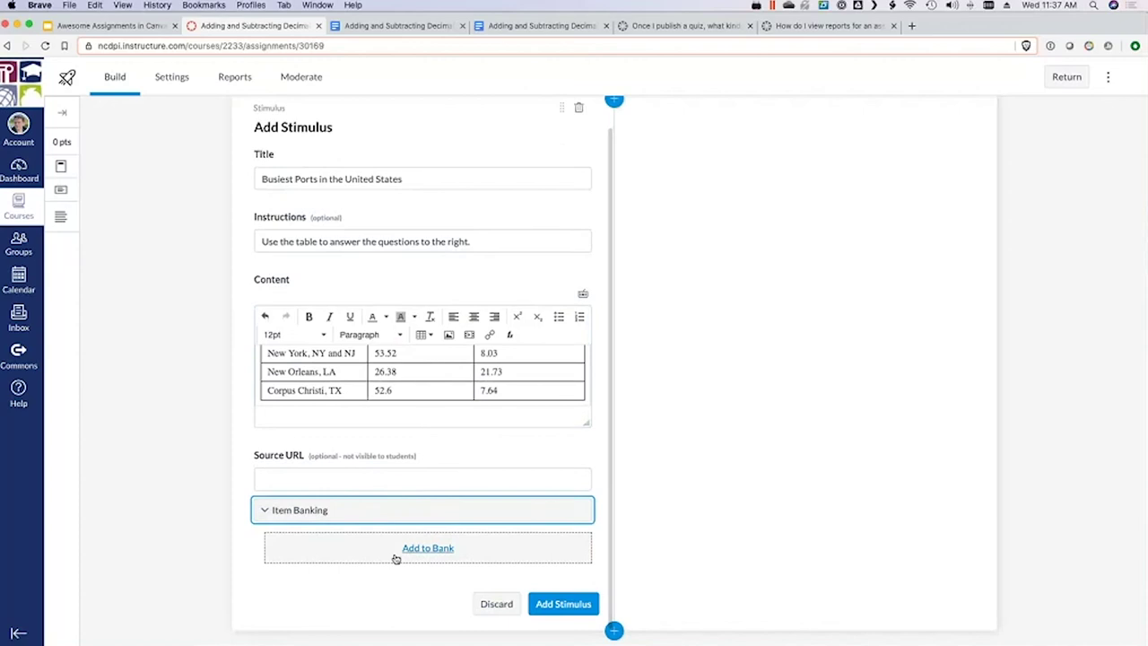
click(281, 512)
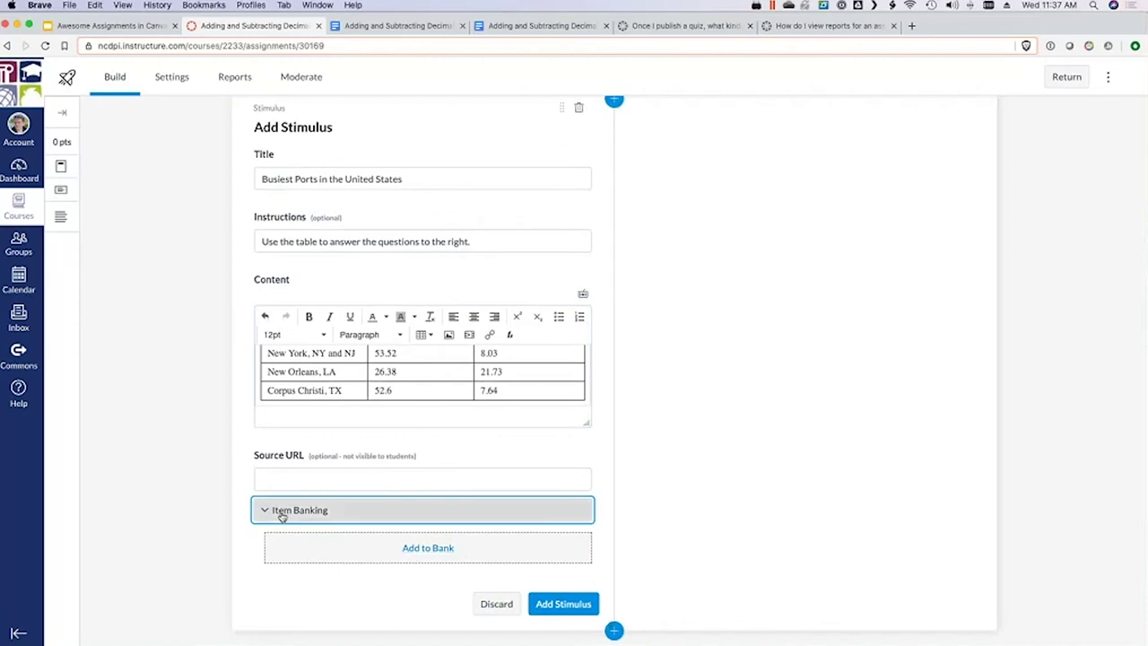
Step: Add the Busiest Ports in the United States stimulus to the quiz and review its rendered table
click(542, 593)
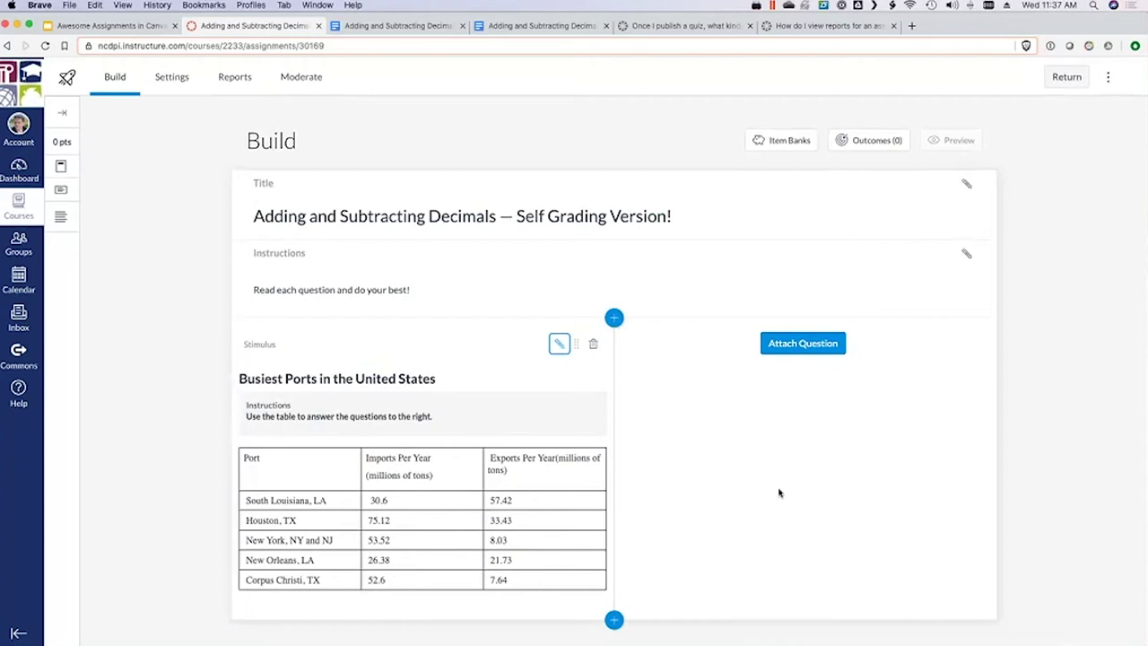
scroll(1080, 389, down, 1)
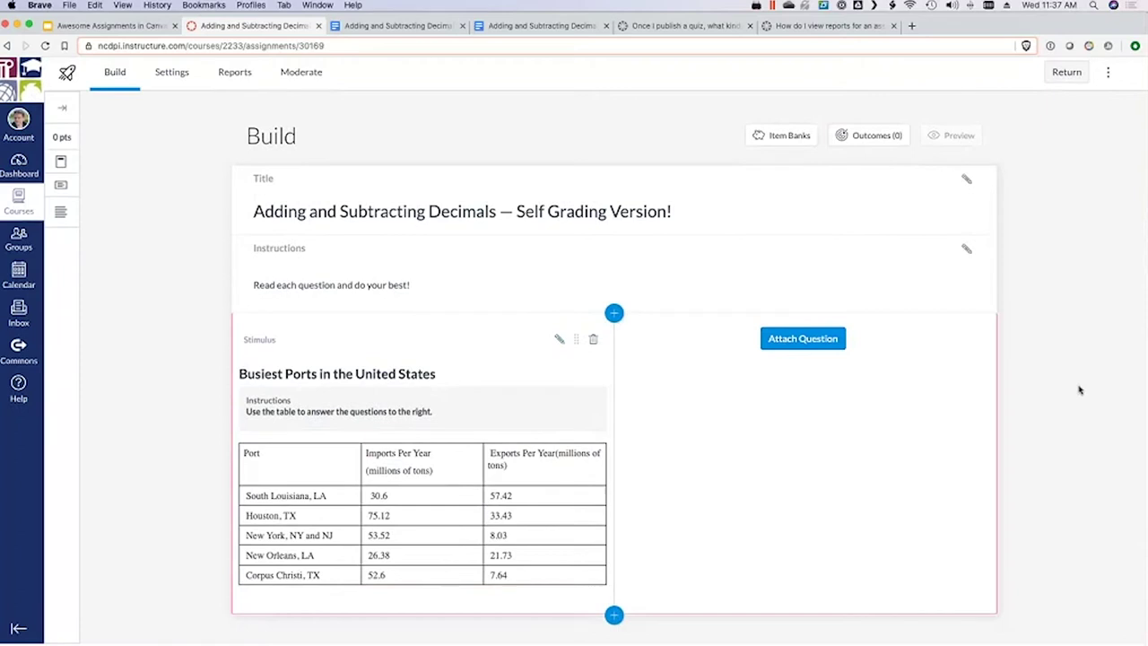
scroll(1067, 403, up, 1)
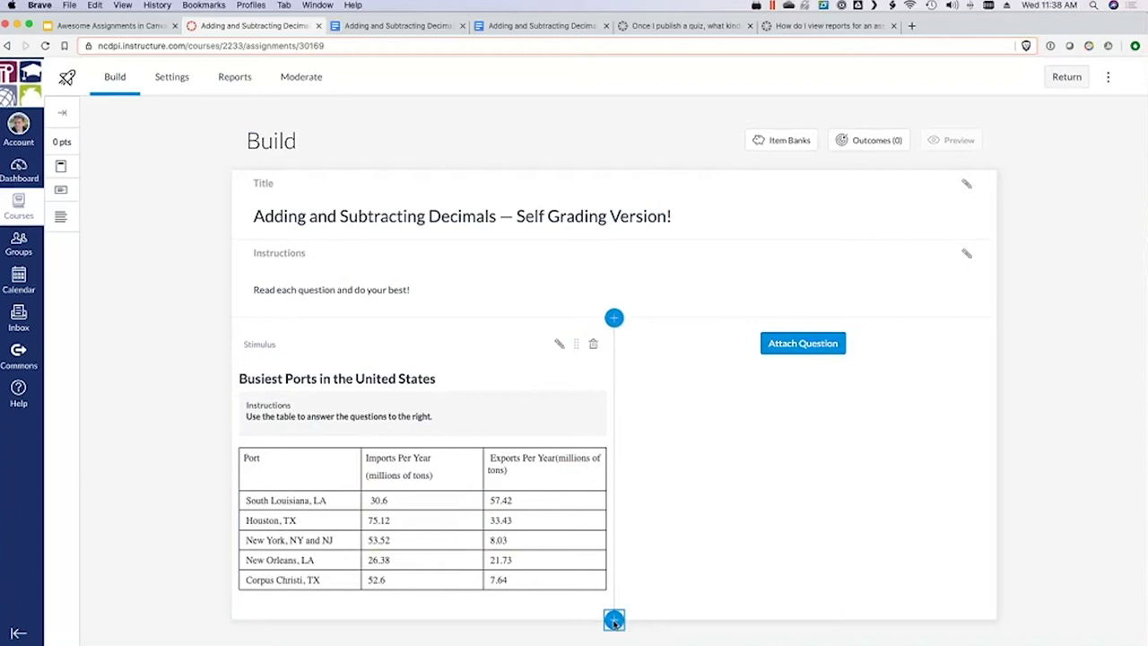
Step: Copy the text of question 1, about the Port of New Orleans, from the Adding and Subtracting Decimals Google Docs worksheet
click(614, 619)
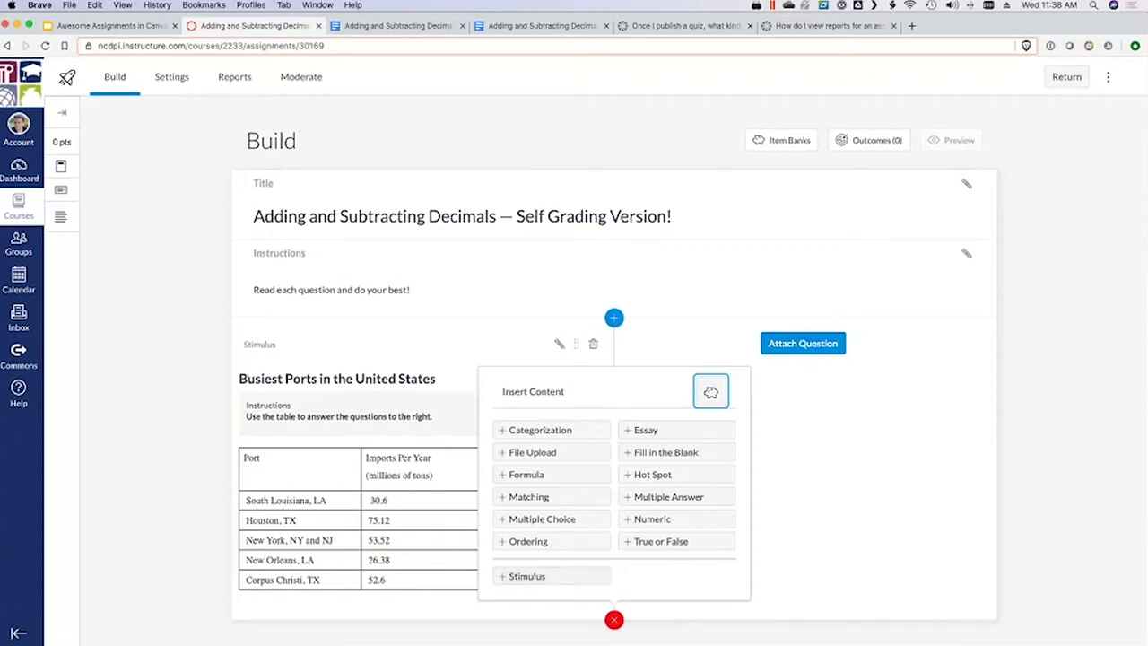
click(837, 518)
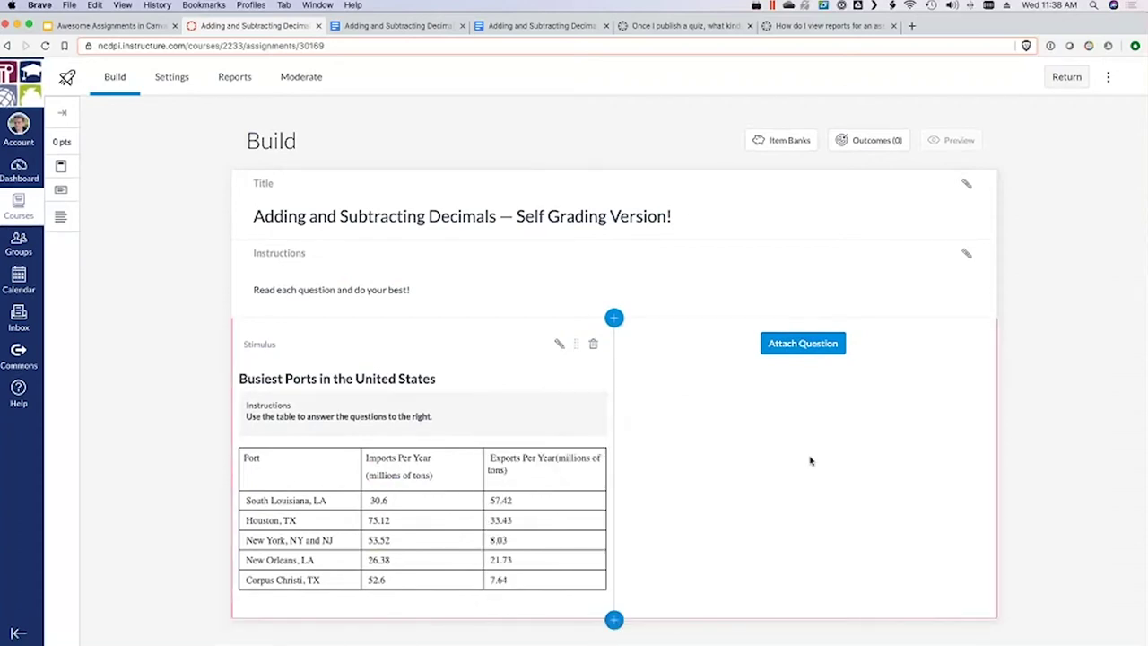
click(790, 351)
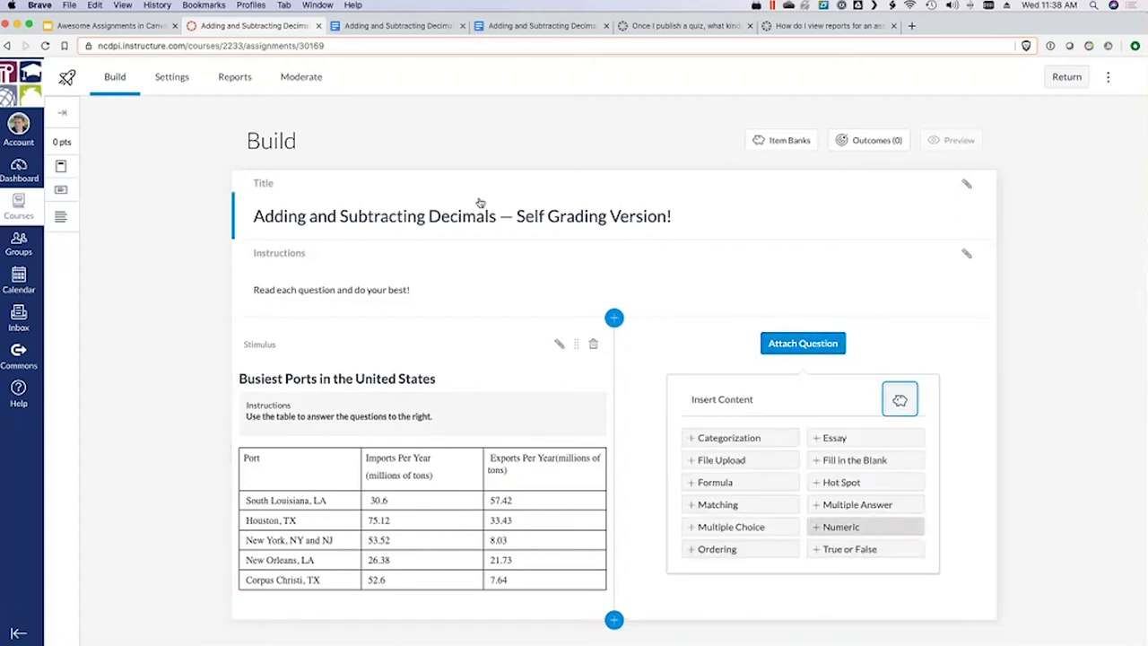
click(395, 26)
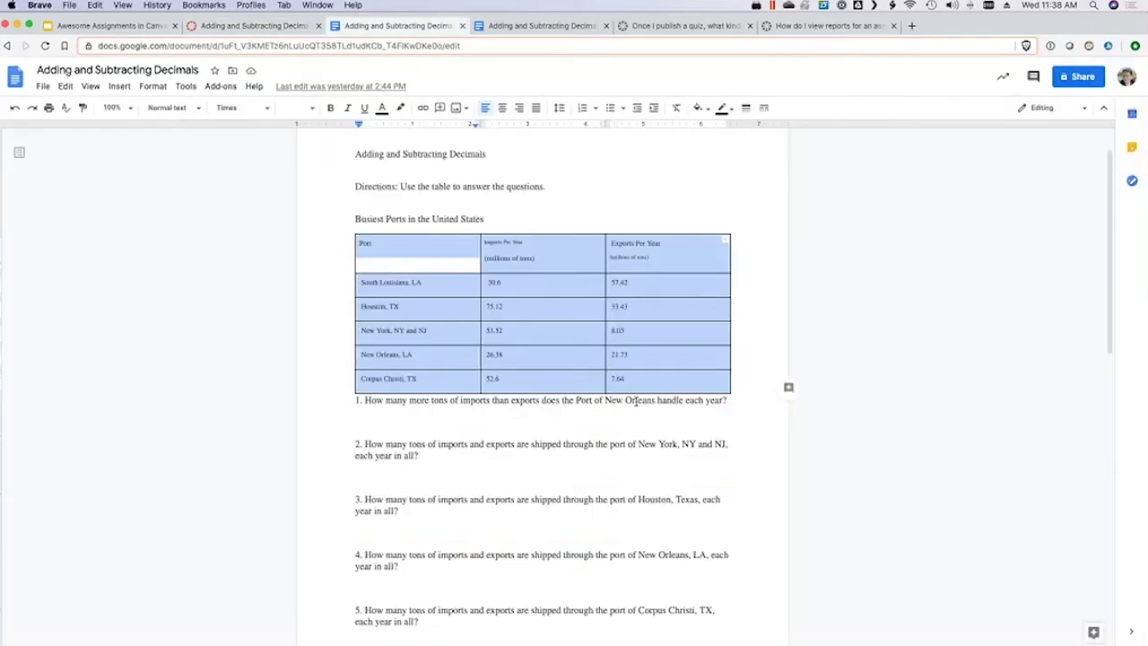
triple_click(665, 400)
key(super+c)
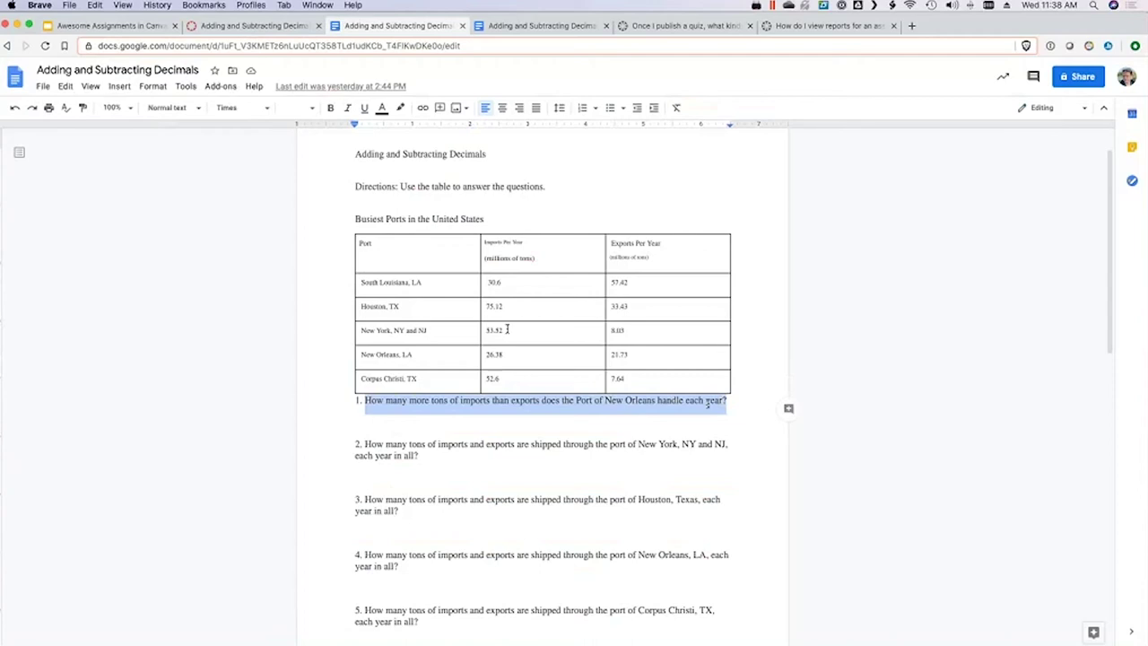
Step: Back in the quiz builder, attach a Numeric question to the Busiest Ports stimulus and title it "Difference New Orleans"
click(251, 29)
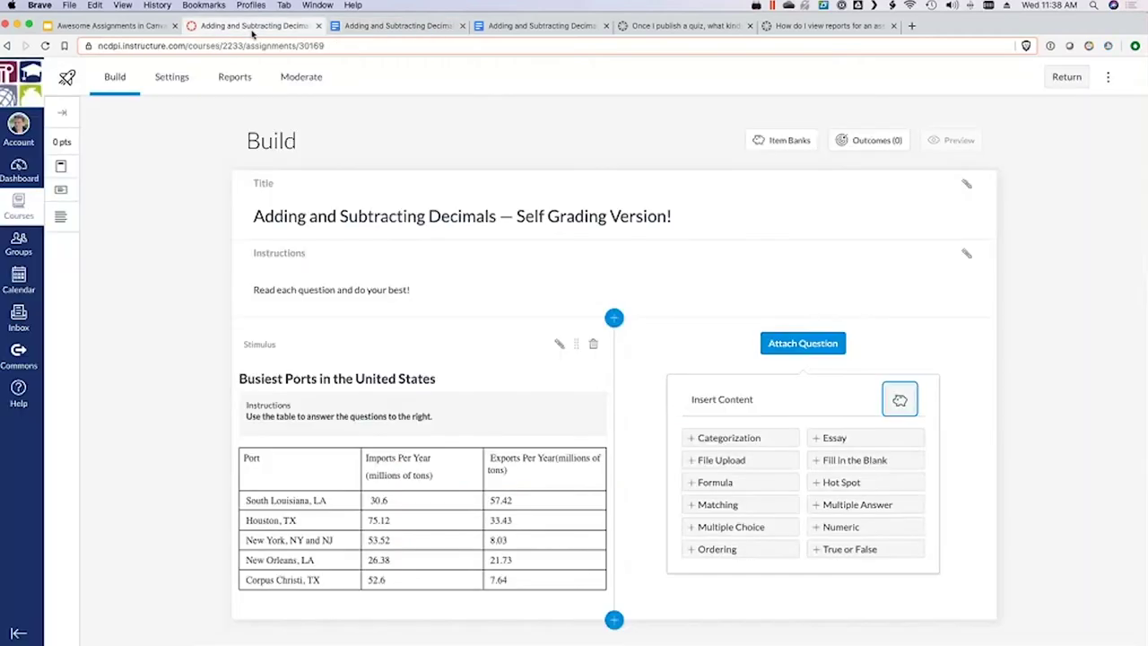
click(850, 531)
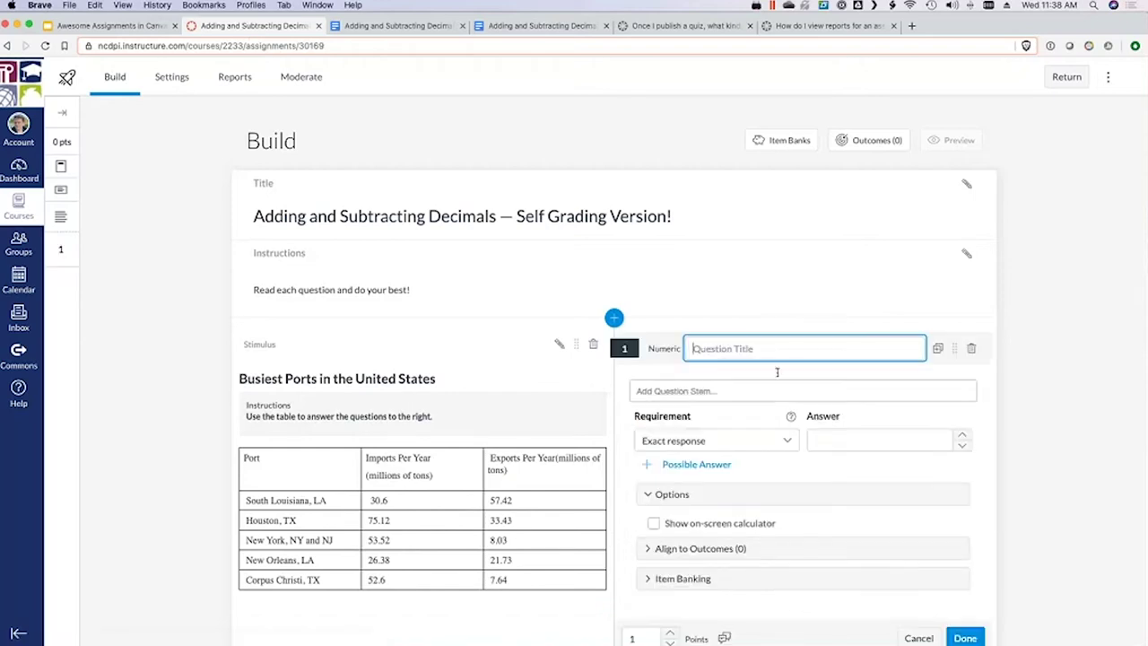
scroll(1025, 455, down, 1)
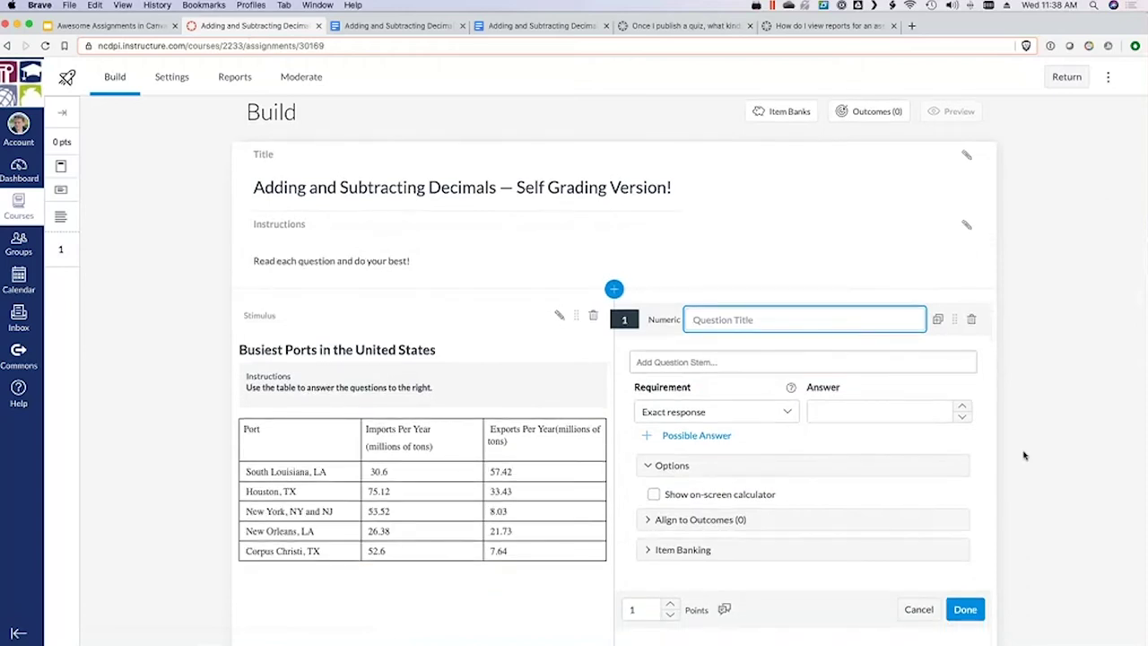
scroll(1025, 456, down, 1)
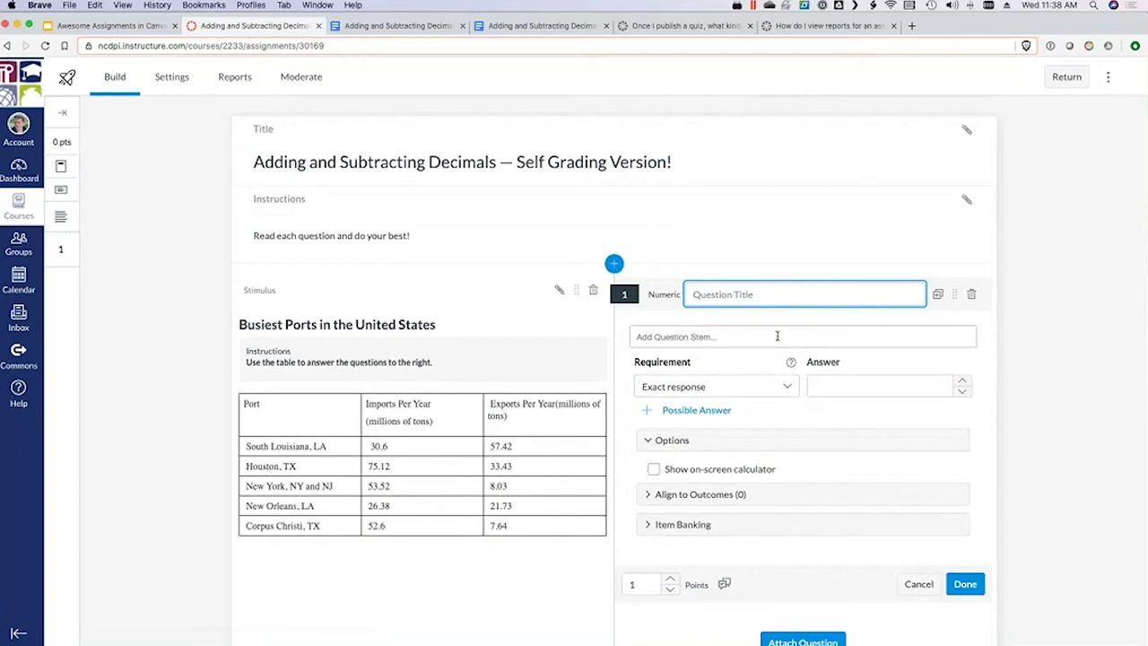
click(777, 336)
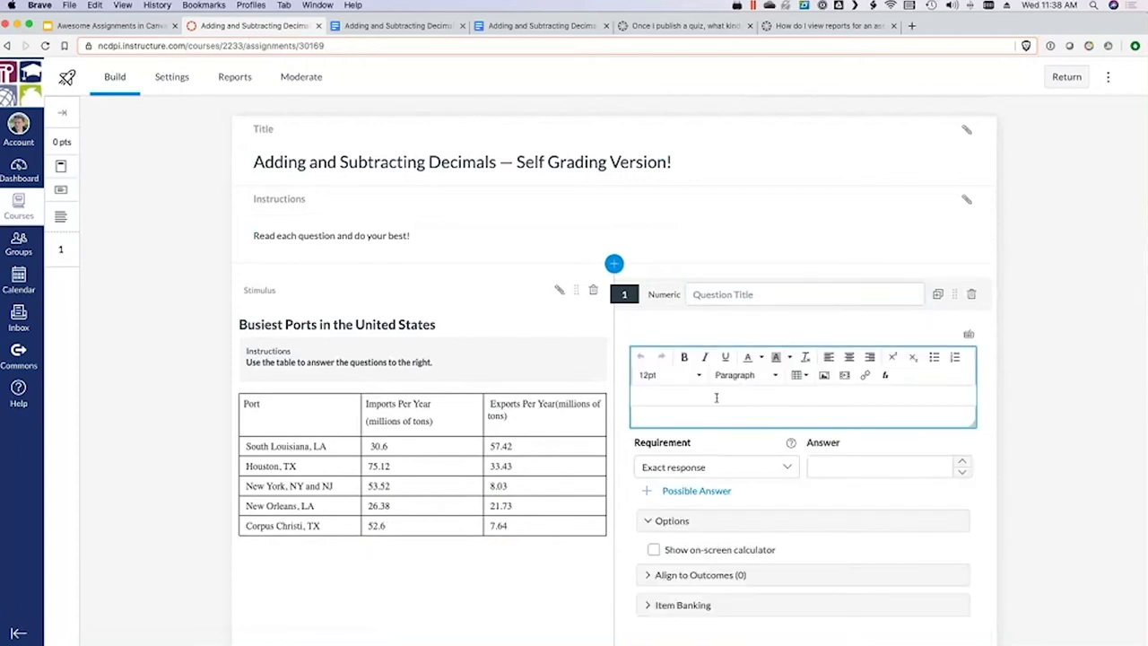
click(795, 313)
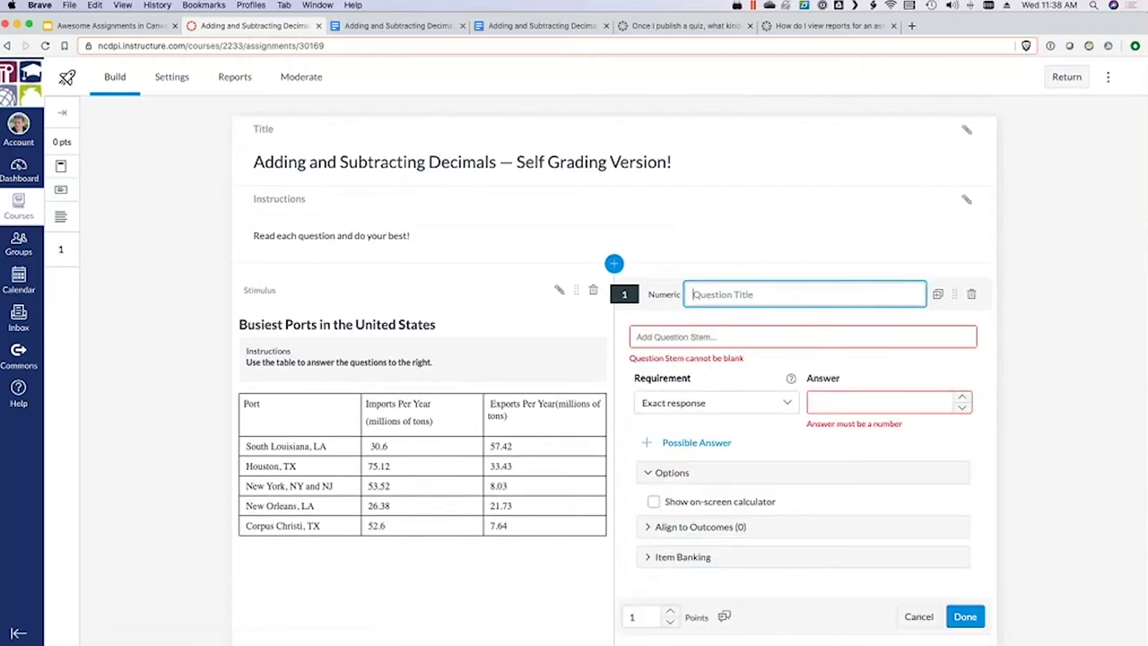
key(ctrl+Tab)
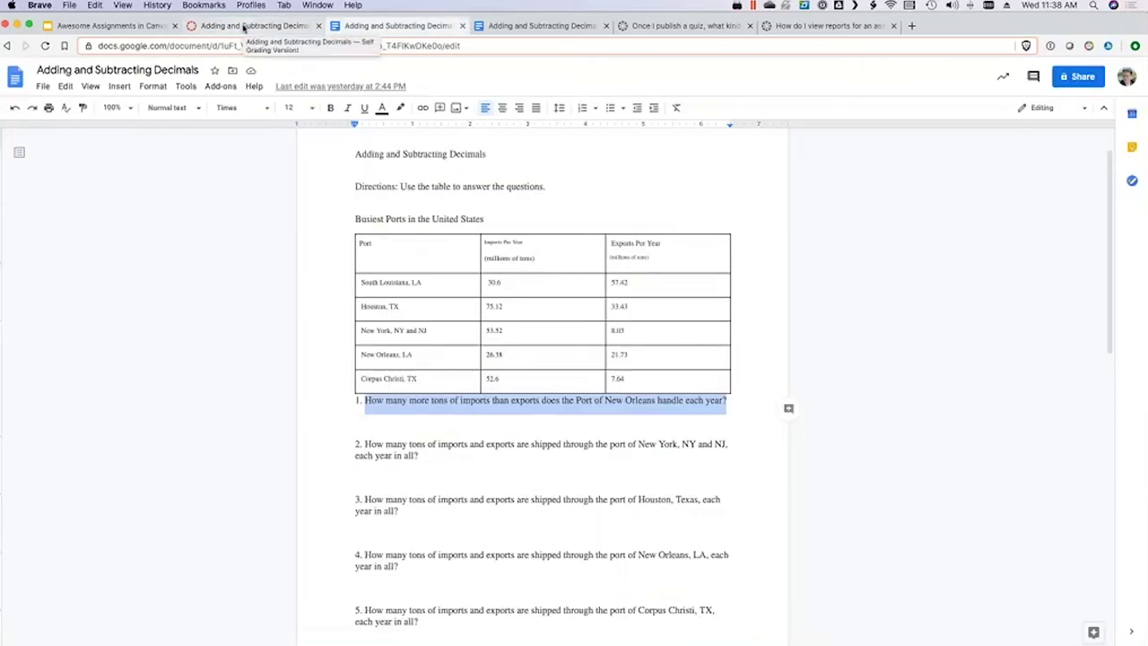
click(243, 27)
text(Difference New Orleans)
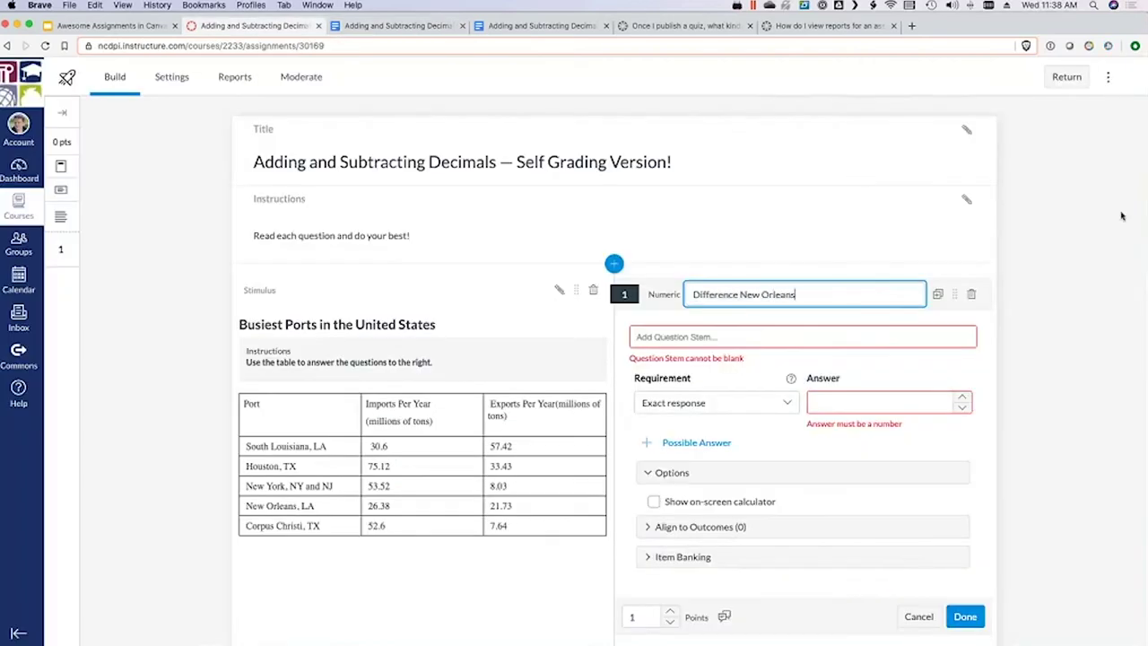
Step: Paste the copied New Orleans imports and exports question as the question stem and make the stem editor slightly taller
key(Tab)
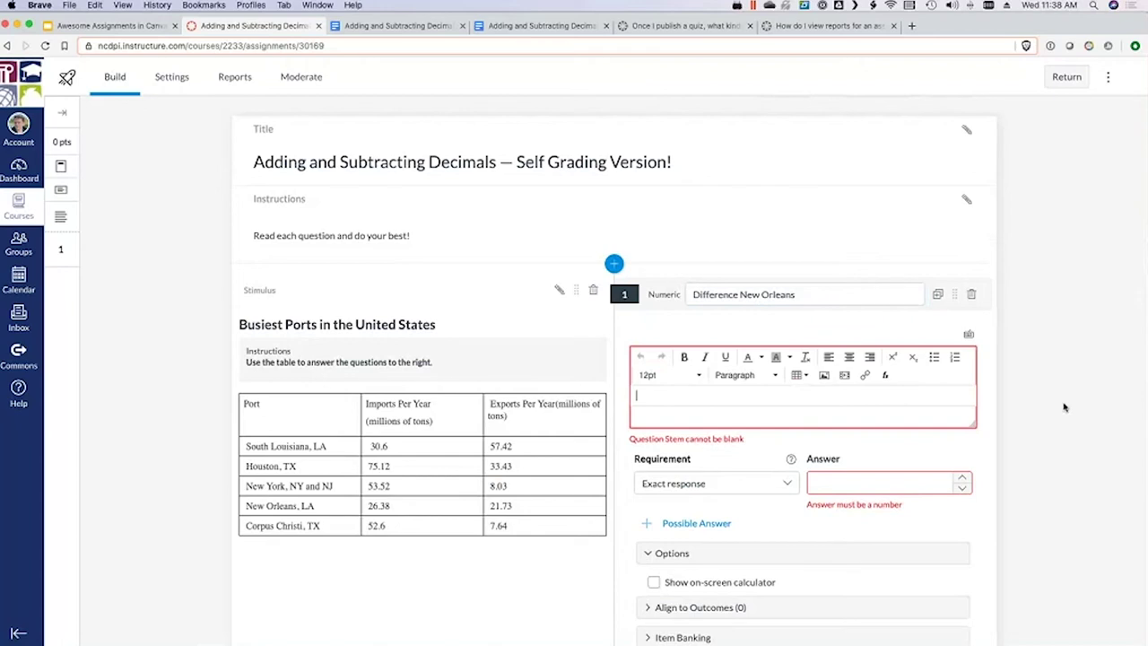
right_click(833, 397)
click(866, 483)
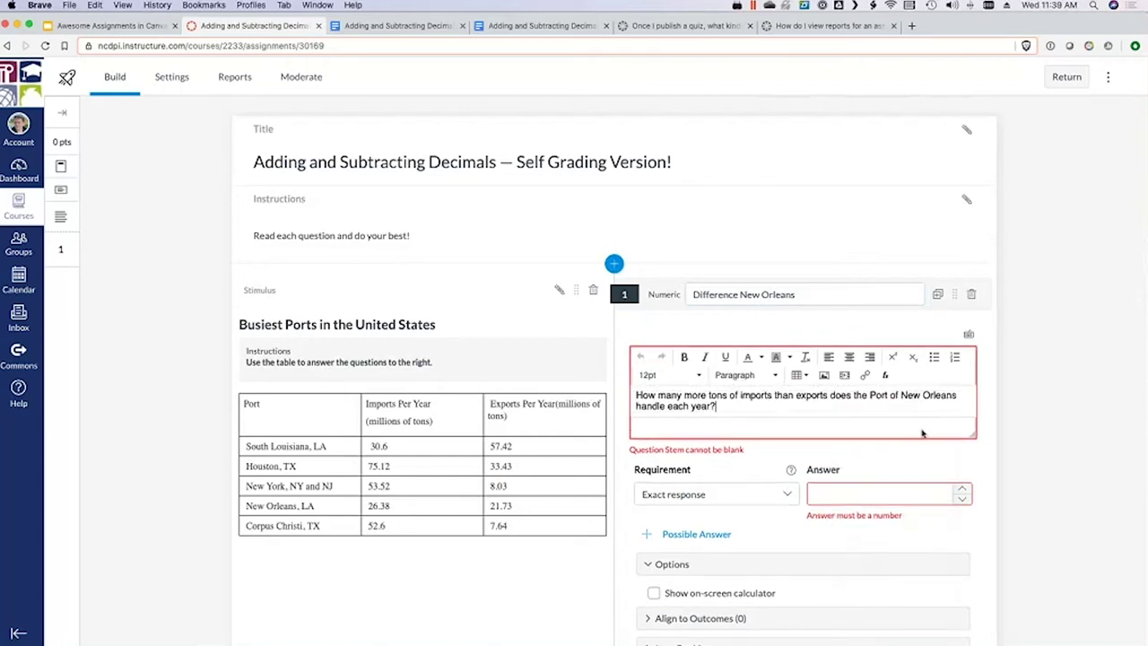
drag(975, 436, 976, 451)
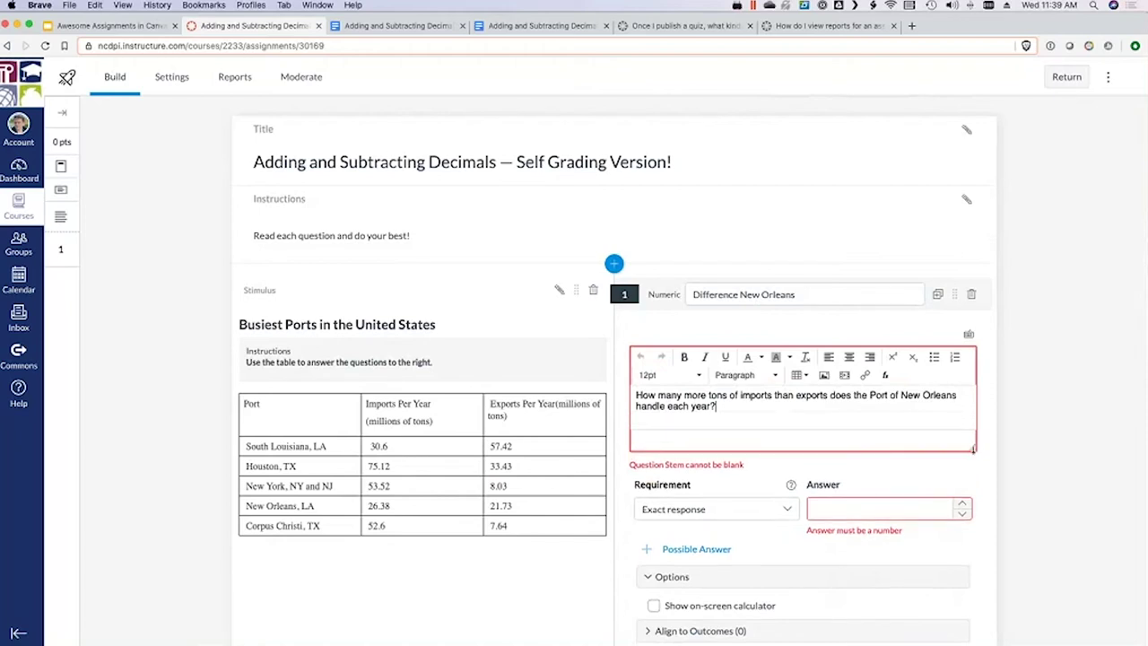
click(1062, 418)
Step: Review the answer requirement options of the numeric question and choose Exact response
scroll(1053, 446, down, 1)
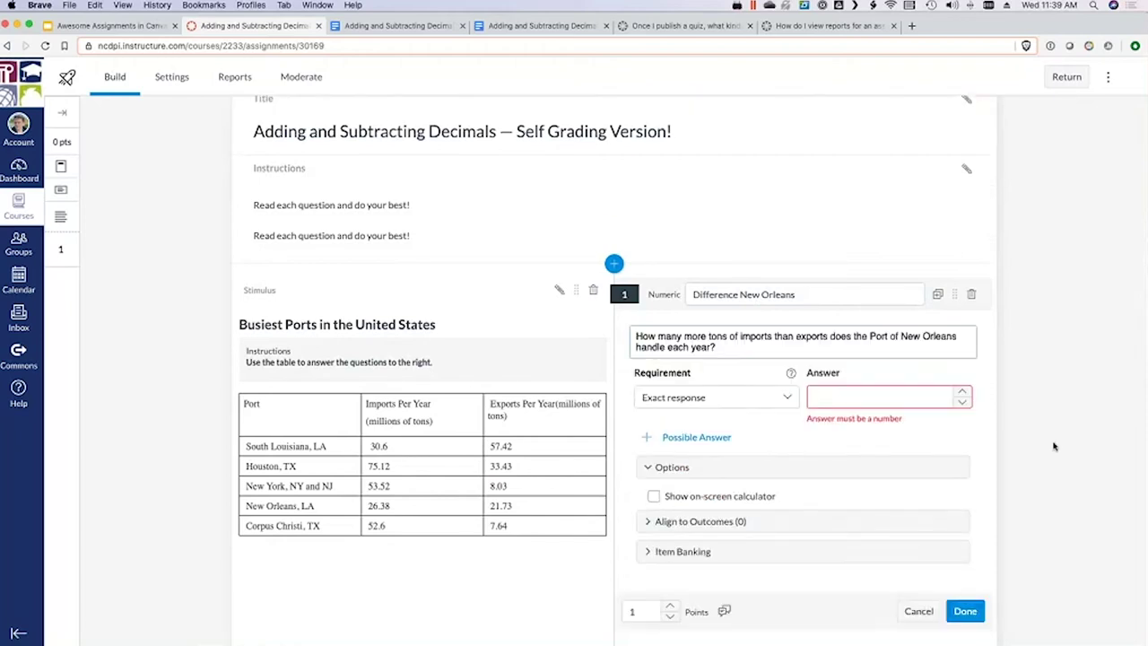
scroll(987, 419, down, 1)
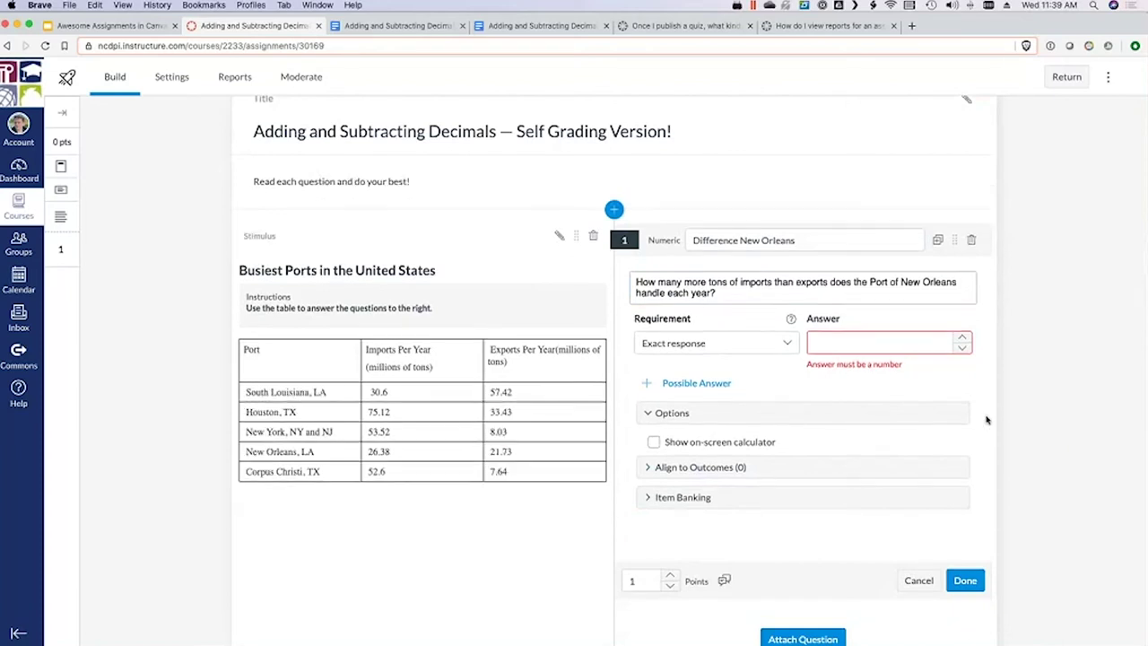
click(762, 345)
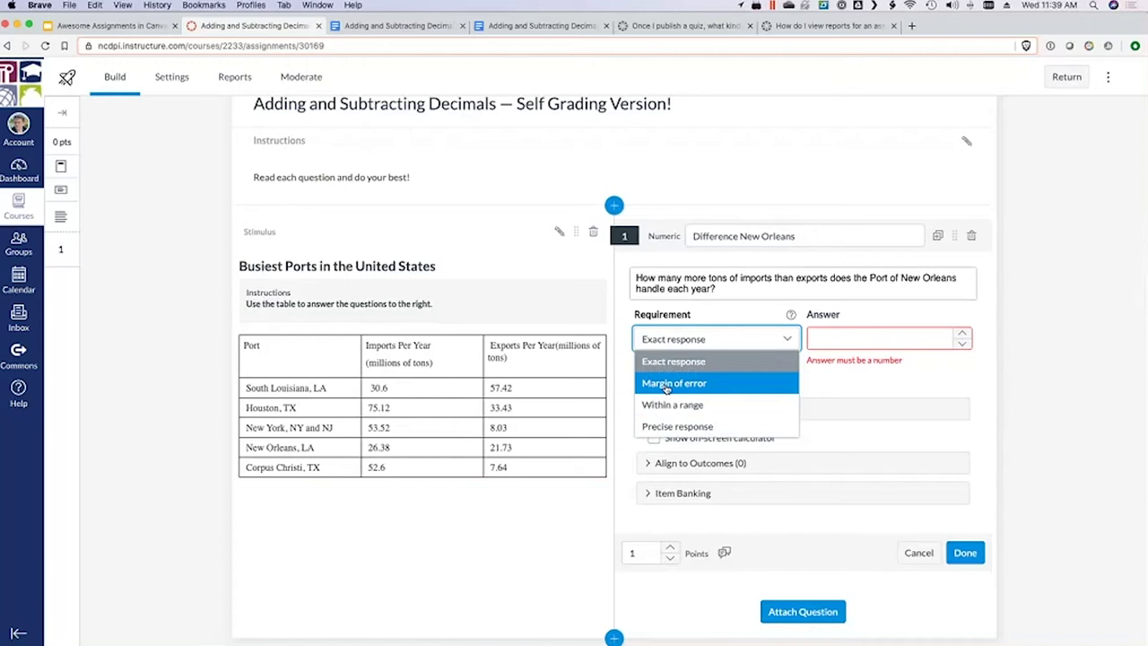
click(693, 363)
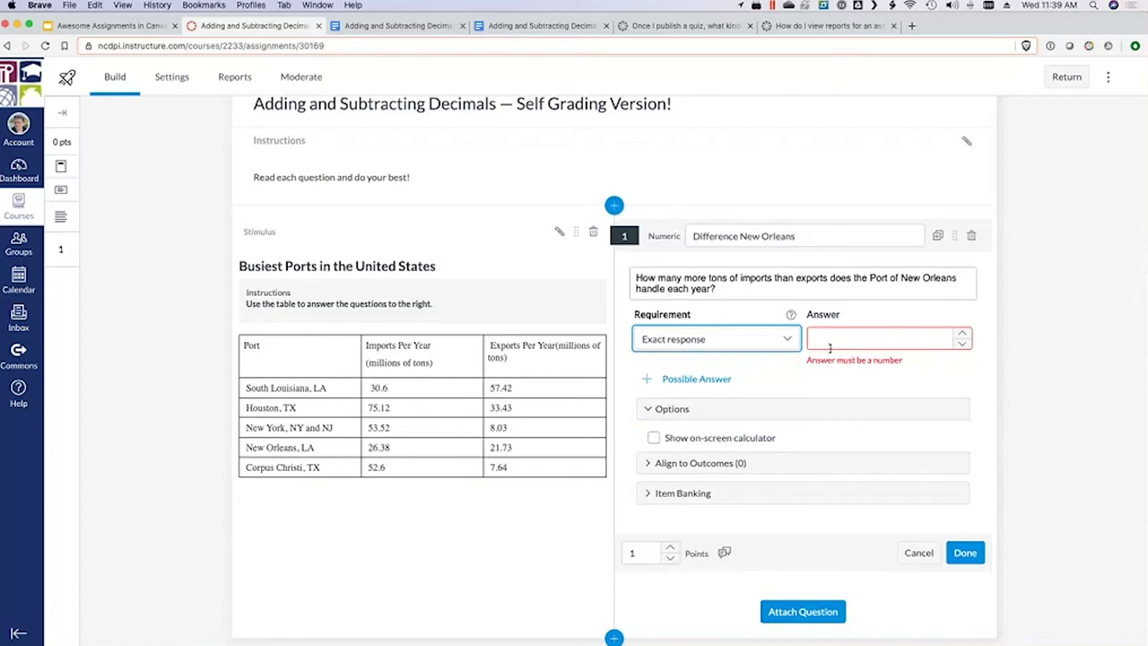
Step: Copy the answer to question 1 from the Adding and Subtracting Decimals KEY document in Google Docs
click(821, 334)
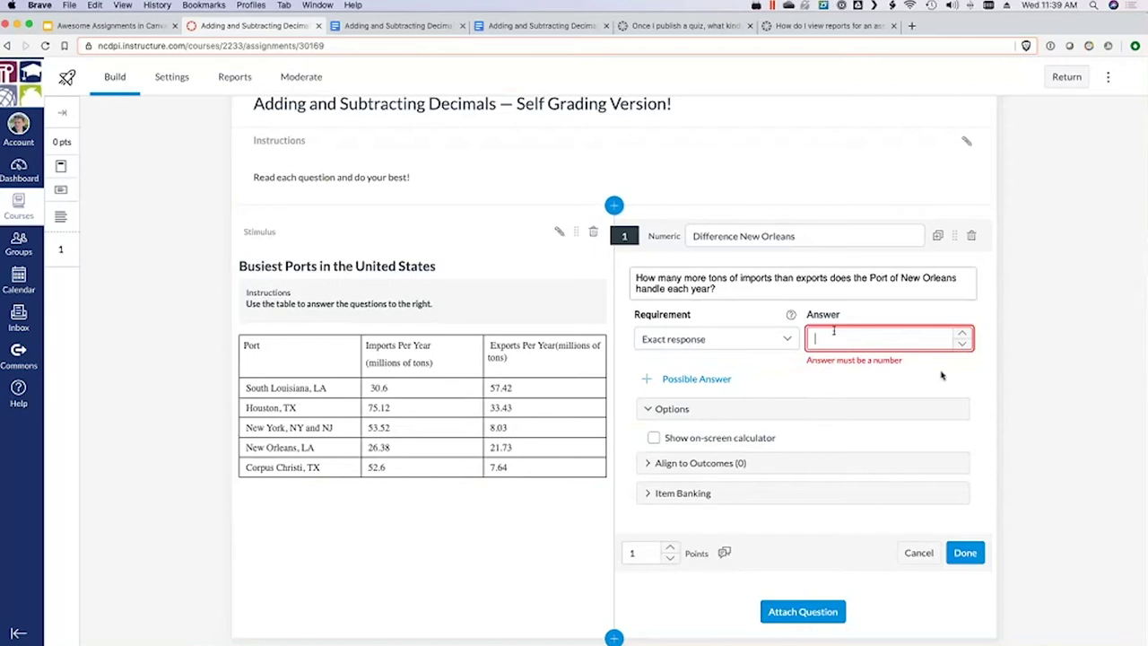
click(520, 27)
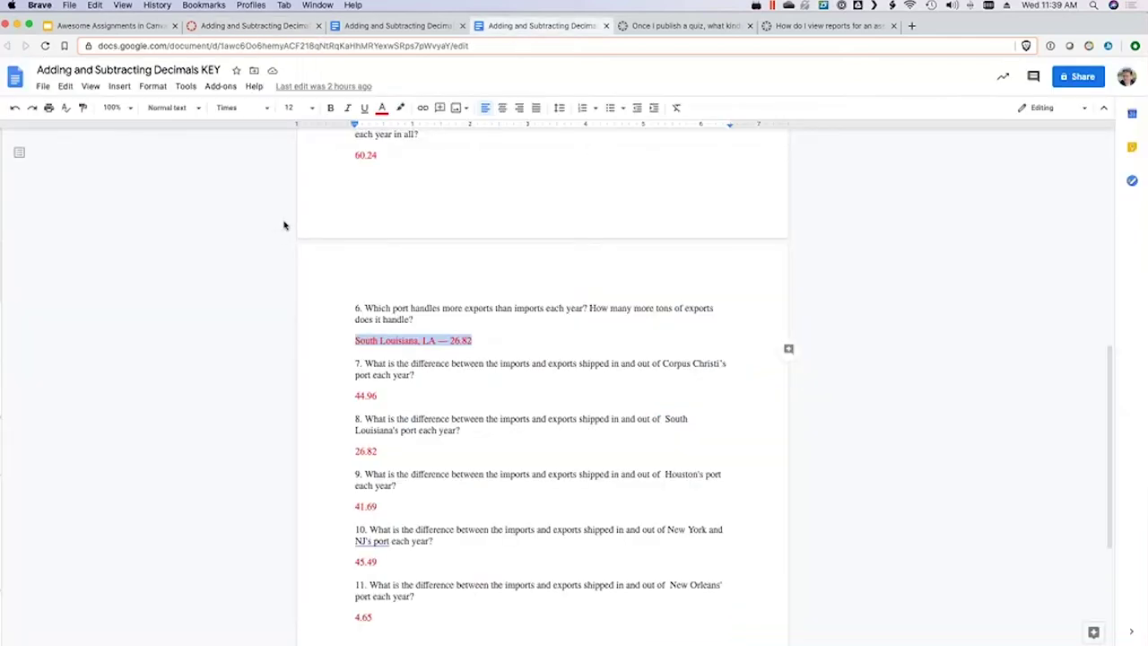
scroll(284, 226, up, 3)
scroll(284, 226, up, 5)
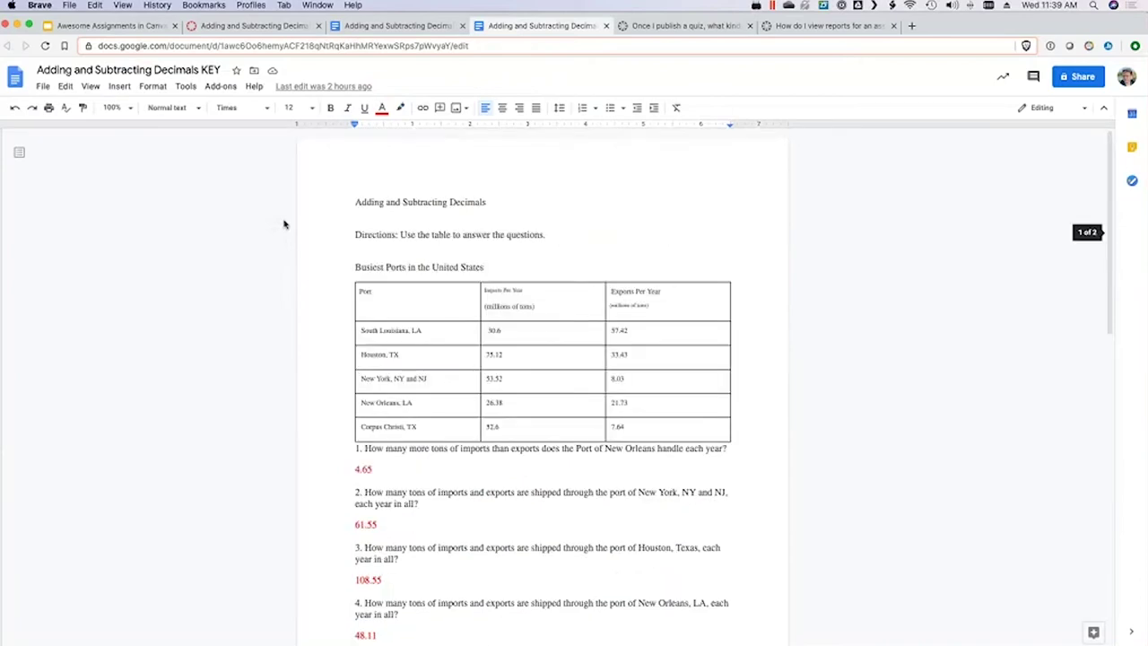
click(377, 468)
key(shift+Home)
key(super+c)
Step: Paste 4.65 as the numeric question's answer in the quiz builder and save the question
click(255, 26)
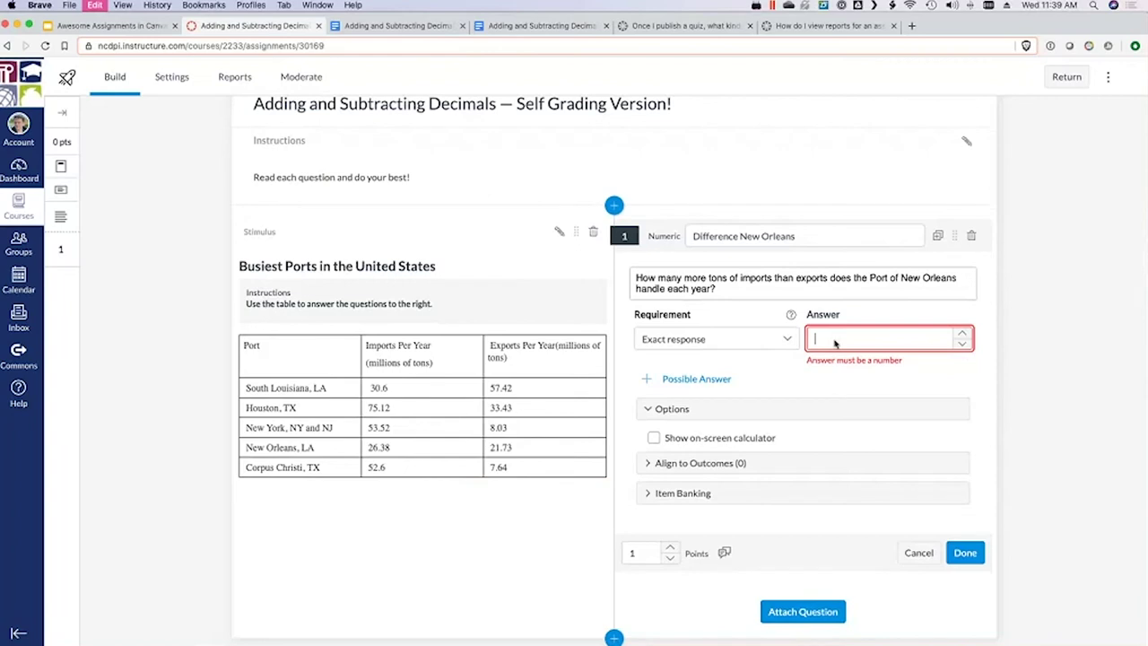
key(super+v)
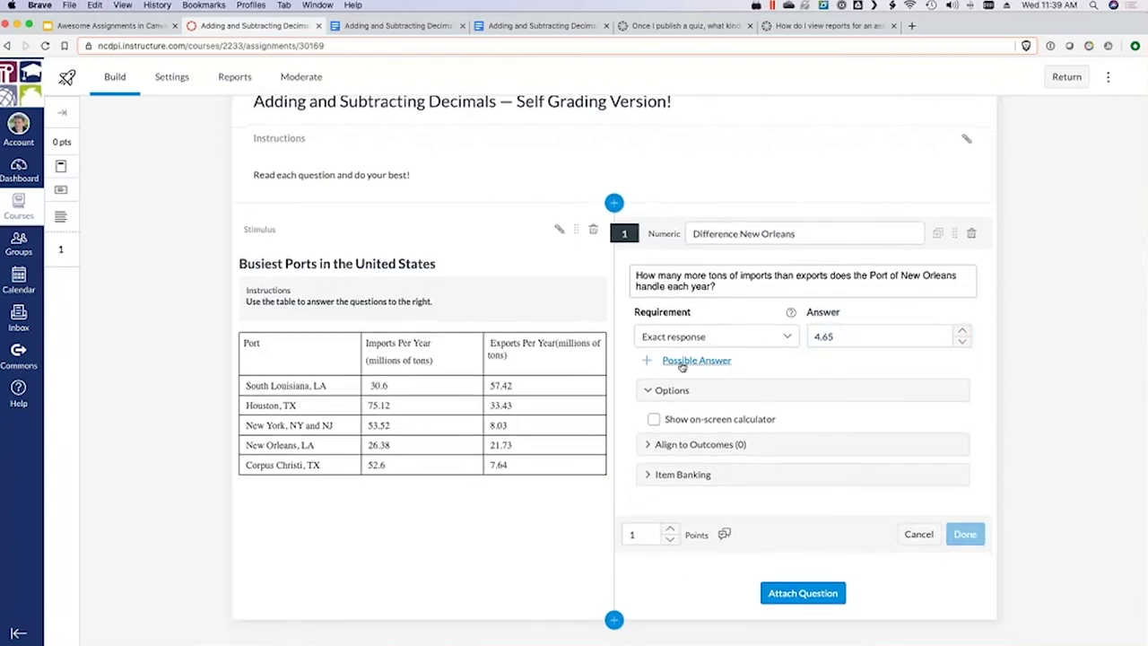
key(Return)
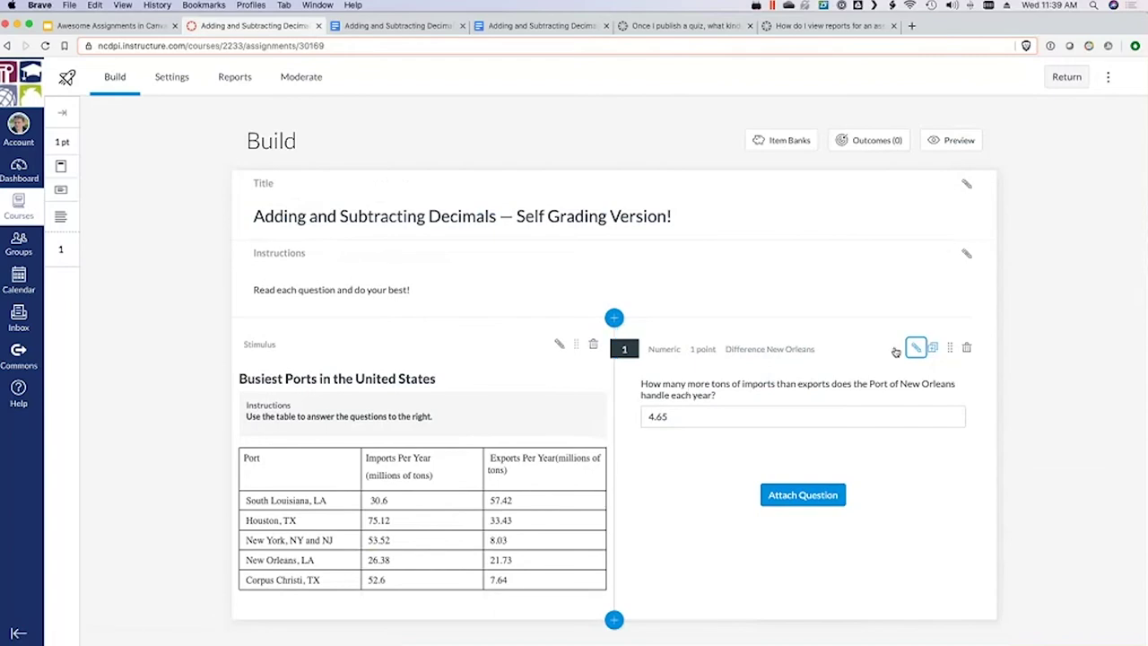
Step: Reopen the Difference New Orleans question for editing, add a second possible answer and delete that blank answer again
click(916, 348)
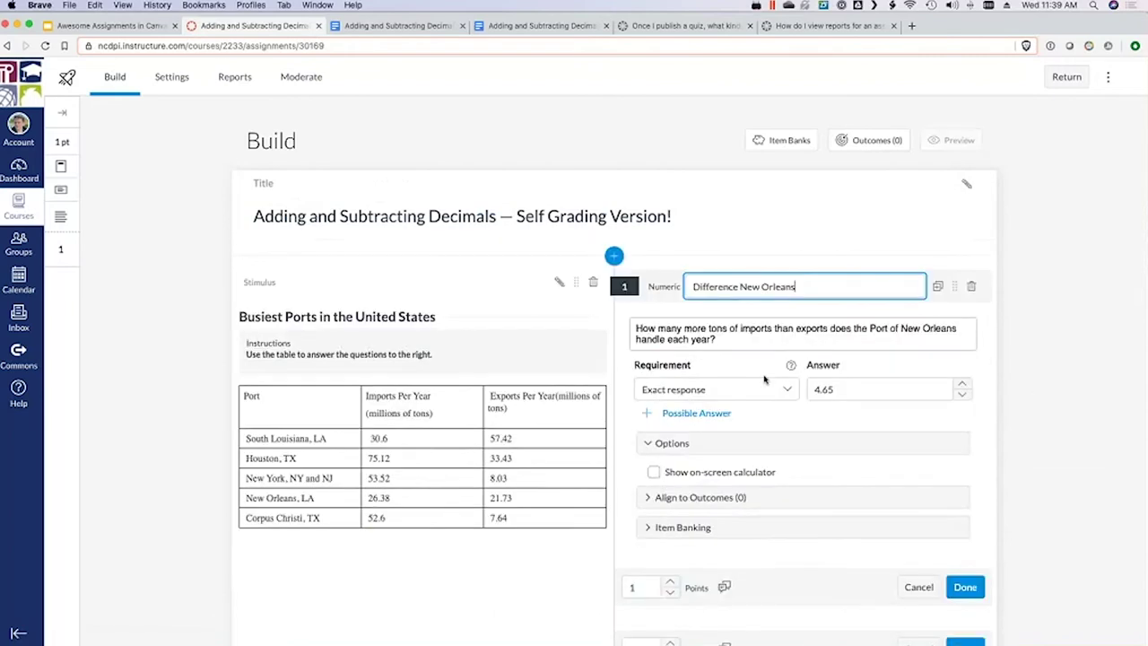
scroll(713, 385, down, 2)
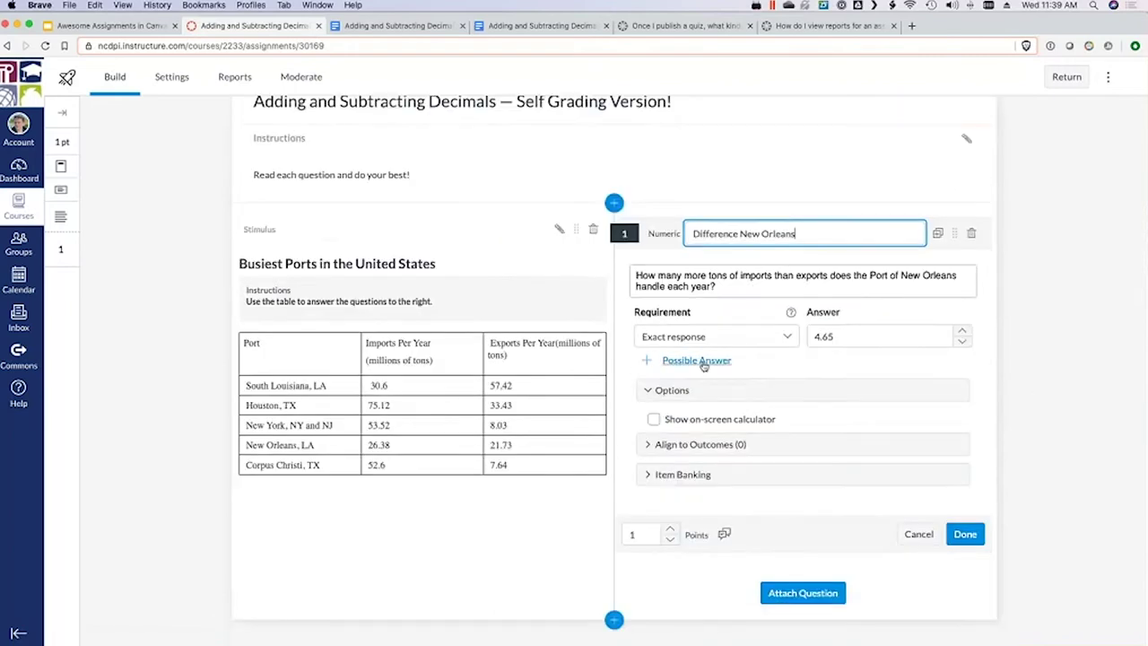
click(702, 363)
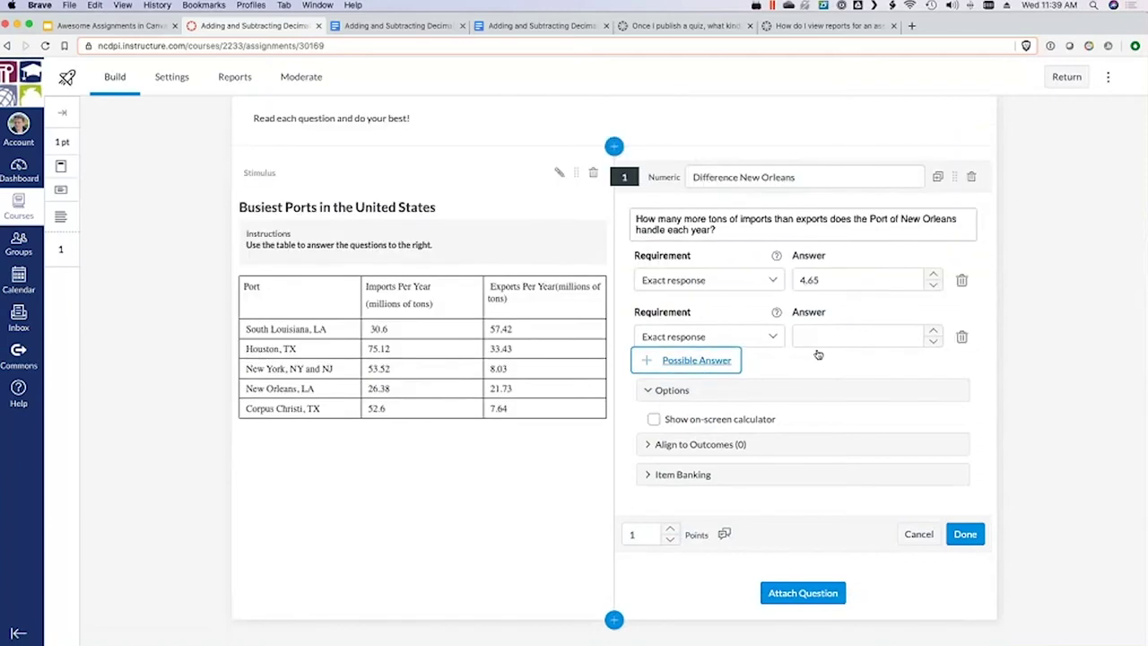
click(963, 338)
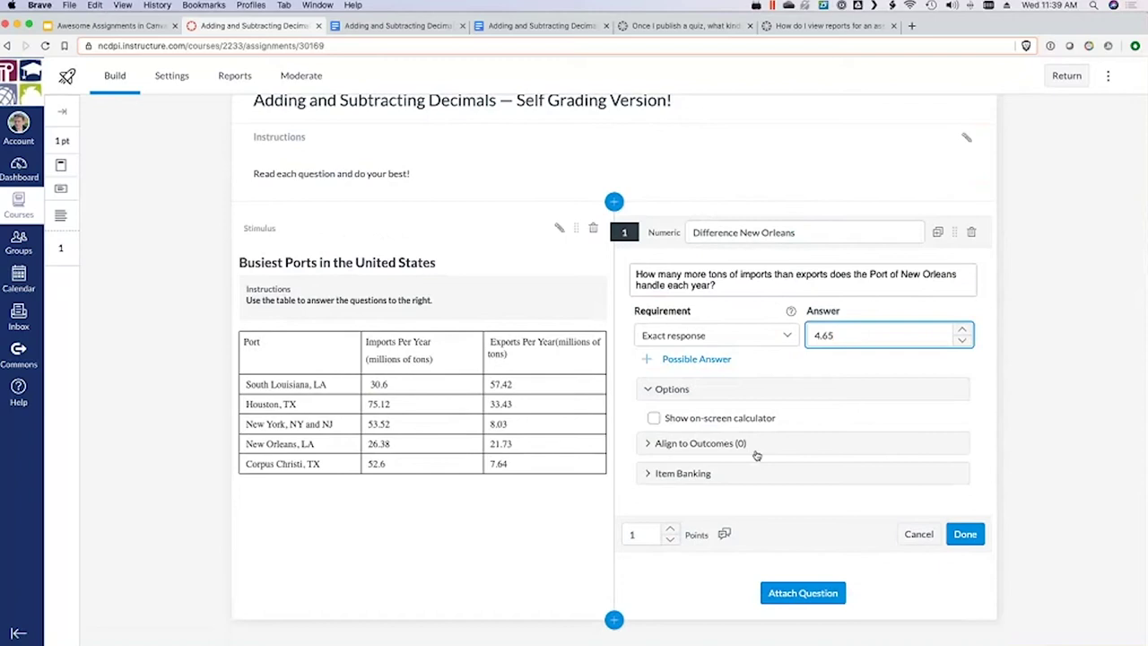
Step: Enable the on-screen calculator for the question as a Scientific calculator and highlight the One Question at a Time recommendation
click(674, 392)
click(676, 418)
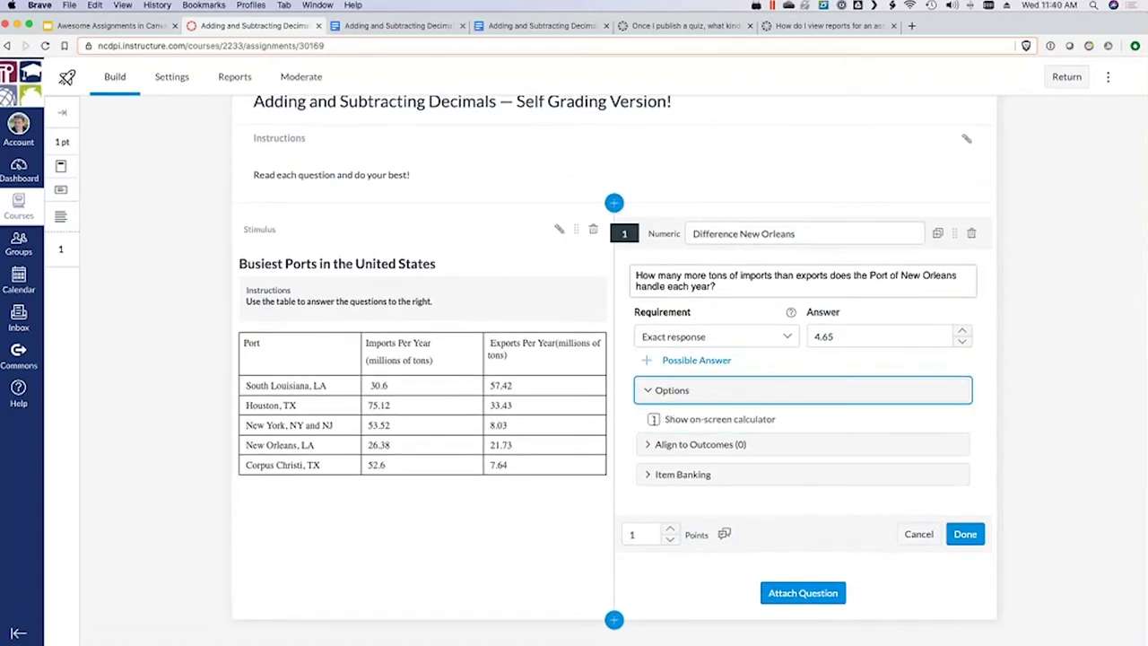
click(653, 418)
scroll(851, 441, down, 2)
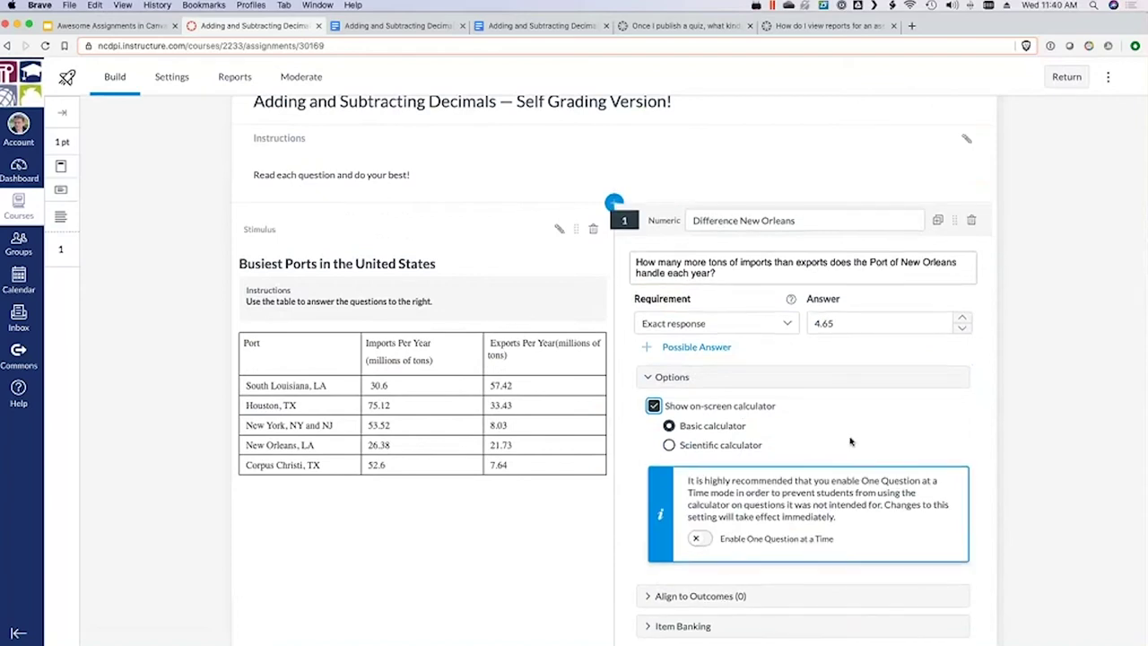
scroll(851, 441, down, 1)
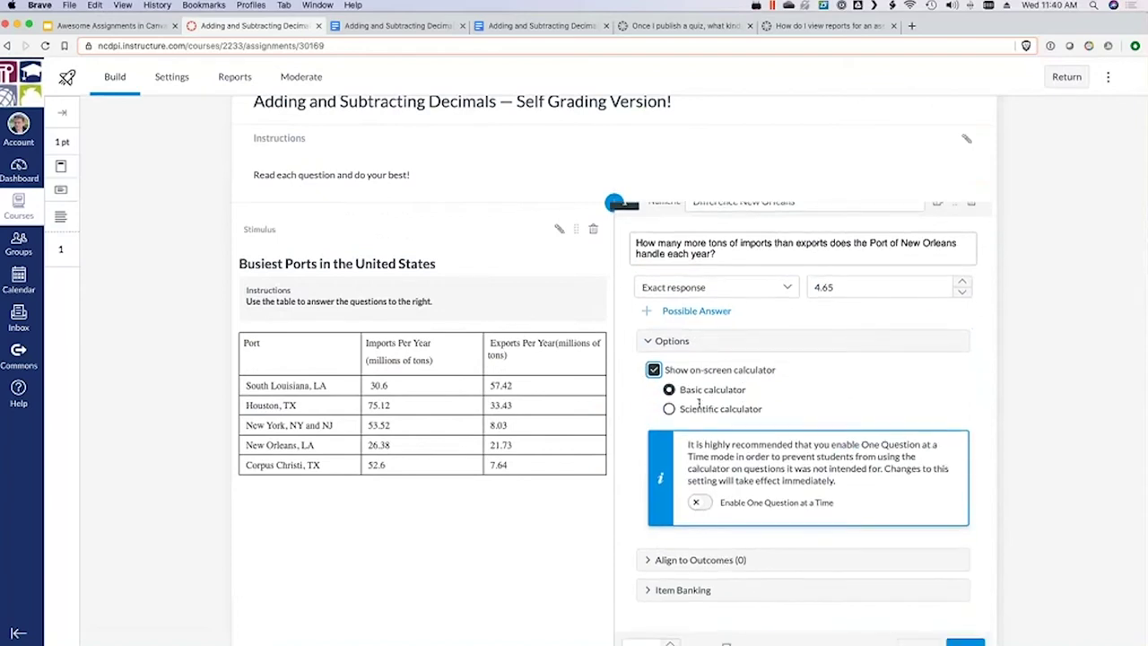
click(668, 408)
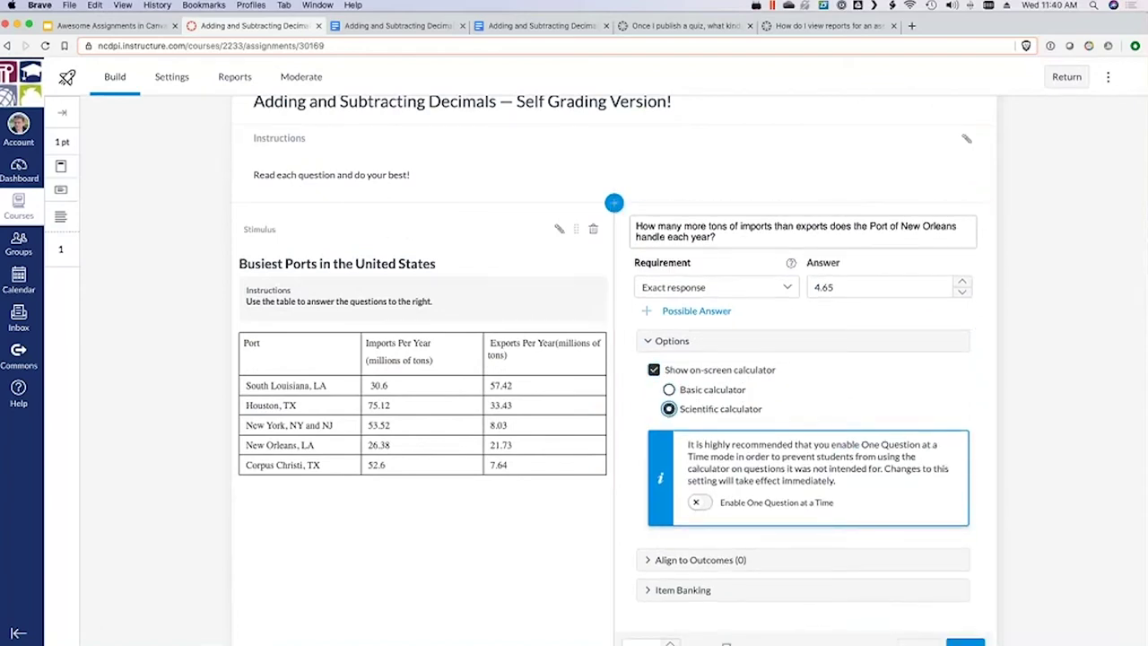
drag(843, 484, 688, 445)
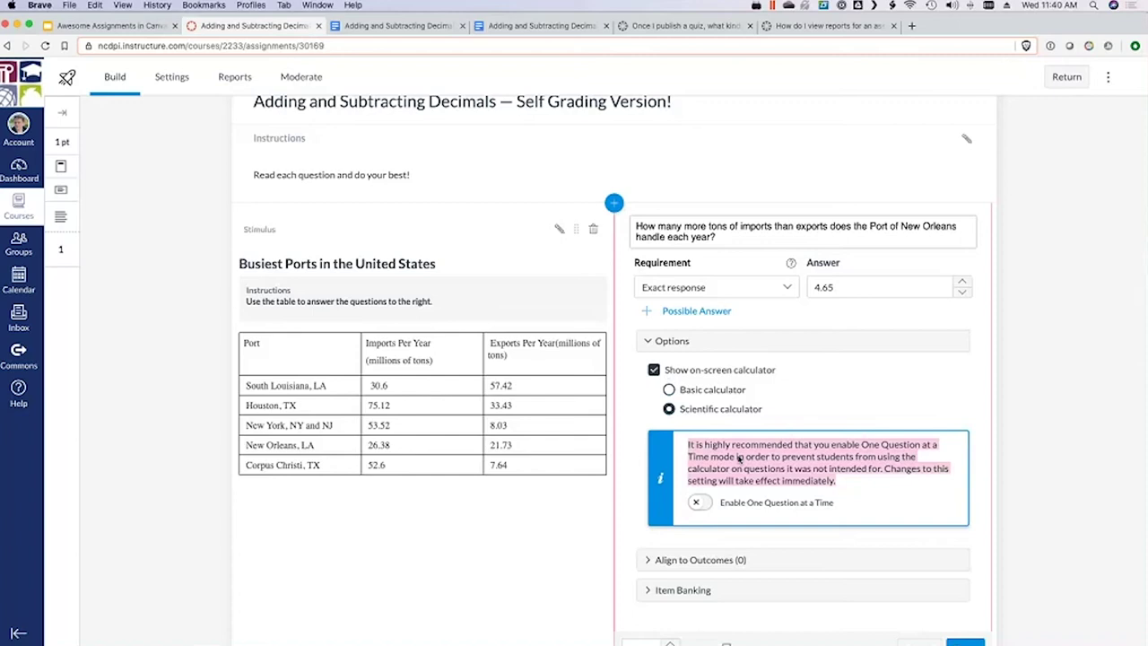
Step: Turn off the on-screen calculator for the Difference New Orleans question and save the question
click(875, 462)
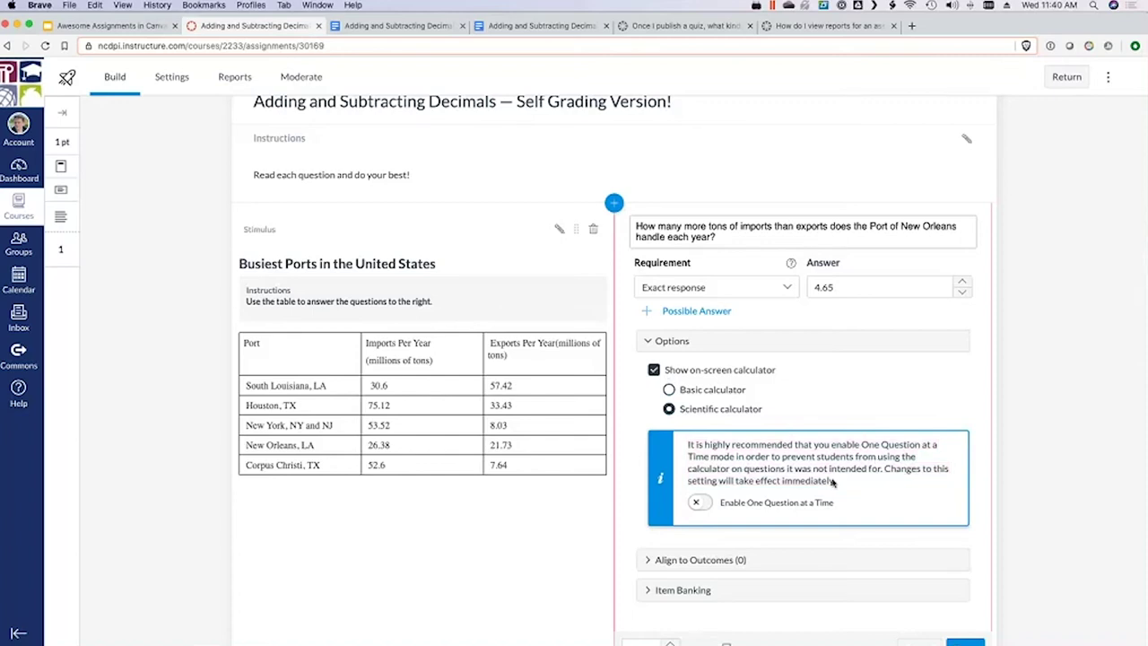
drag(878, 481, 827, 462)
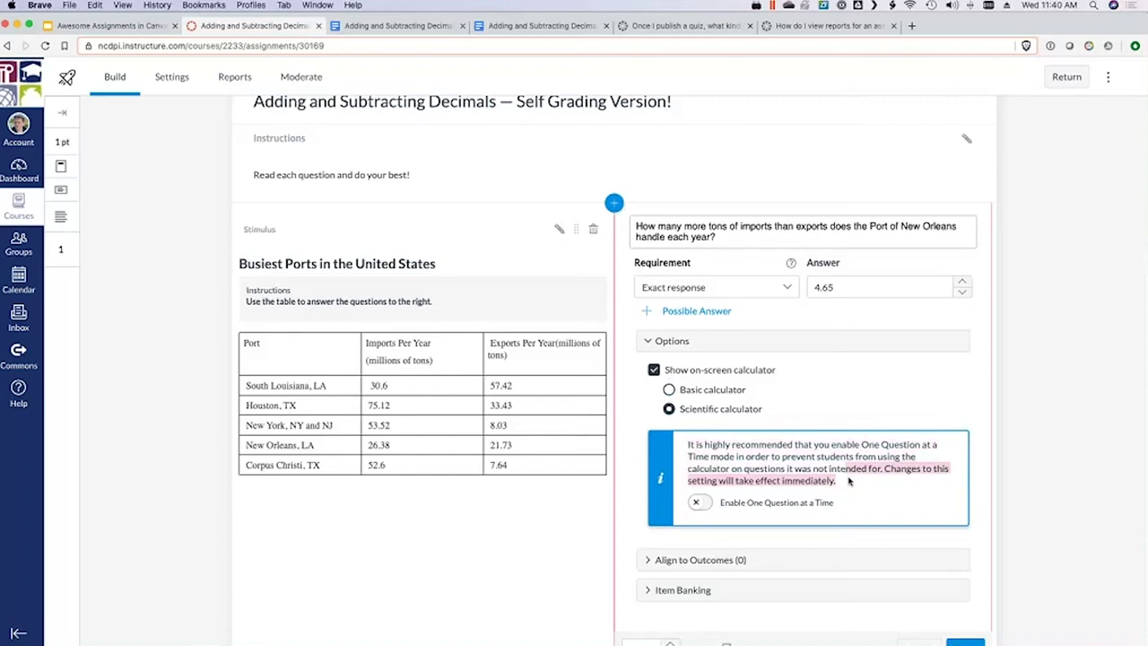
click(819, 440)
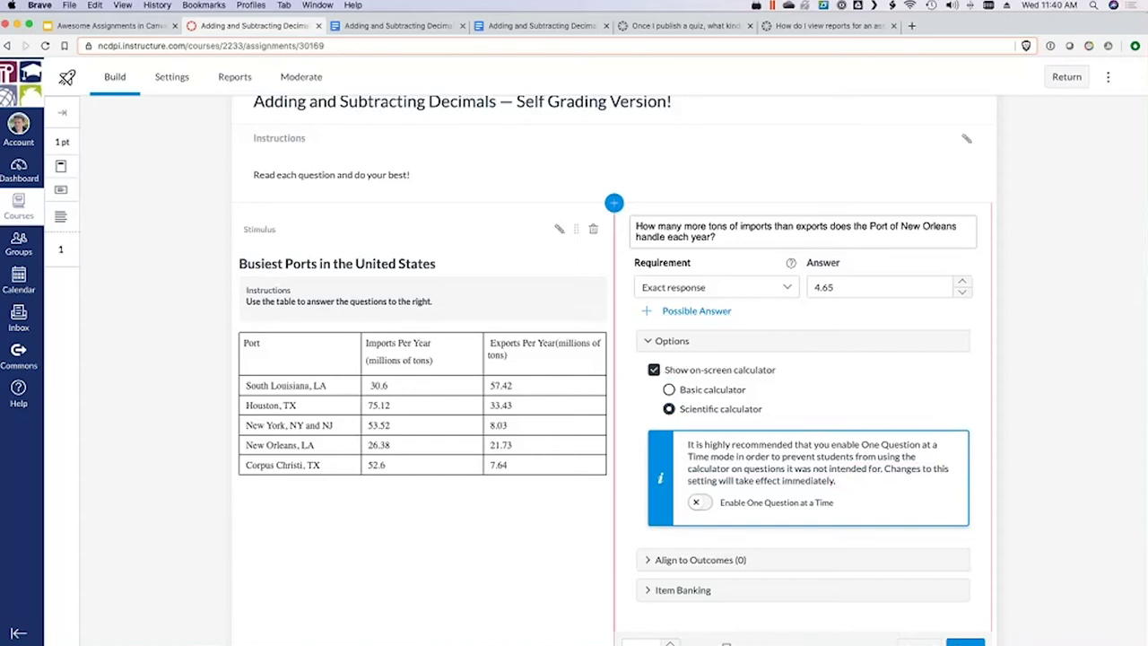
scroll(824, 387, down, 3)
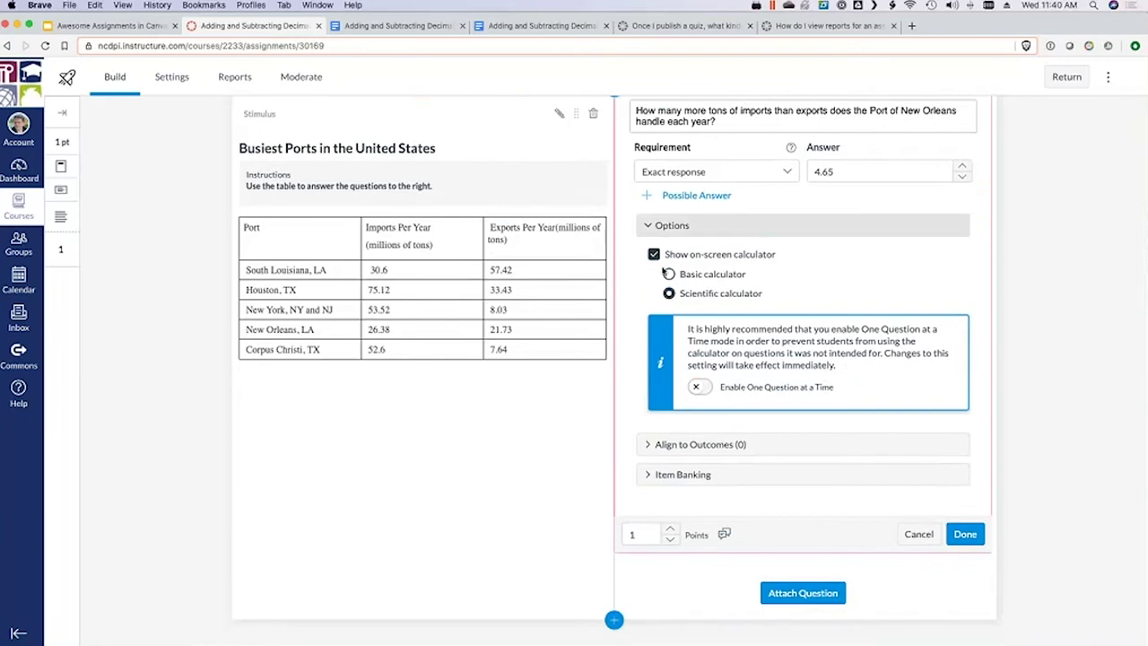
click(653, 256)
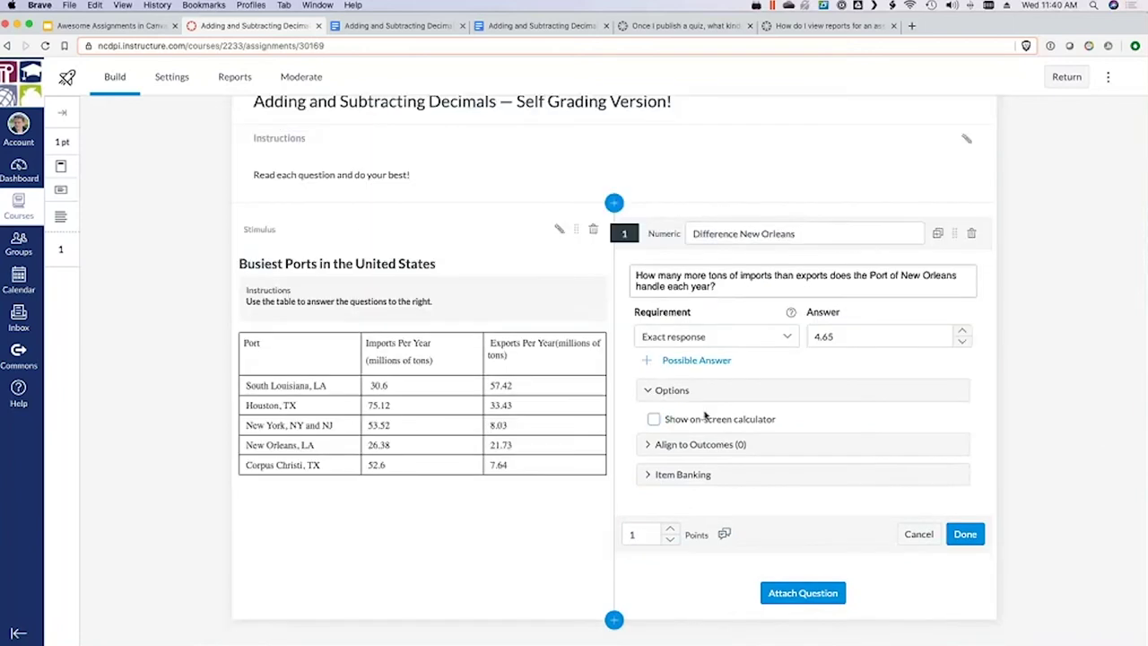
click(681, 492)
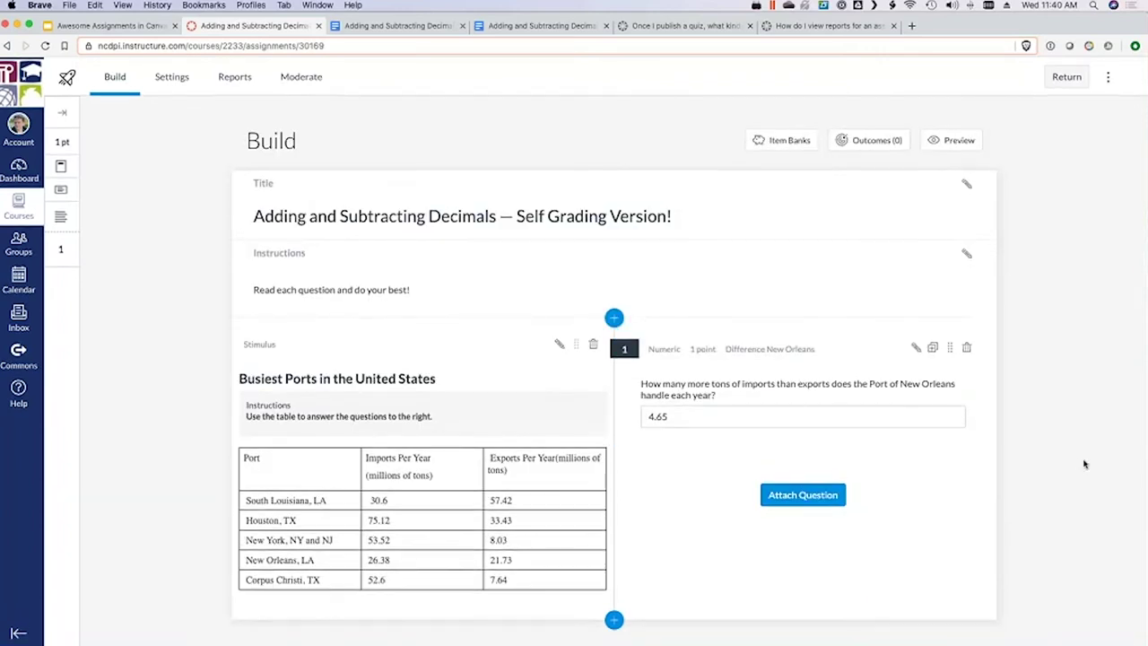
Step: Attach an Ordering question titled "Sorting" to the stimulus, with the stem "Sort each port by the number of imports per year."
click(808, 500)
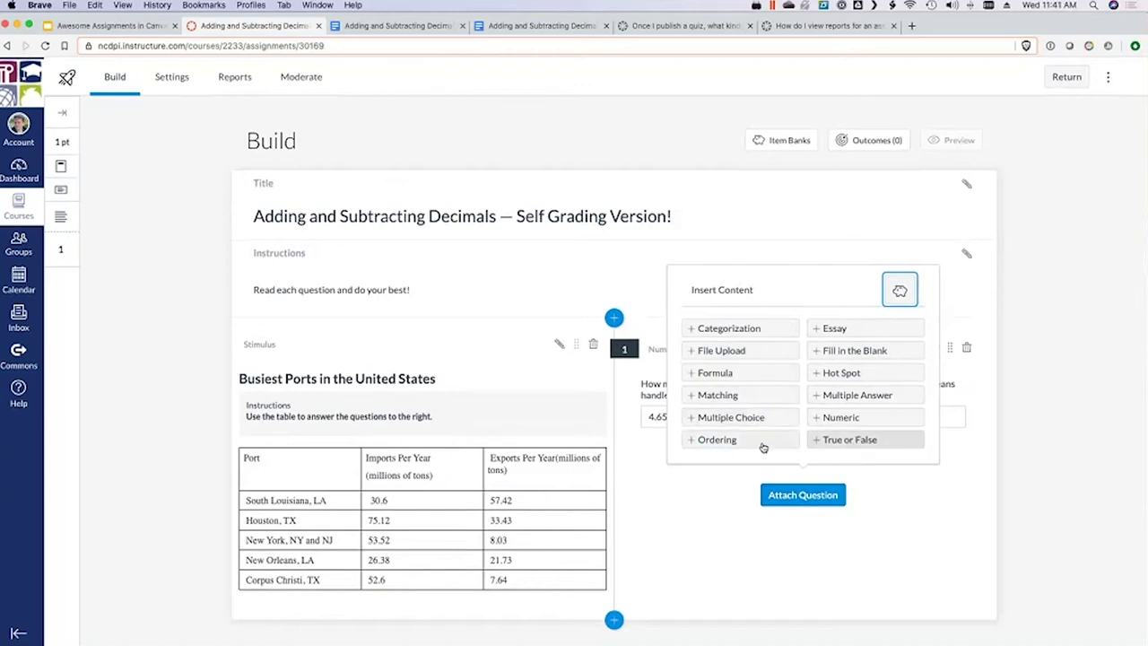
click(717, 439)
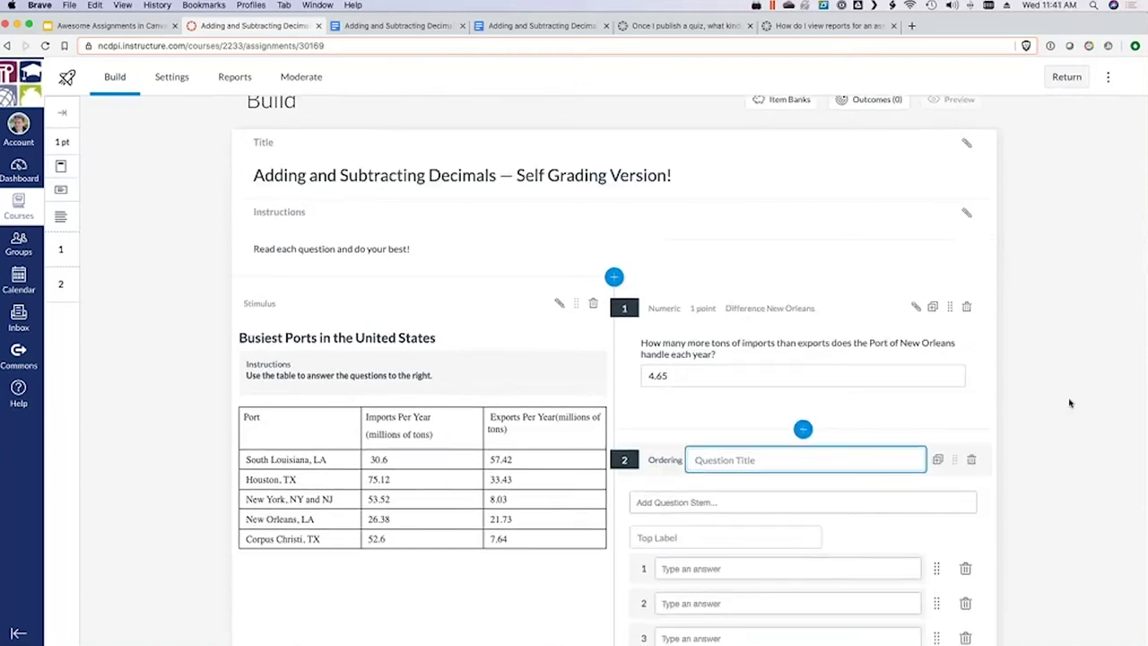
scroll(1014, 386, down, 4)
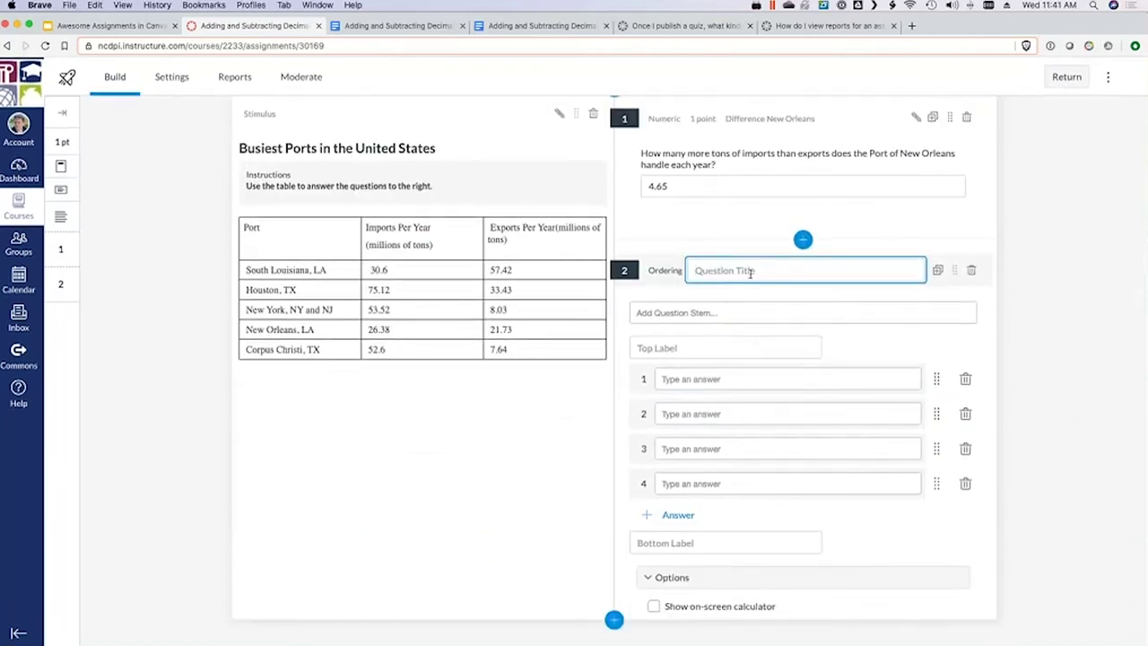
text(Sorting)
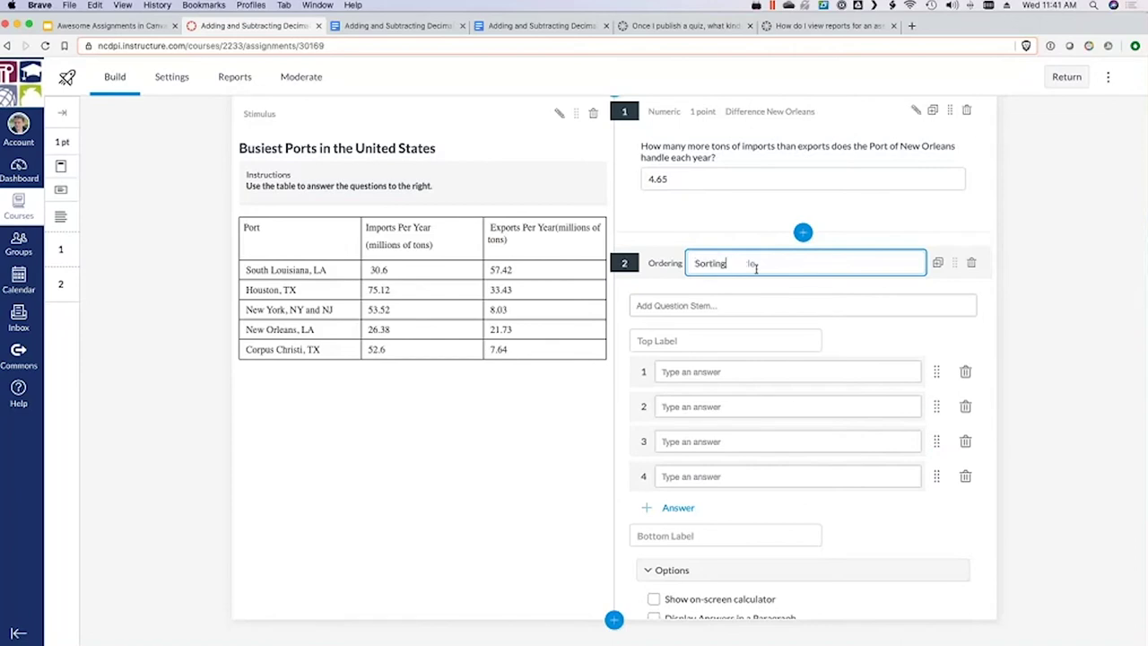
key(Tab)
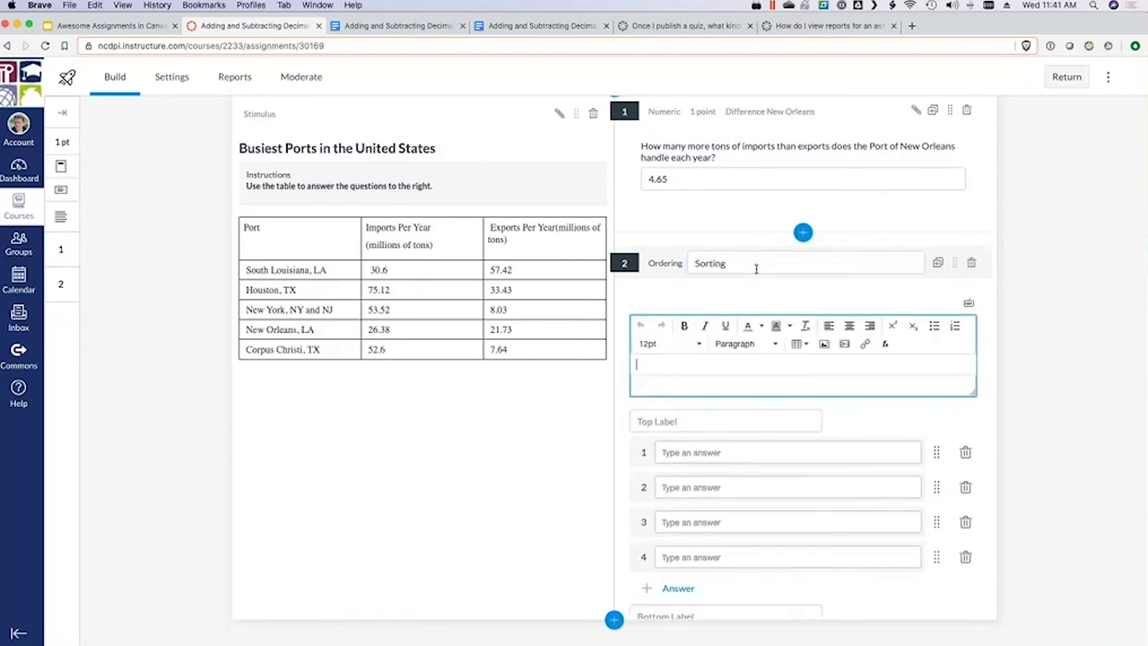
text(Sort each port by the n)
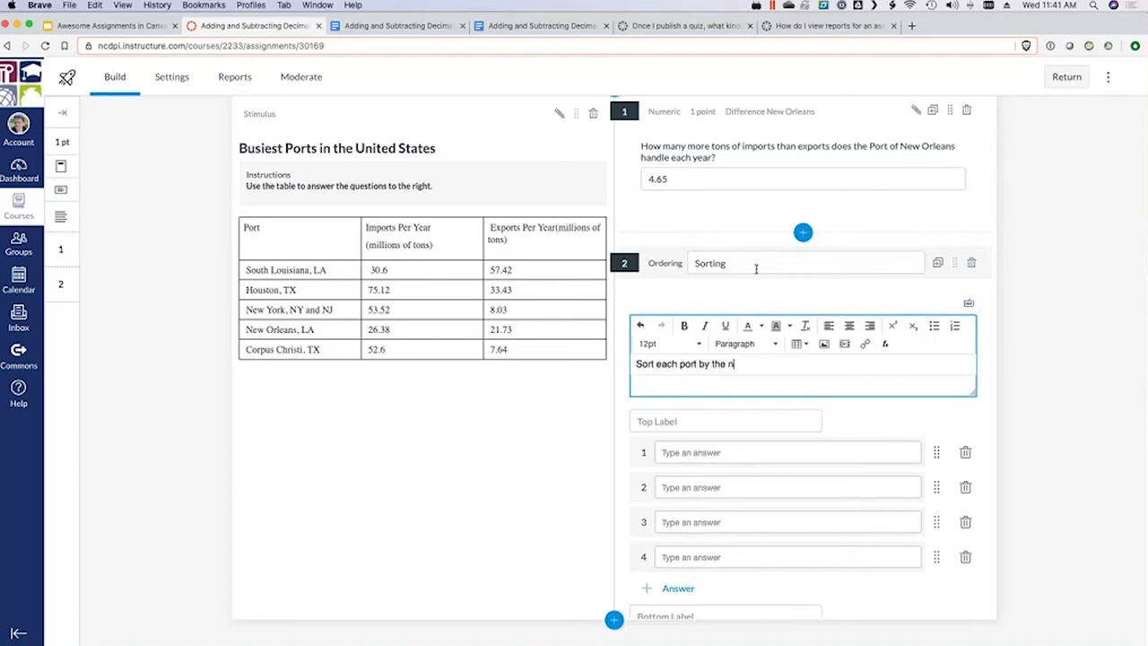
text(umber of imports per year.)
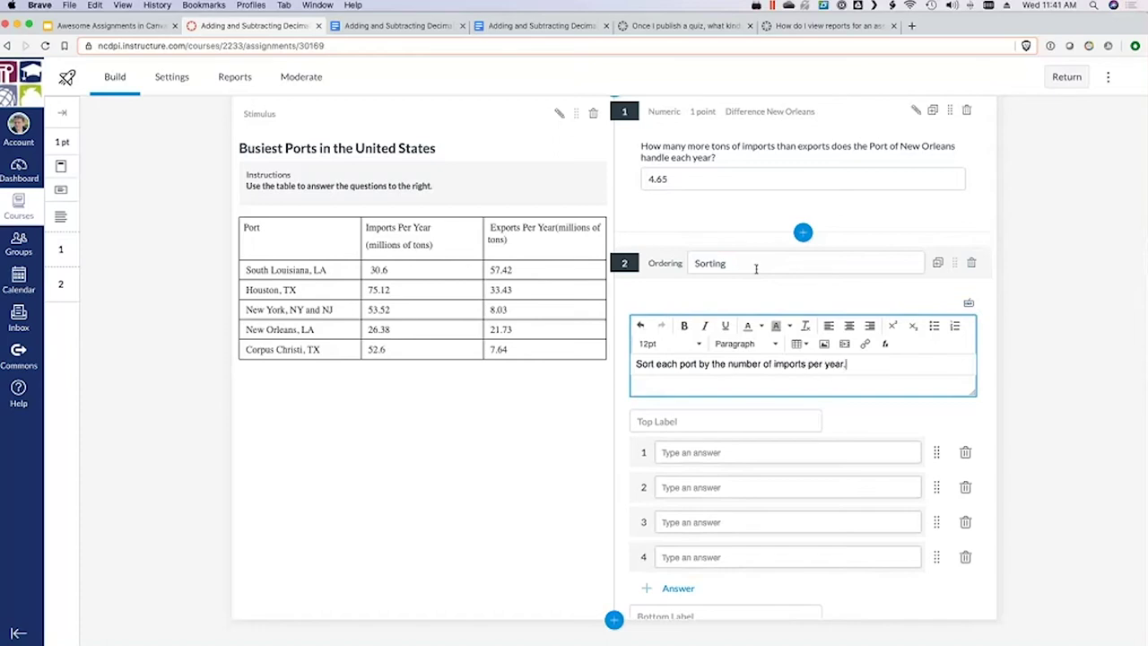
Step: Label the ordering list "Most Imports" at its top and "Least Imports" at its bottom
click(740, 453)
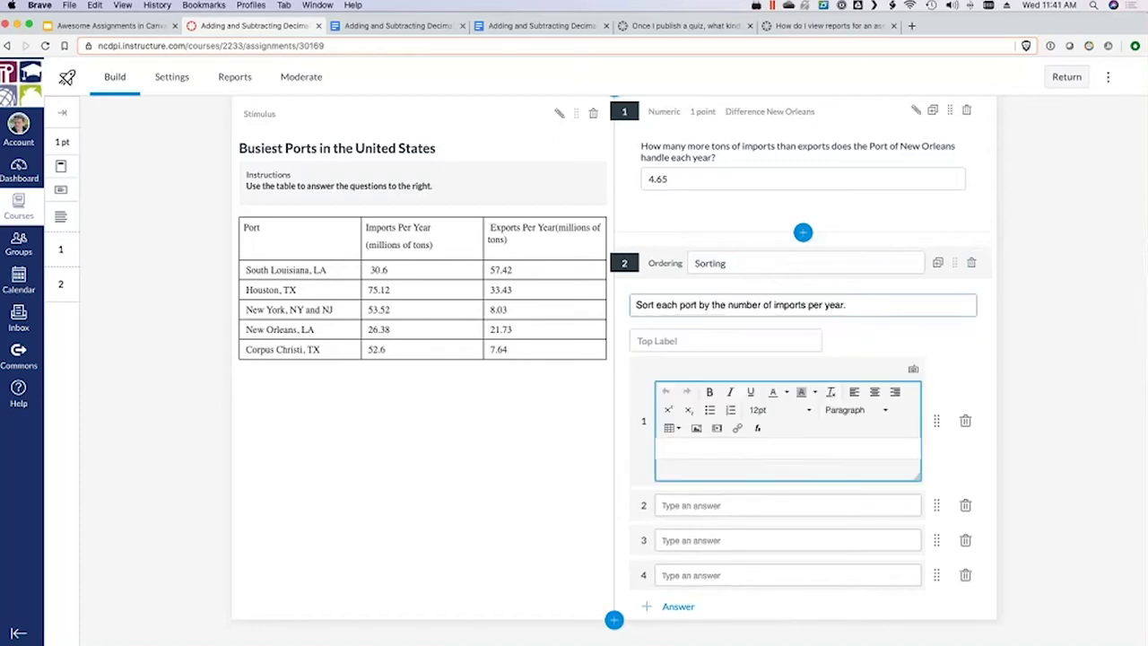
click(654, 338)
text(Most Imports)
click(673, 536)
text(Least Import)
Step: Enter "Houston, TX" as the first answer and "New York, NY" as the second answer of the ordering question
click(674, 375)
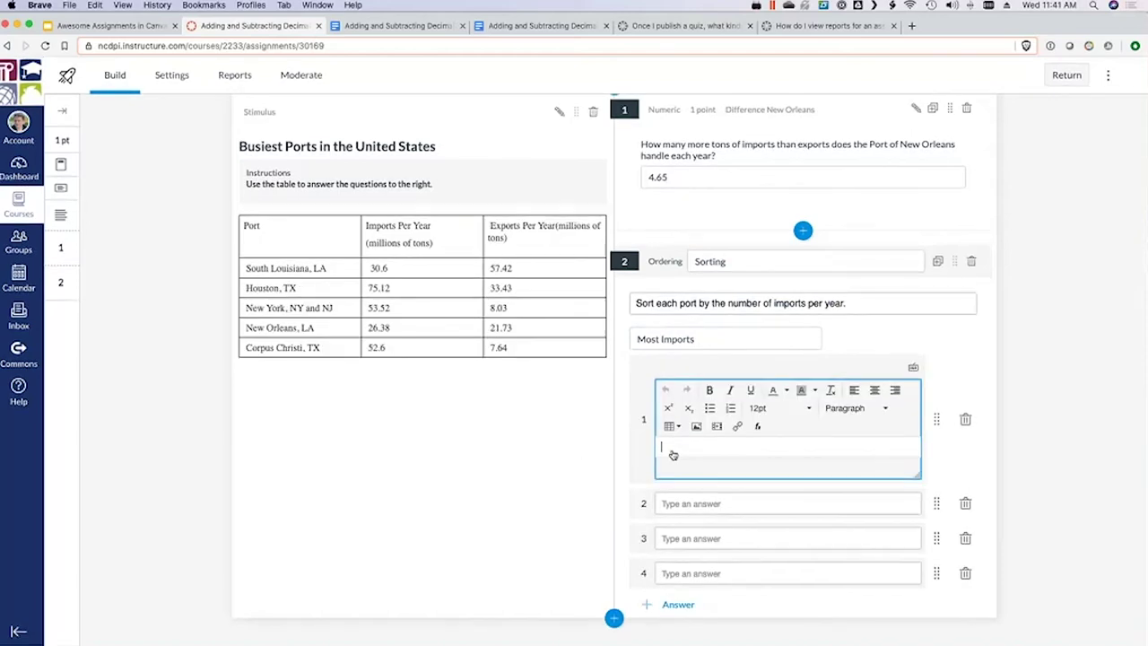
text(Houston, Tx)
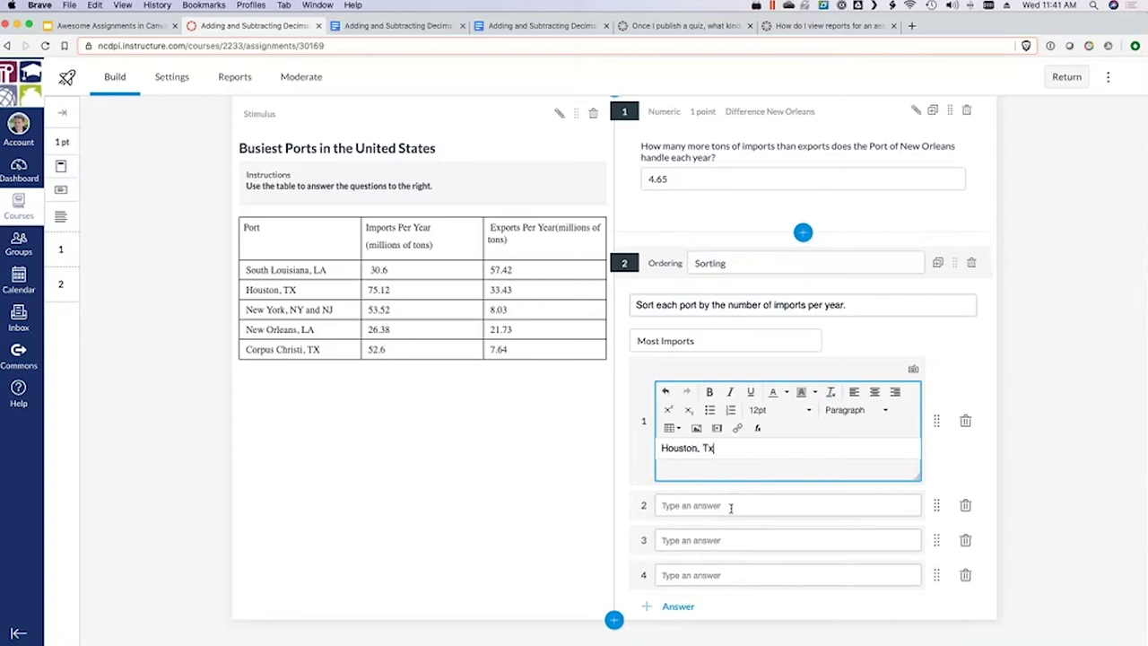
key(BackSpace)
text(X)
click(731, 506)
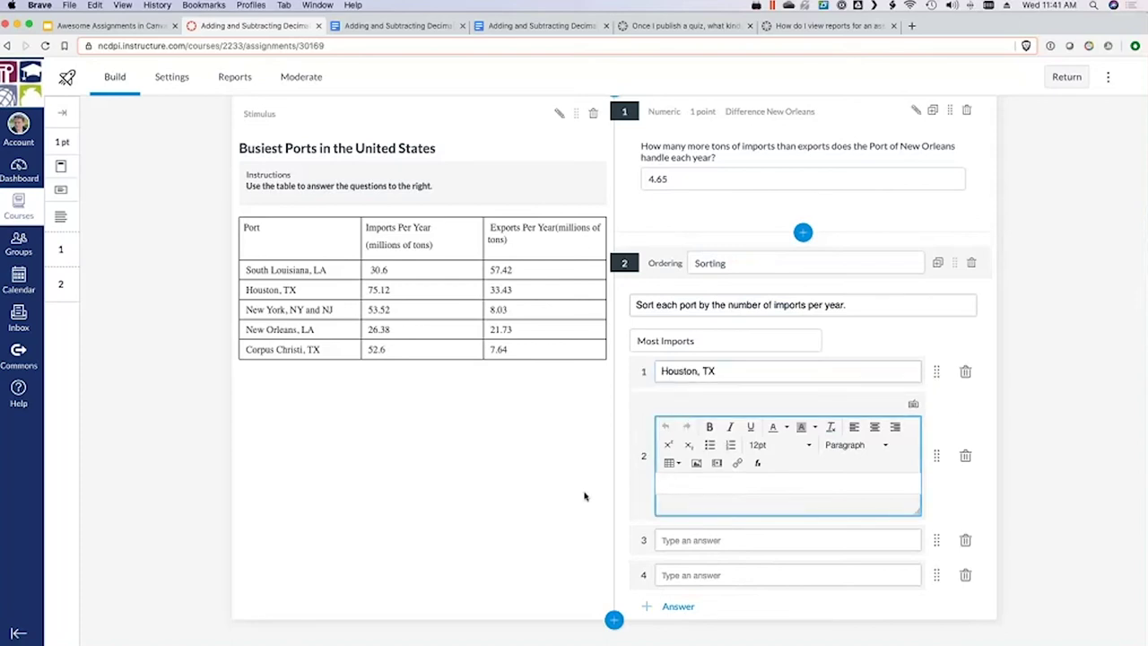
text(New)
text(York, NY)
Step: Delete the two blank answers from the Sorting question and save it
click(965, 540)
click(965, 479)
click(1038, 474)
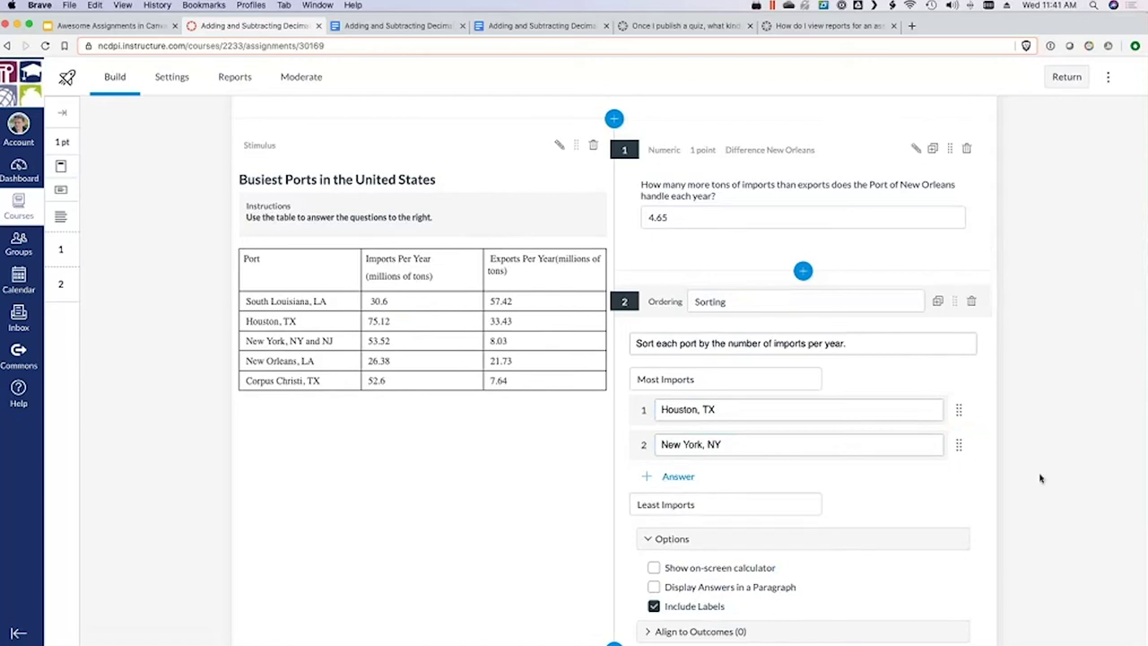
scroll(1011, 485, down, 1)
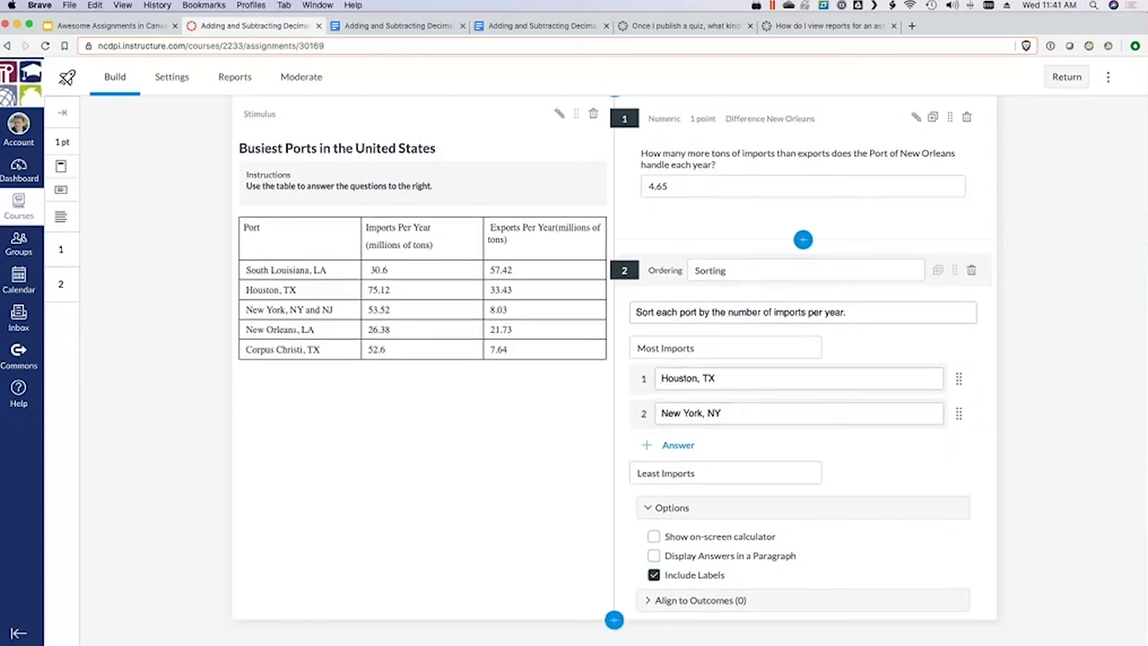
click(1013, 485)
key(Return)
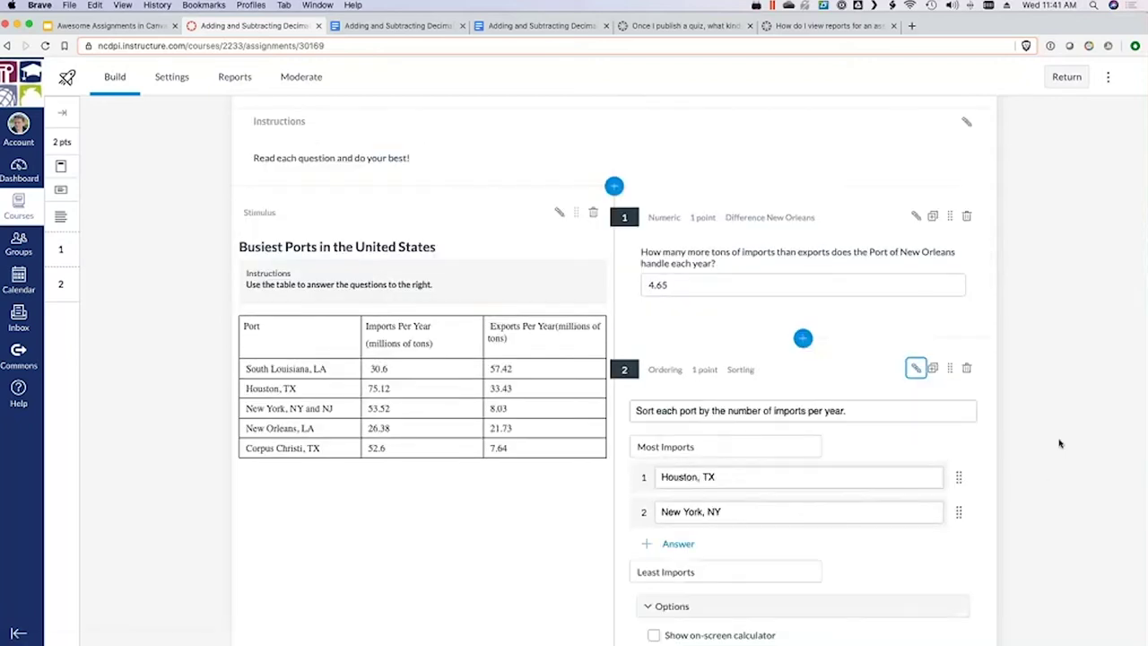
scroll(942, 476, down, 2)
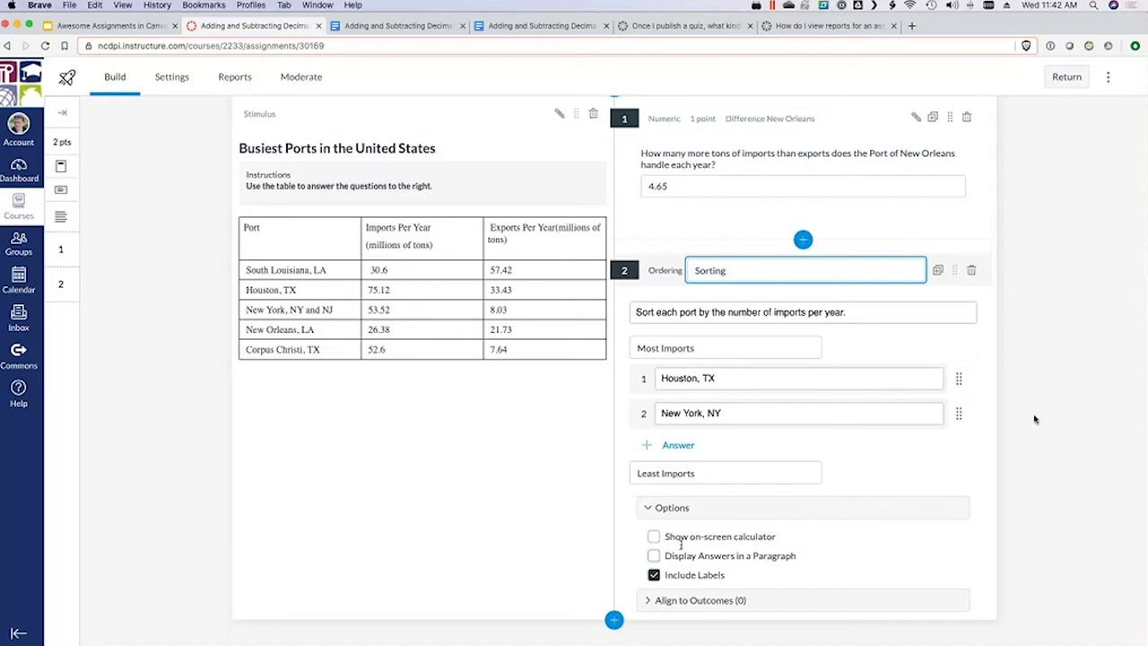
click(1074, 375)
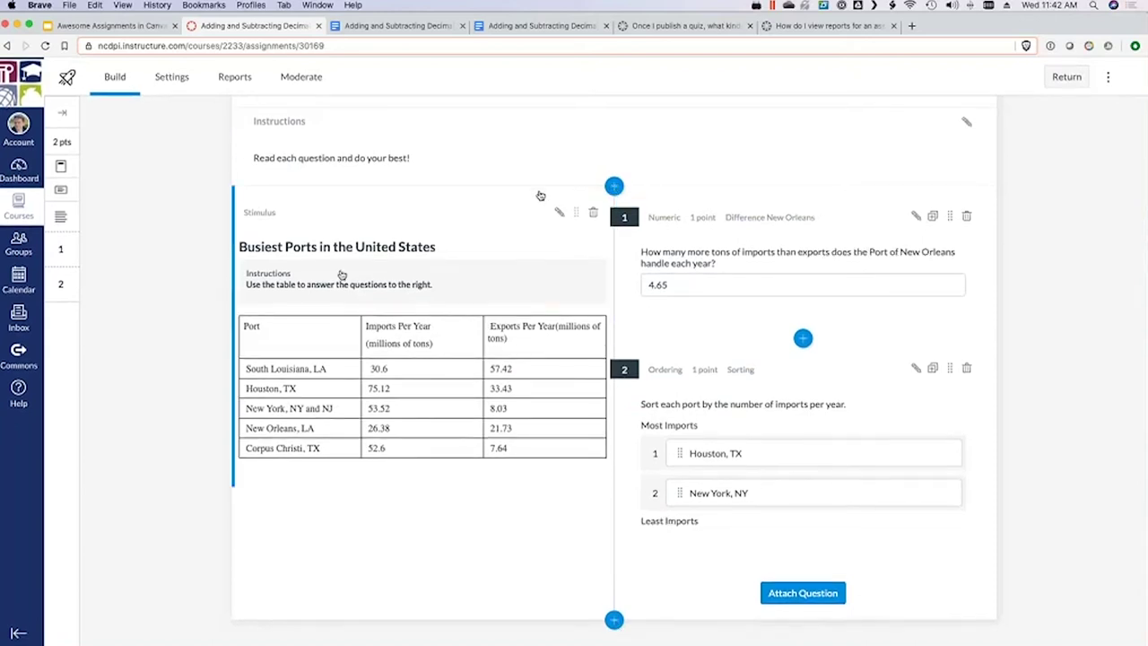
Step: Insert a Hot Spot question below the stimulus, titled "Nose", with the stem "Click on the person's nose."
click(614, 618)
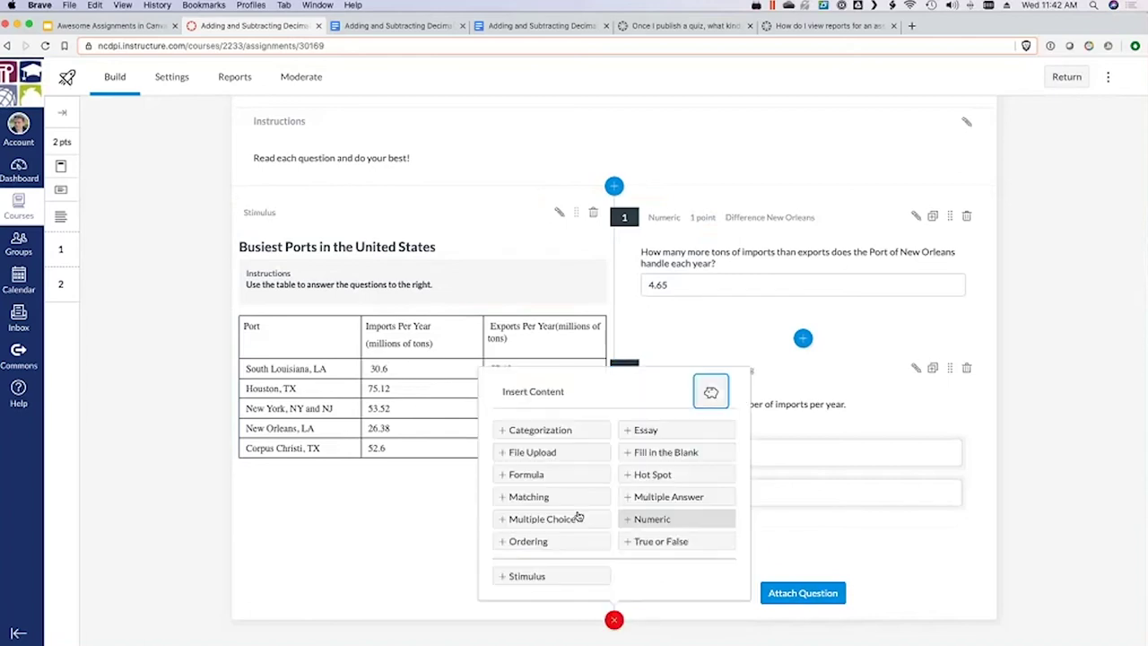
click(650, 474)
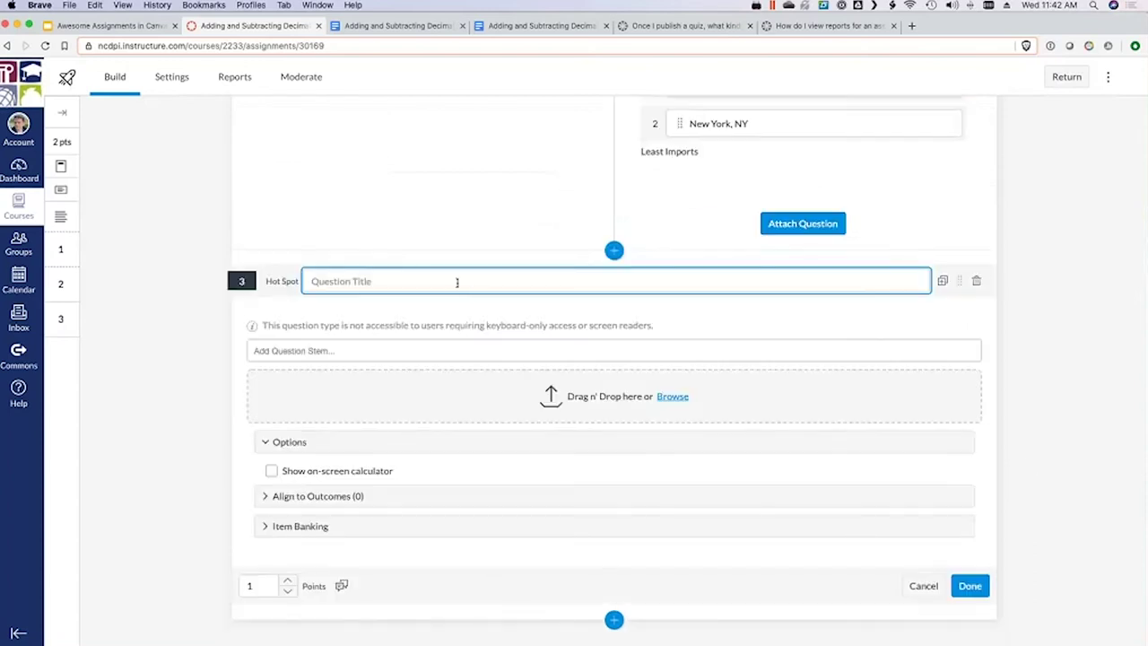
text(Nose)
click(362, 353)
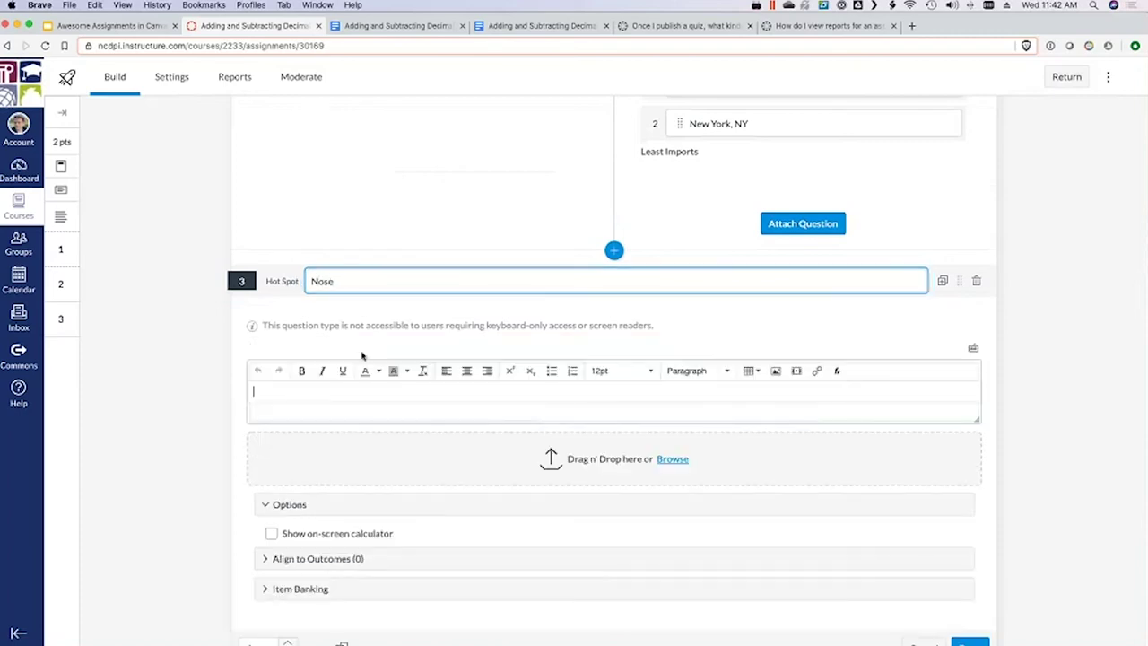
scroll(174, 397, down, 2)
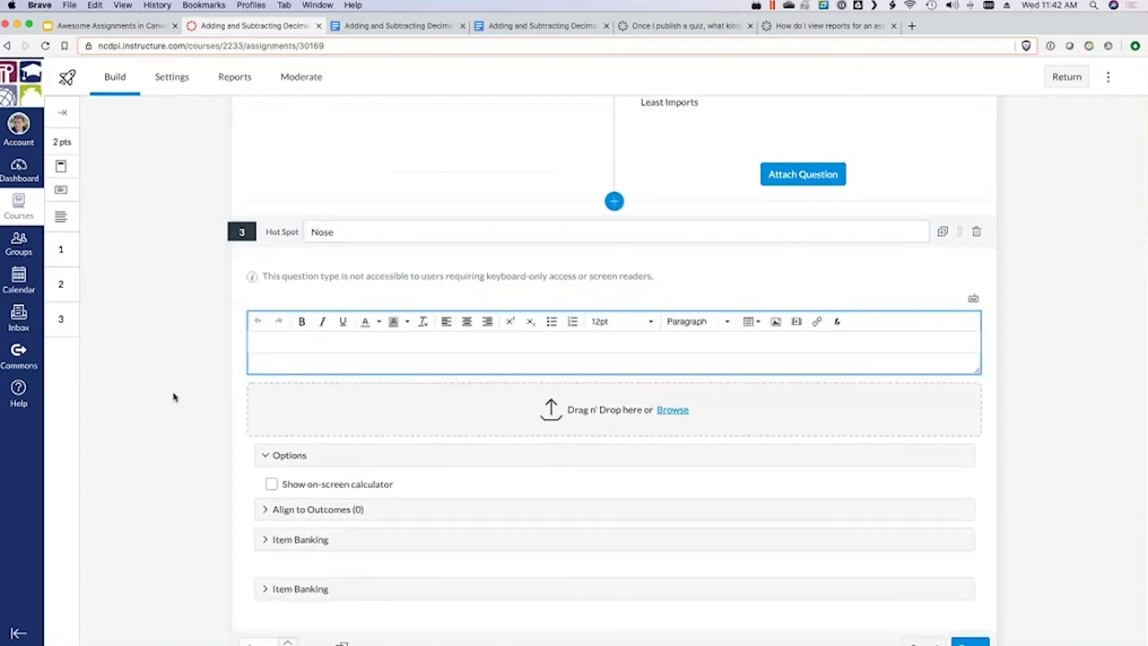
text(Click on the per)
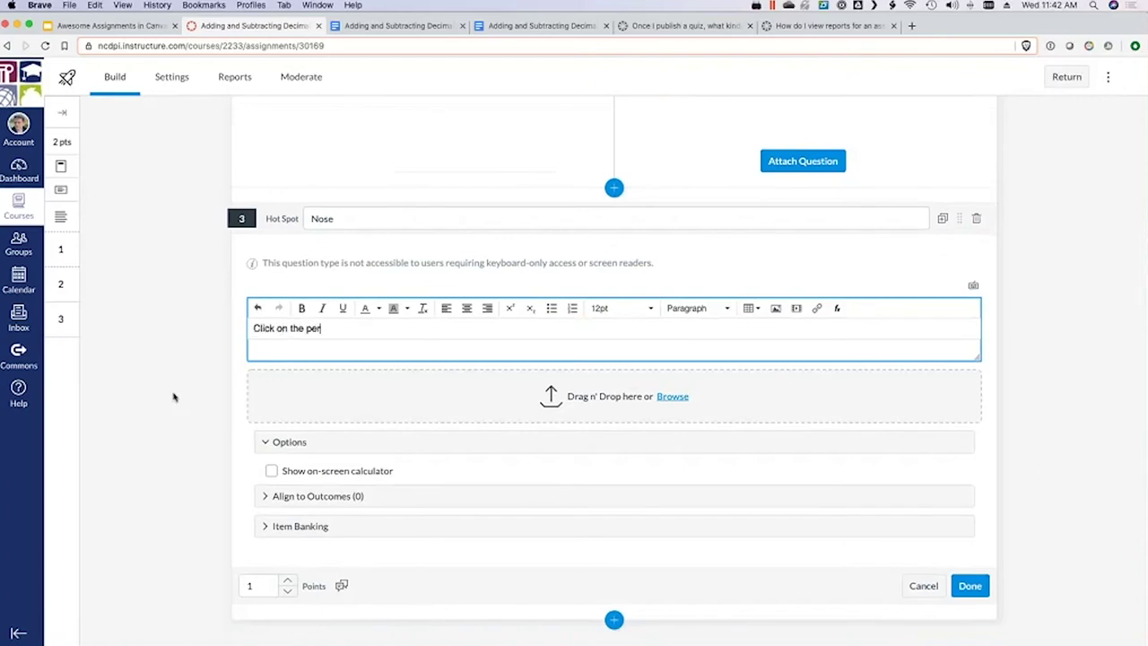
text(son's nose.)
Step: Upload the photo of a man in front of a waterfall as the hot spot question's image
click(666, 406)
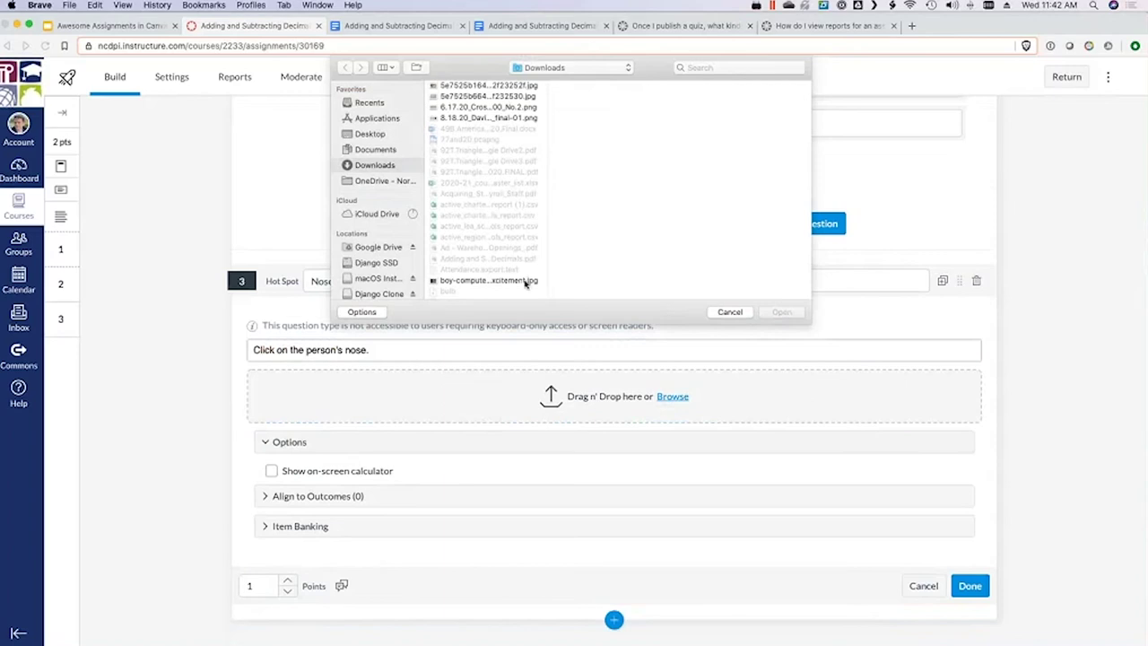
drag(525, 283, 654, 243)
click(795, 314)
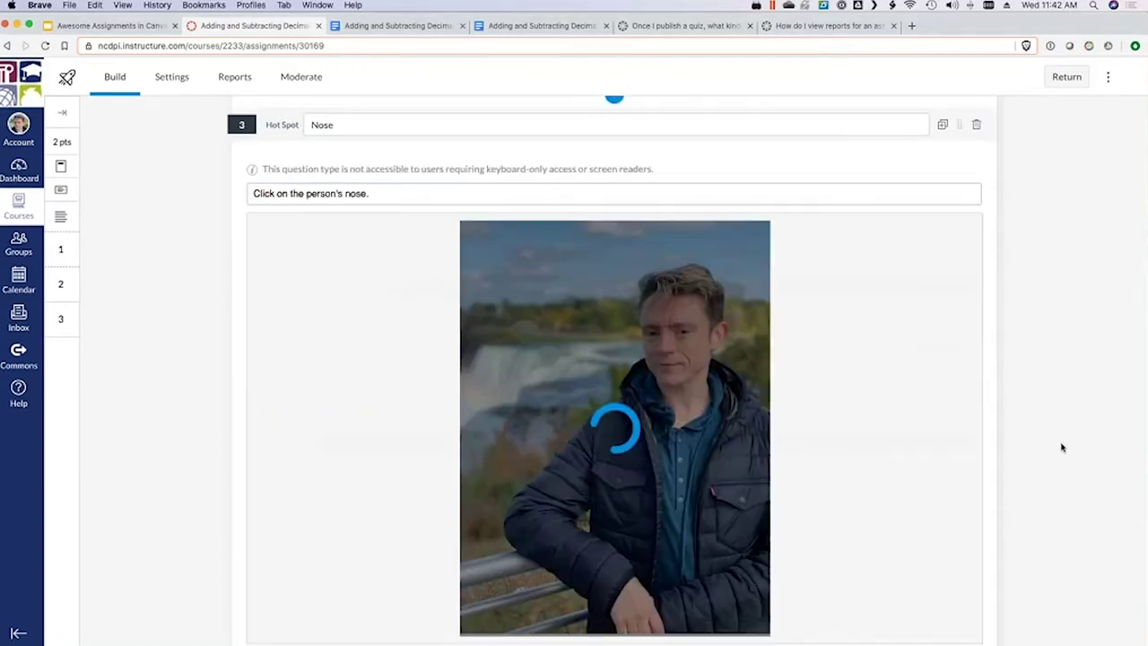
scroll(1061, 447, down, 3)
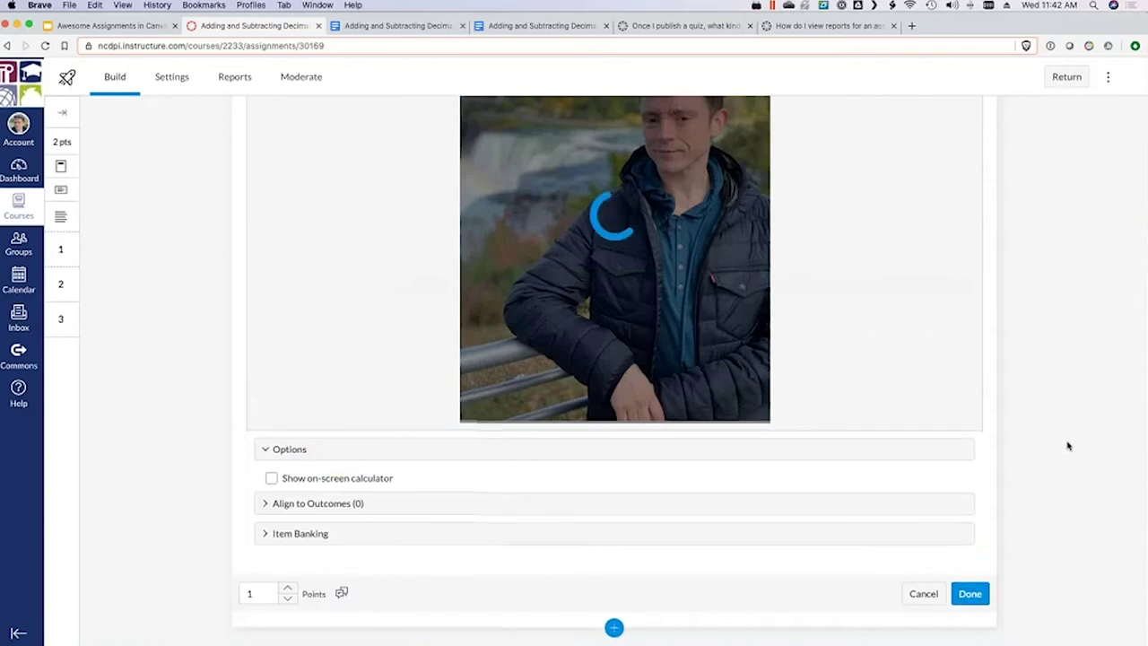
scroll(1067, 446, up, 2)
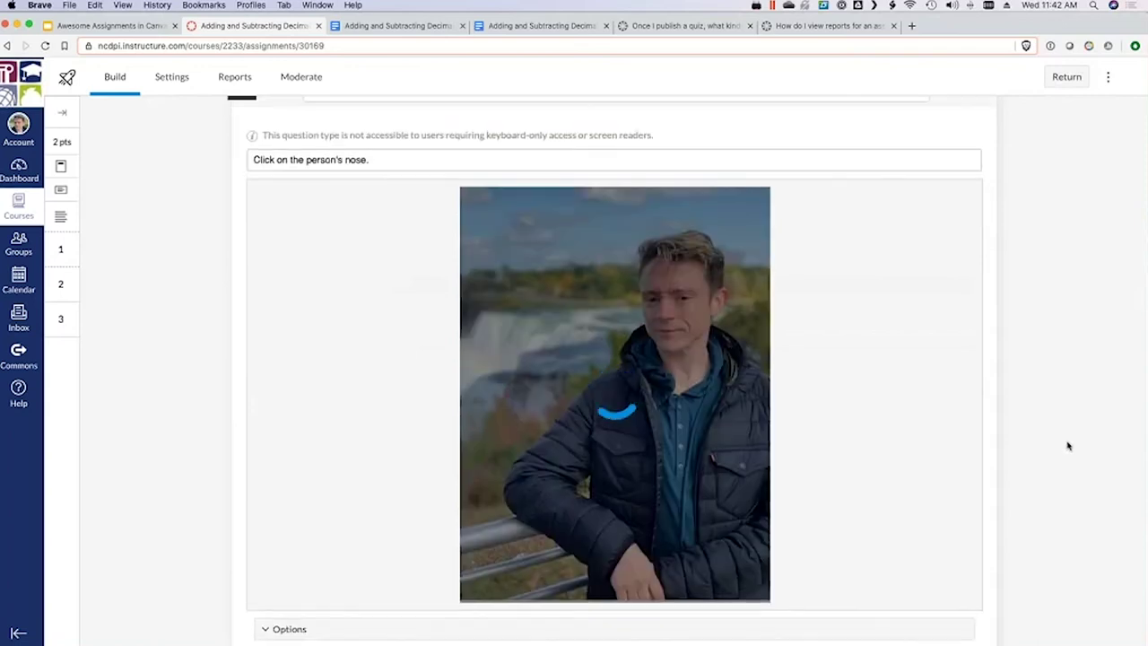
scroll(1067, 446, down, 1)
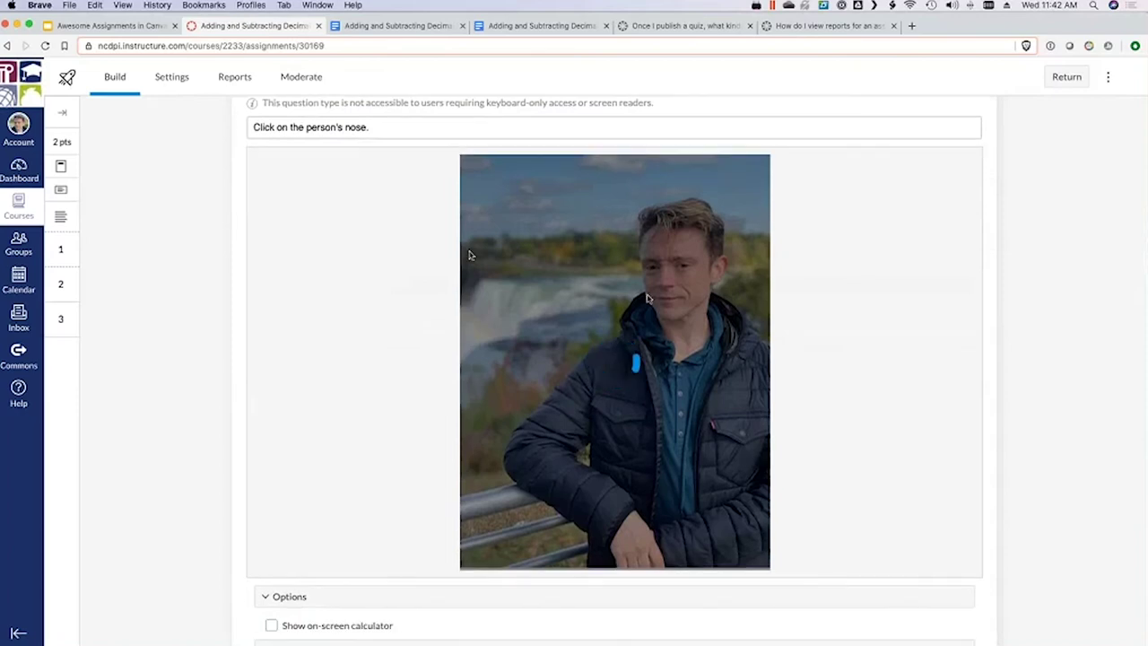
Step: Draw a small oval hot spot over the person's nose in the photo
click(404, 169)
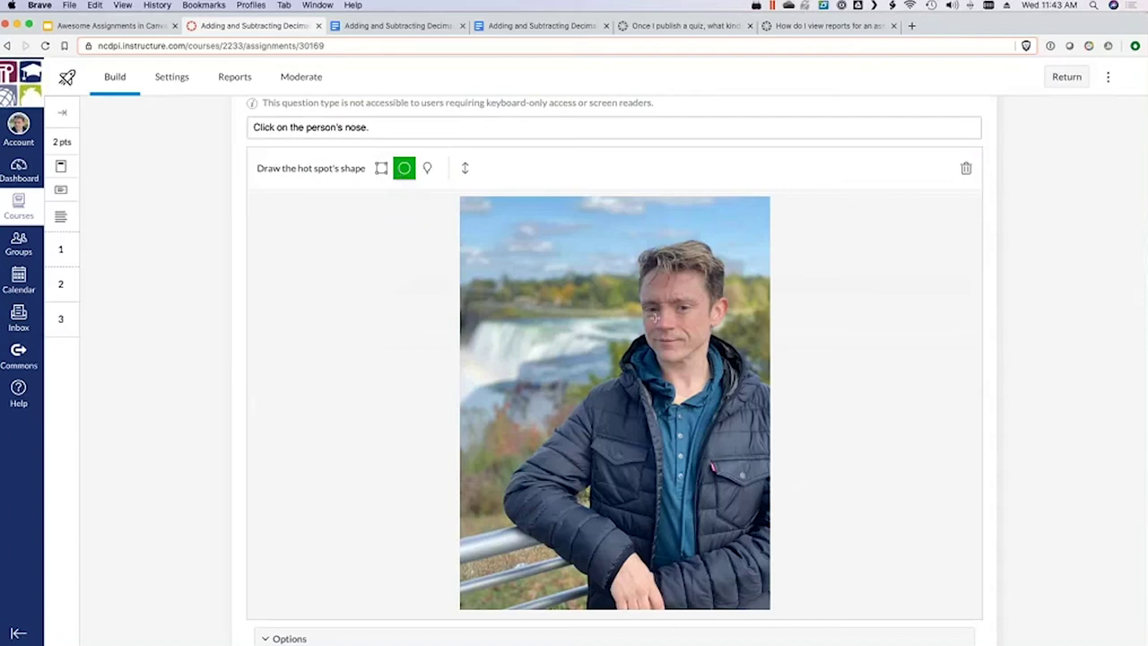
drag(655, 318, 675, 333)
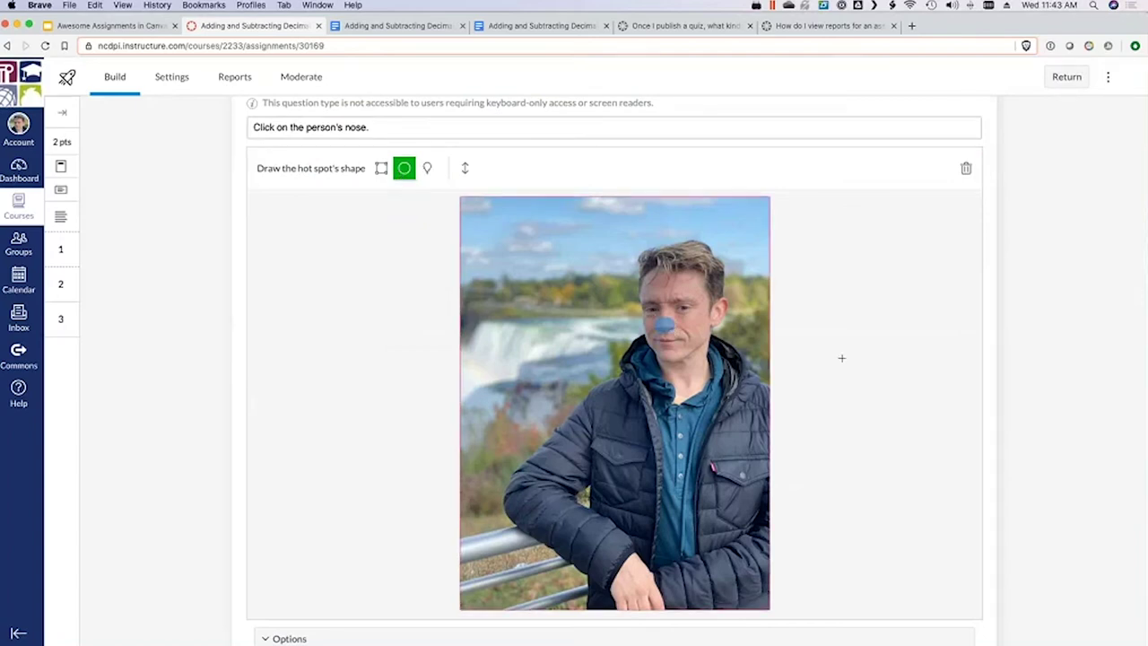
scroll(1067, 453, down, 5)
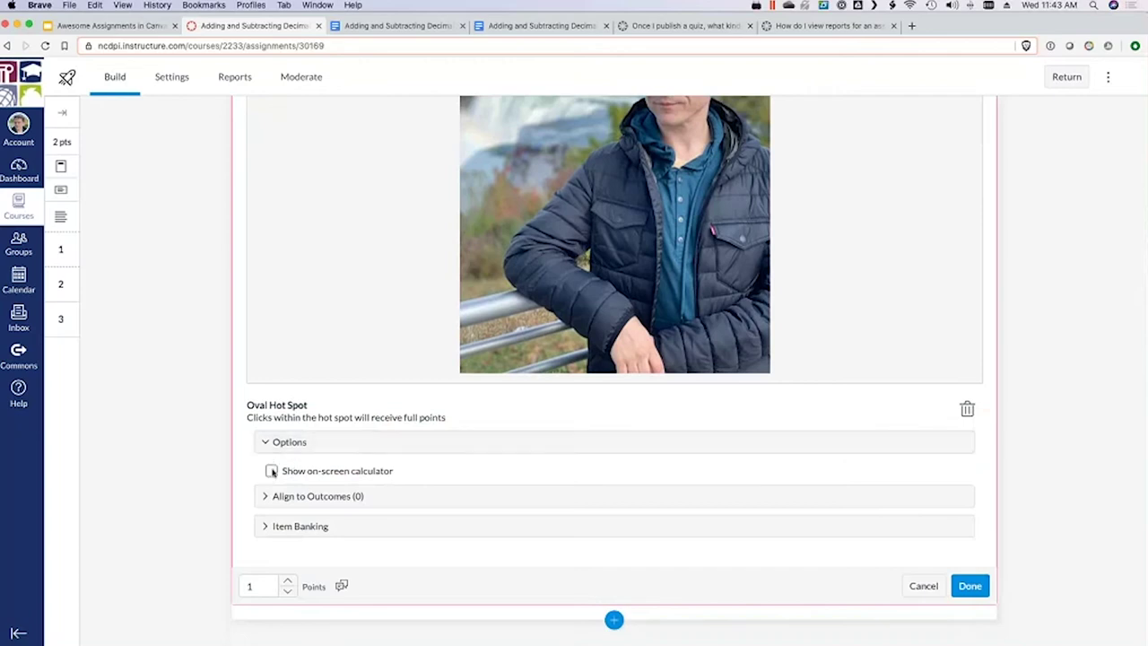
Step: Expand the hot spot question's outcome alignment and item banking sections, and save the question
click(265, 500)
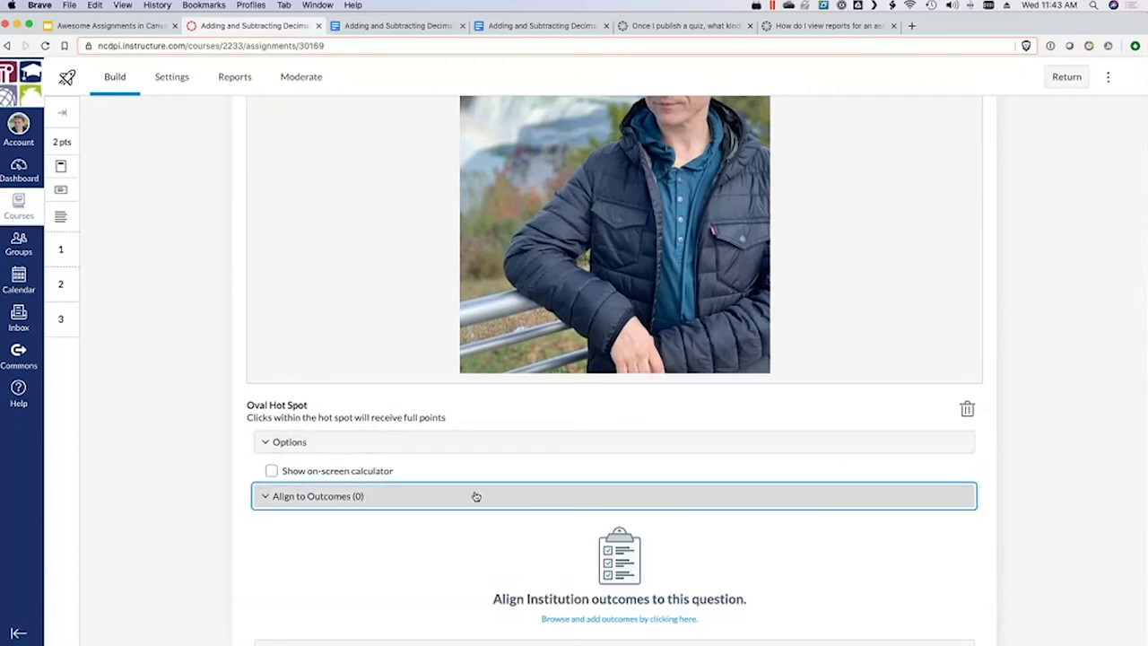
scroll(446, 478, down, 2)
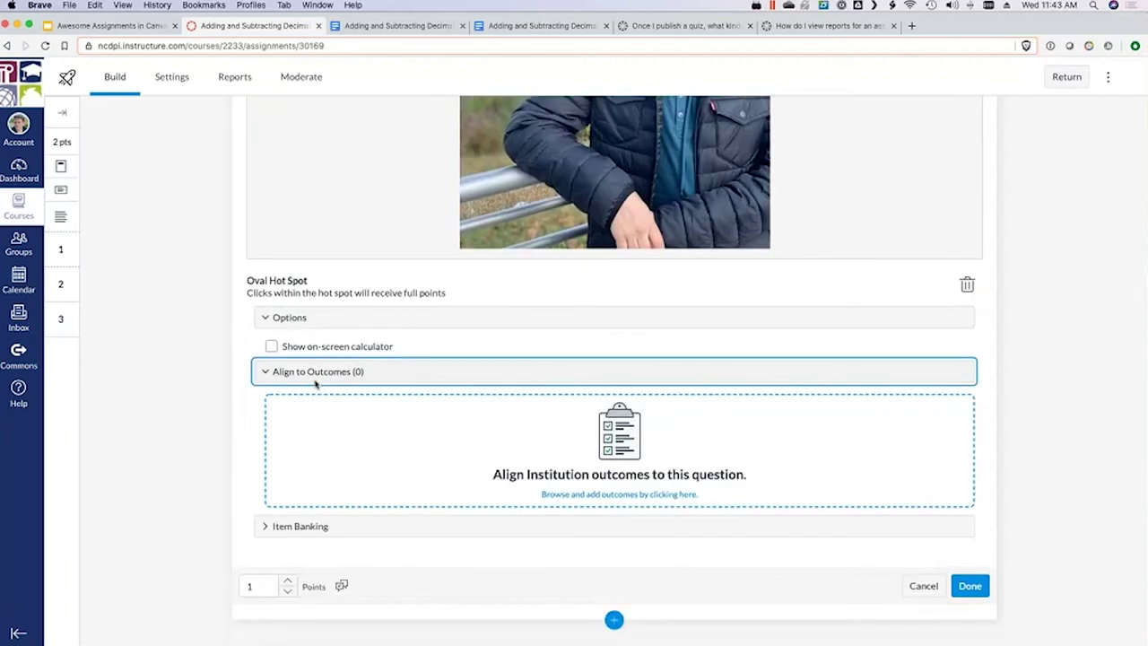
click(321, 520)
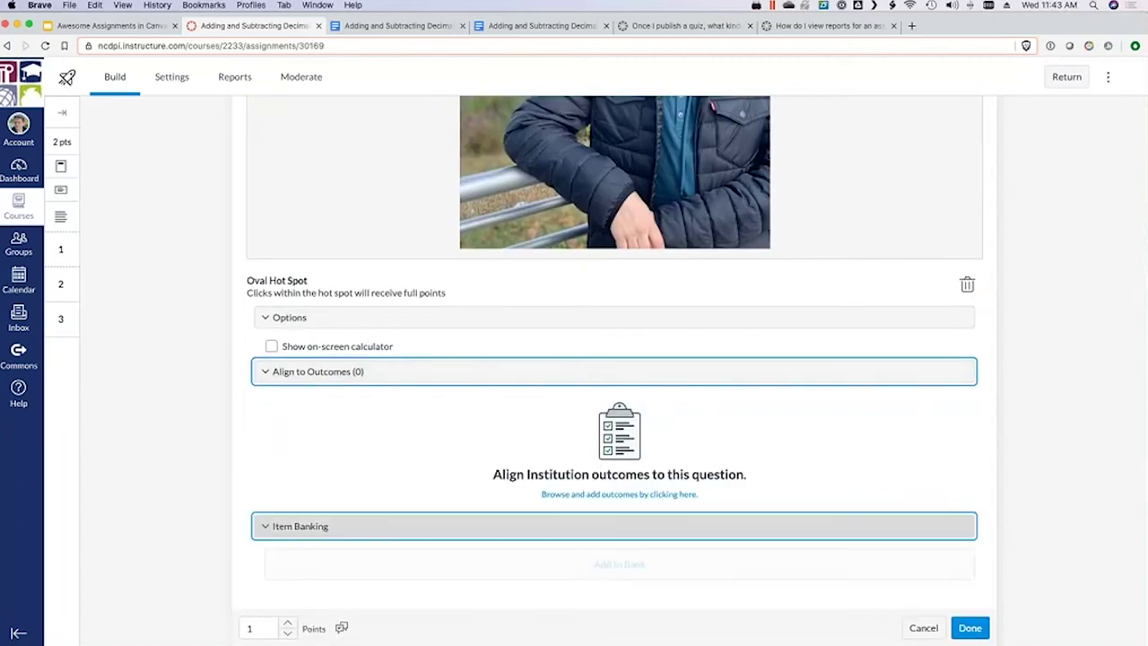
scroll(422, 502, down, 1)
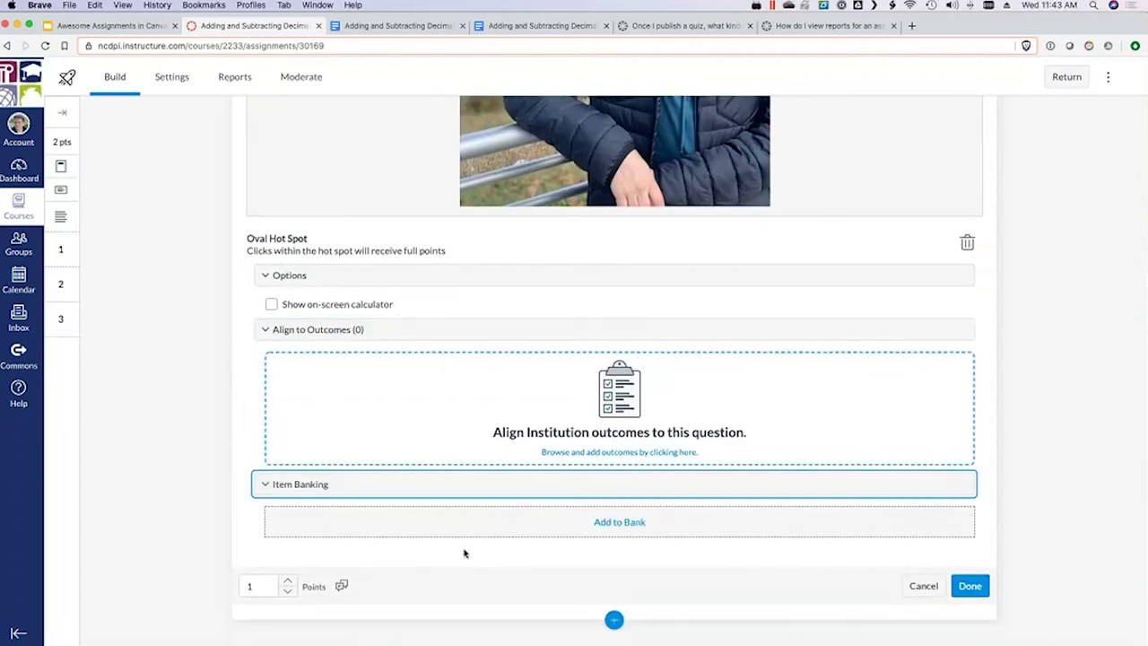
click(971, 586)
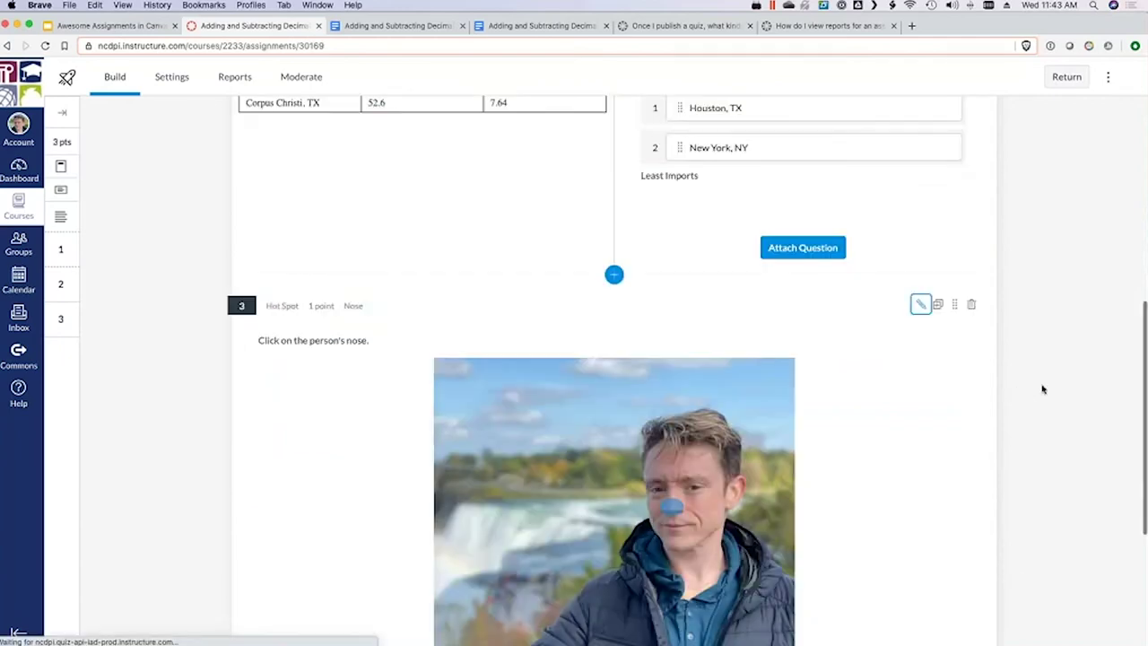
Step: Review the whole quiz from its title and stimulus questions down to the hot spot question
scroll(1014, 422, down, 5)
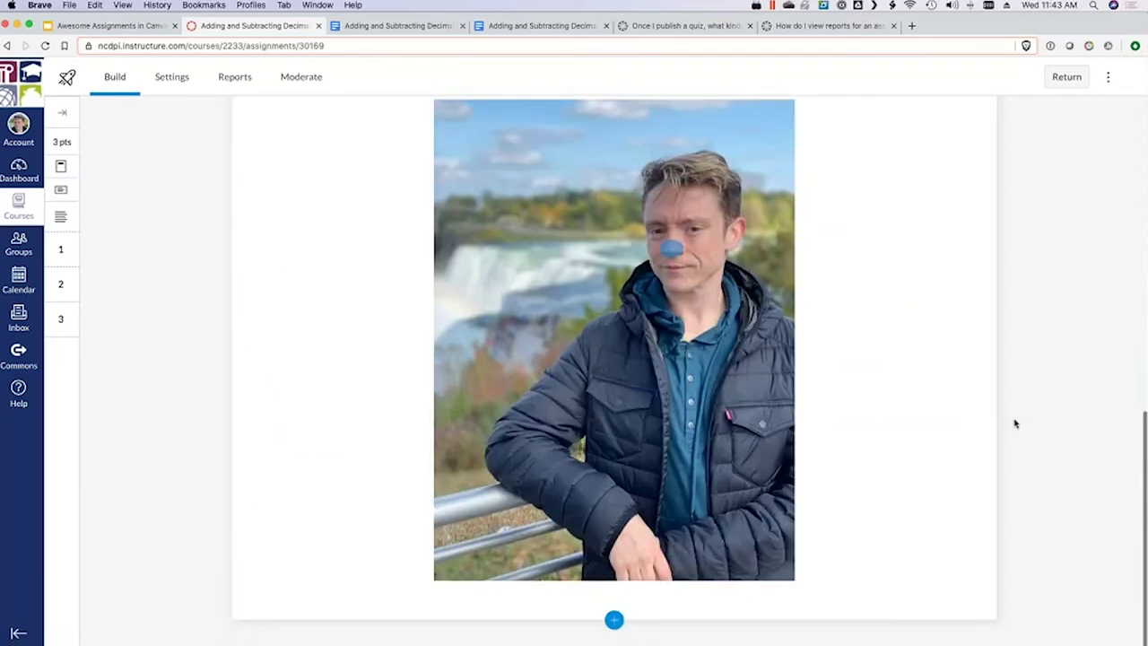
scroll(1015, 424, up, 10)
scroll(1015, 423, up, 4)
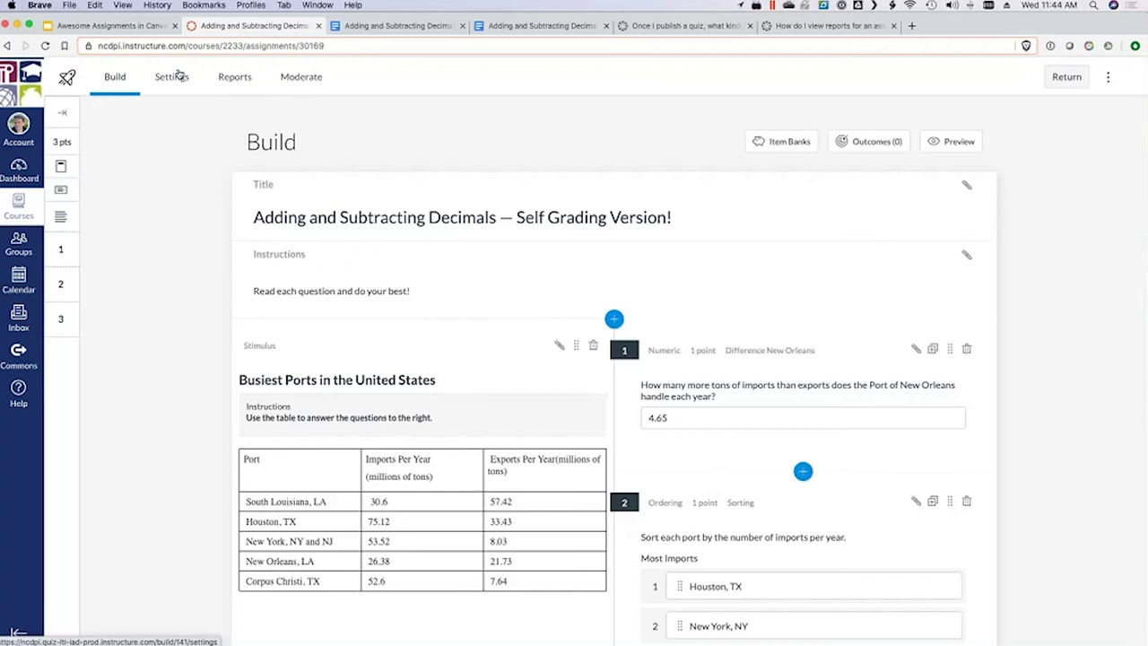
scroll(184, 278, down, 1)
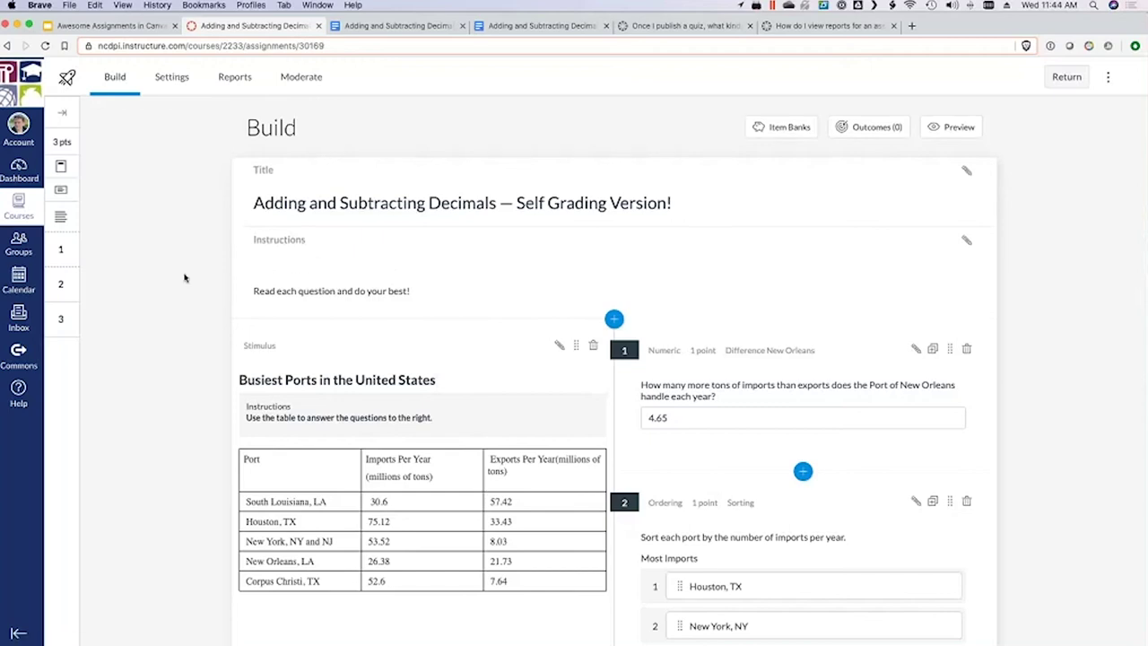
scroll(184, 278, down, 5)
scroll(185, 271, down, 3)
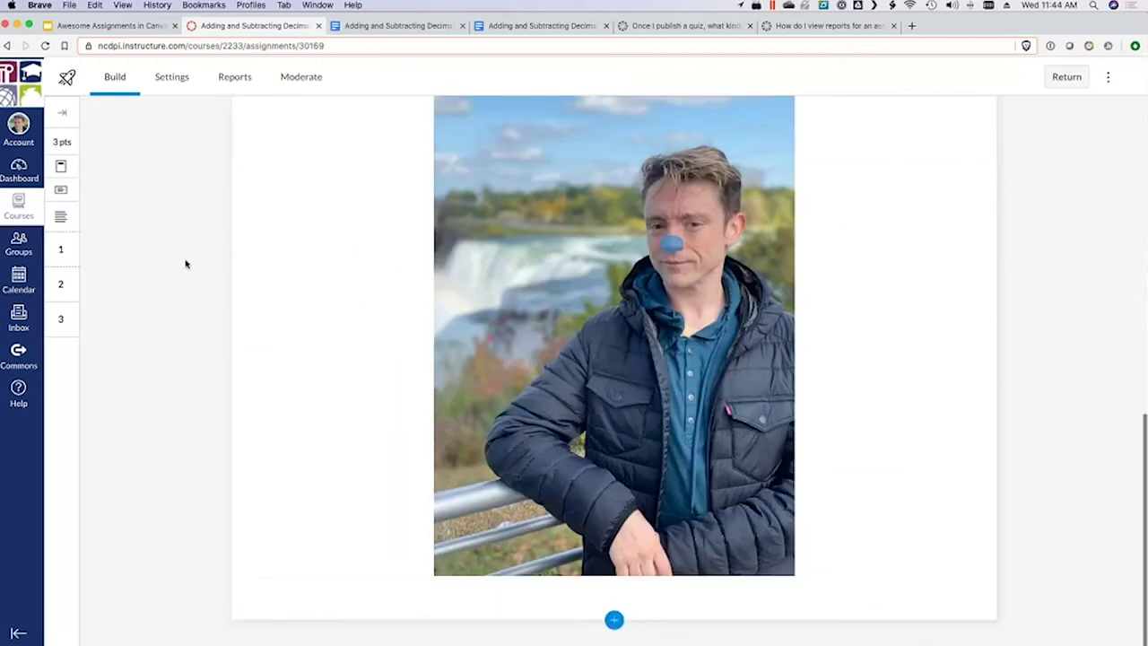
scroll(185, 264, up, 10)
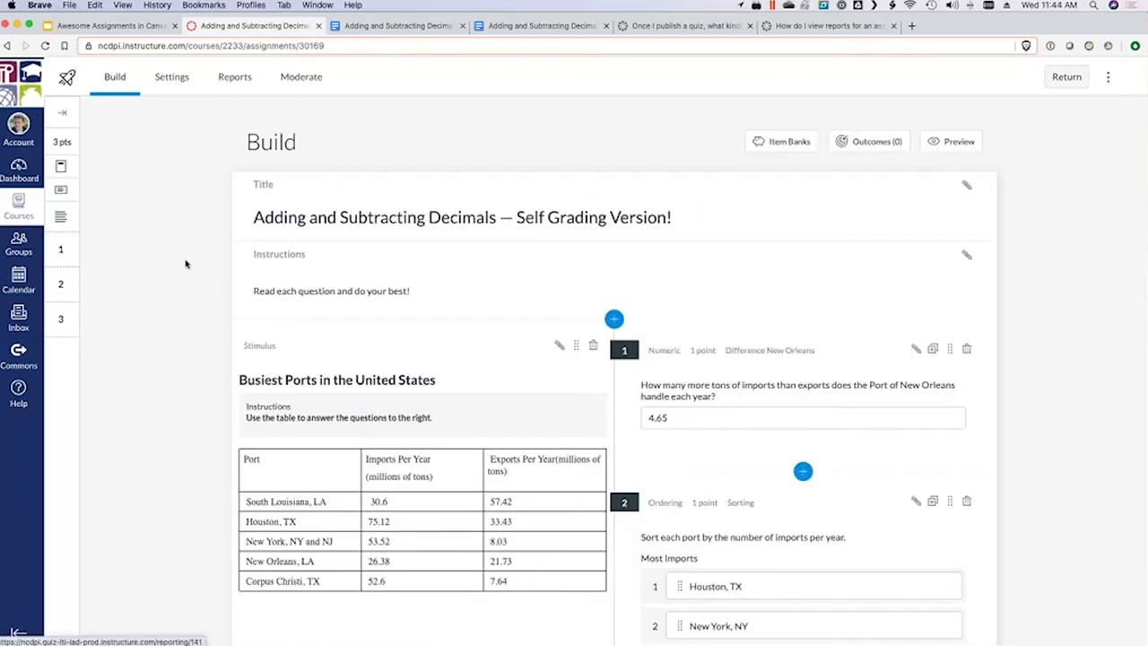
Step: Compare the quiz with the original worksheet and read through the questions and answers in the answer key document
click(398, 25)
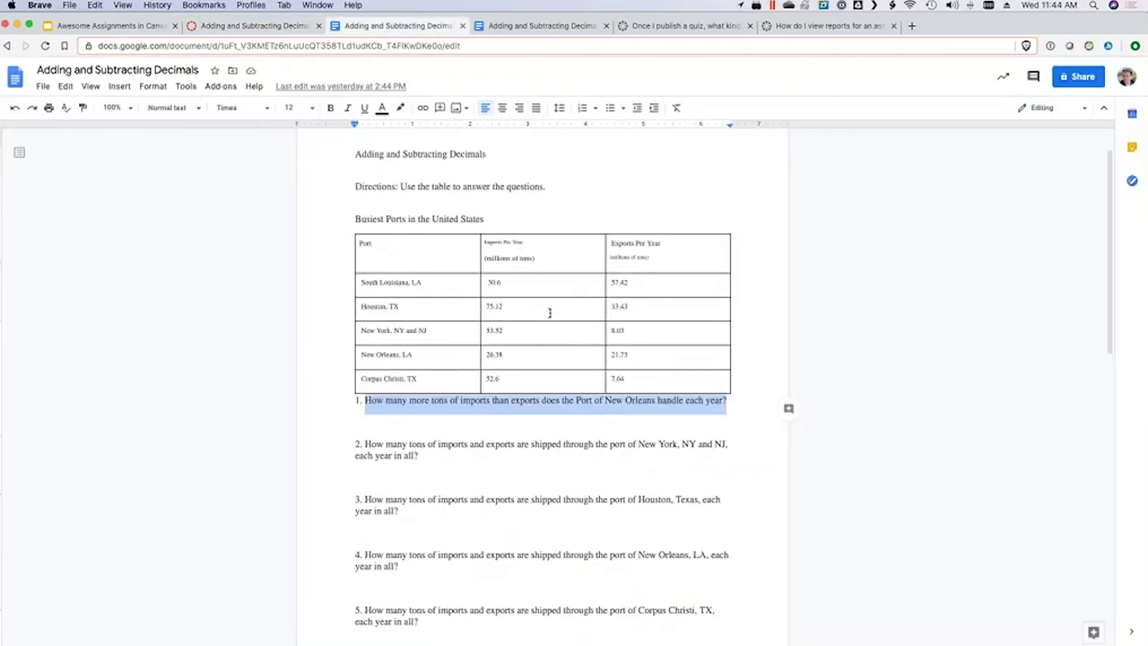
click(252, 27)
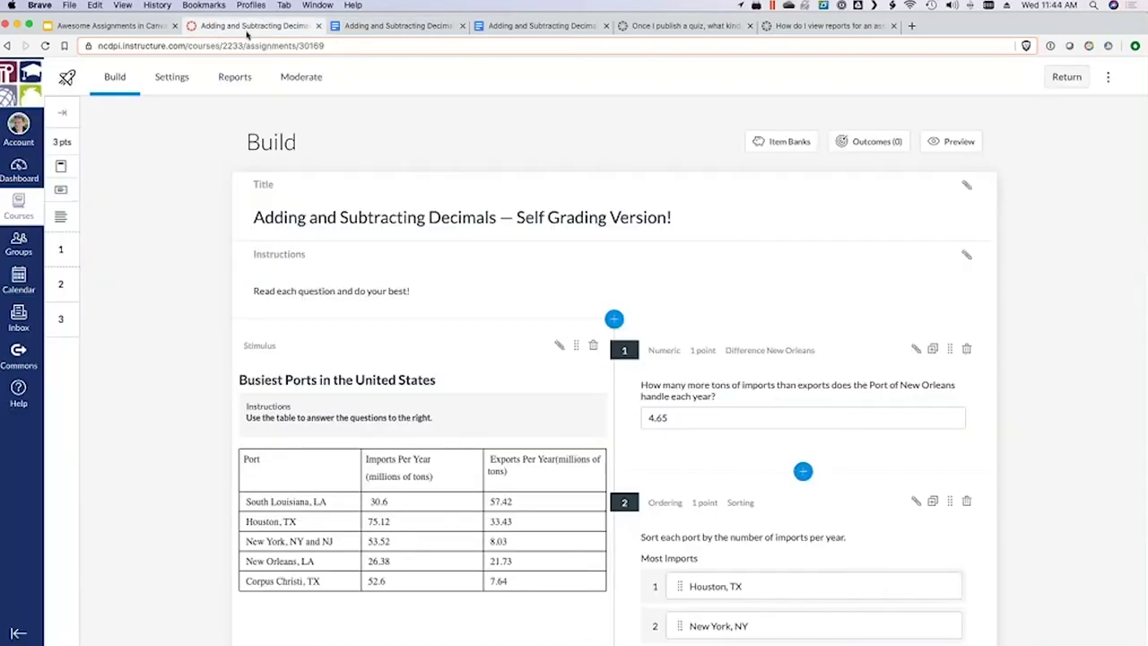
click(490, 30)
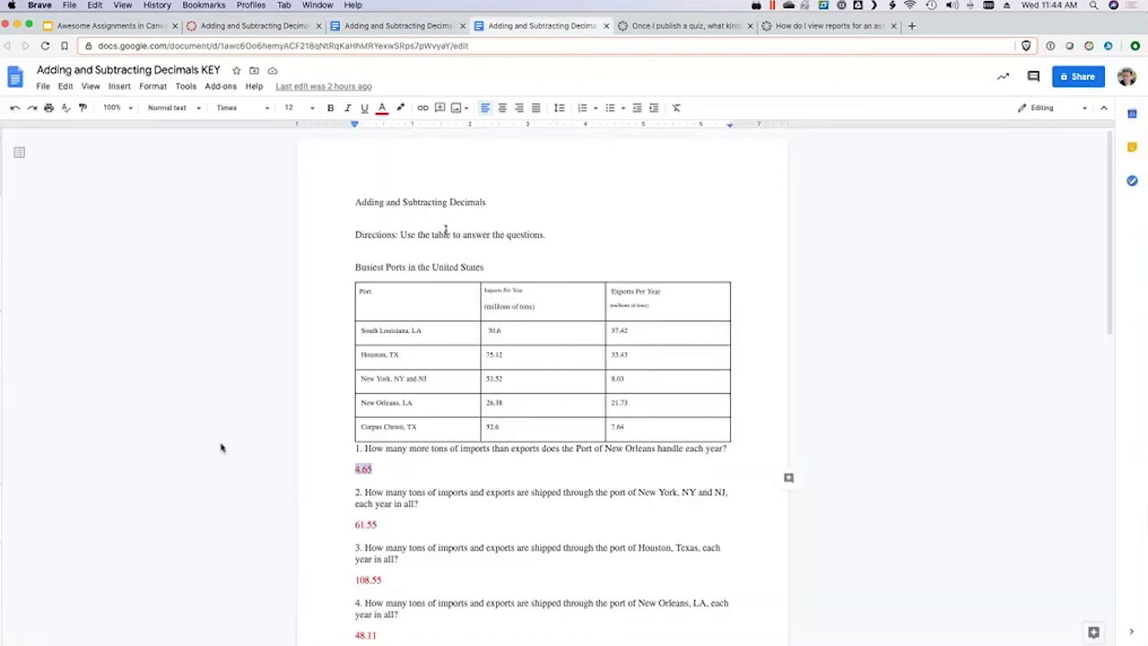
scroll(221, 447, down, 2)
scroll(221, 446, down, 5)
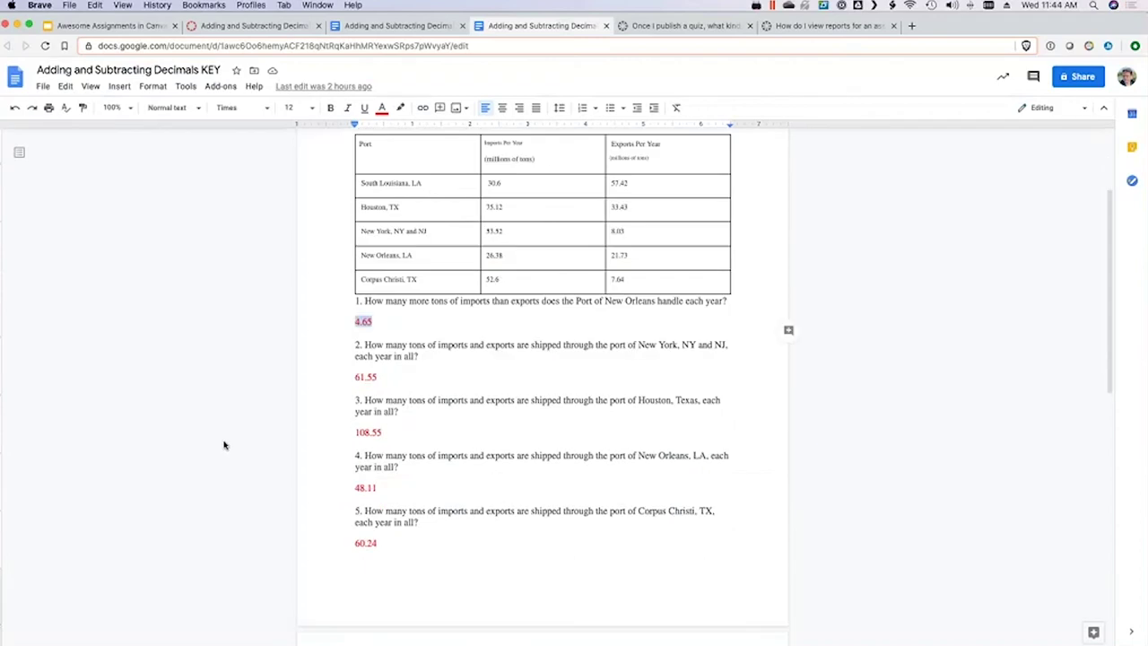
scroll(556, 333, down, 2)
scroll(527, 484, down, 3)
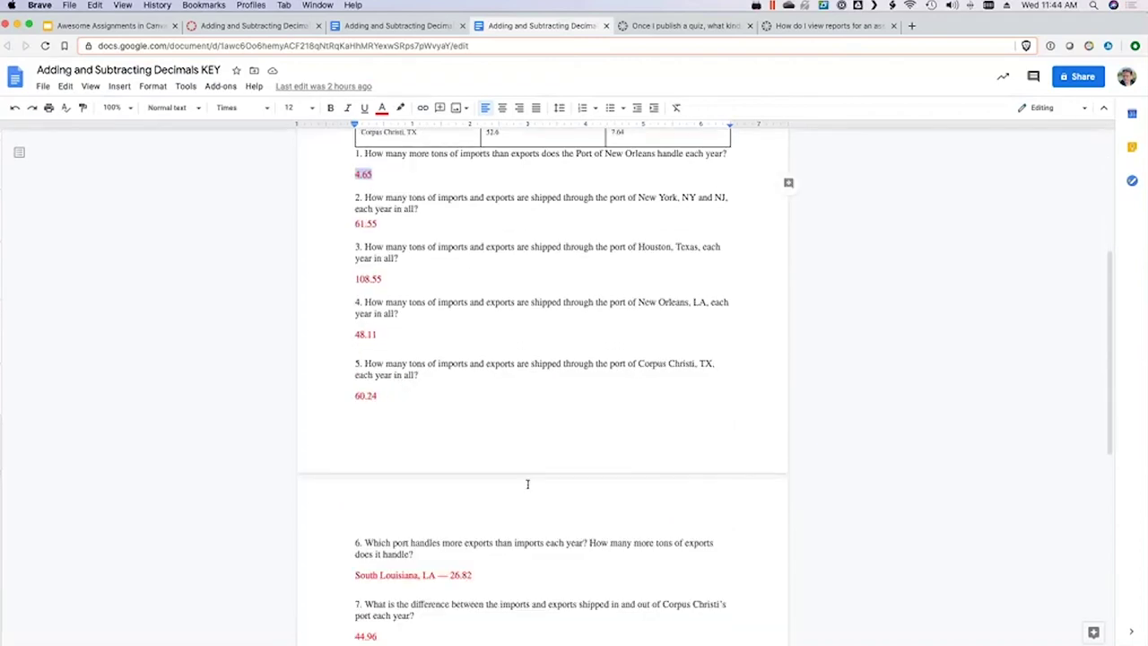
scroll(528, 485, down, 2)
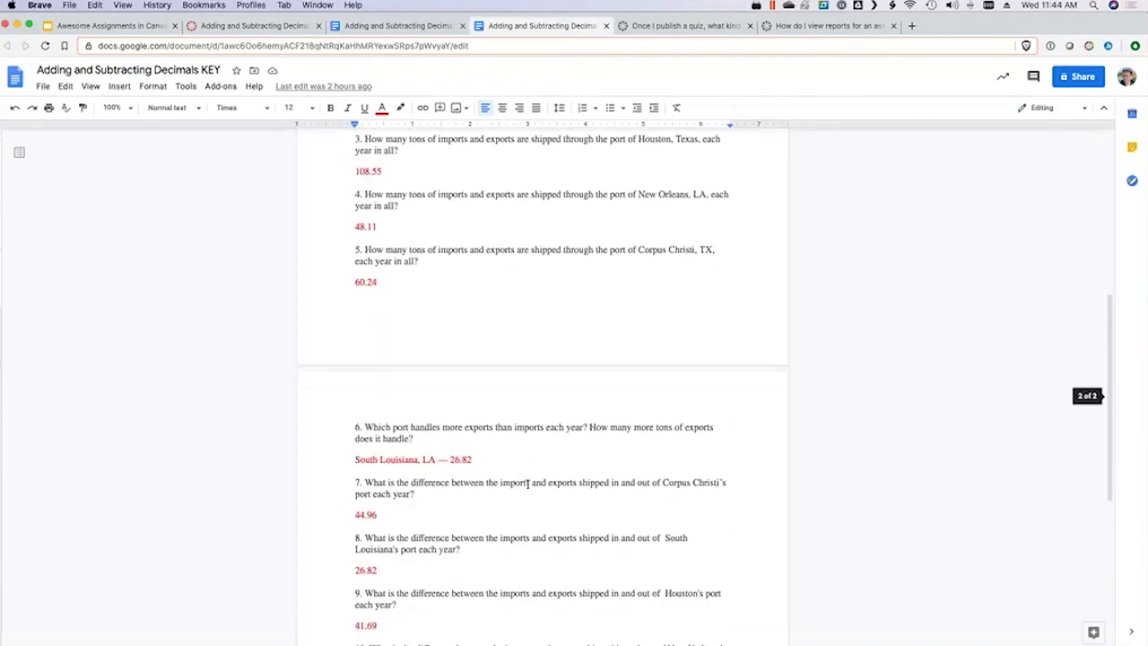
scroll(527, 484, down, 2)
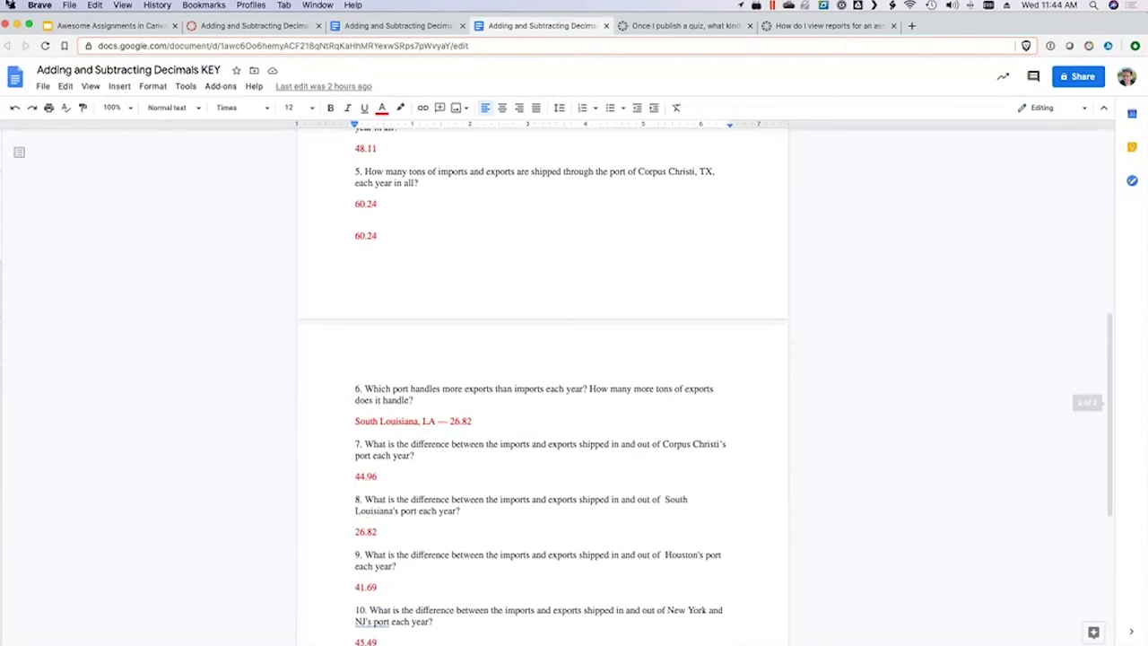
Step: Return to the Canvas quiz and open its settings
click(215, 29)
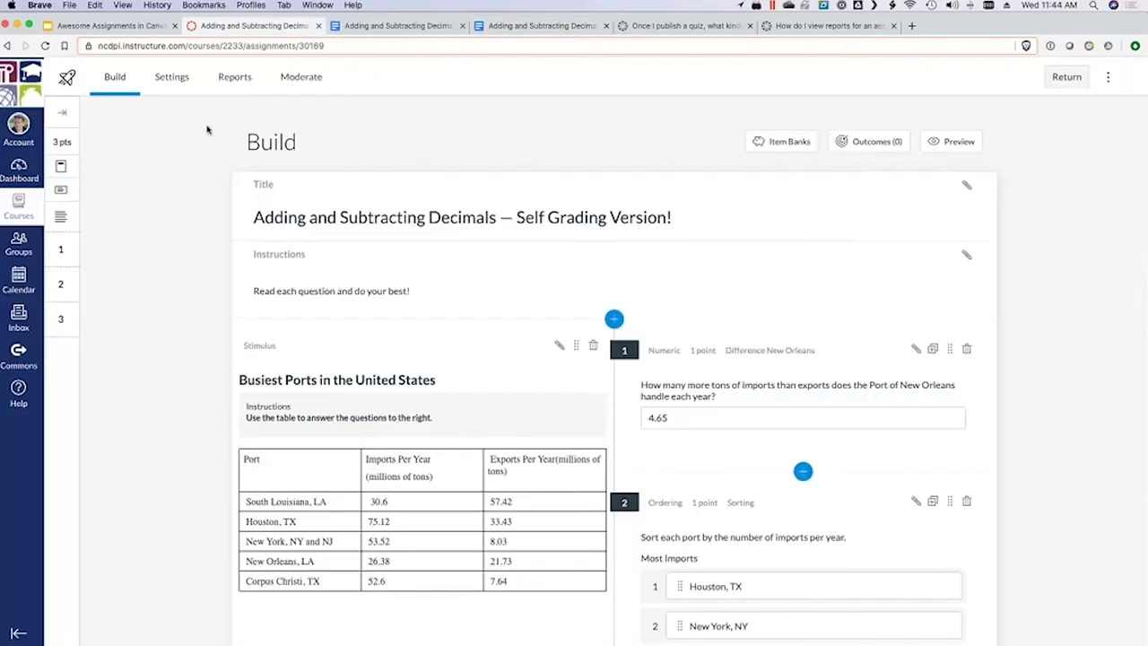
click(169, 78)
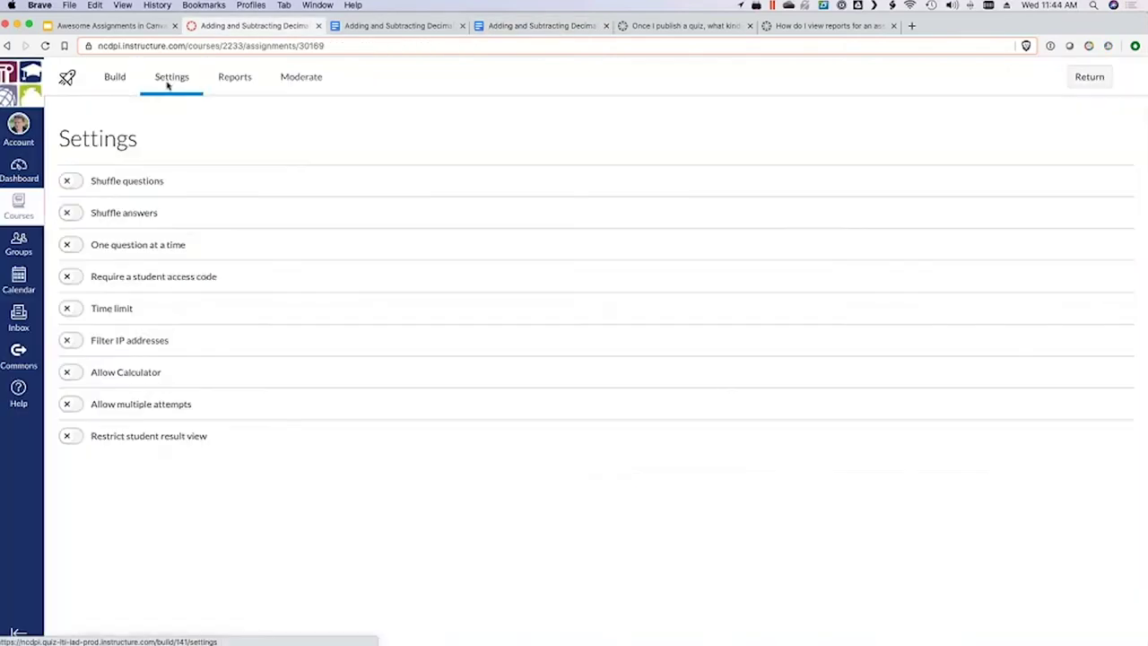
Step: Try the question shuffling and one-question-at-a-time settings, including the backtracking option, and switch them off again
click(69, 180)
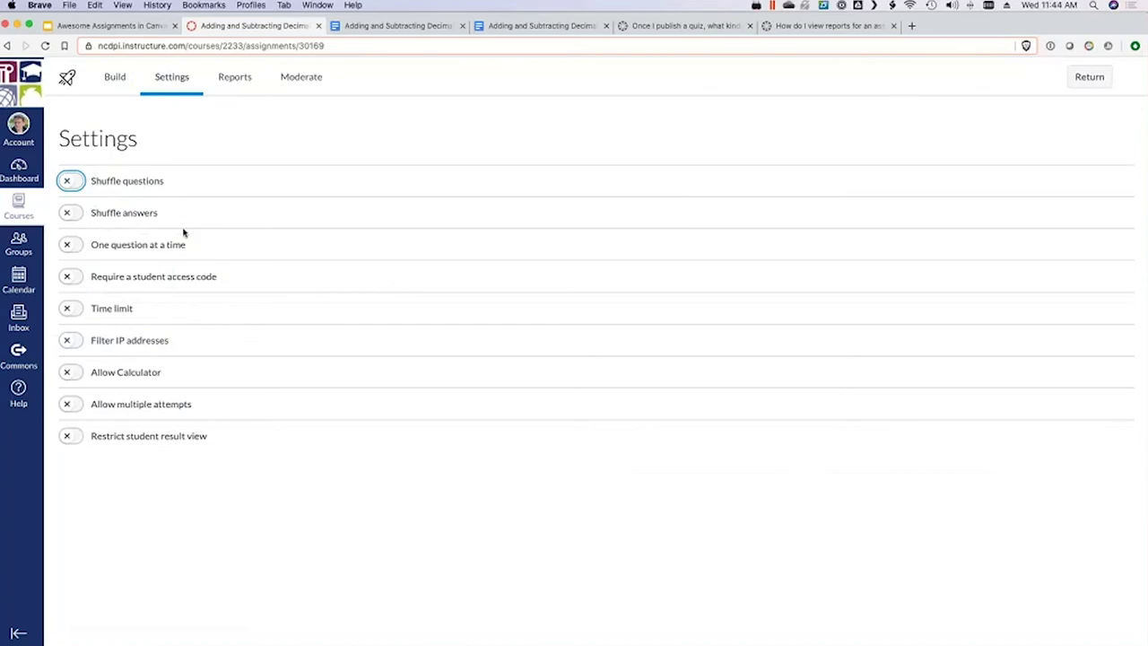
click(71, 244)
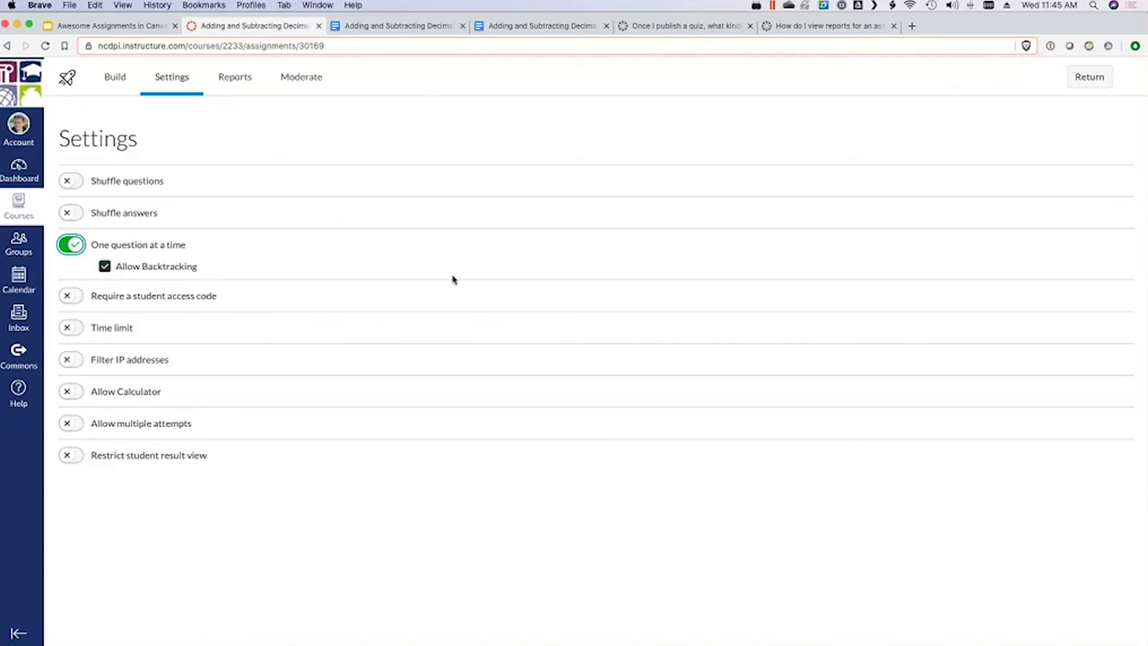
click(104, 268)
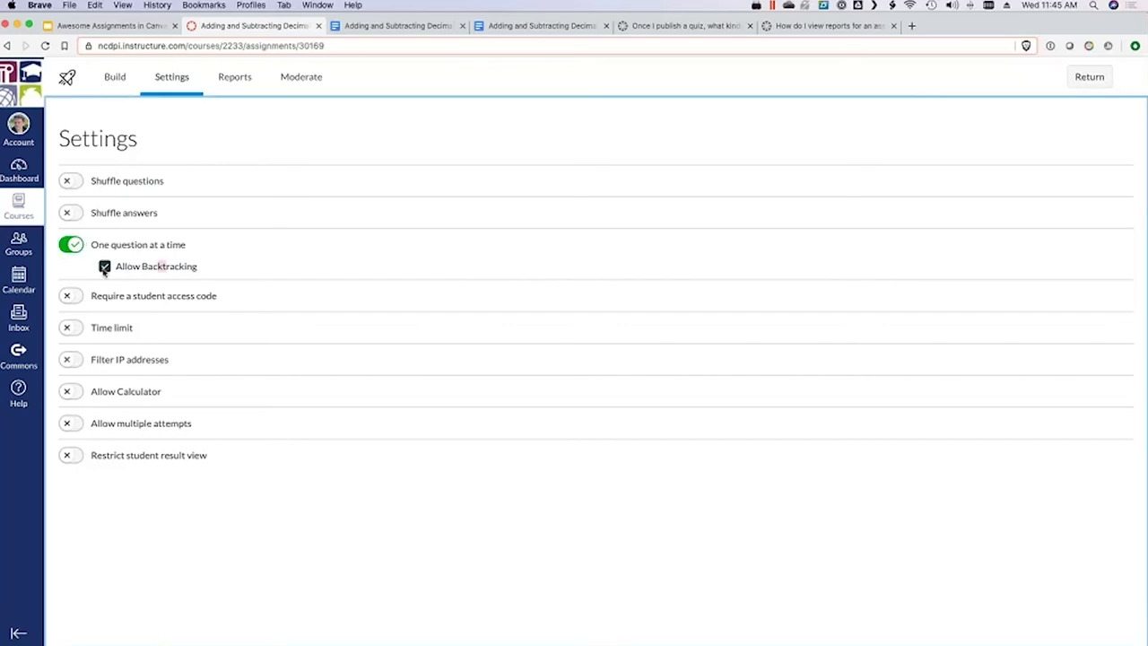
double_click(104, 267)
click(71, 245)
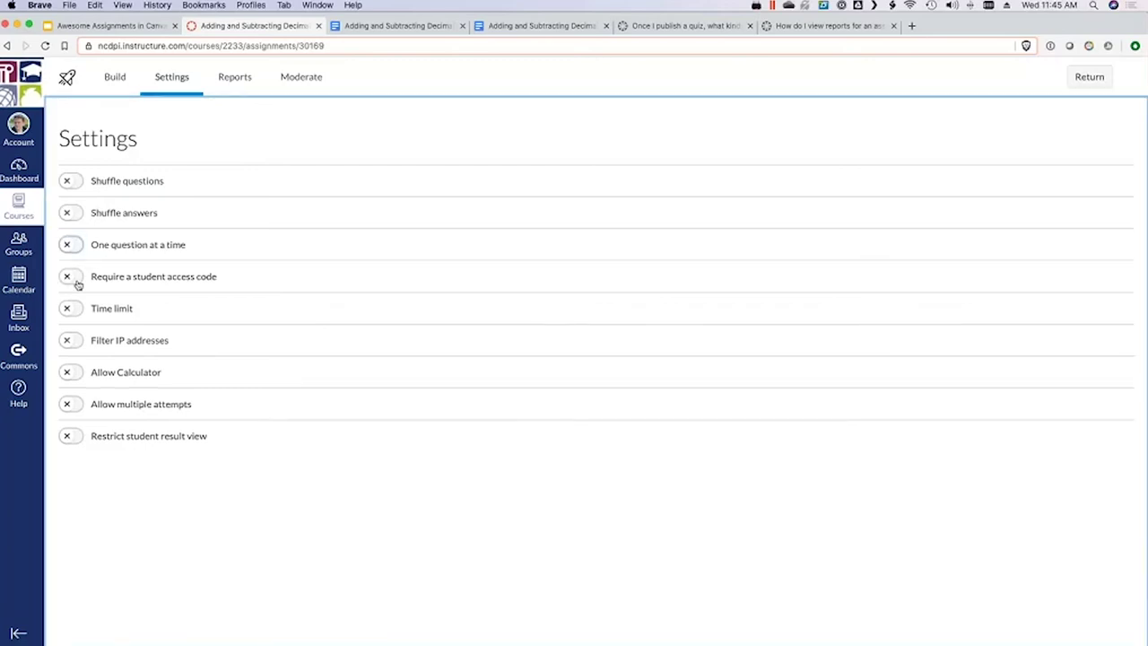
Step: Try the student access code, IP address filter and calculator settings, switching each one off again
click(76, 280)
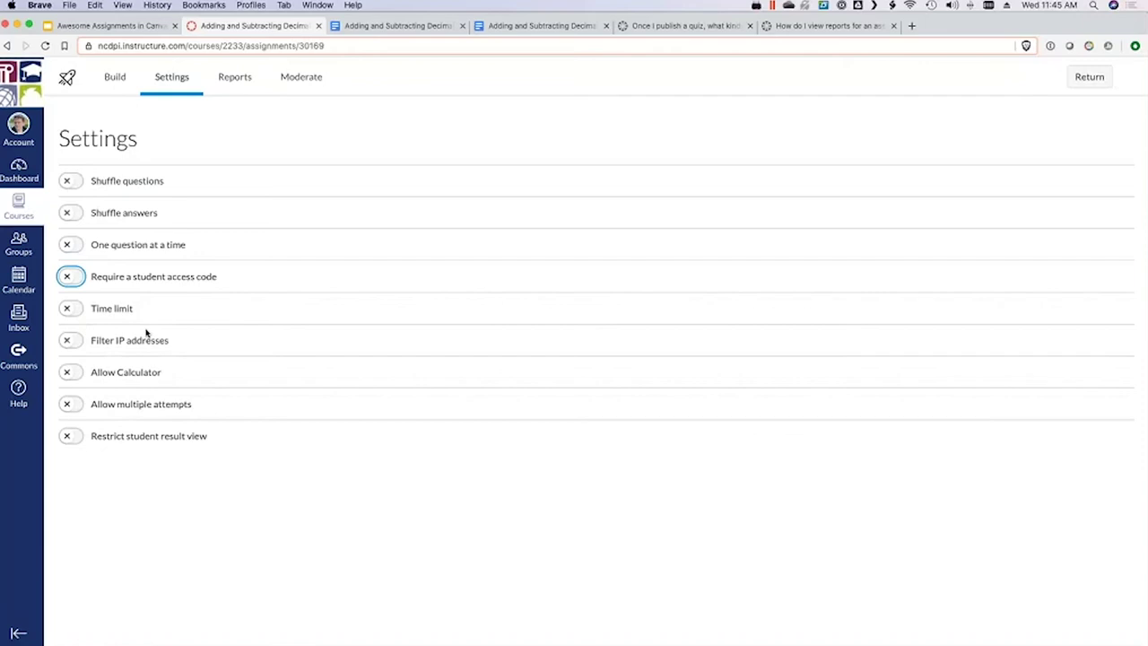
click(117, 338)
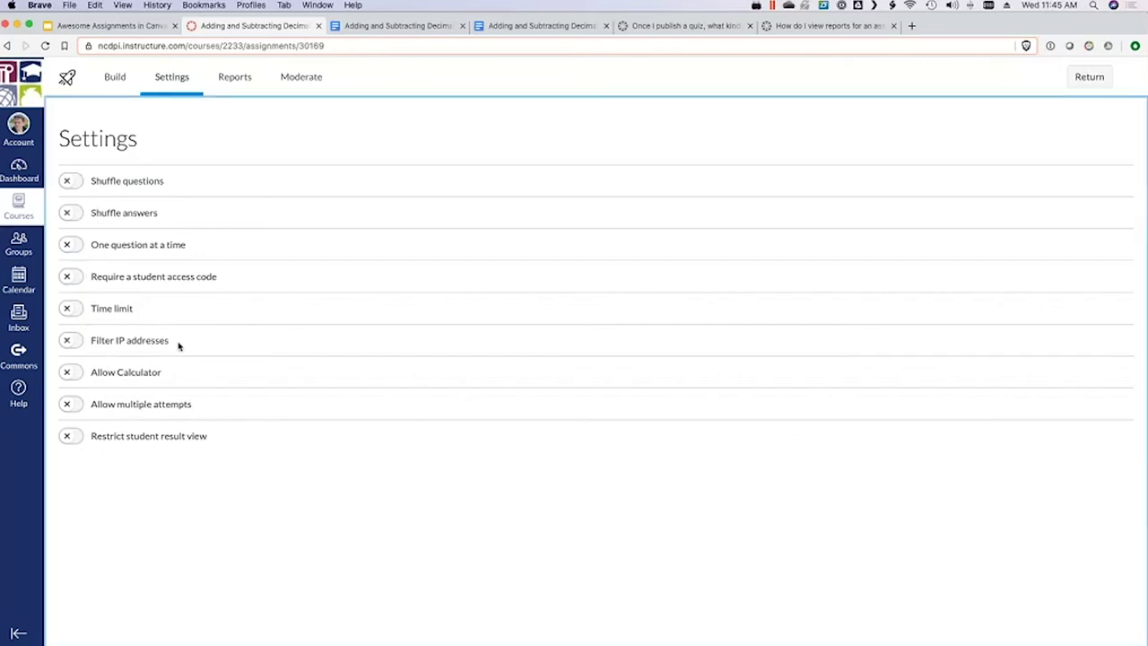
click(79, 348)
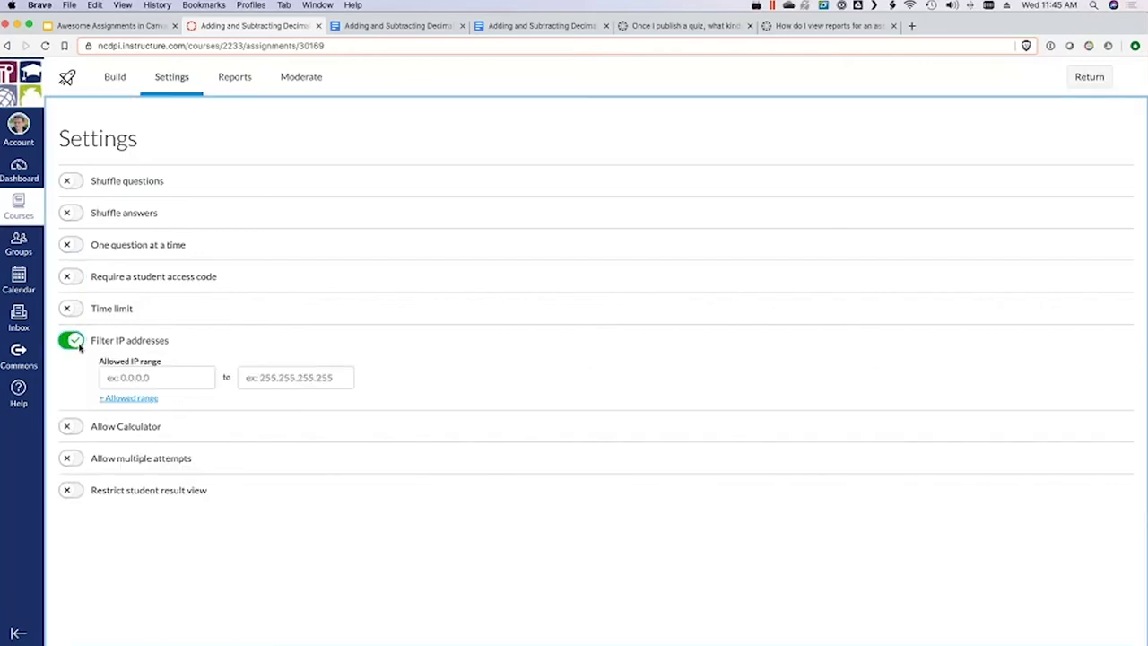
click(77, 344)
click(72, 372)
double_click(143, 371)
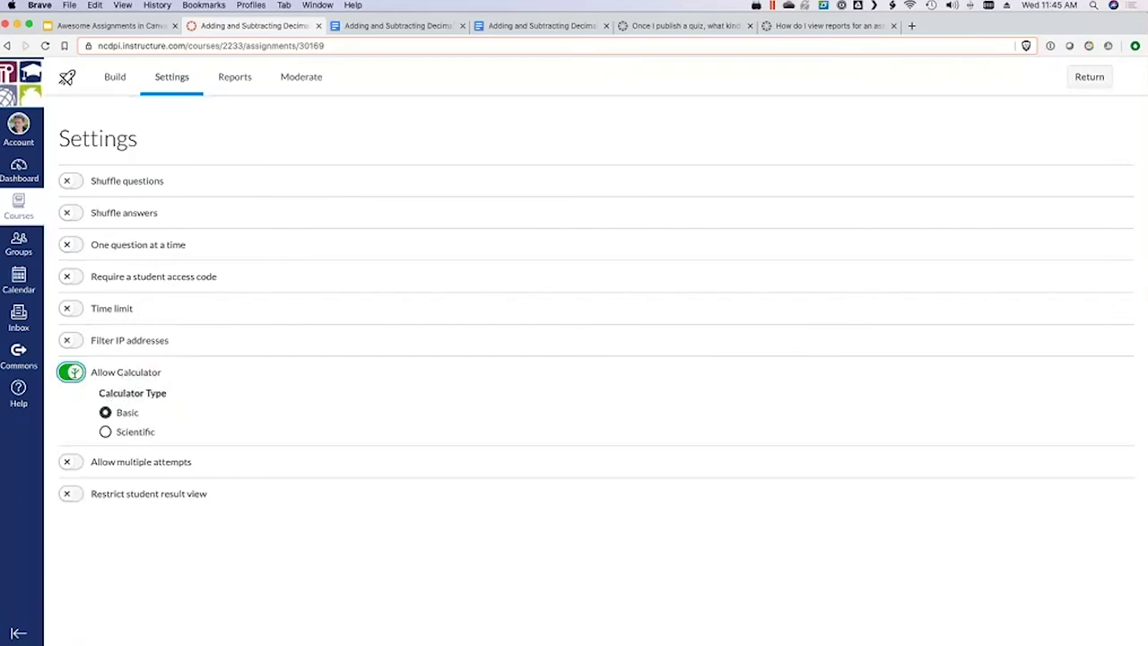
click(73, 372)
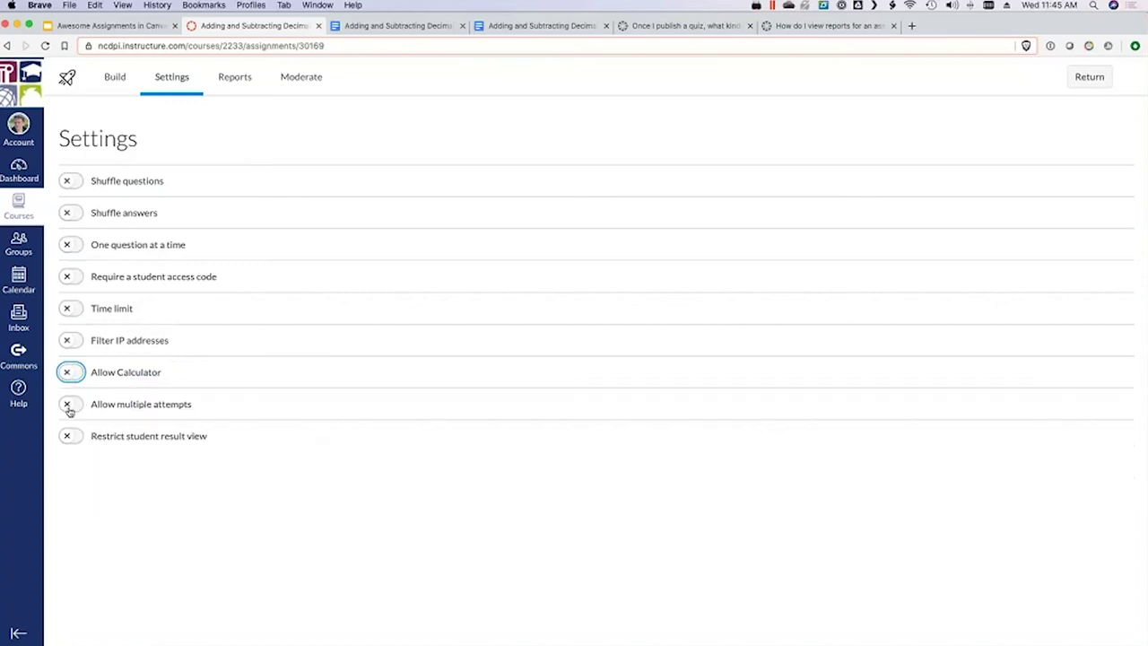
Step: Try allowing multiple attempts, exploring the waiting period, score to keep and allowed attempts options, and disable the setting again
click(69, 405)
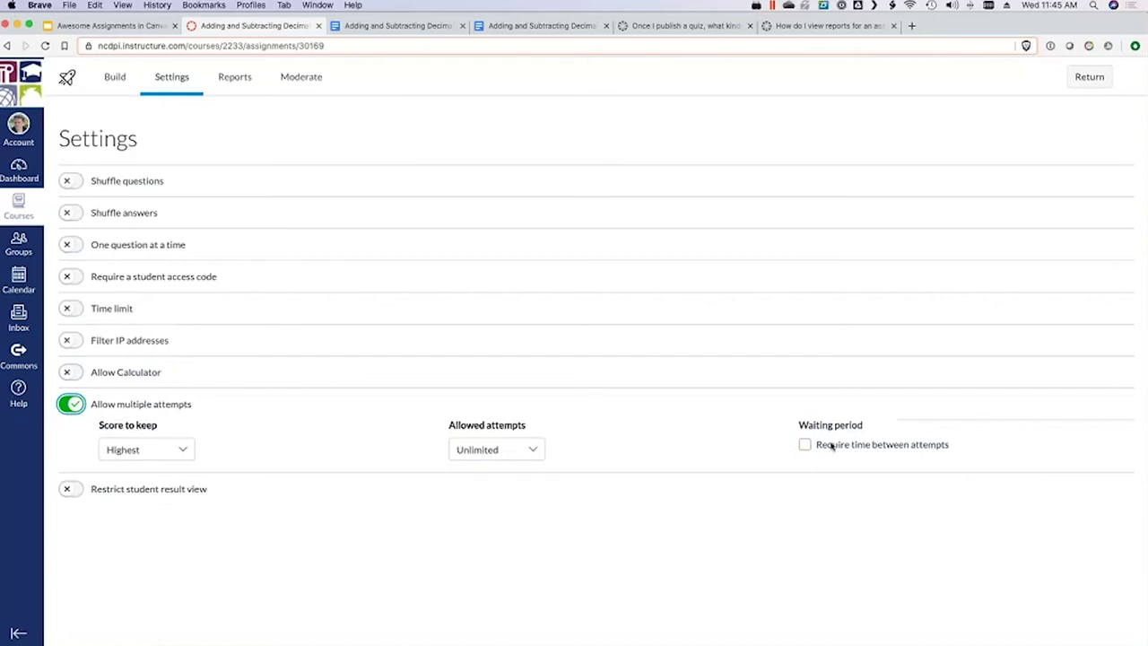
click(805, 446)
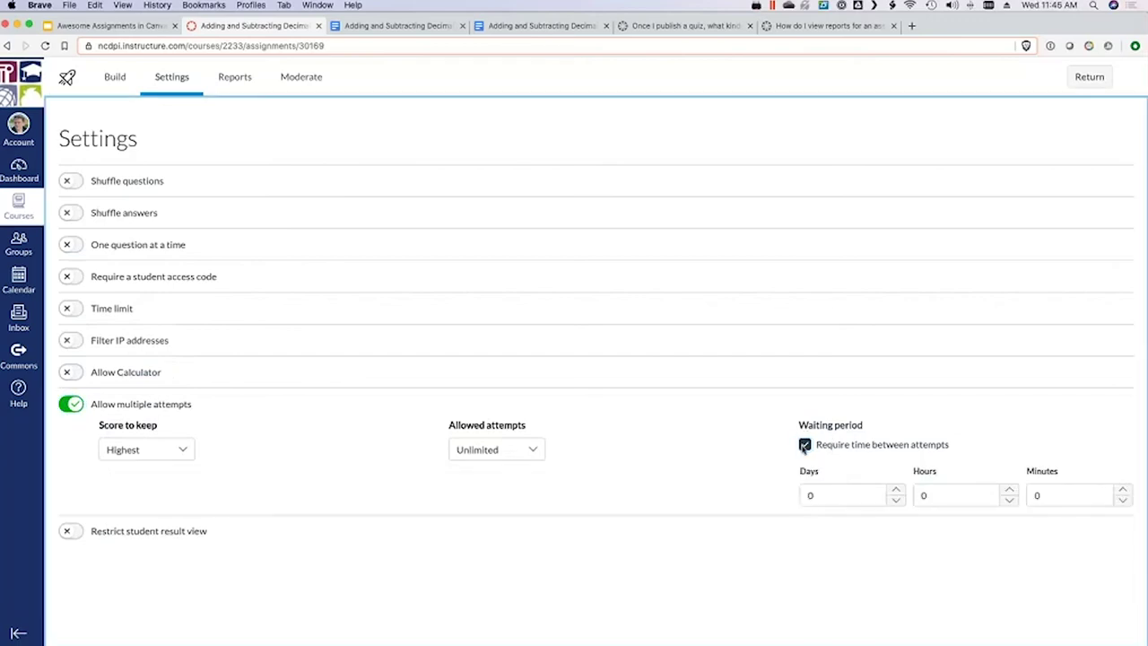
click(805, 446)
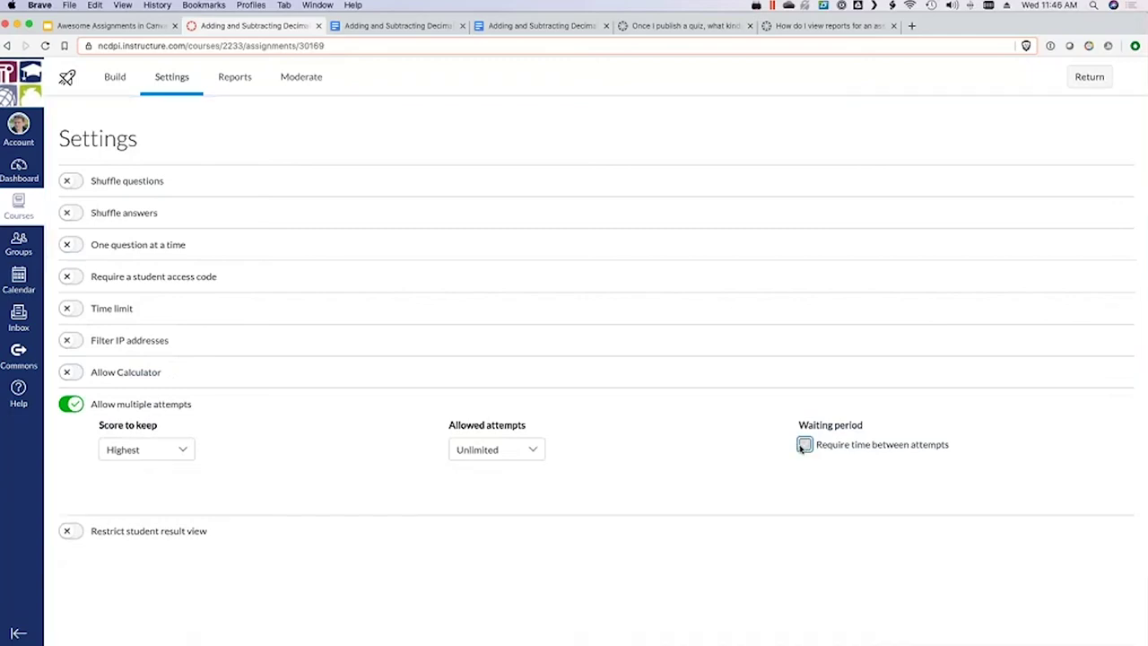
click(804, 445)
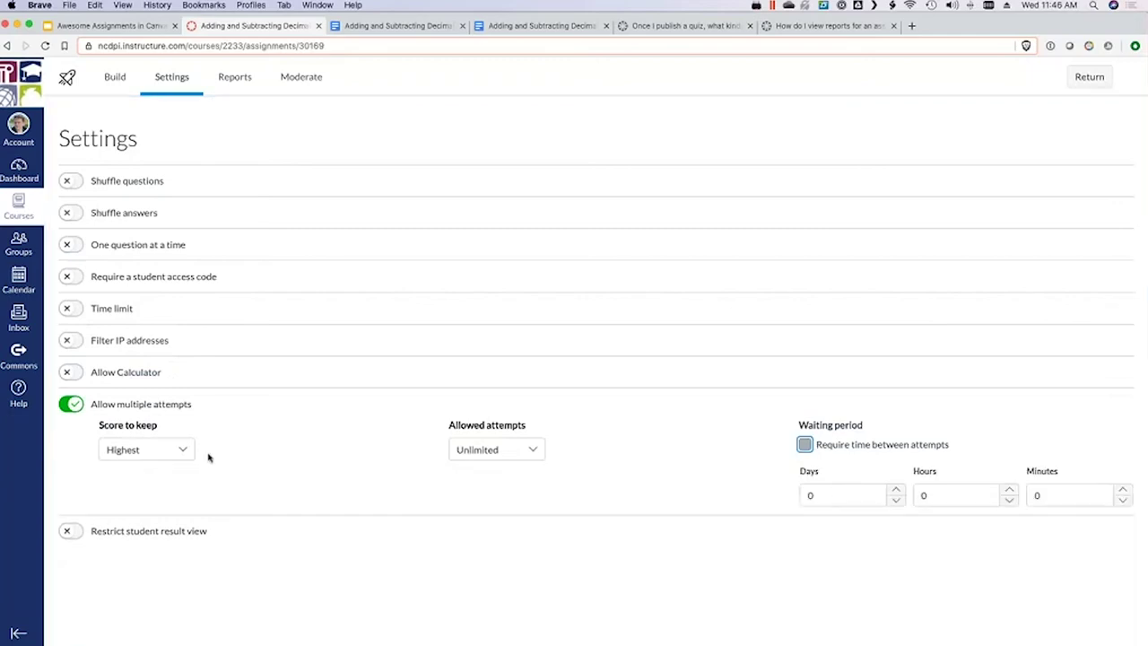
click(179, 453)
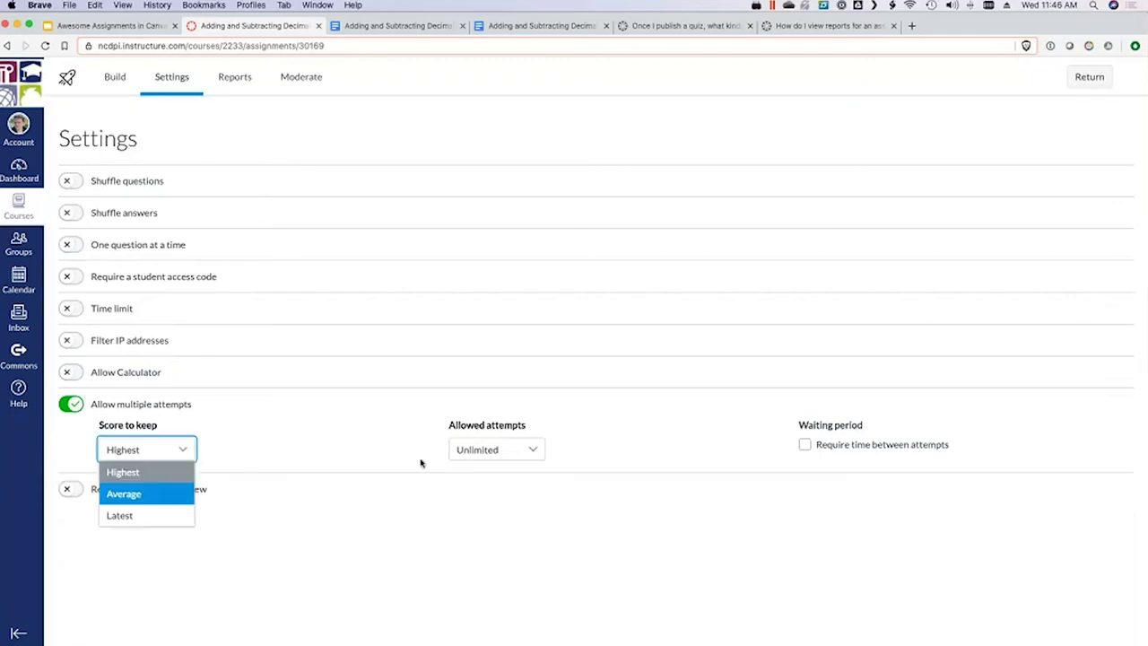
click(461, 449)
click(461, 449)
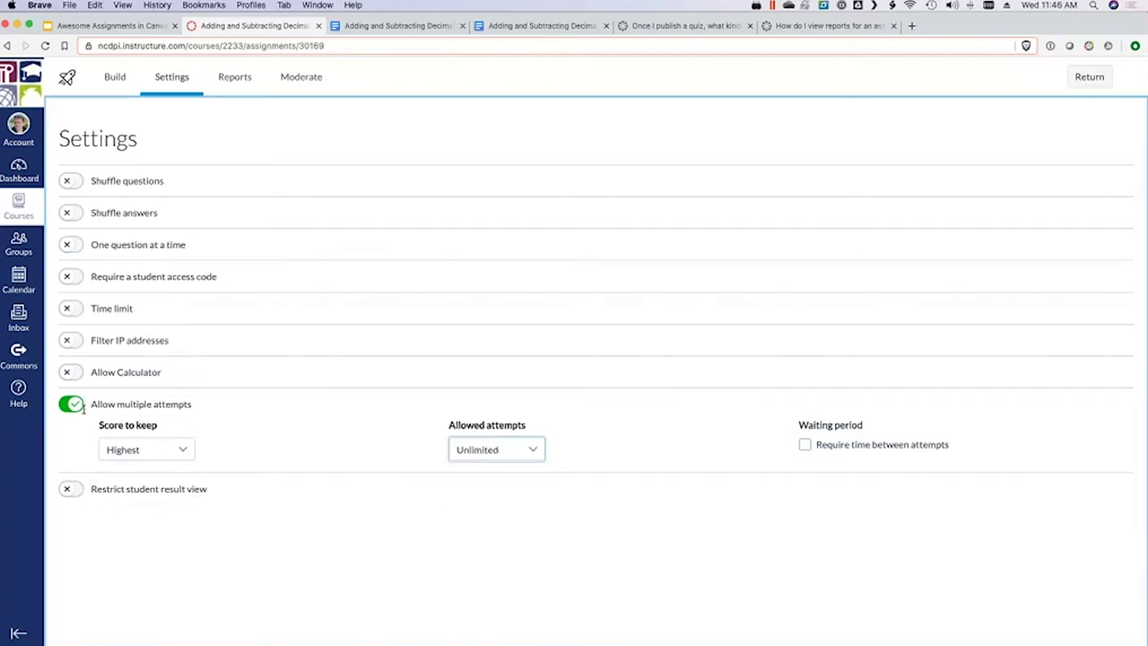
click(72, 404)
Step: Try restricting the student result view with every points, item, response and feedback option enabled, and switch the restriction off again
click(70, 436)
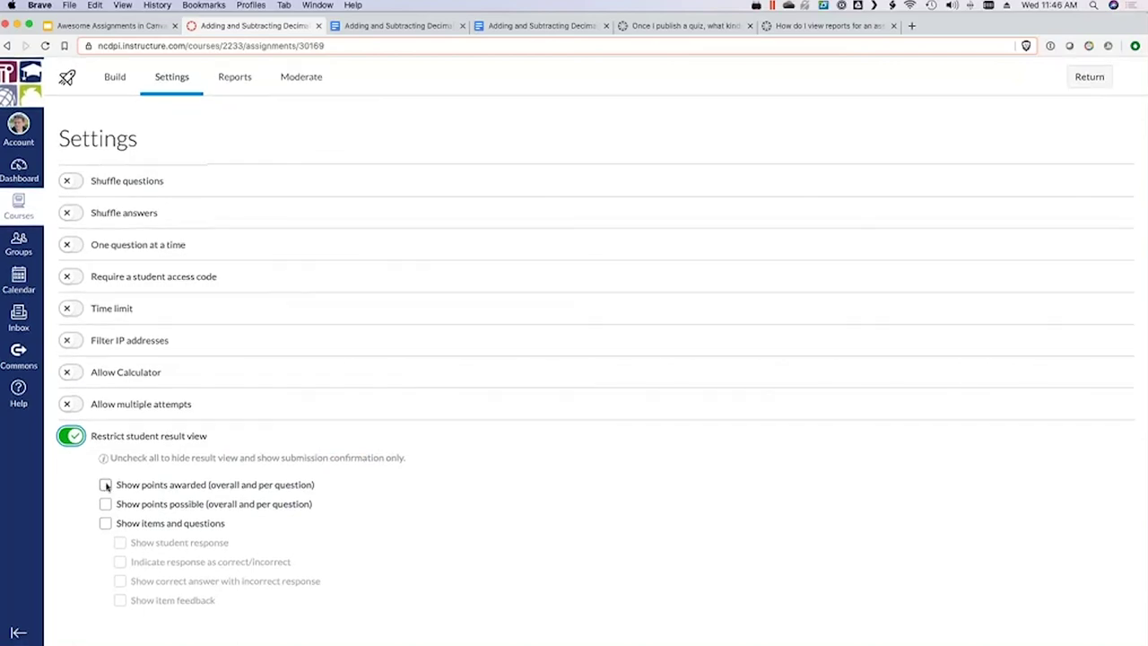
click(105, 484)
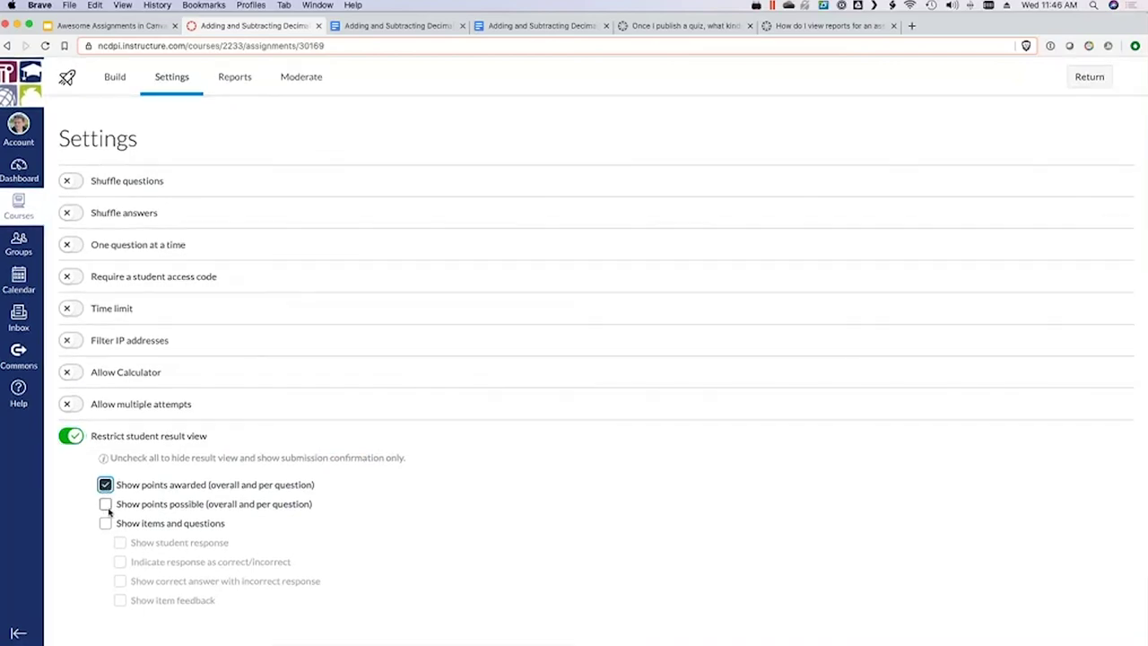
click(106, 504)
click(105, 525)
click(119, 543)
click(120, 562)
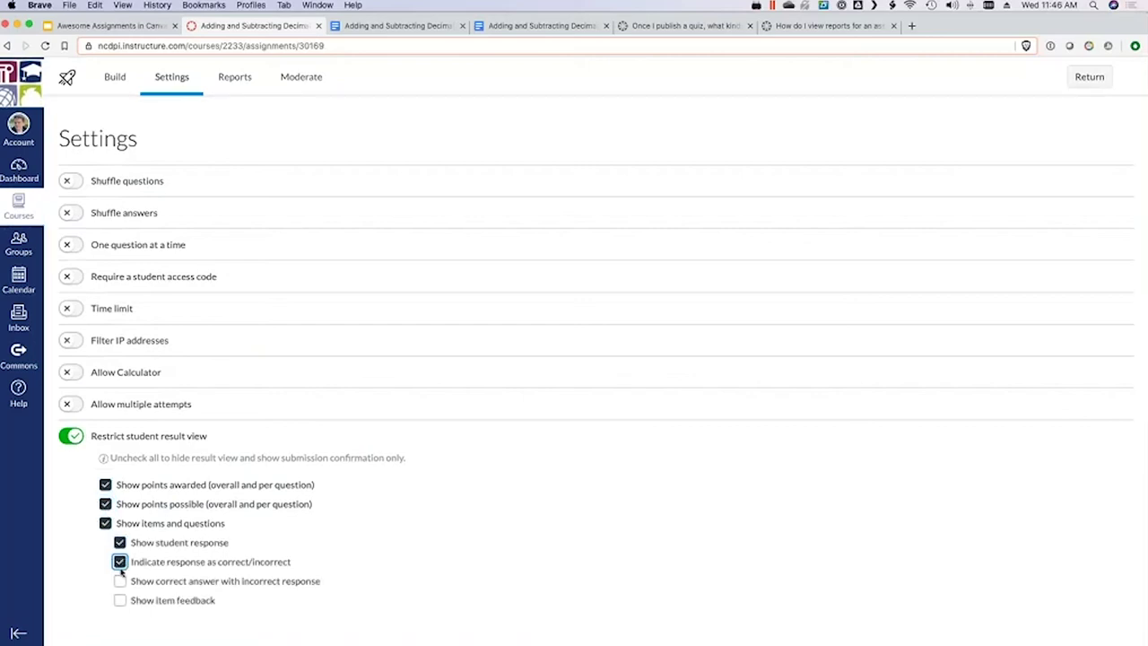
click(119, 581)
click(118, 599)
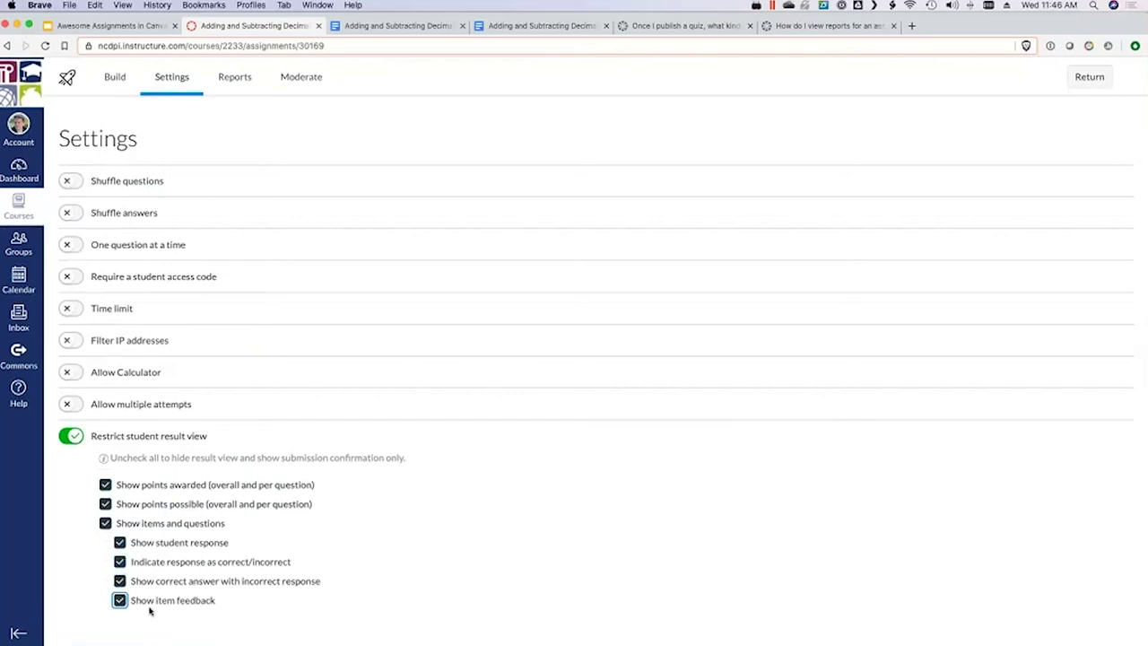
scroll(542, 563, up, 1)
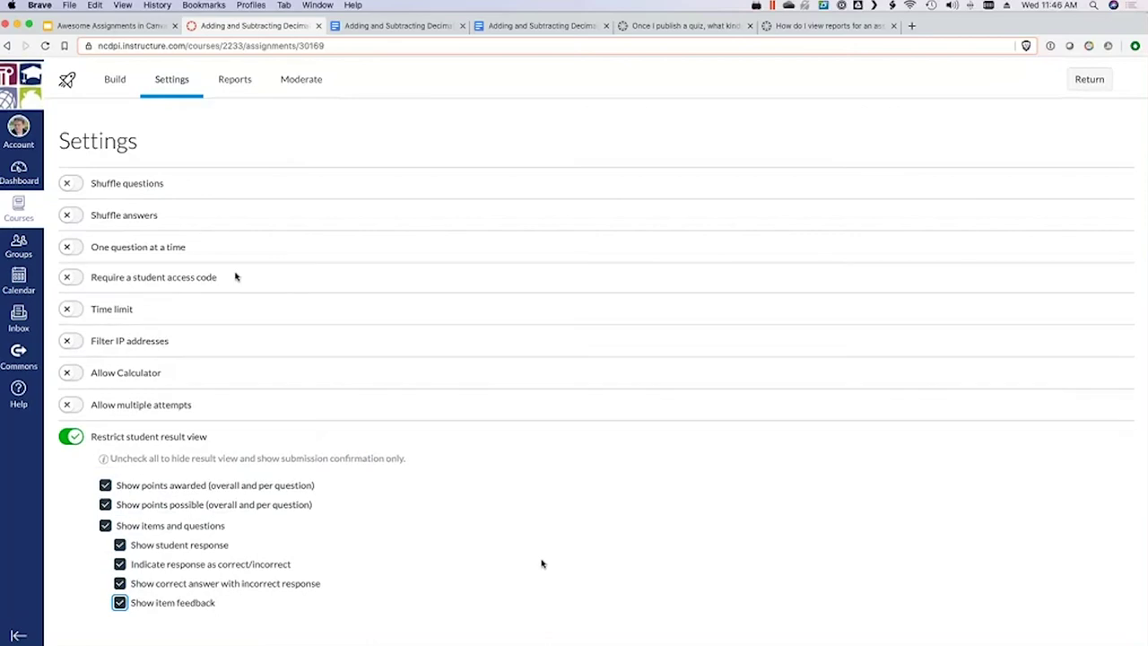
scroll(236, 274, down, 1)
click(246, 102)
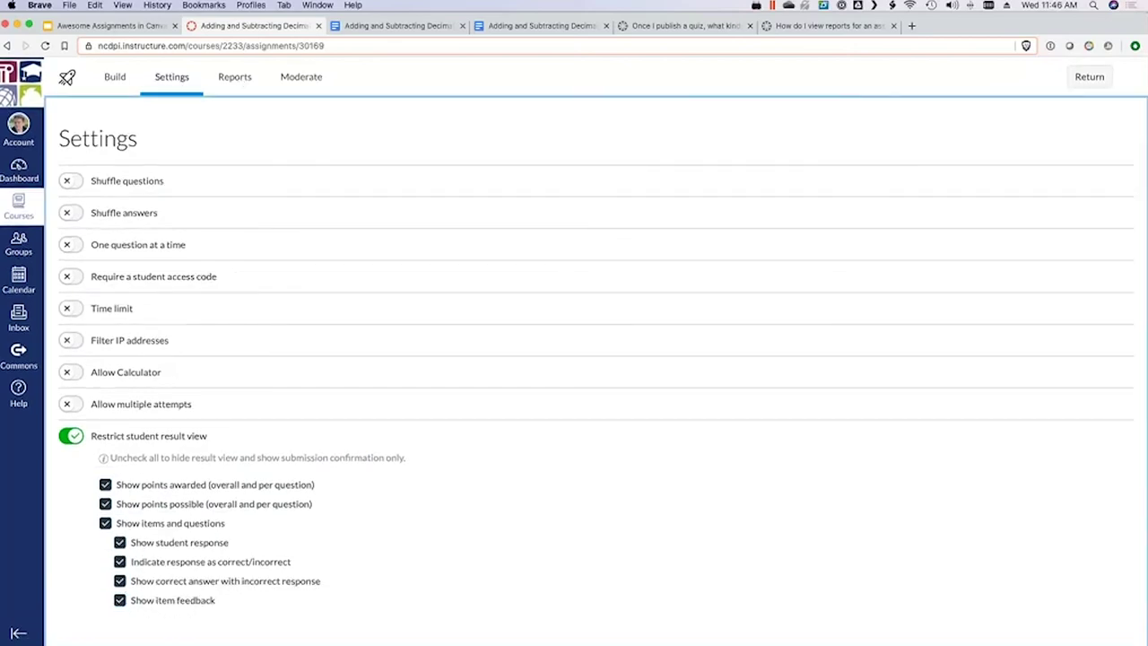
click(71, 436)
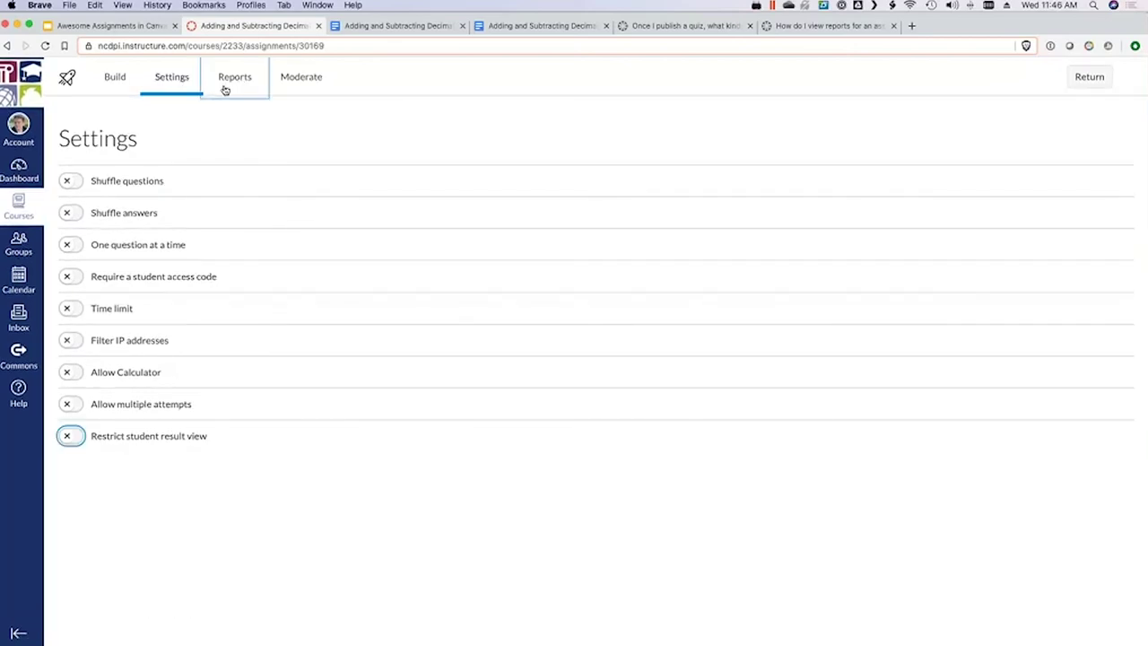
Step: View the quiz's available reports and examine the Canvas guide on quiz statistics, including its analysis reports and question breakdown sections
click(228, 79)
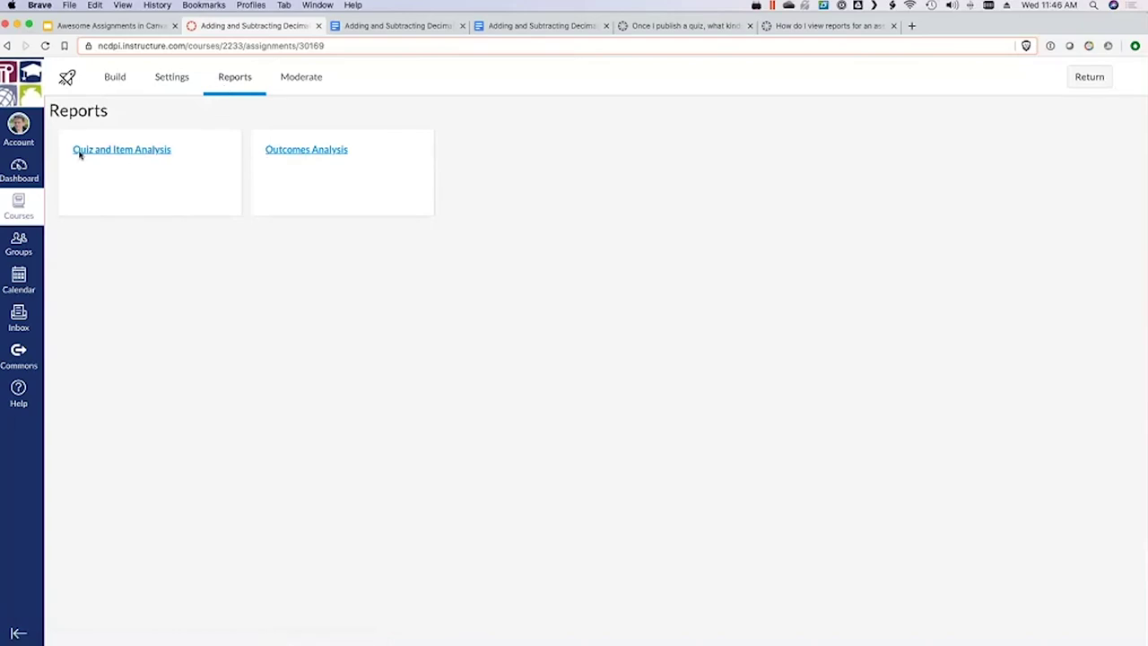
click(699, 27)
scroll(909, 333, down, 1)
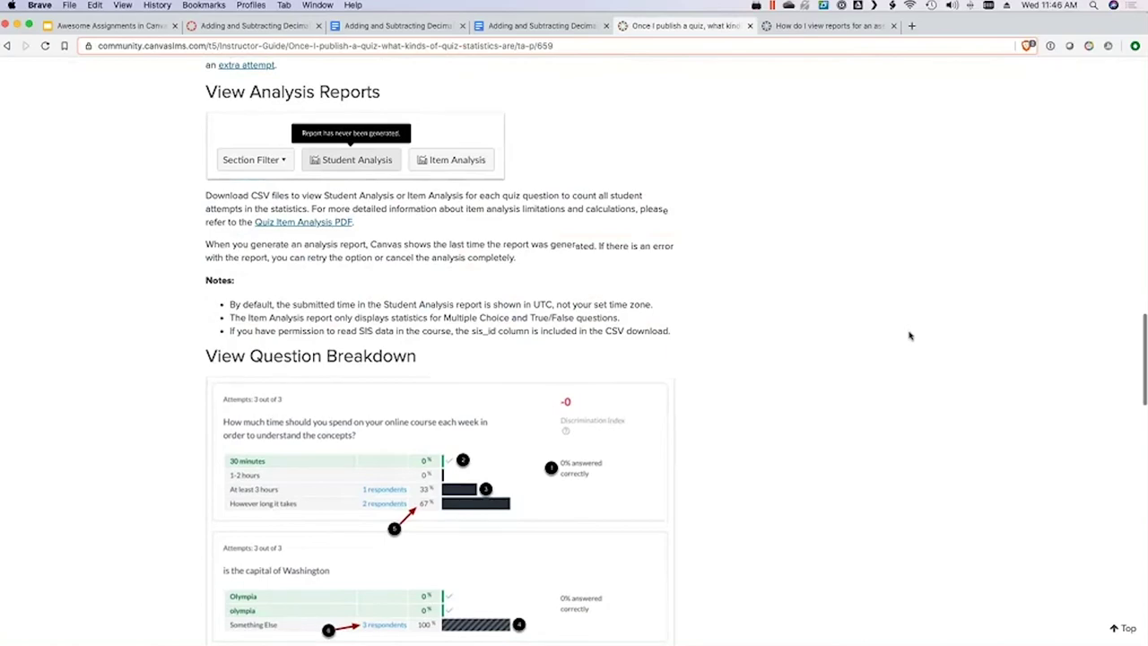
scroll(909, 335, up, 1)
scroll(910, 336, up, 1)
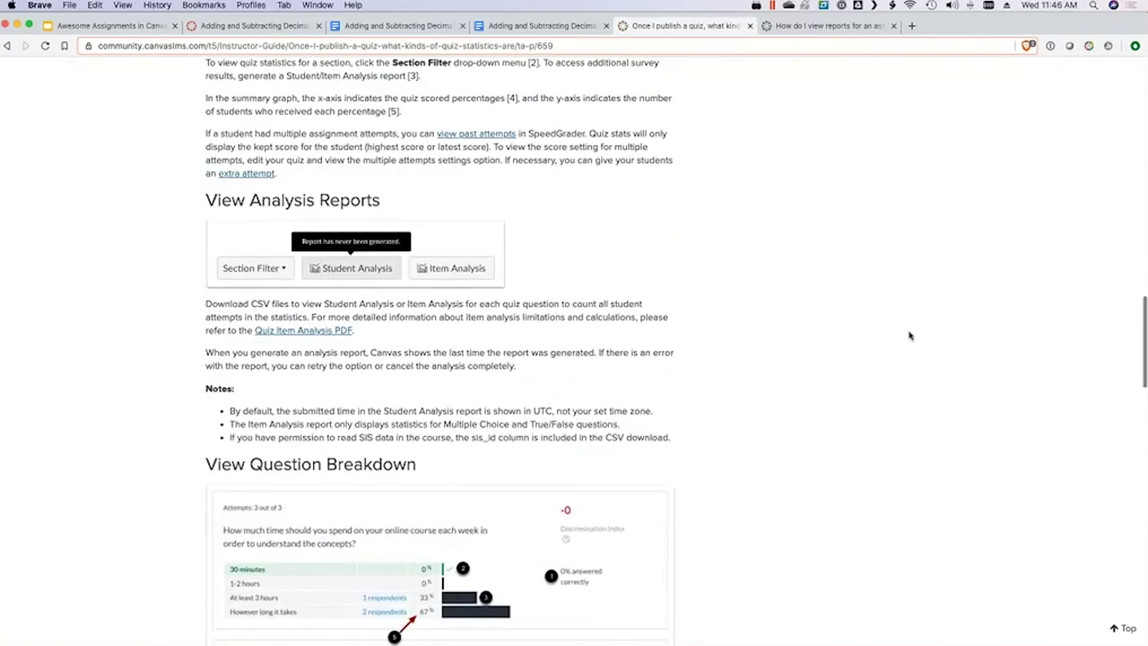
scroll(910, 335, down, 4)
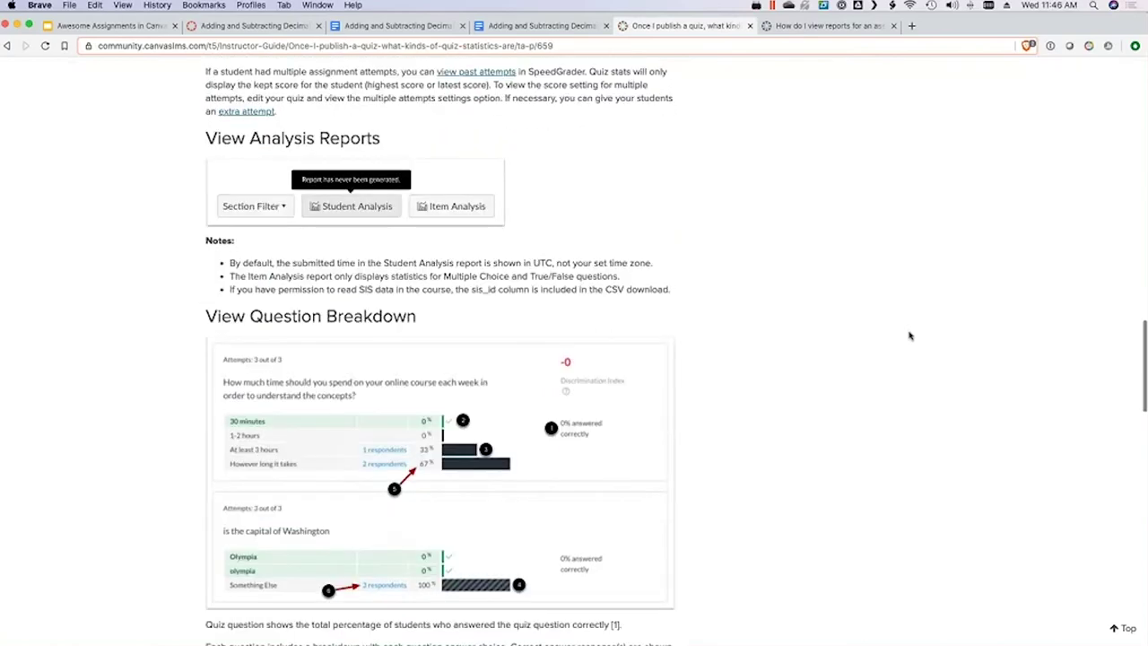
scroll(907, 334, down, 2)
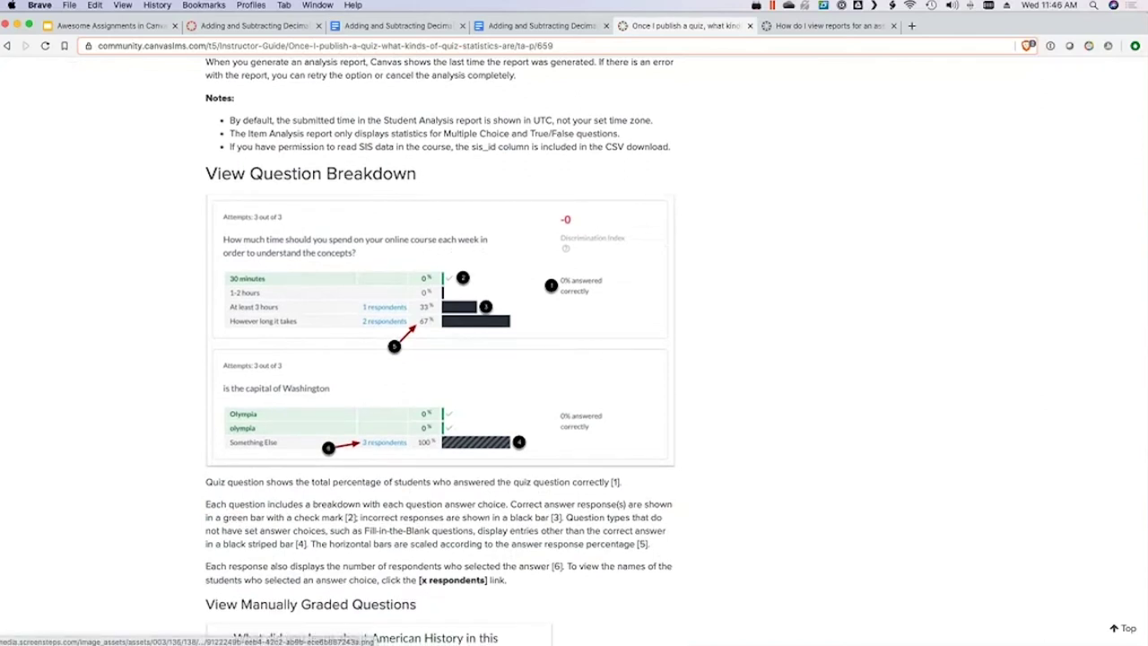
scroll(909, 481, down, 2)
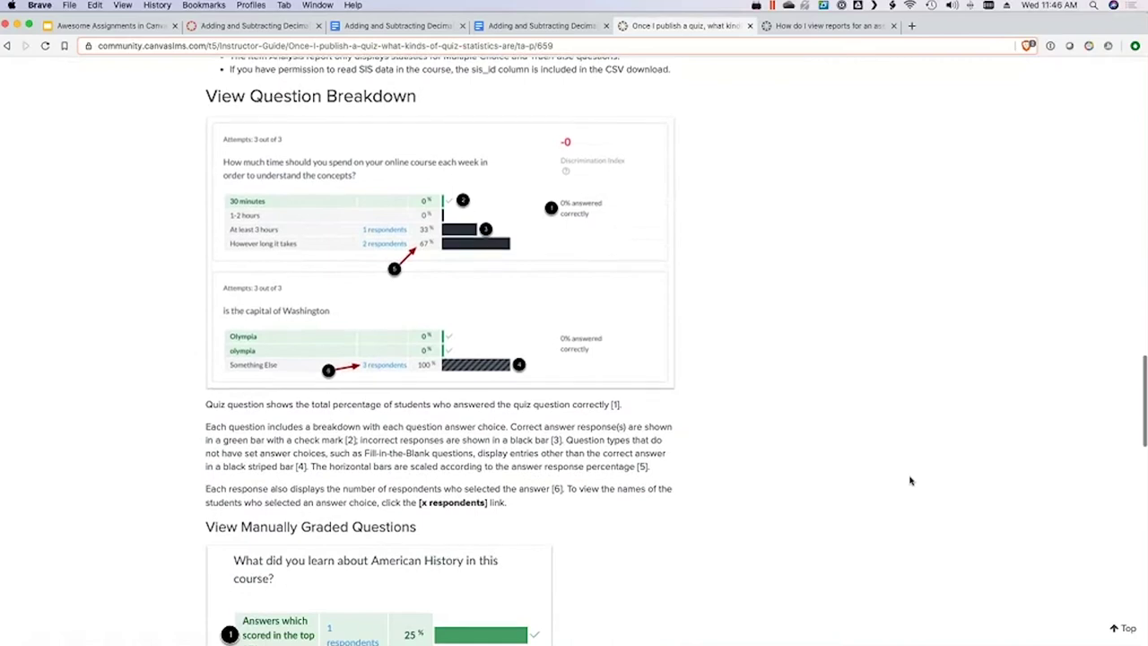
scroll(909, 480, up, 2)
scroll(909, 481, up, 6)
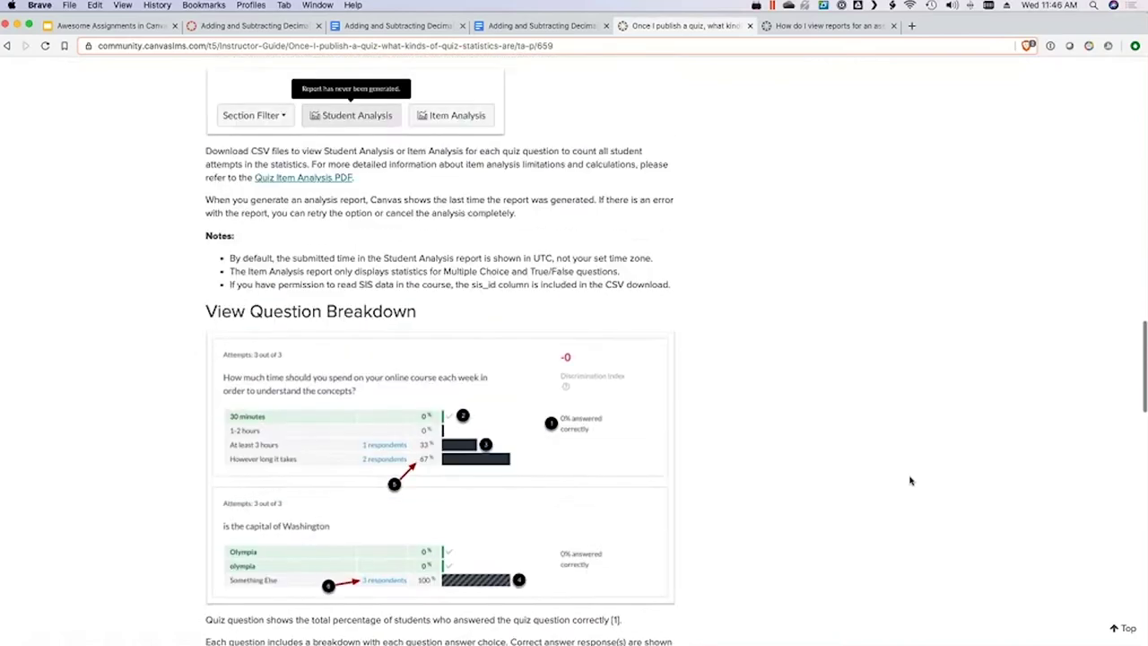
scroll(682, 287, up, 3)
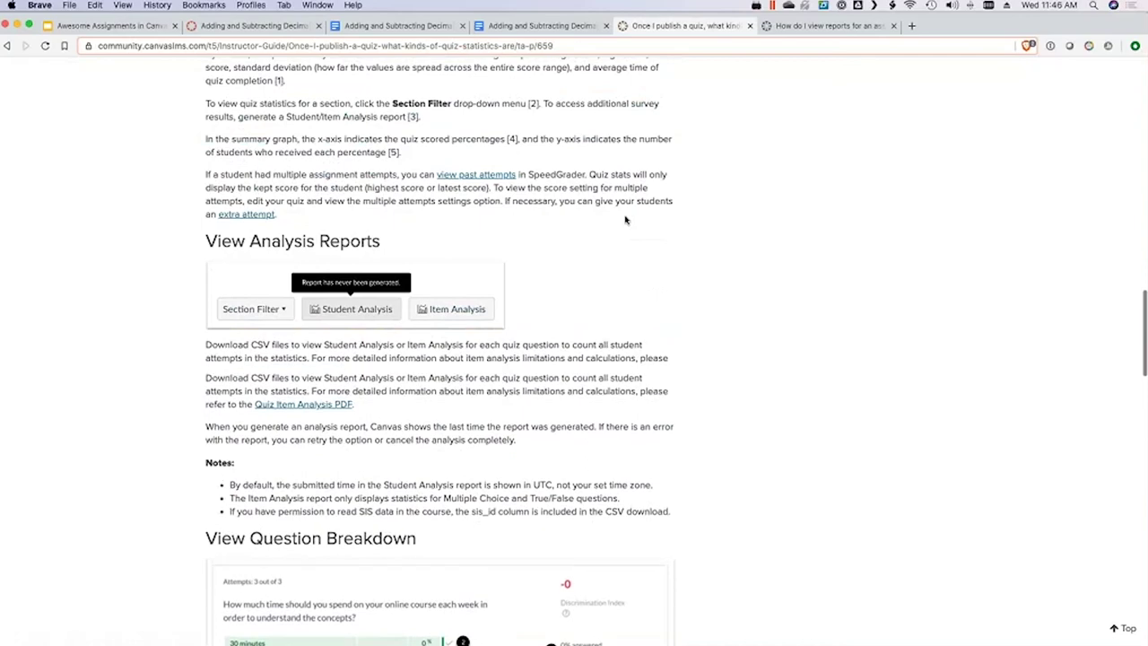
scroll(586, 141, up, 1)
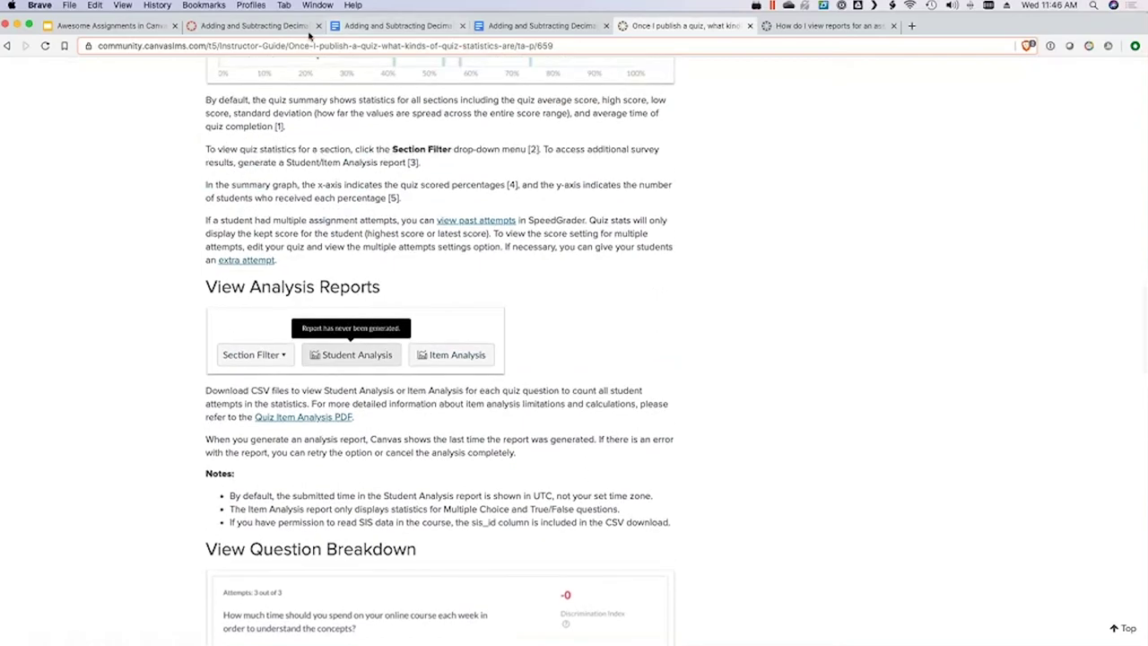
scroll(942, 389, up, 20)
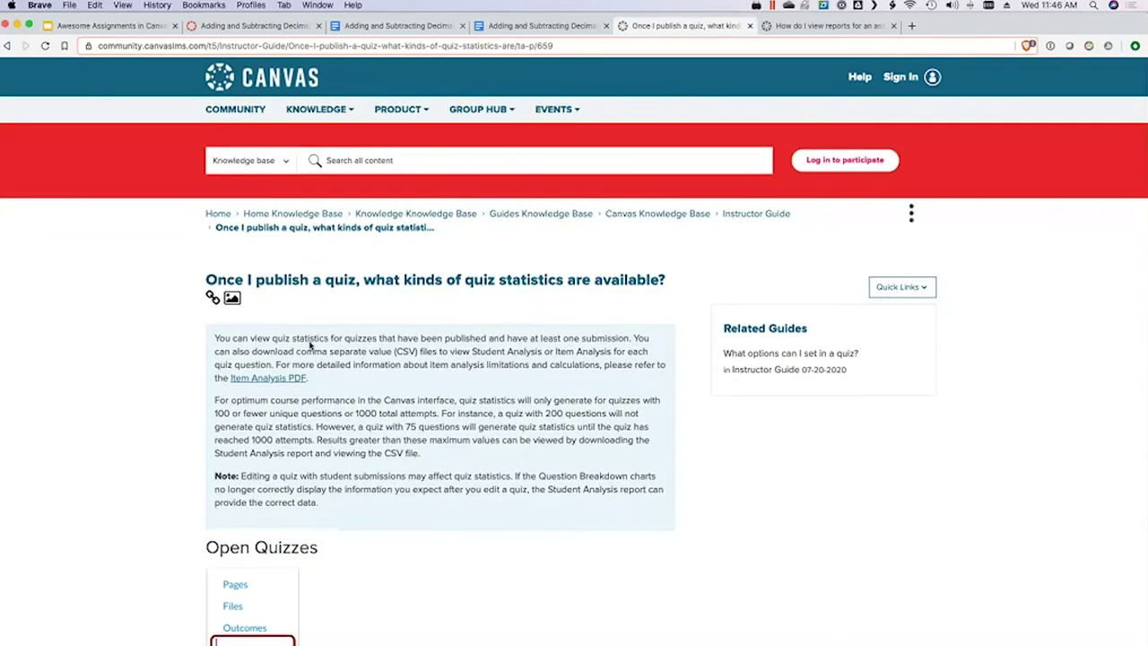
Step: Bring up the New Quizzes reports guide briefly, and return to the decimals quiz to view its moderation page
click(825, 25)
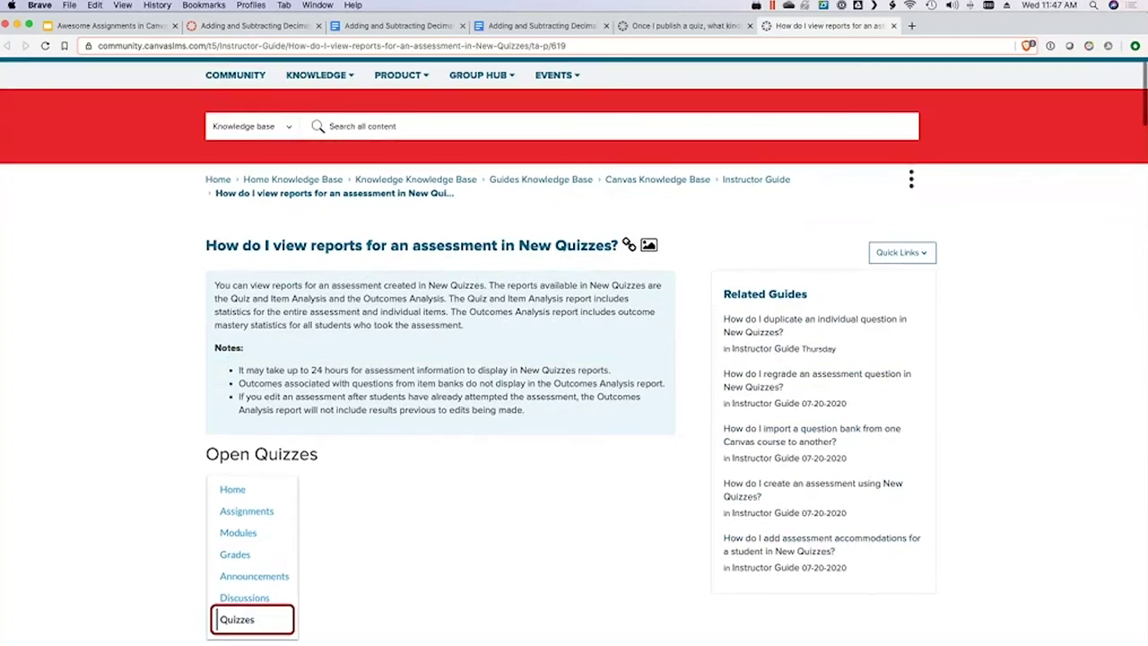
click(394, 25)
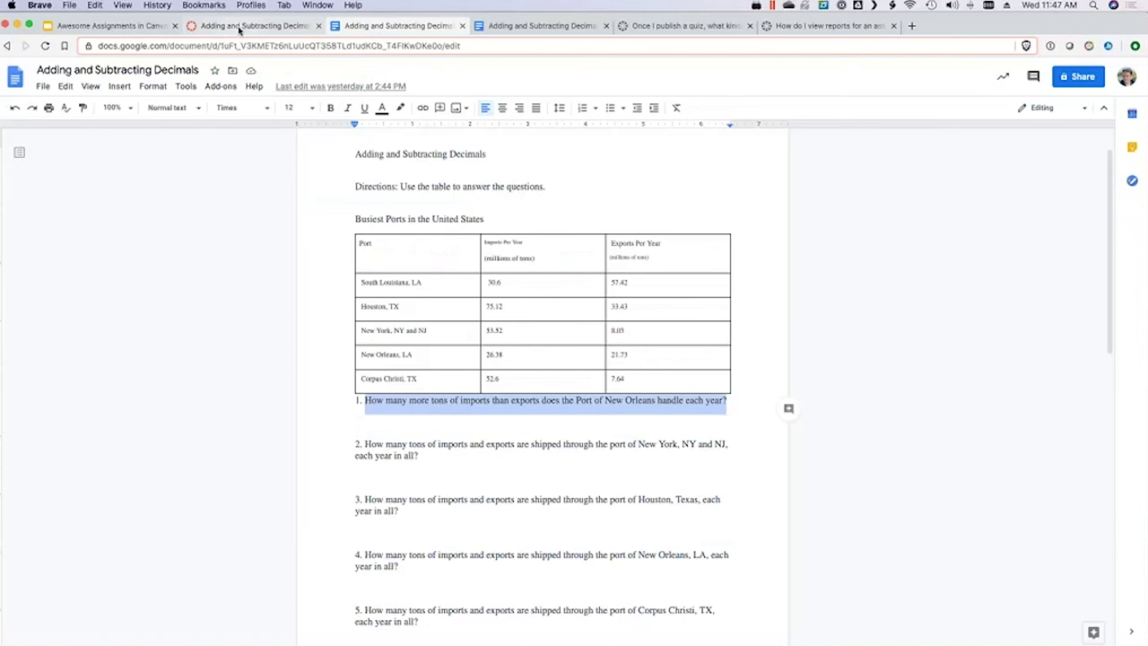
click(239, 27)
click(289, 79)
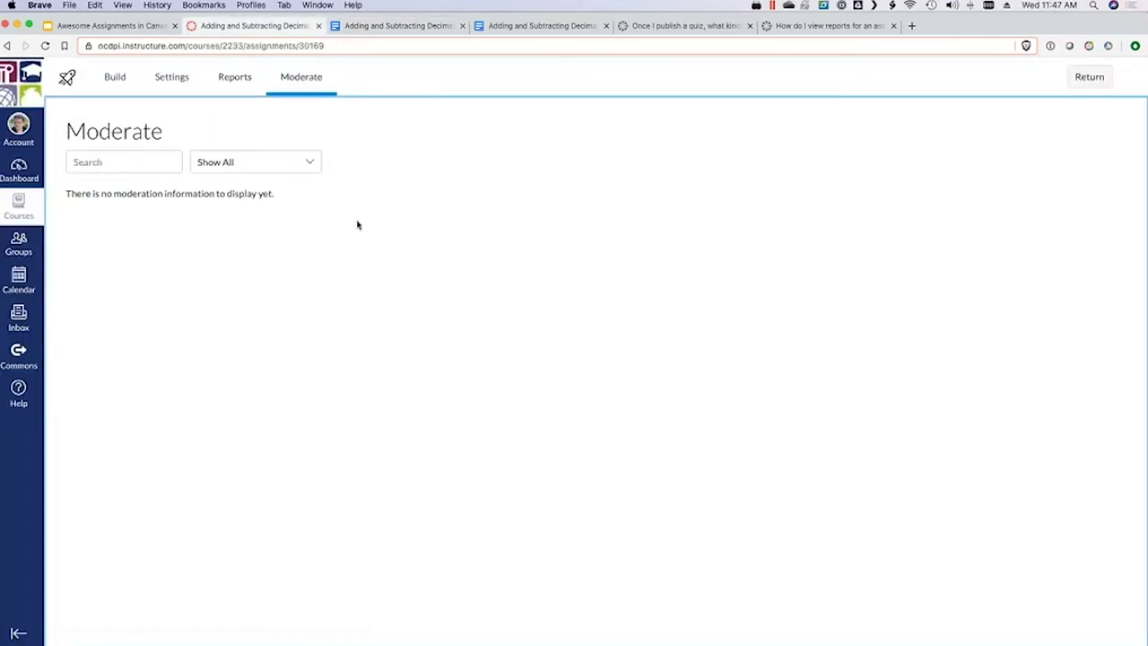
Step: Go back to the quiz statistics guide and review its introduction and instructions for opening a quiz
click(682, 27)
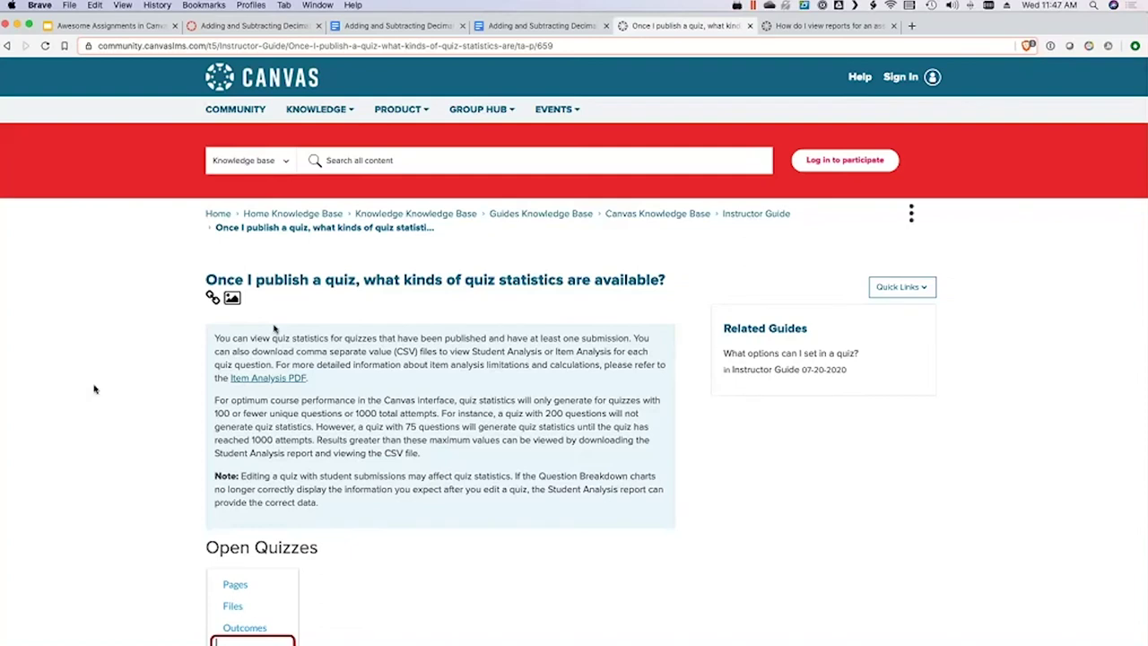
scroll(94, 389, down, 2)
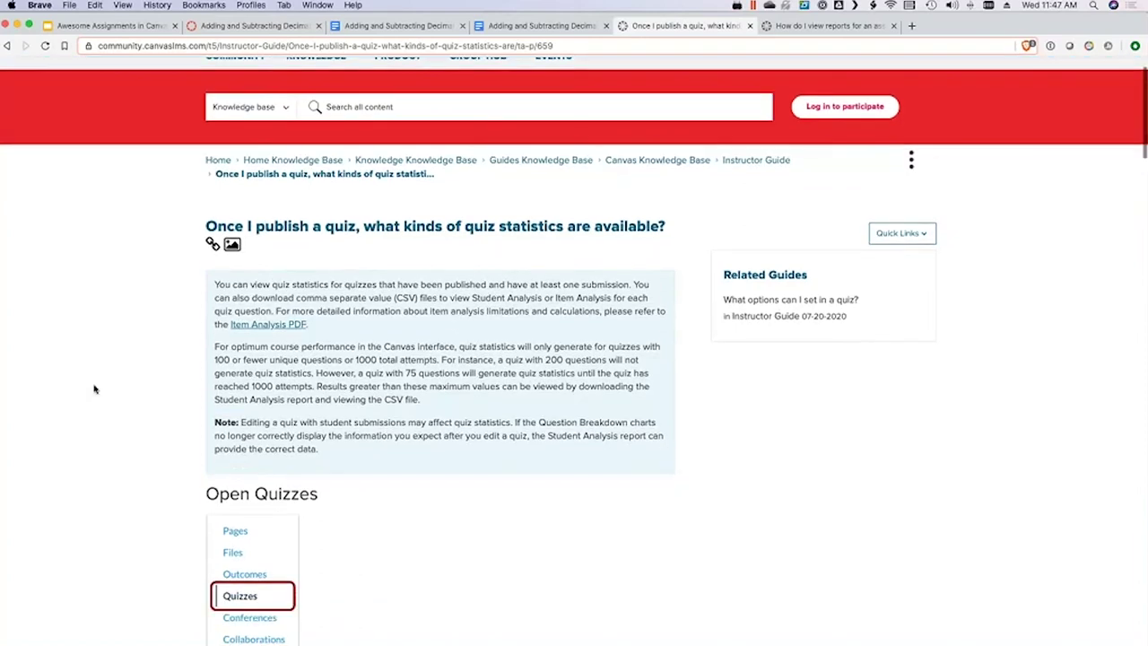
scroll(94, 388, down, 5)
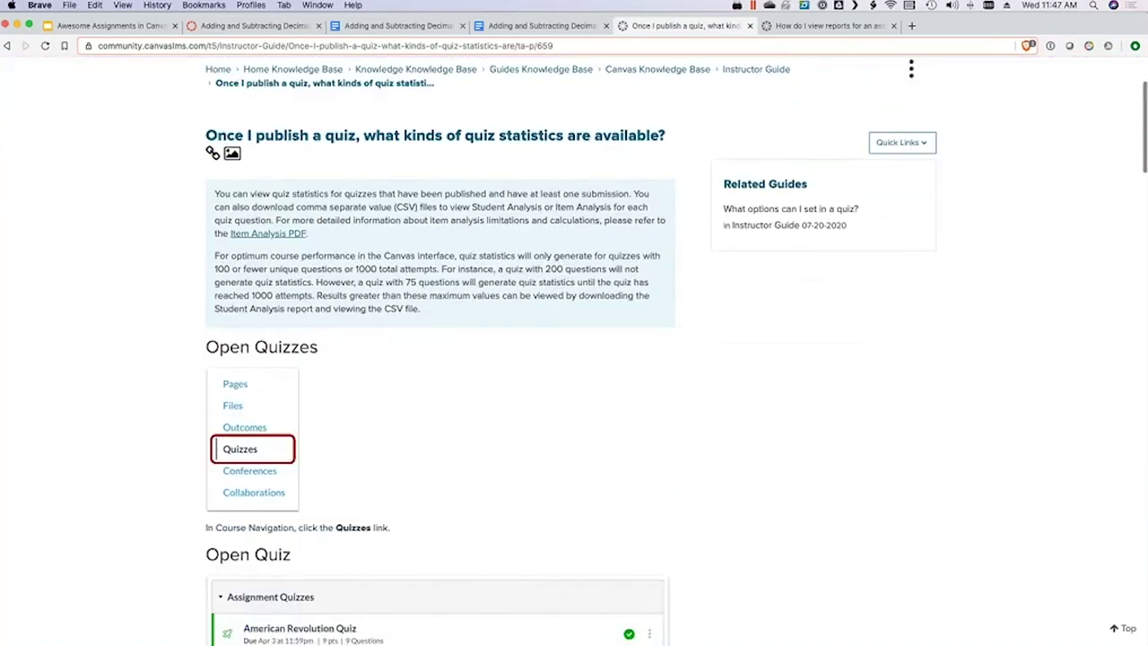
scroll(759, 114, down, 2)
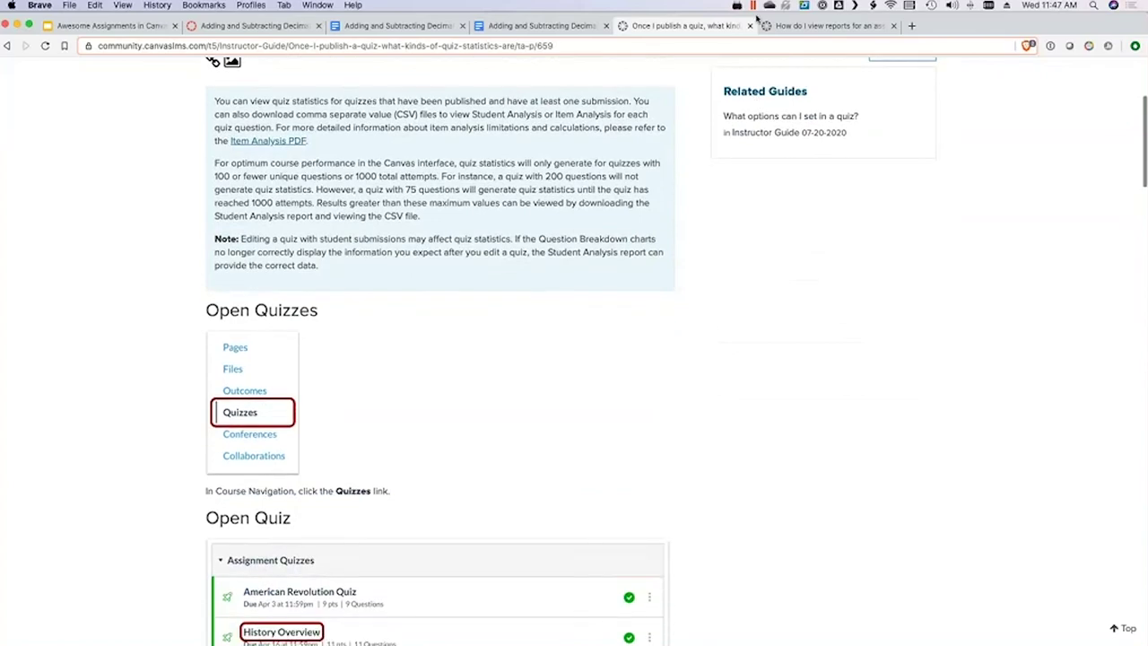
Step: Examine the guide on viewing New Quizzes assessment reports, covering quiz and item analysis, outcomes analysis and outcome detail
click(764, 24)
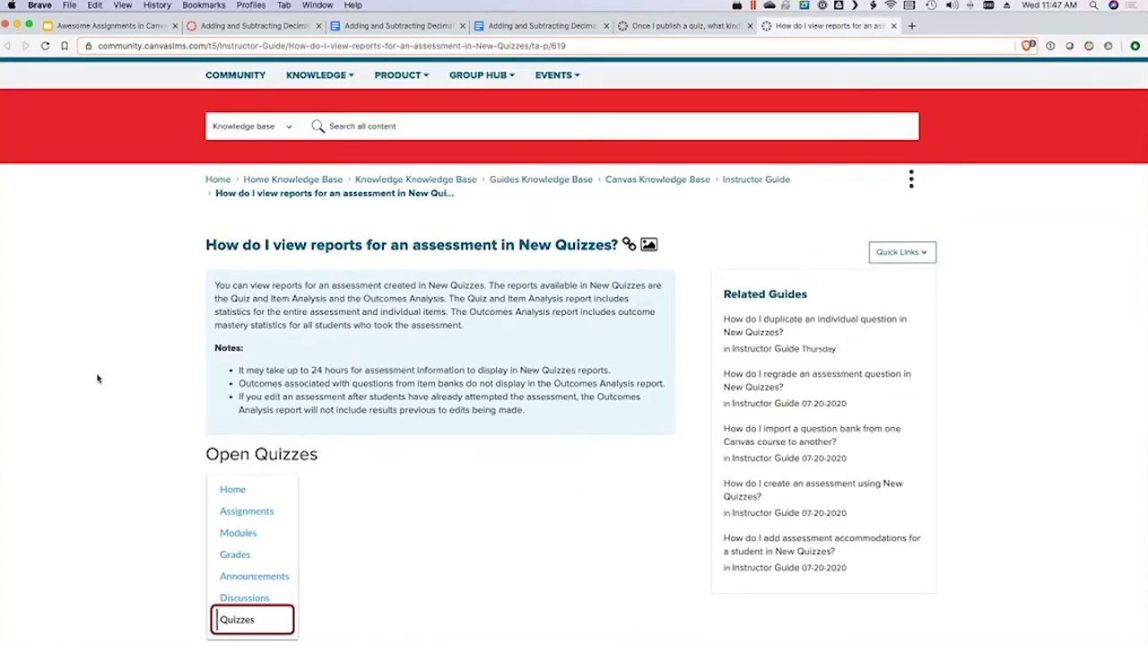
scroll(99, 377, down, 10)
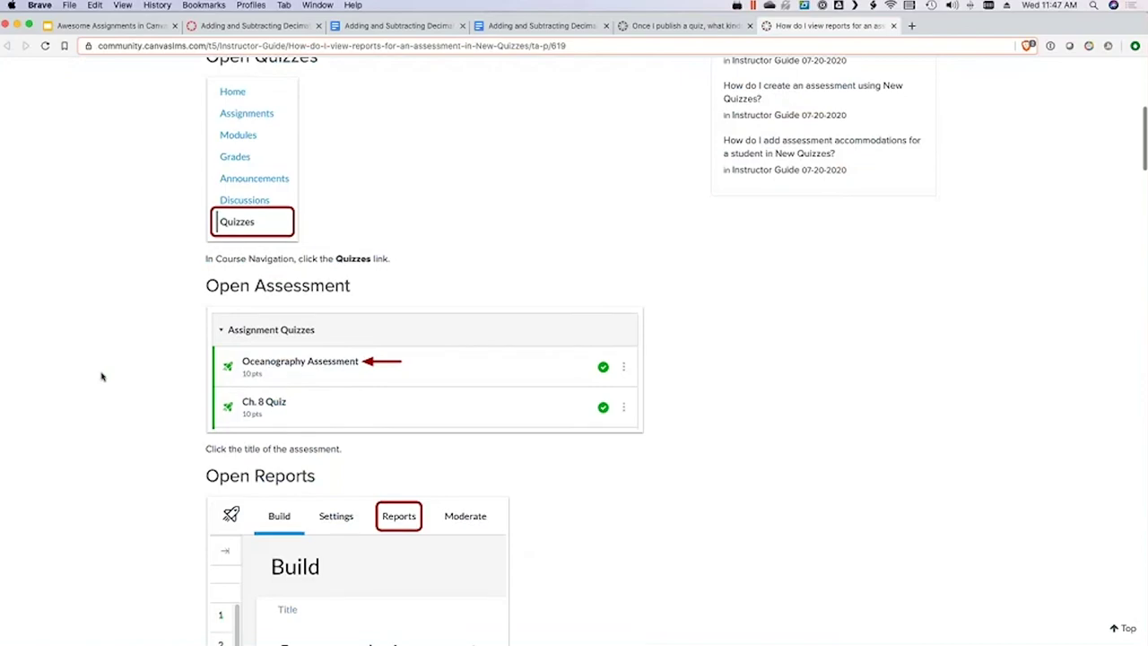
scroll(101, 377, down, 10)
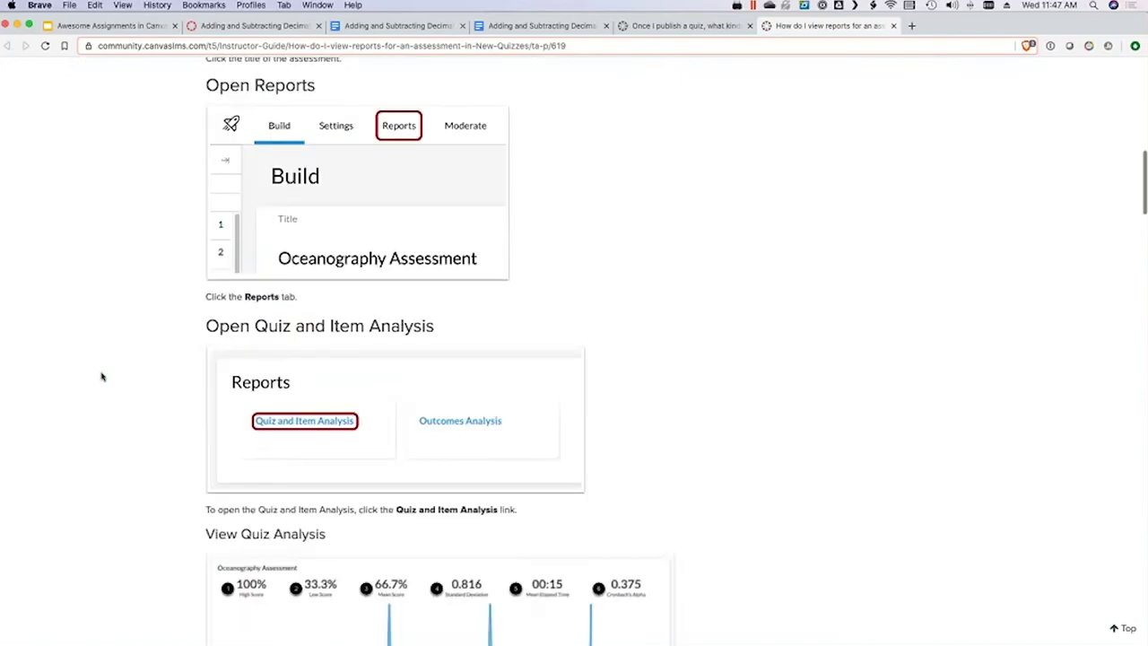
scroll(102, 376, down, 8)
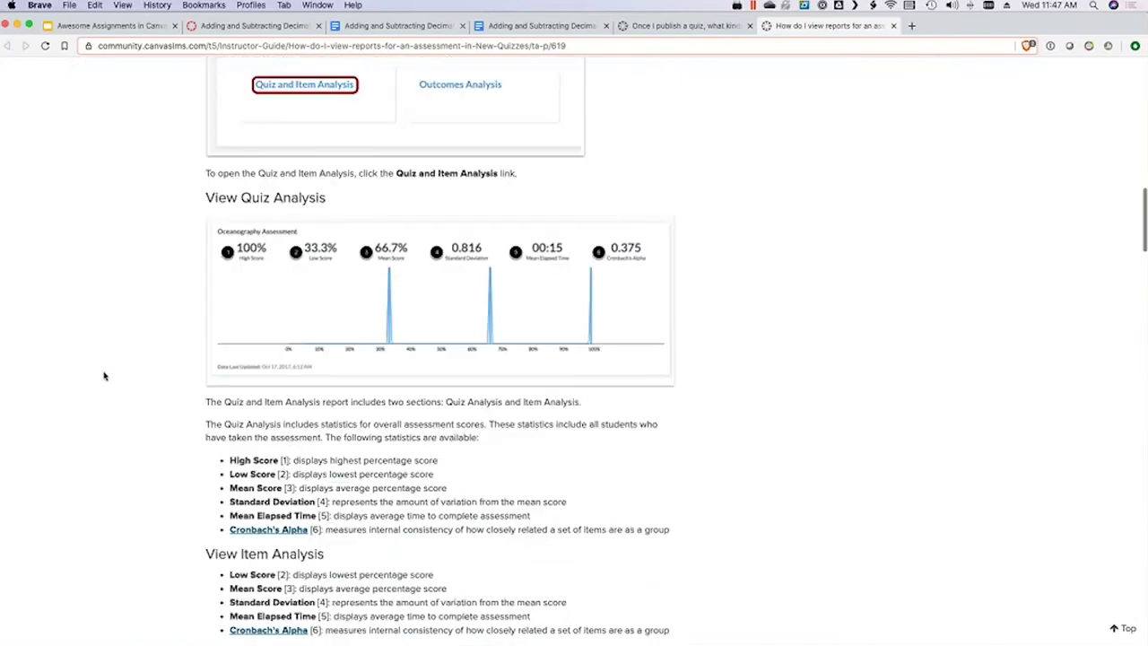
scroll(104, 376, down, 15)
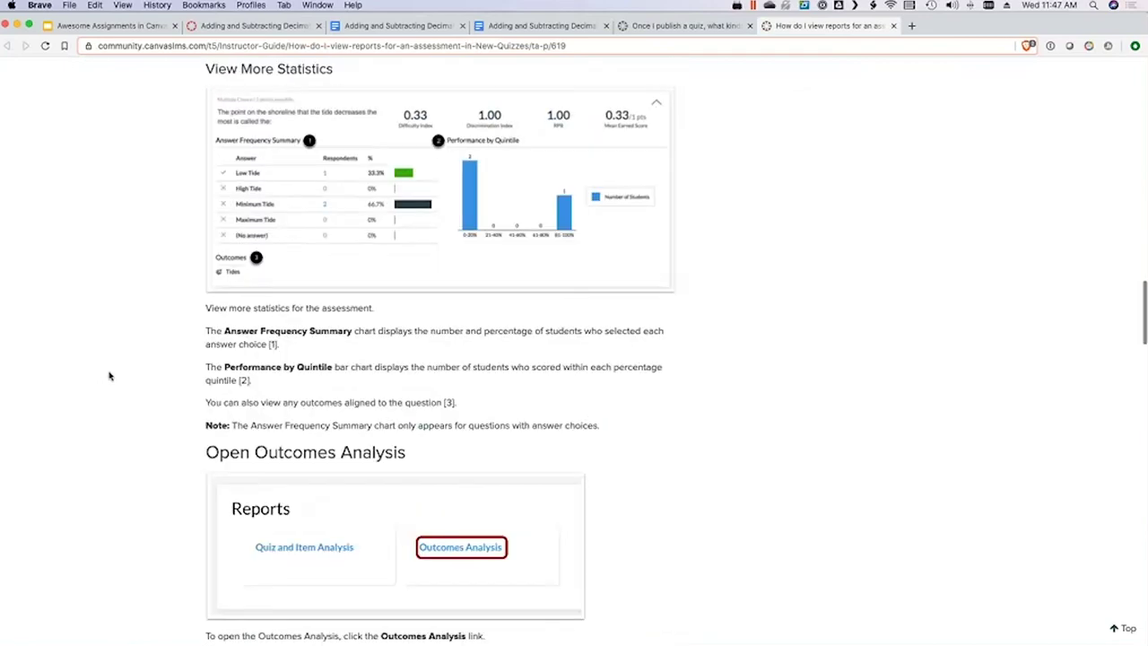
scroll(109, 375, down, 1)
scroll(111, 376, down, 3)
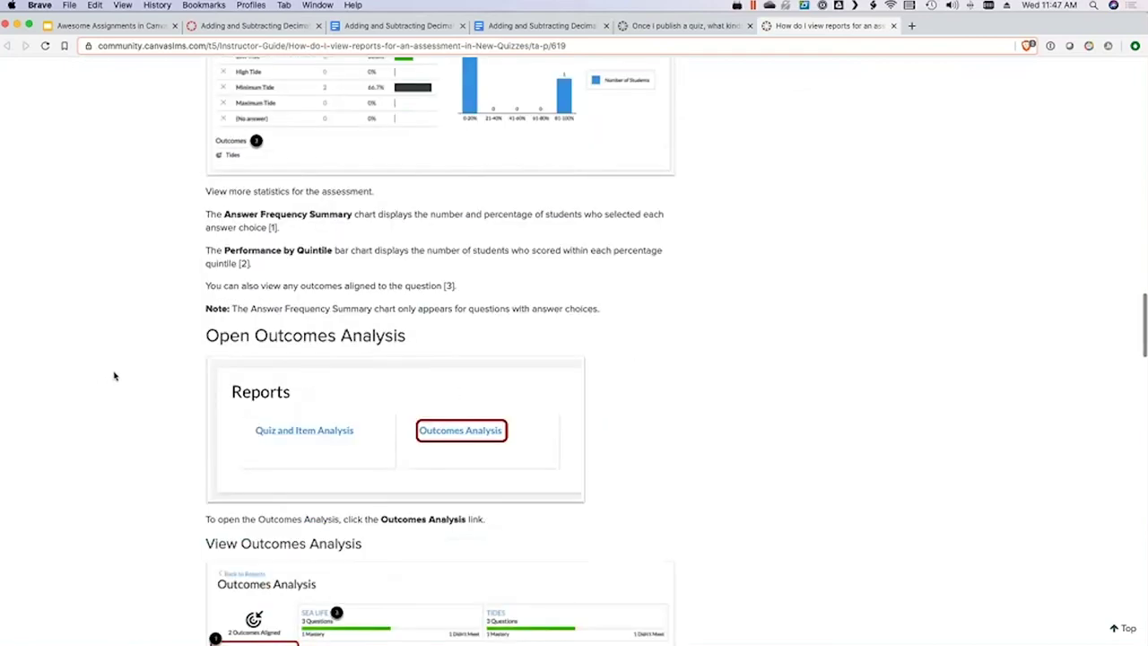
scroll(113, 375, down, 3)
scroll(112, 376, down, 10)
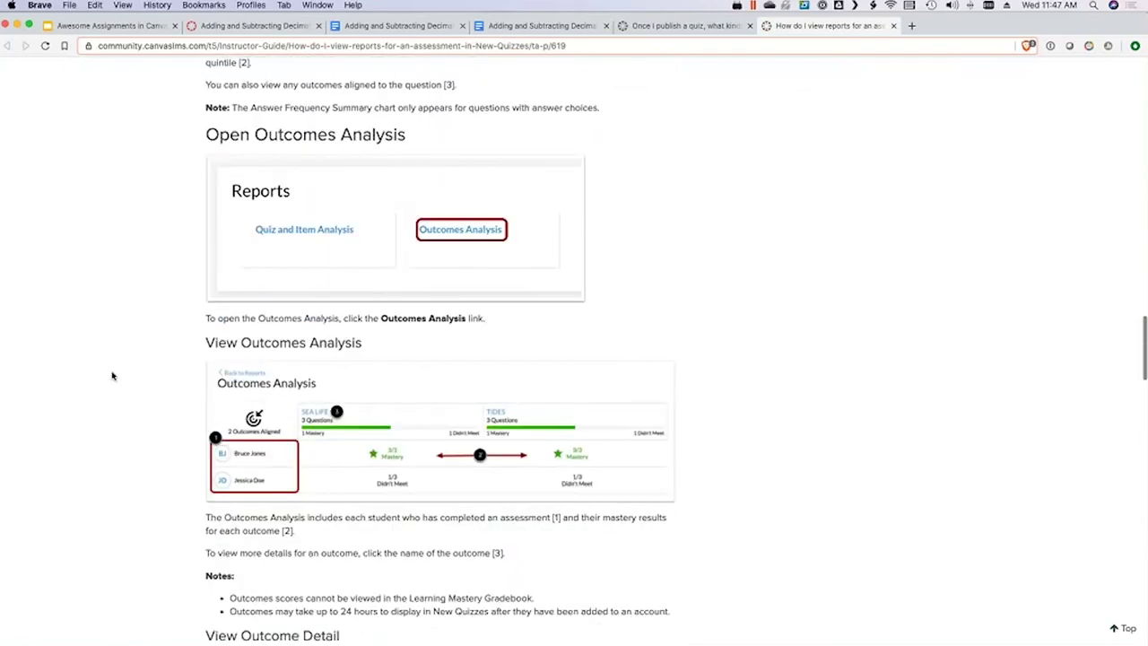
scroll(113, 376, down, 1)
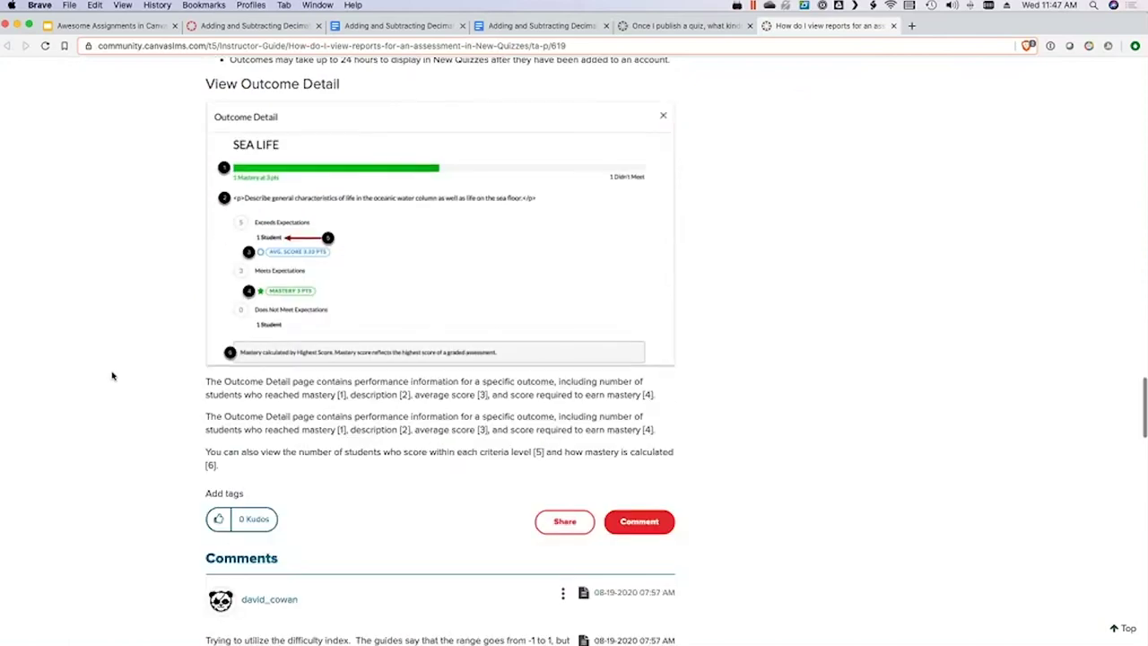
scroll(112, 375, down, 5)
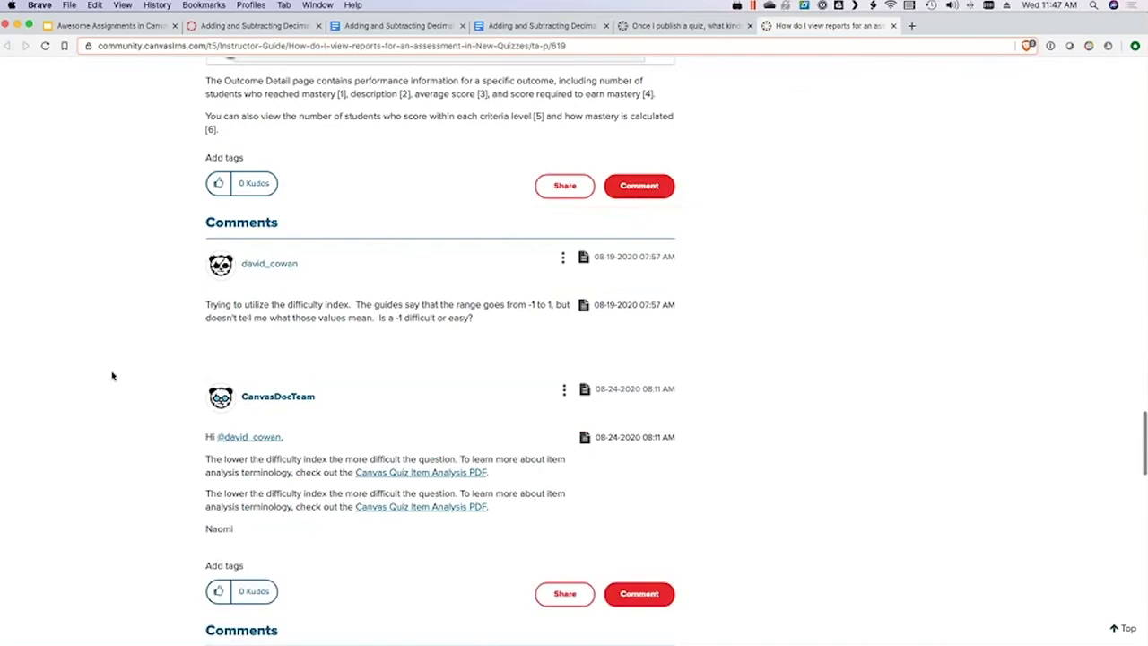
scroll(112, 376, up, 6)
scroll(112, 376, up, 15)
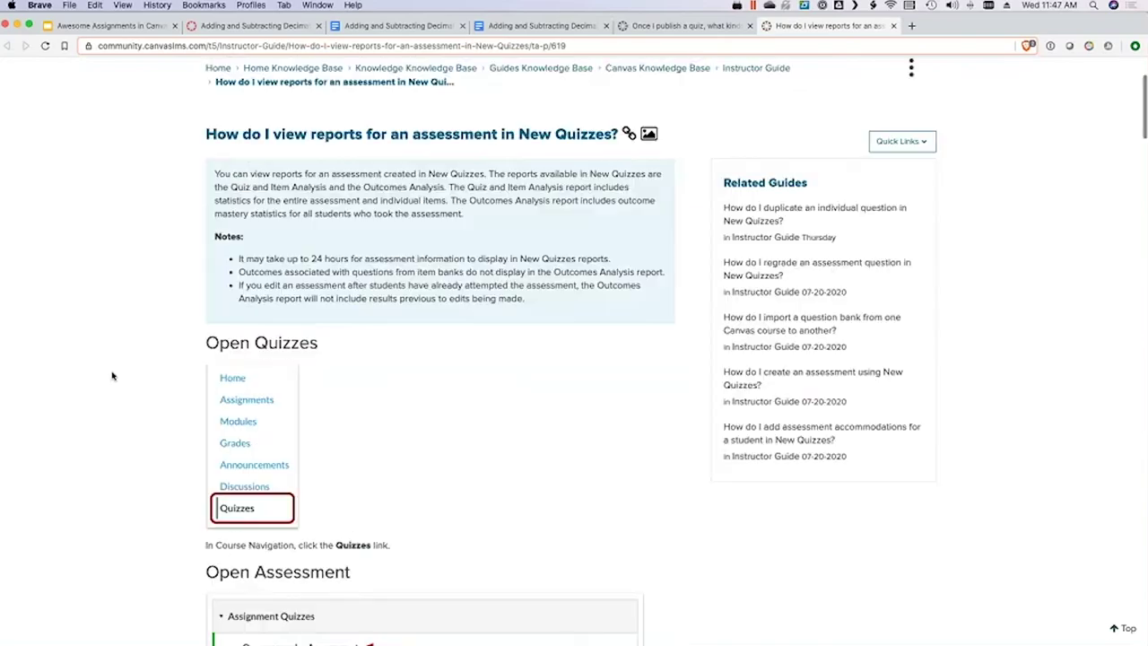
scroll(112, 376, up, 4)
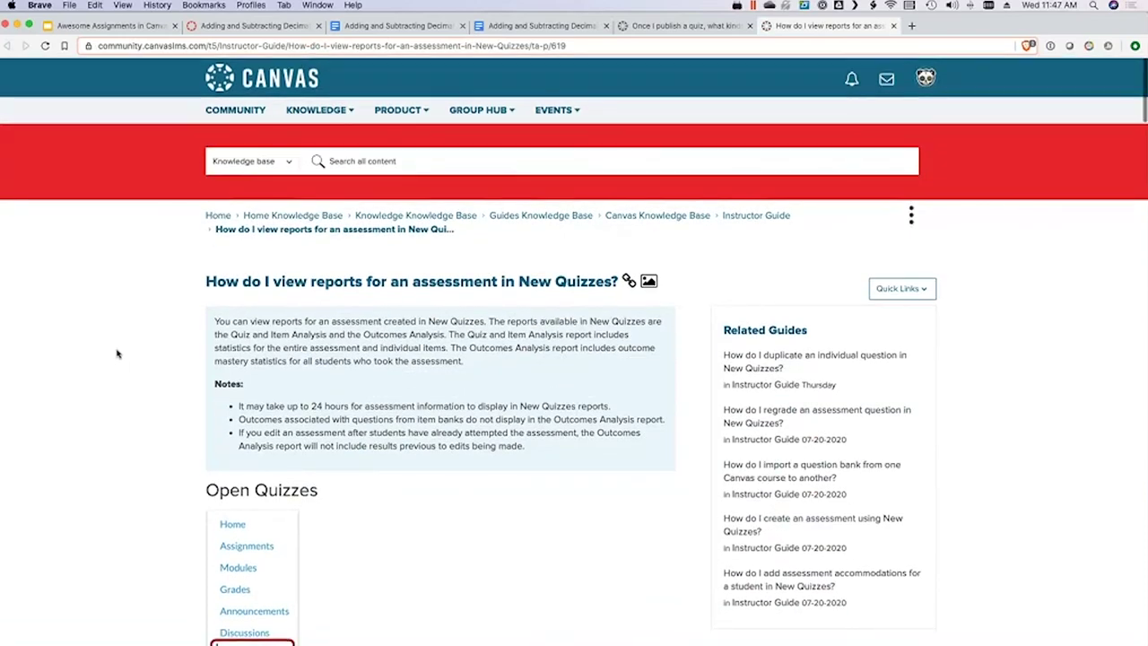
Step: Return to the decimals quiz, show its build page and open the student preview
click(305, 27)
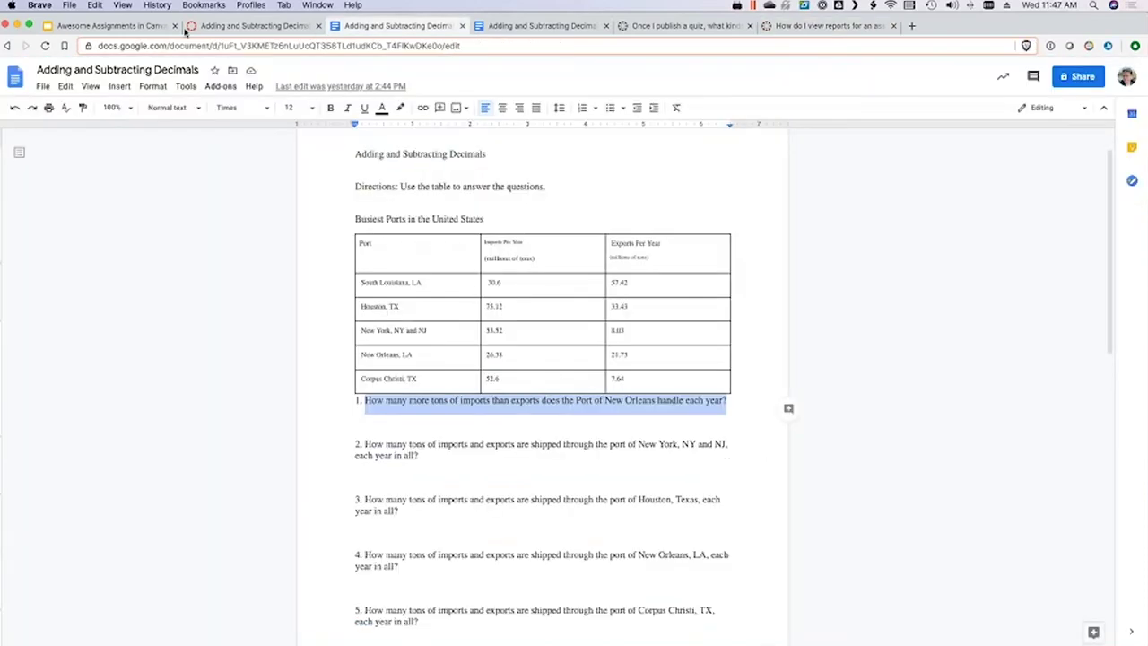
click(213, 27)
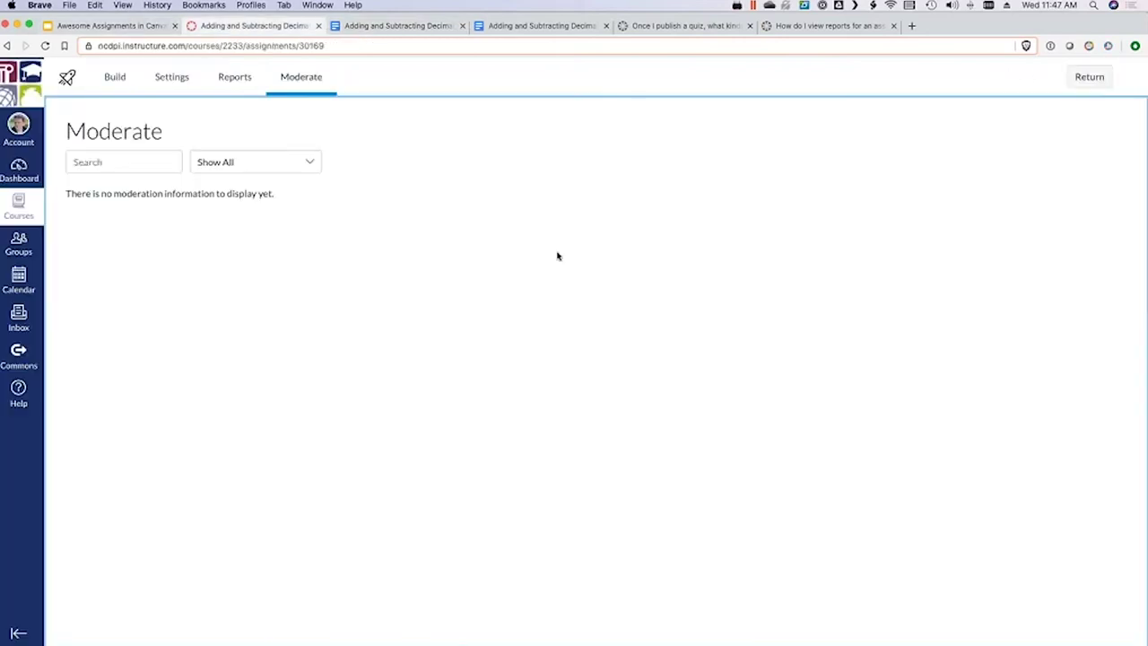
click(114, 77)
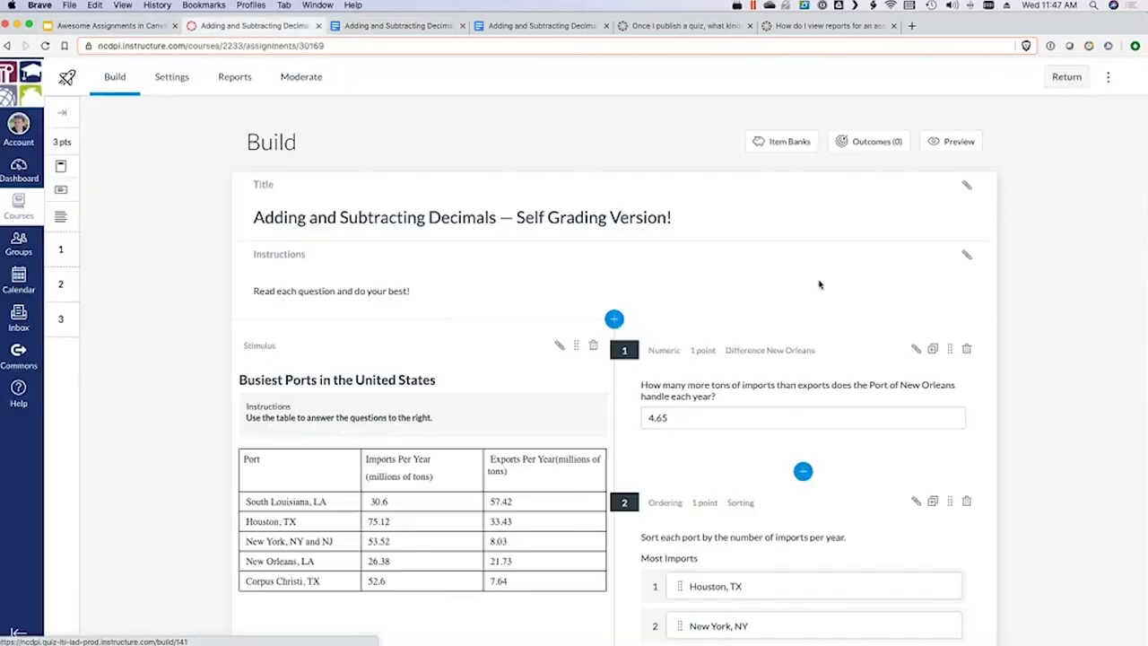
click(961, 143)
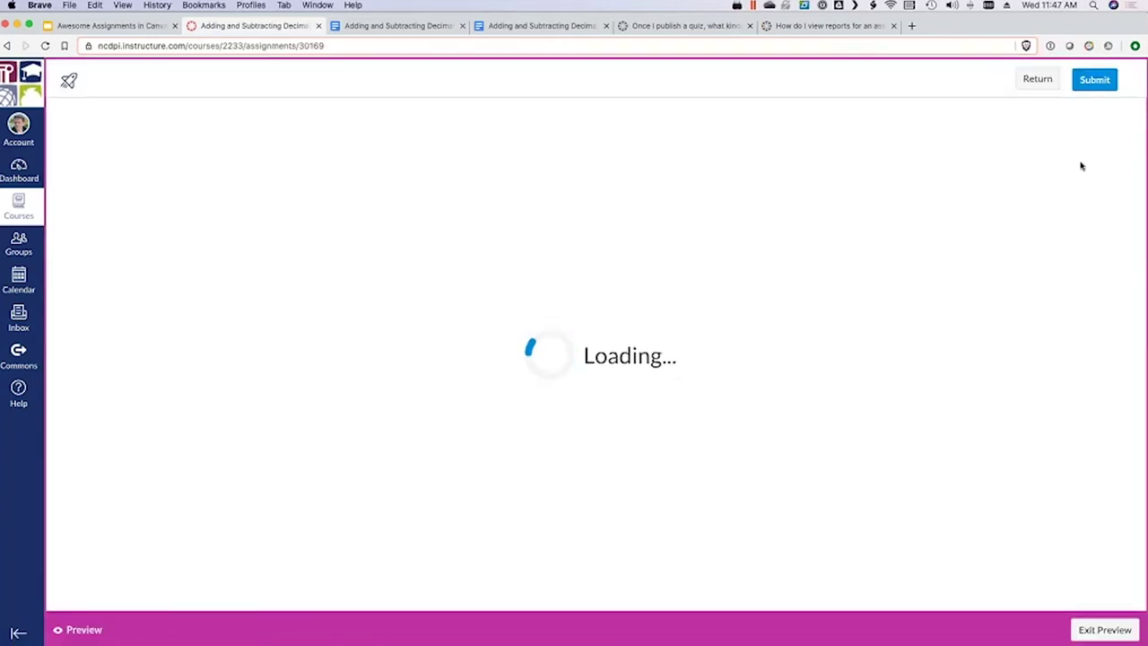
Step: In the preview, answer the New Orleans imports question with 8 and order New York, NY ahead of Houston, TX
scroll(780, 305, down, 1)
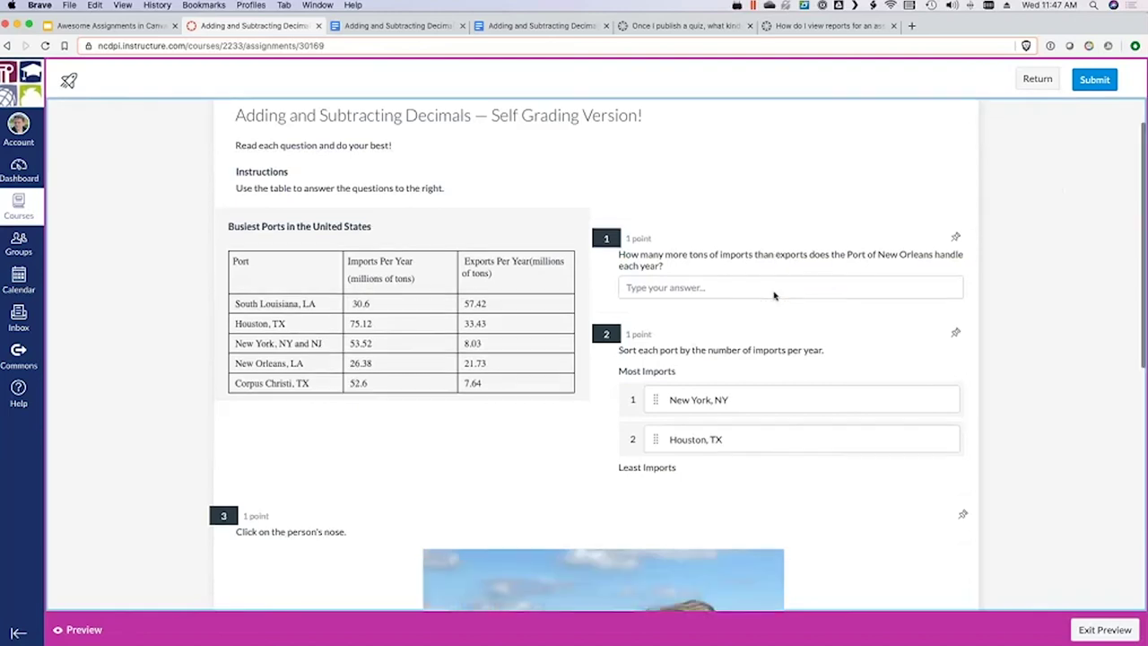
scroll(775, 296, down, 1)
click(775, 267)
text(8)
mouse_move(655, 419)
mouse_down()
mouse_move(655, 379)
mouse_move(647, 435)
mouse_up()
scroll(939, 488, down, 5)
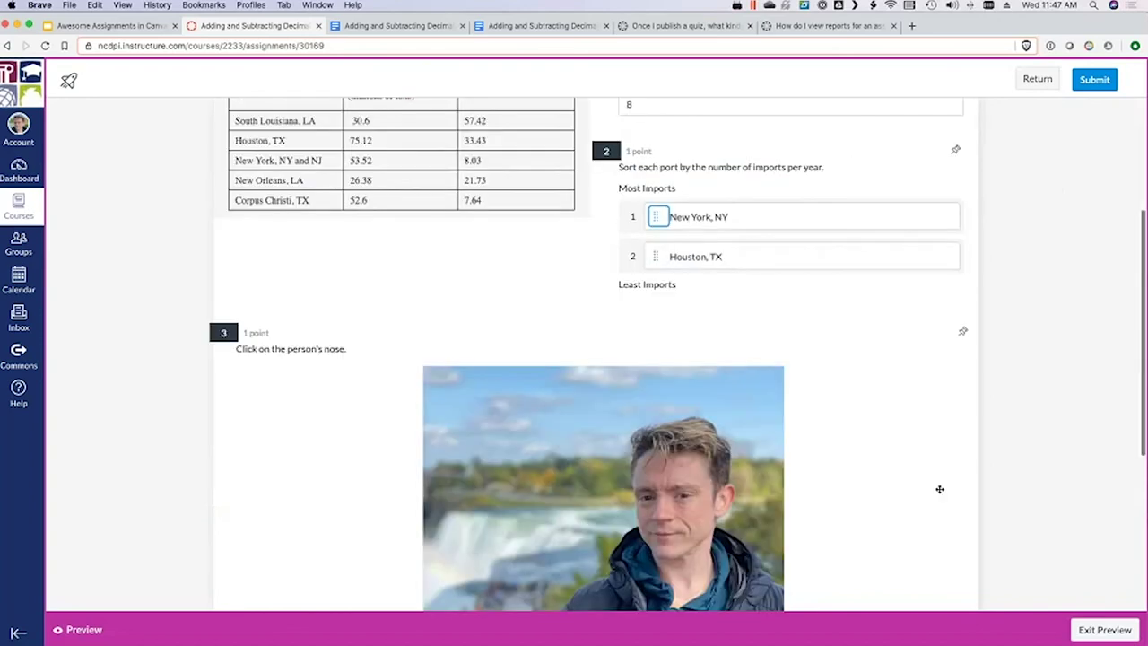
Step: Mark the person's eye as the answer to the hot spot question and submit the preview attempt
scroll(938, 489, down, 1)
scroll(939, 491, down, 1)
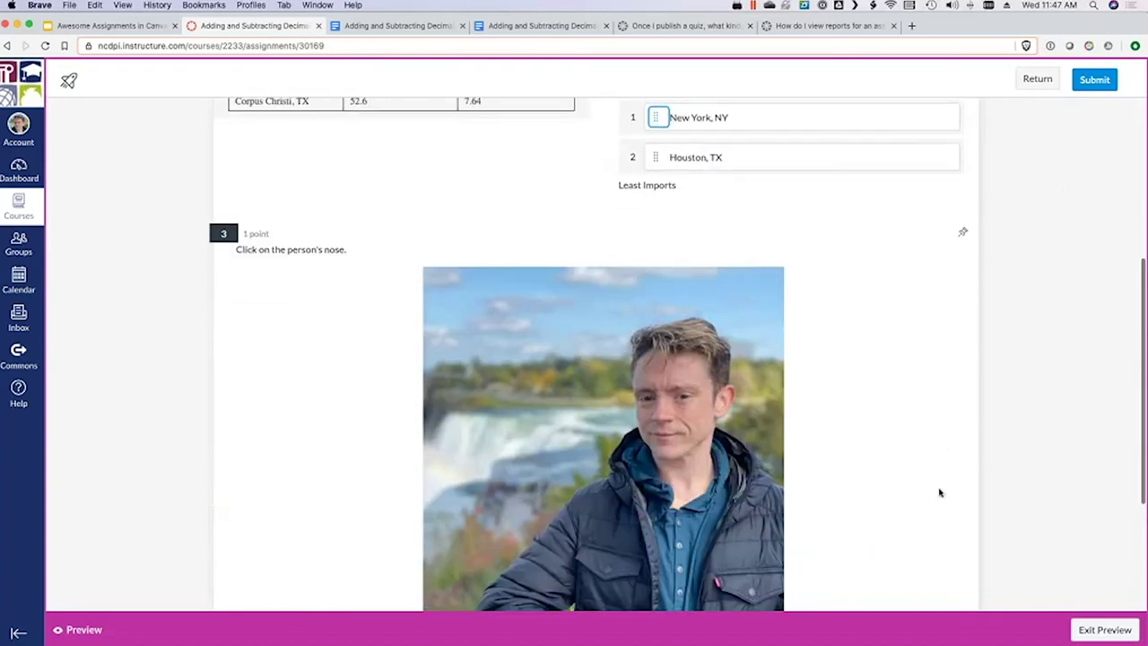
scroll(939, 491, down, 2)
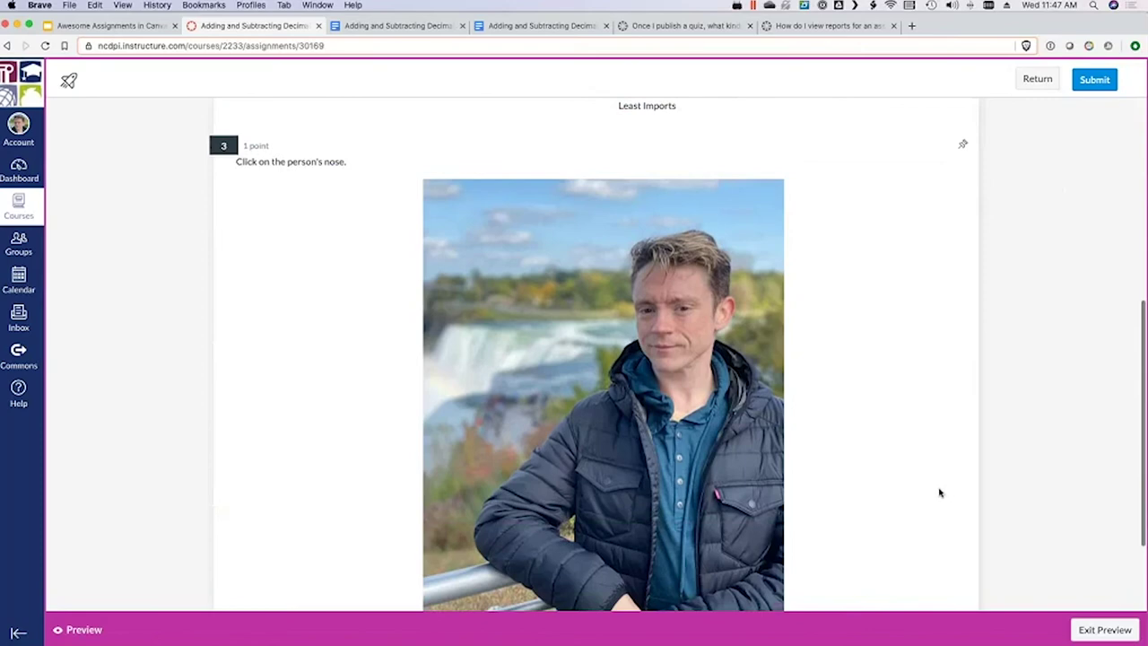
scroll(933, 491, down, 1)
scroll(459, 399, down, 1)
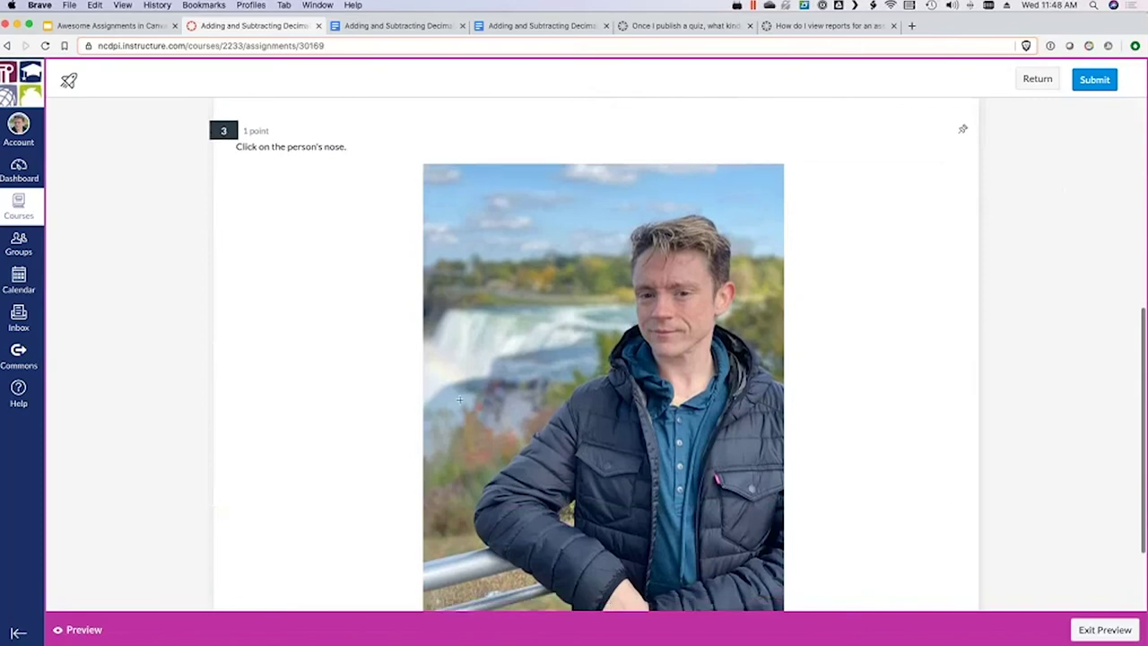
scroll(459, 399, down, 1)
click(682, 272)
click(682, 272)
scroll(940, 332, down, 5)
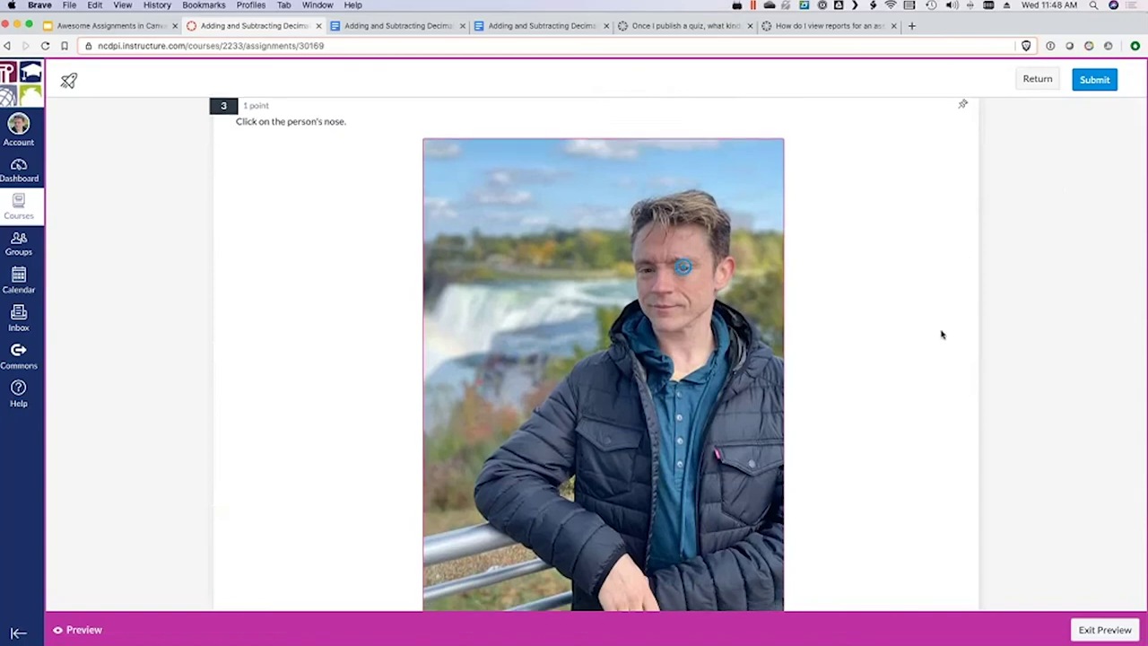
click(948, 563)
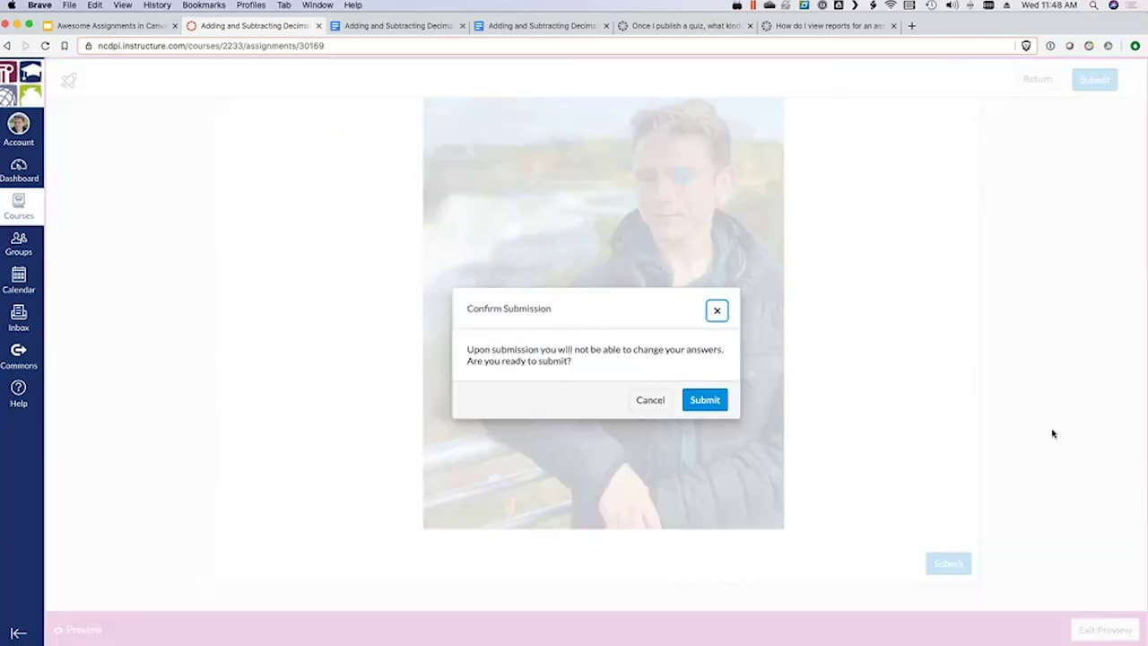
click(337, 301)
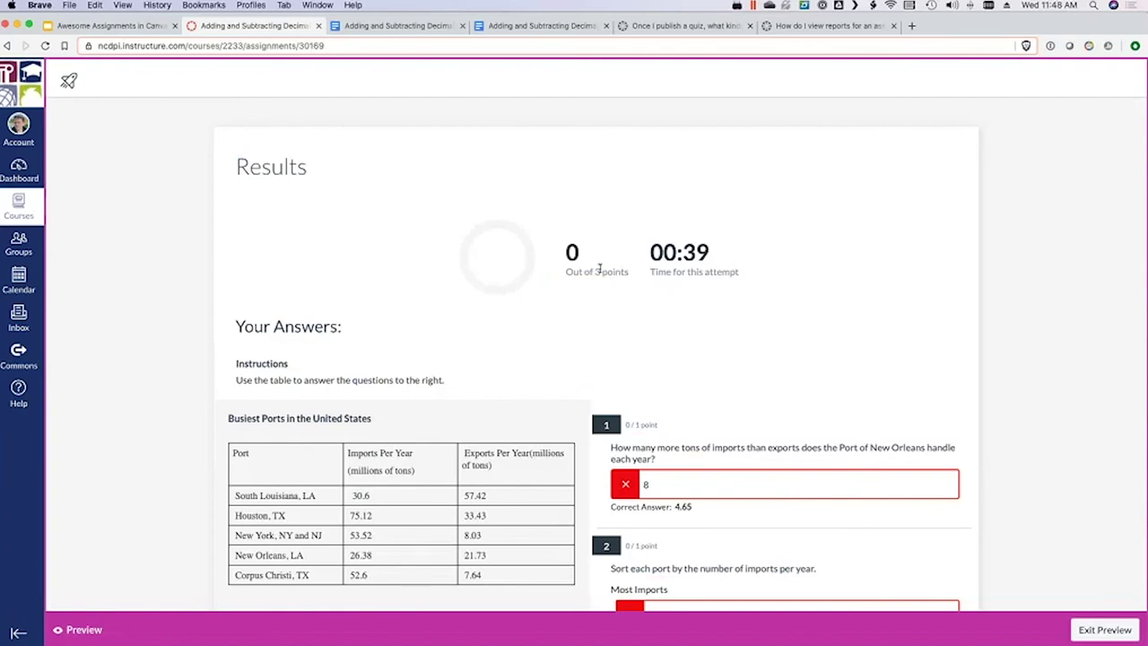
Step: Examine the attempt's score and the graded feedback for all three questions, and exit the preview
scroll(881, 328, down, 1)
scroll(881, 328, down, 2)
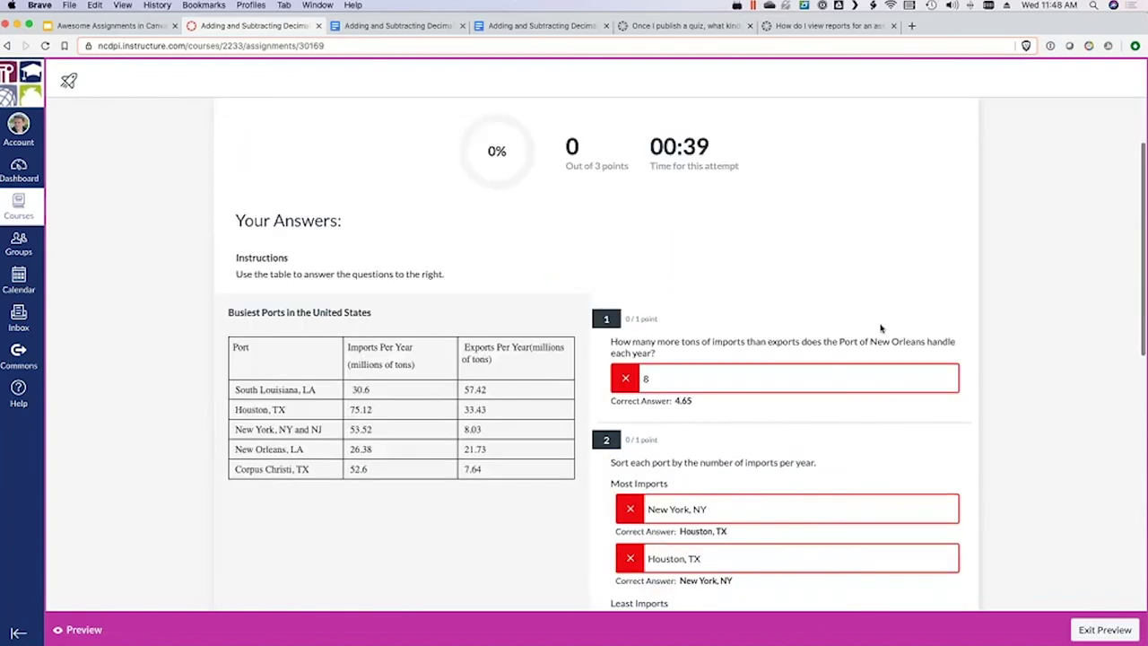
scroll(880, 328, down, 2)
scroll(880, 328, down, 1)
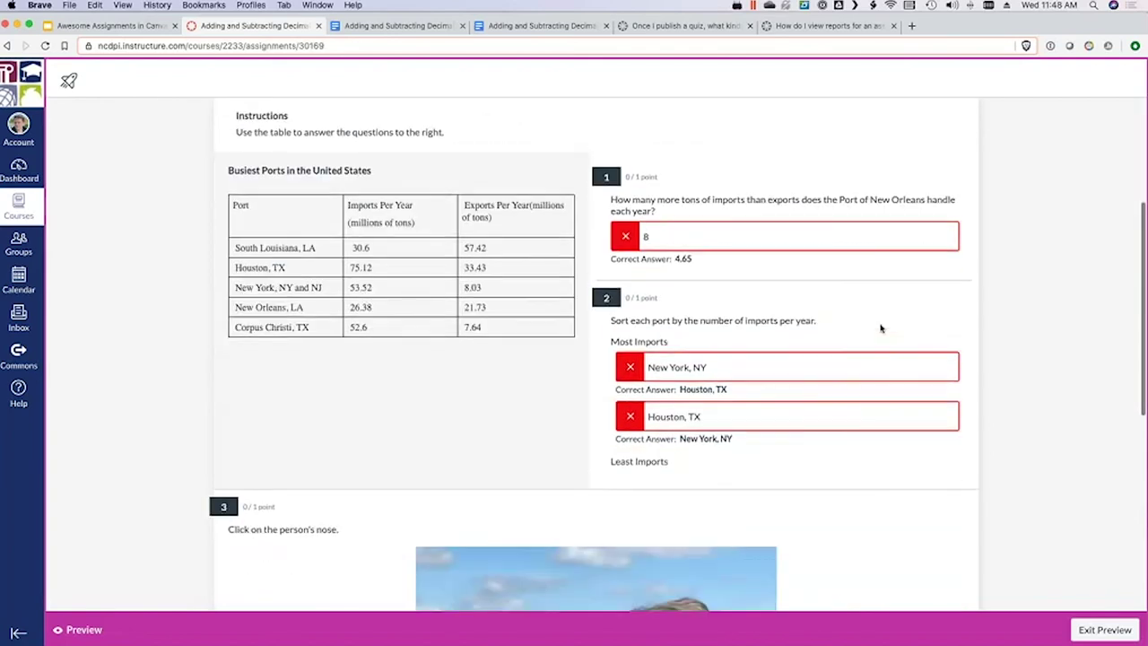
scroll(881, 328, down, 2)
scroll(881, 328, down, 3)
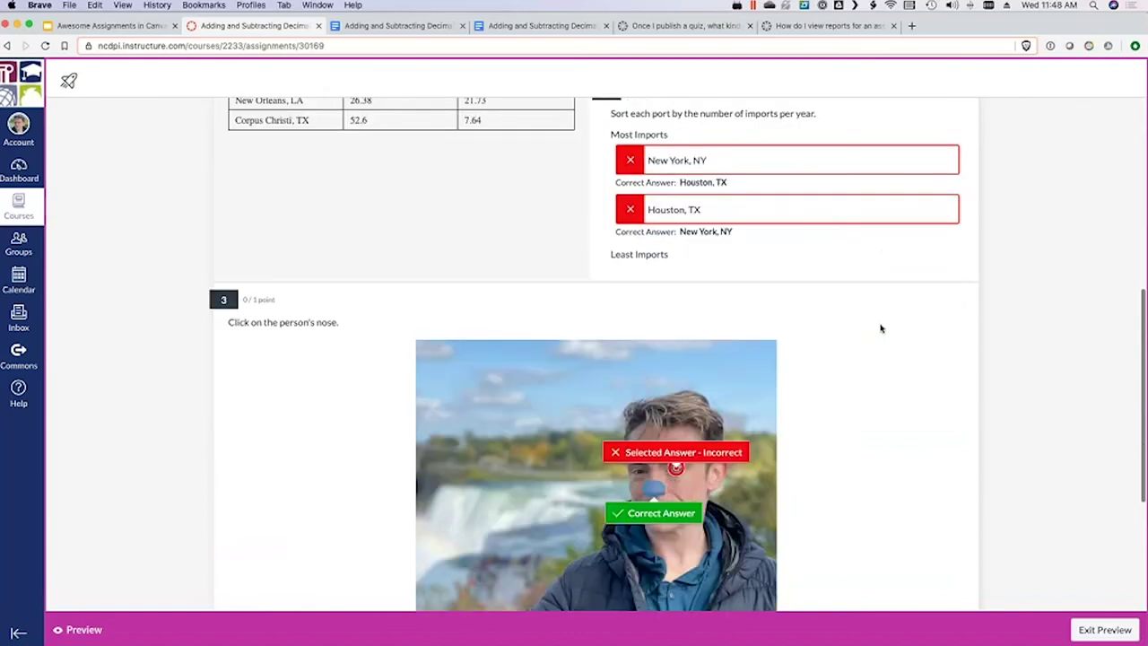
scroll(881, 328, down, 5)
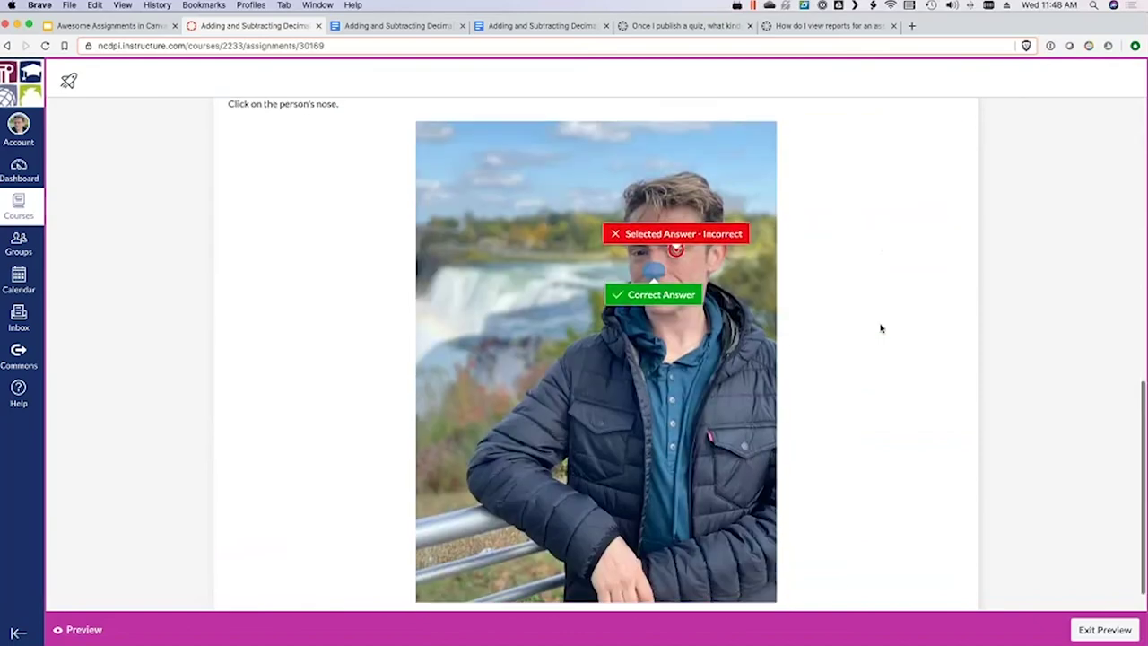
scroll(881, 328, up, 15)
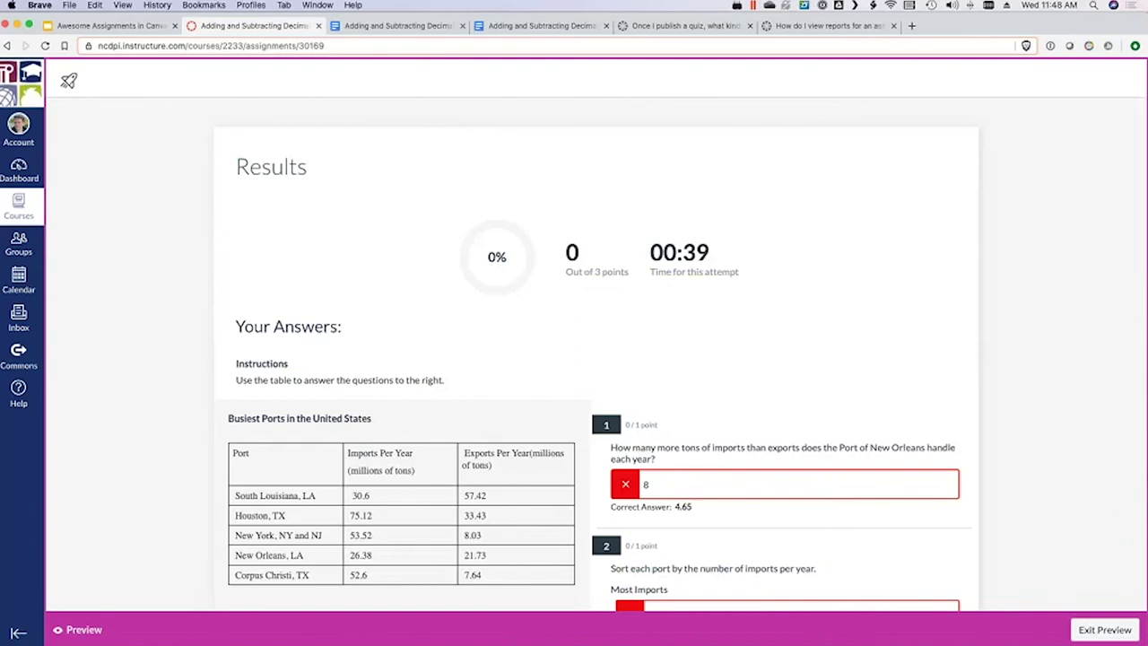
click(1105, 630)
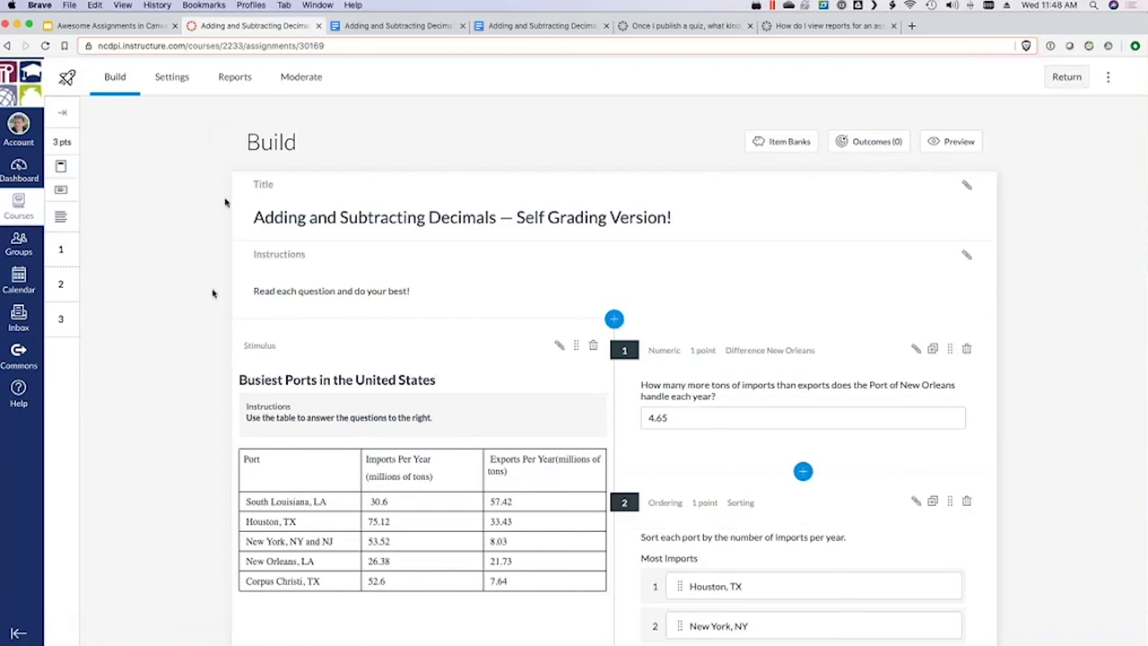
Step: Bring up the Canvas guide on quiz statistics again and review its introduction and note
click(688, 27)
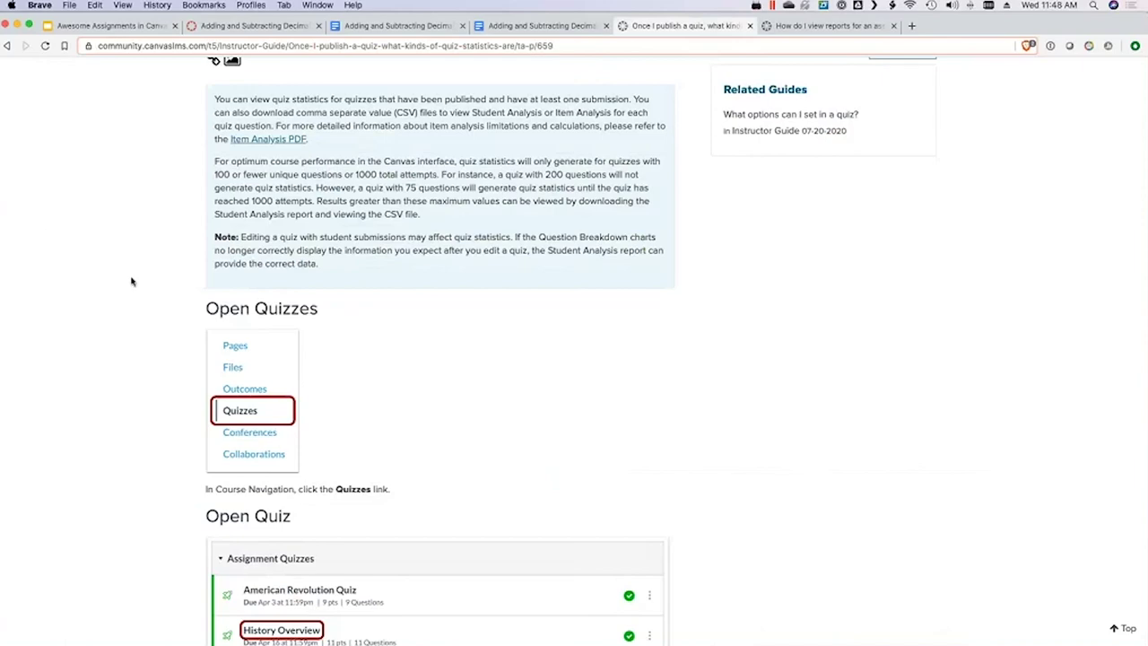
scroll(131, 281, up, 5)
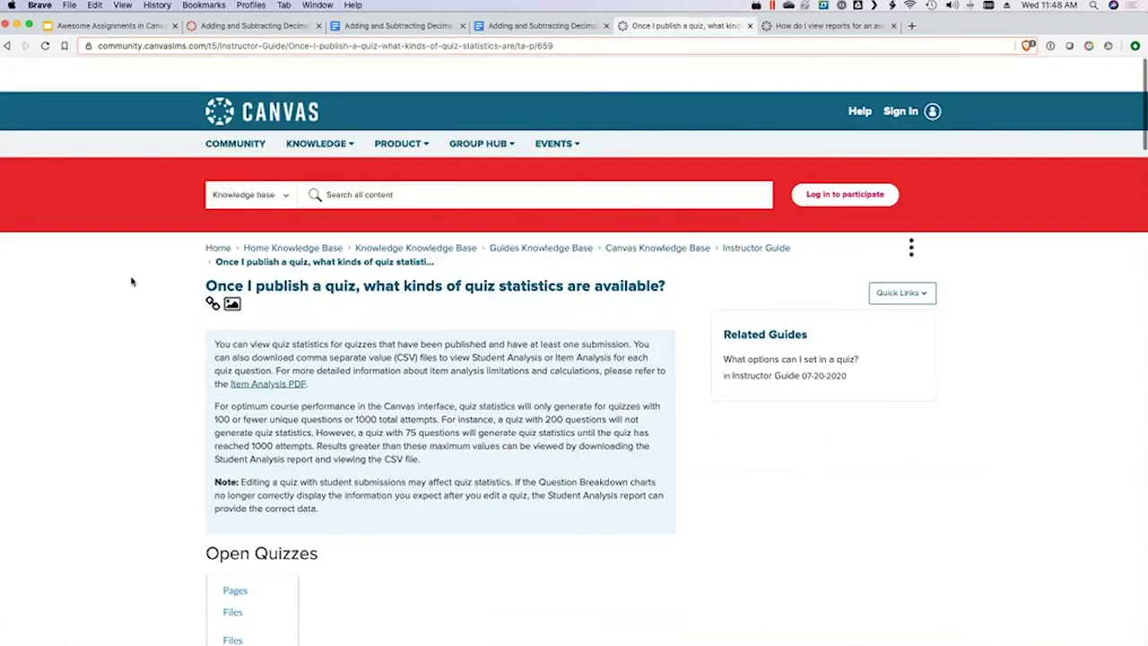
scroll(131, 282, down, 1)
scroll(131, 282, down, 1)
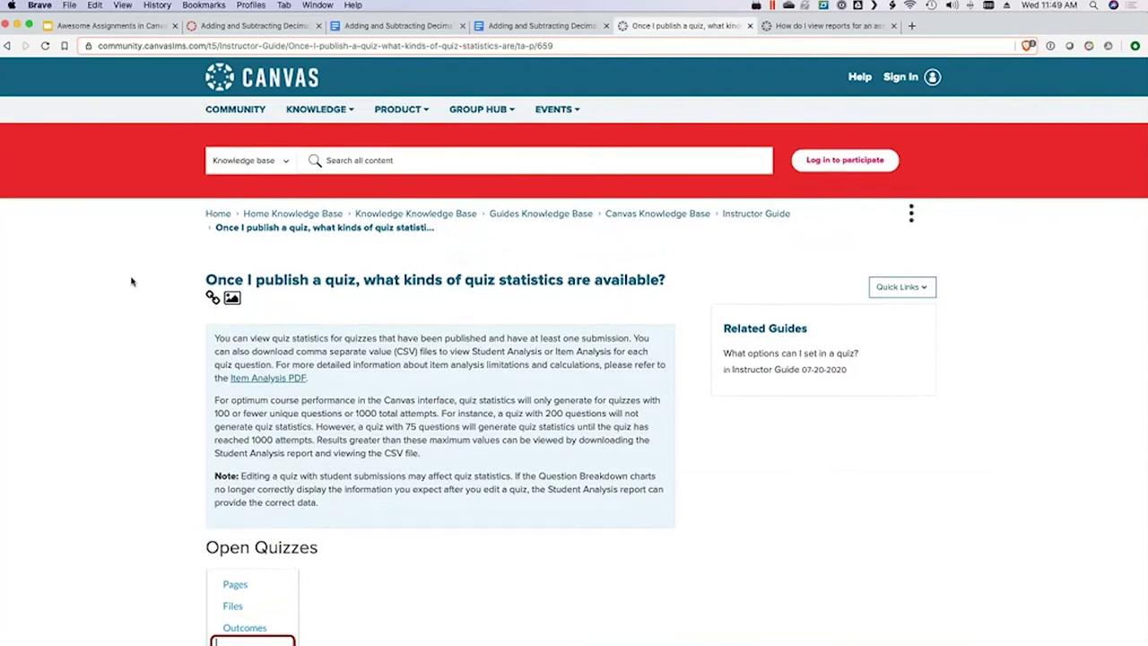
scroll(131, 281, down, 2)
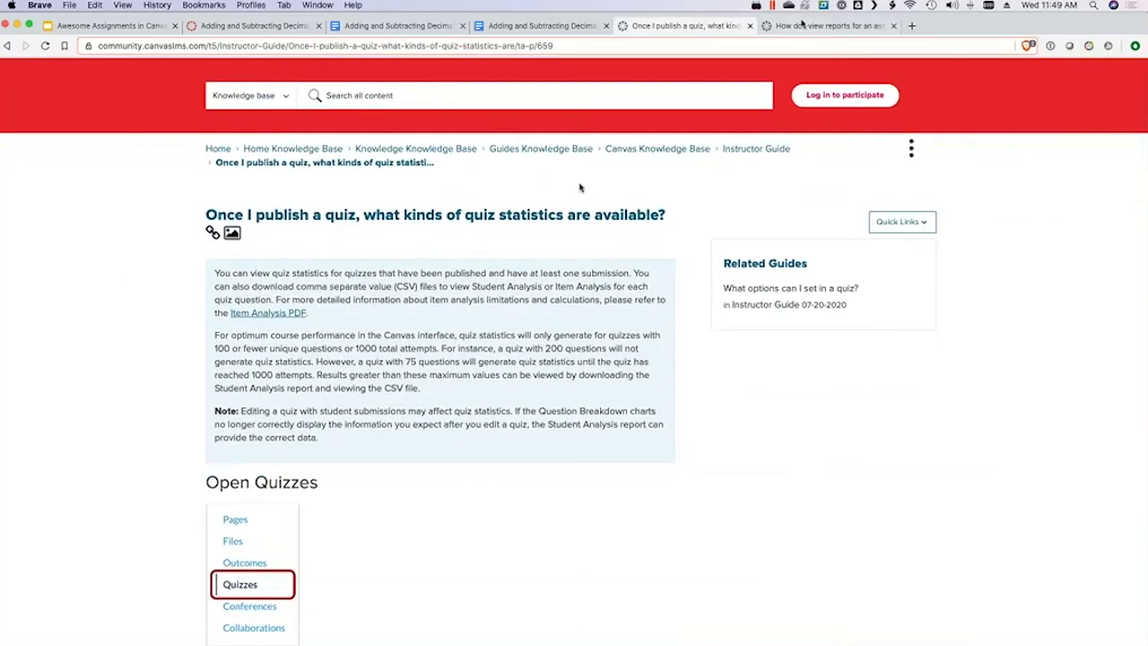
Step: Return to the decimals quiz's build page and review its port table, numeric, ordering and hot spot questions
click(812, 25)
click(257, 27)
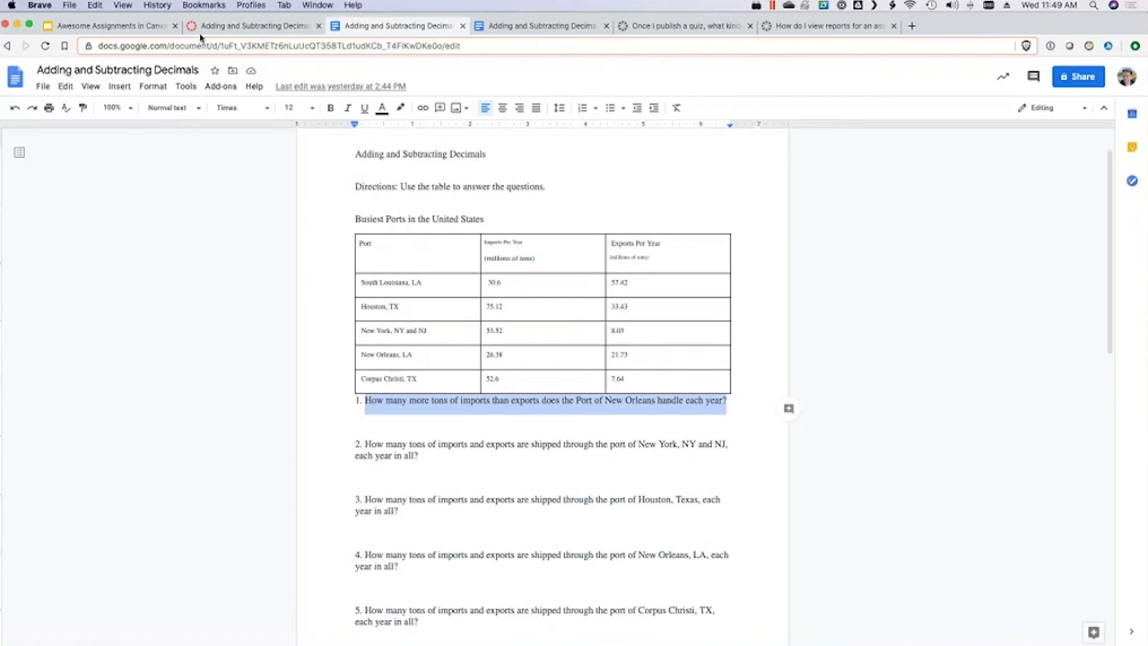
click(213, 28)
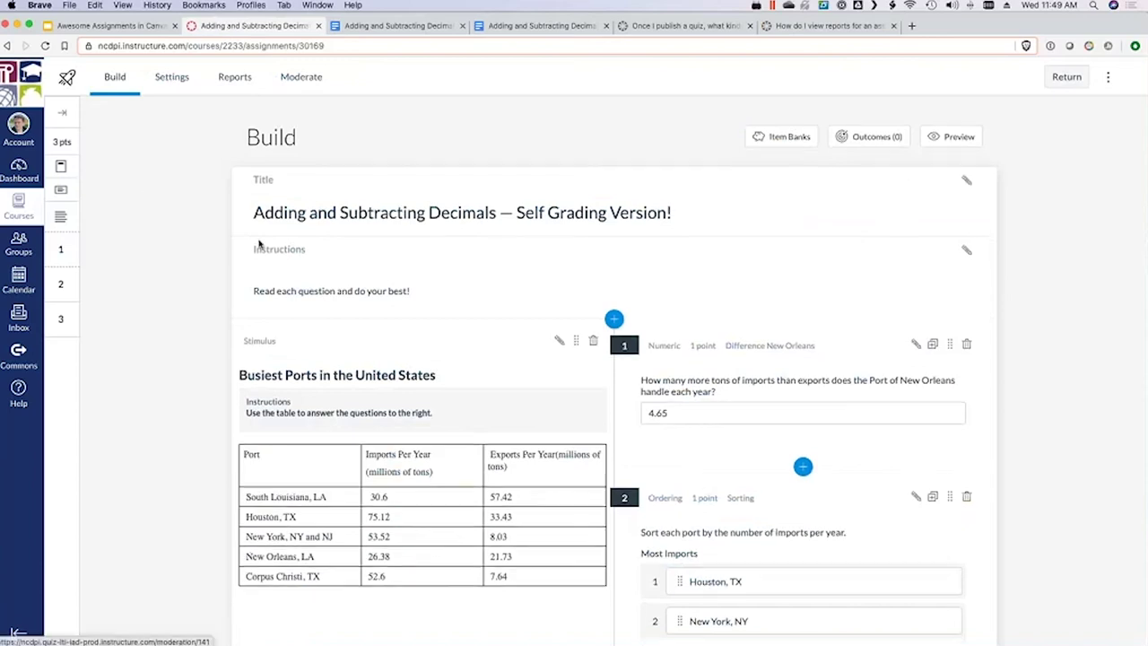
scroll(354, 292, down, 1)
scroll(355, 292, down, 1)
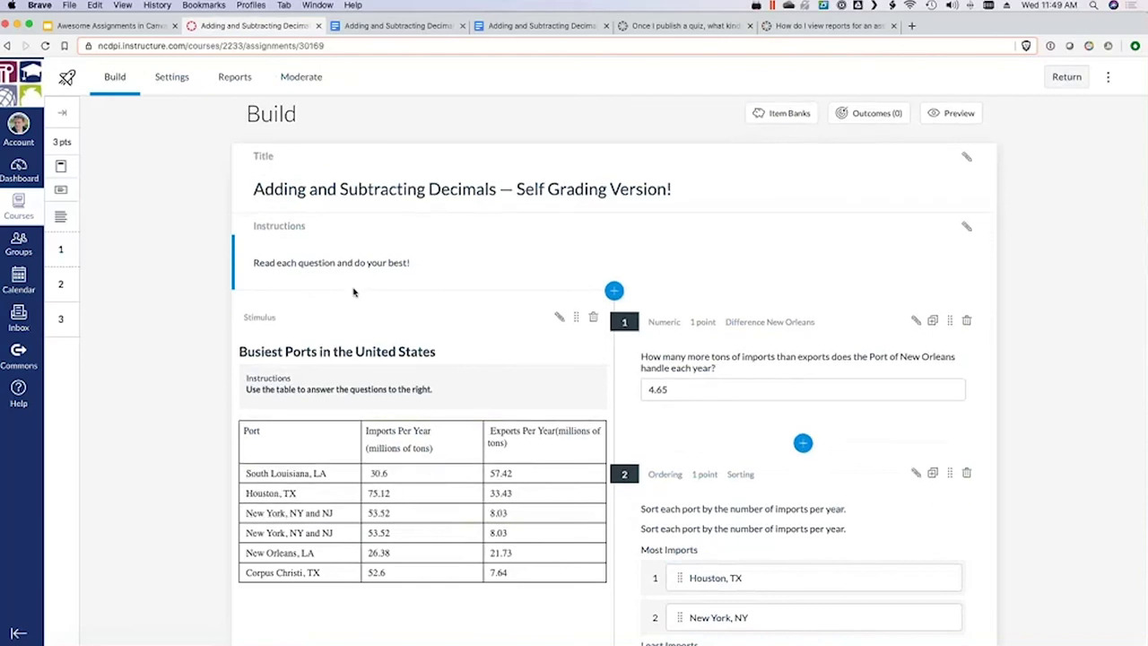
scroll(354, 292, down, 3)
scroll(355, 292, down, 3)
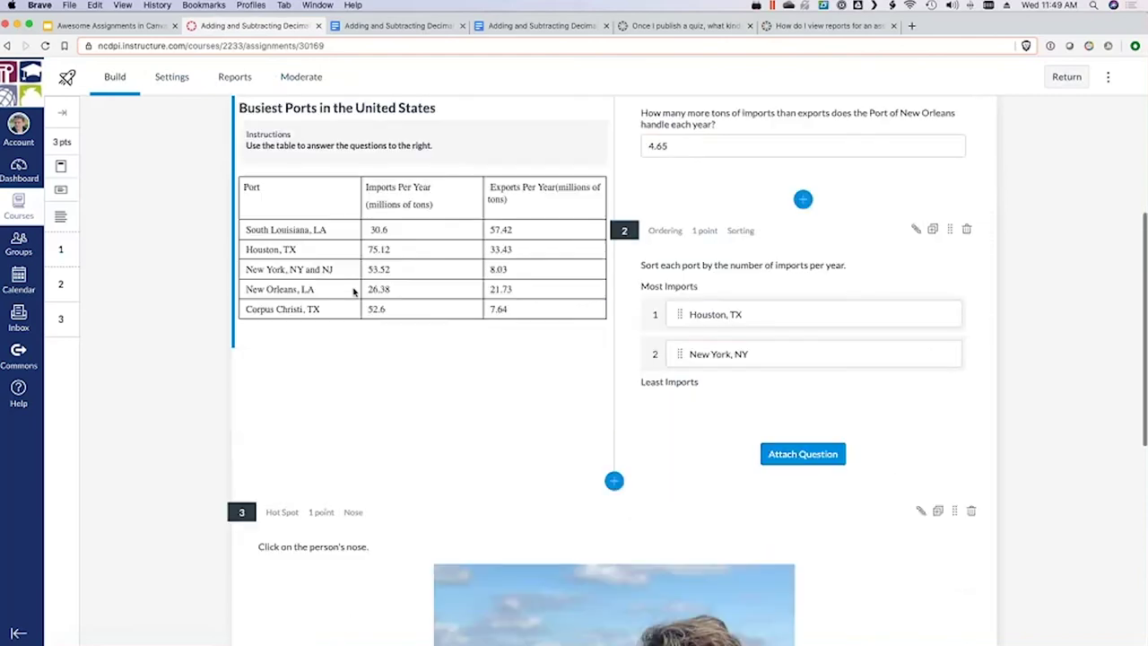
scroll(354, 291, down, 3)
scroll(354, 291, down, 5)
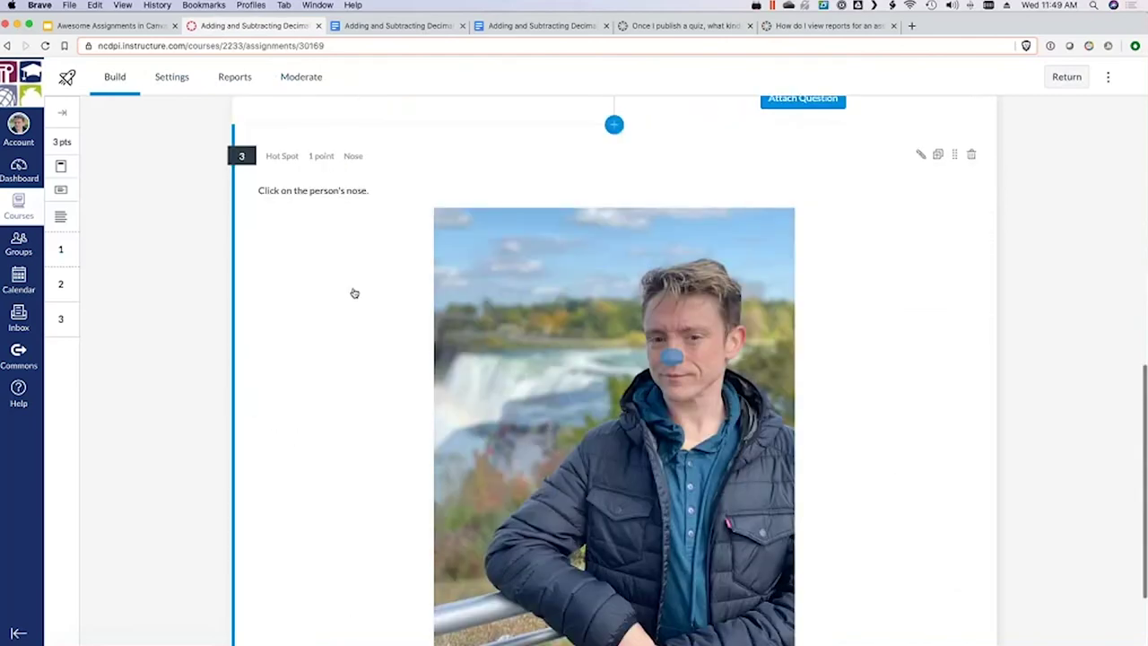
scroll(355, 294, down, 3)
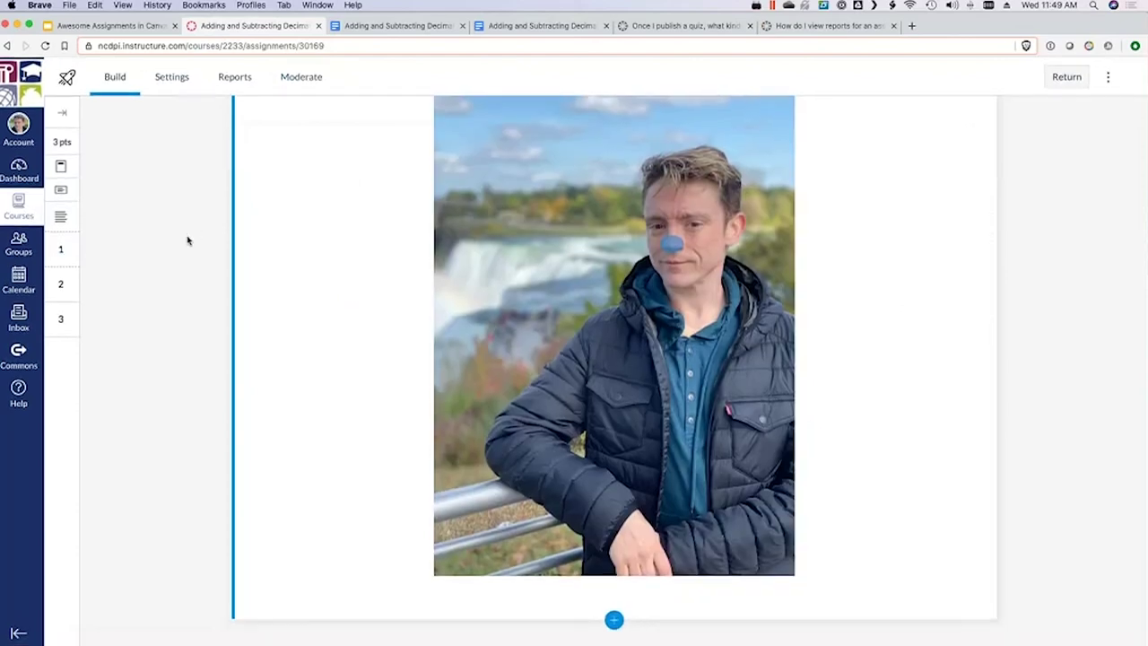
scroll(190, 238, up, 15)
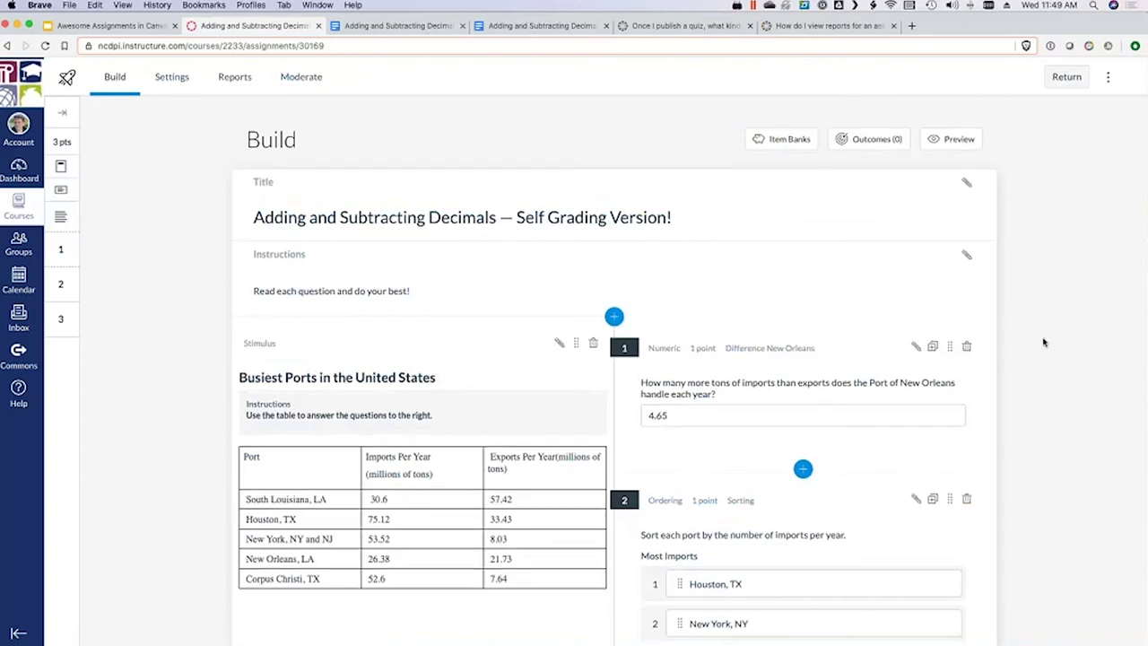
Step: Look over the content types available to insert after the hot spot question, and recheck the quiz from its title
scroll(1042, 341, down, 3)
scroll(1043, 342, down, 3)
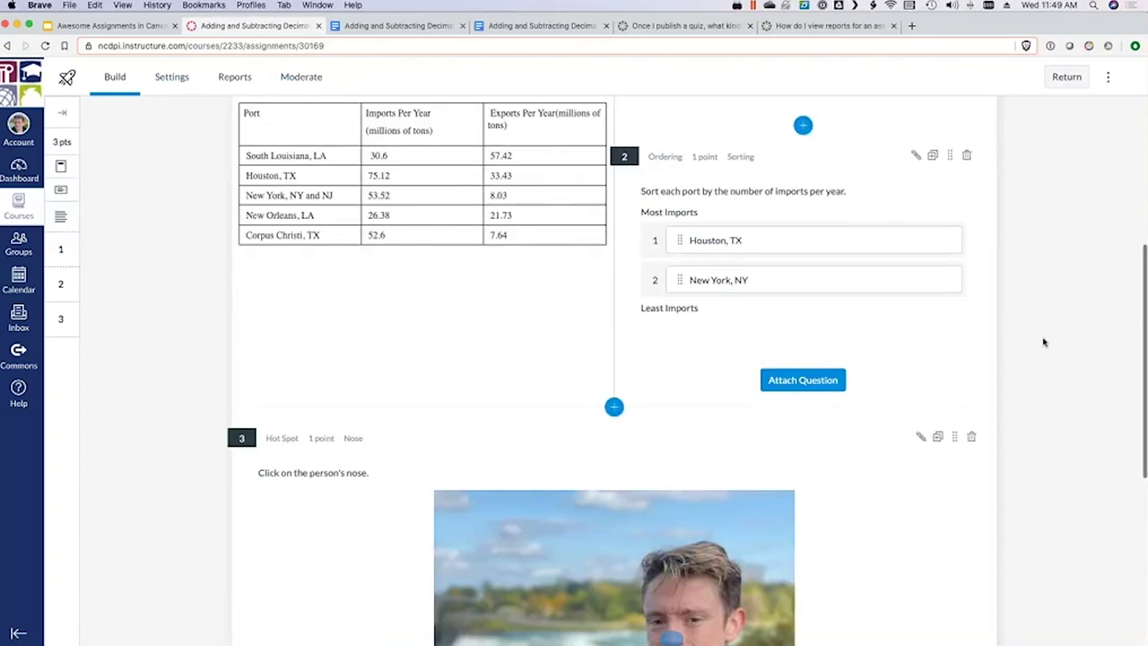
scroll(1043, 340, down, 7)
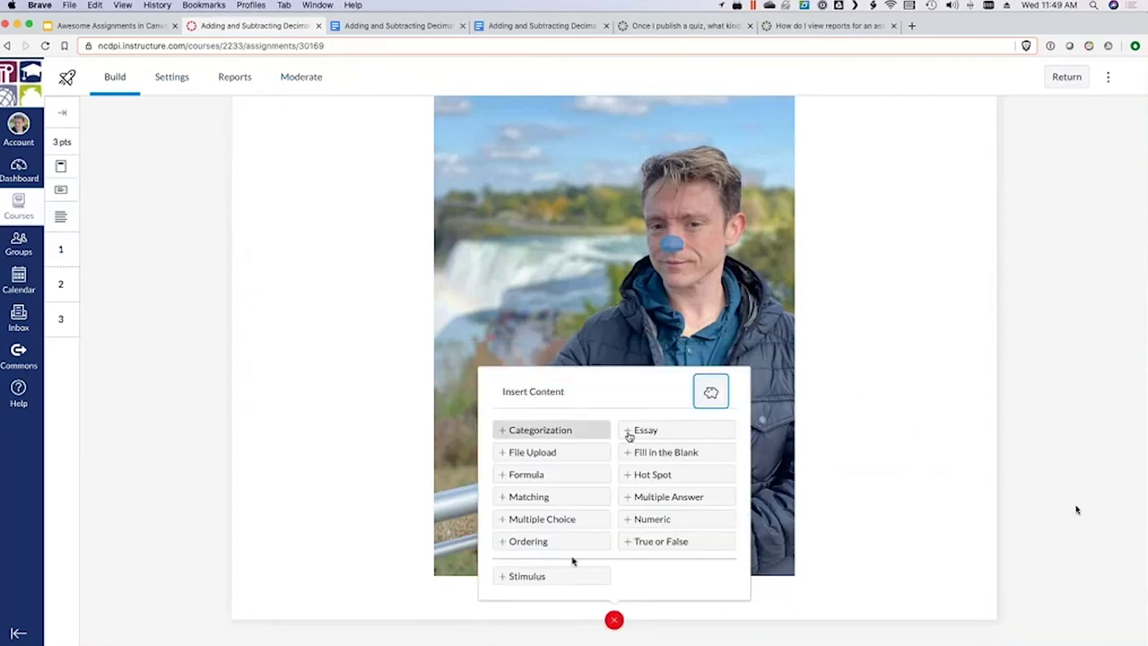
scroll(1098, 383, up, 7)
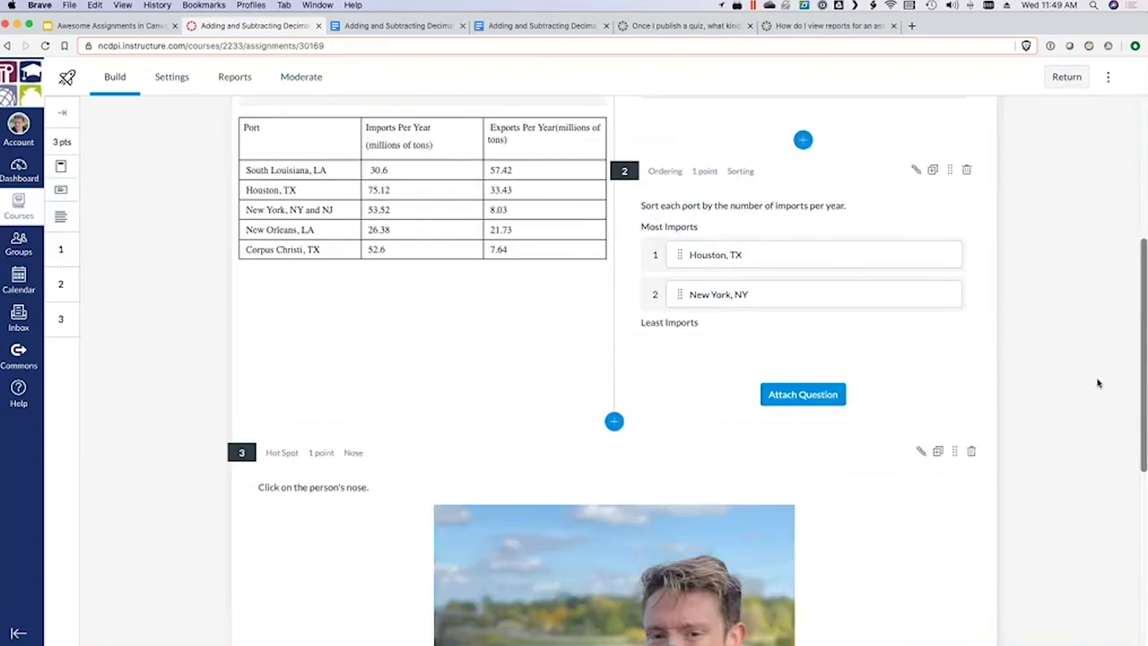
scroll(1098, 382, up, 5)
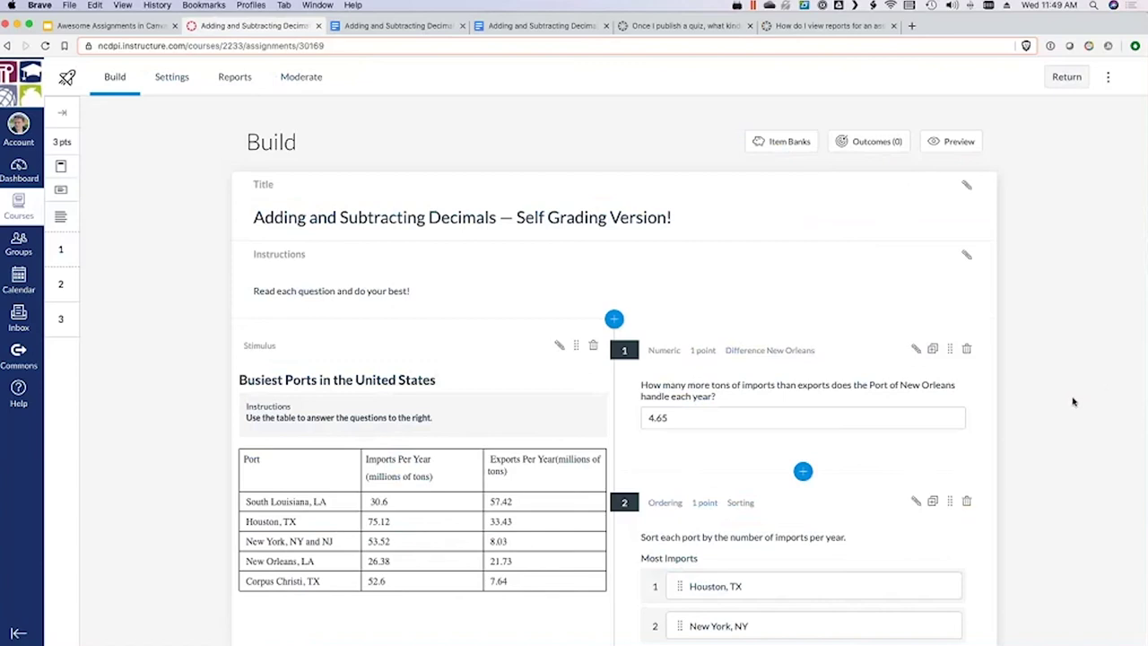
scroll(1072, 401, down, 2)
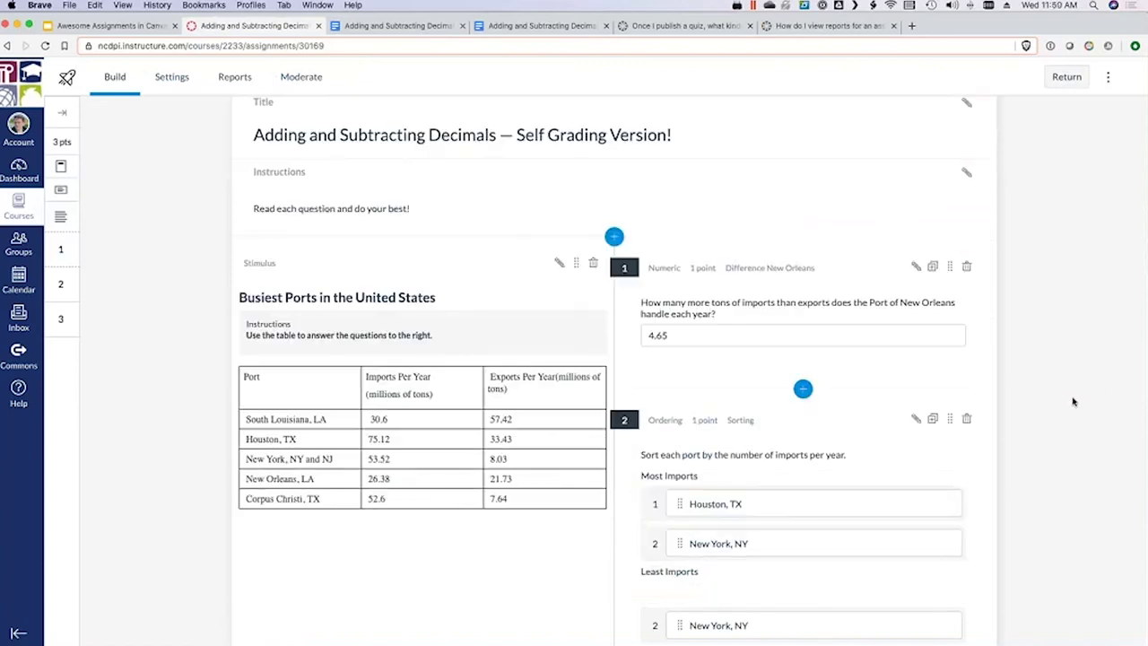
scroll(732, 285, up, 2)
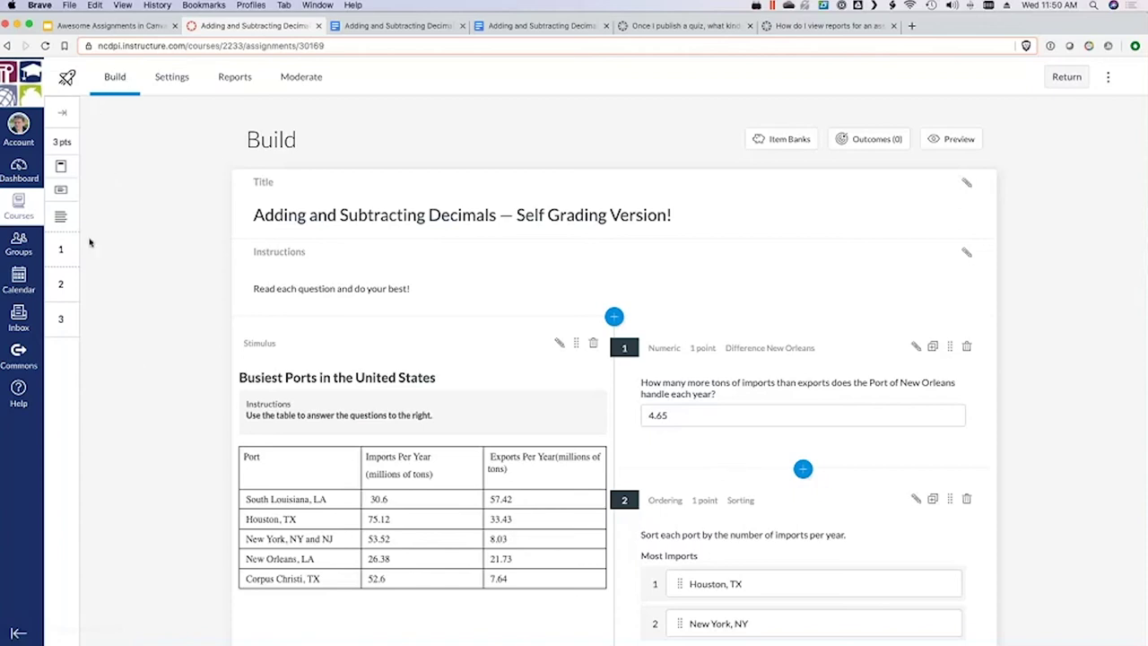
Step: Return to the course's quizzes list, review the Classic Quizzes and New Quizzes engine choices for a new quiz, and cancel without creating one
click(1063, 79)
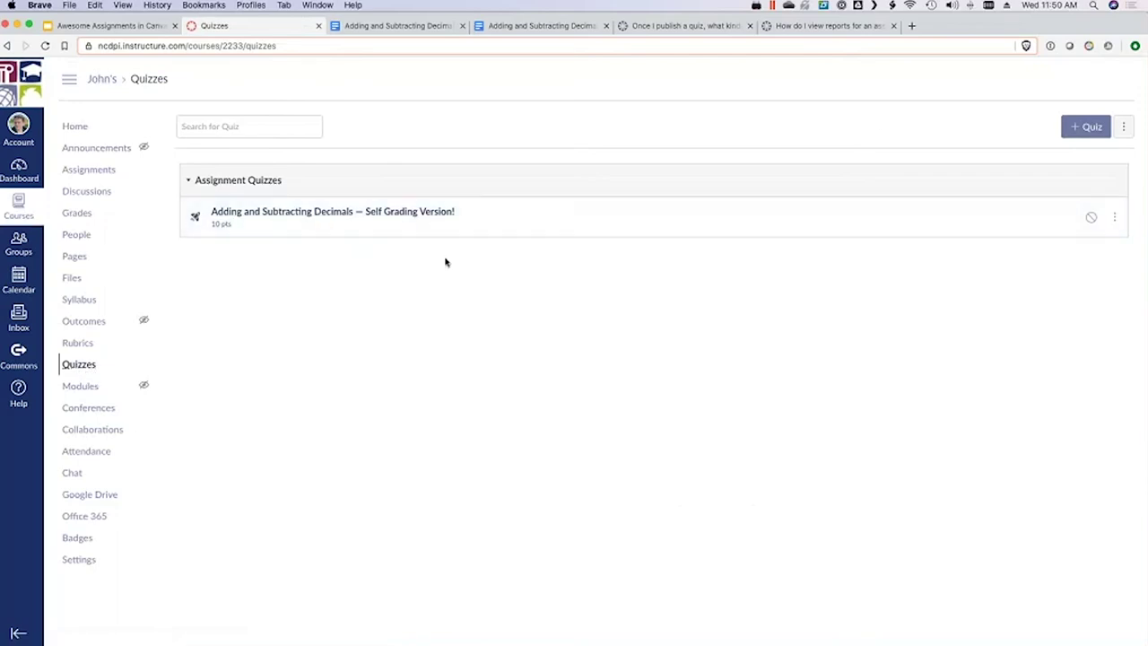
click(1089, 127)
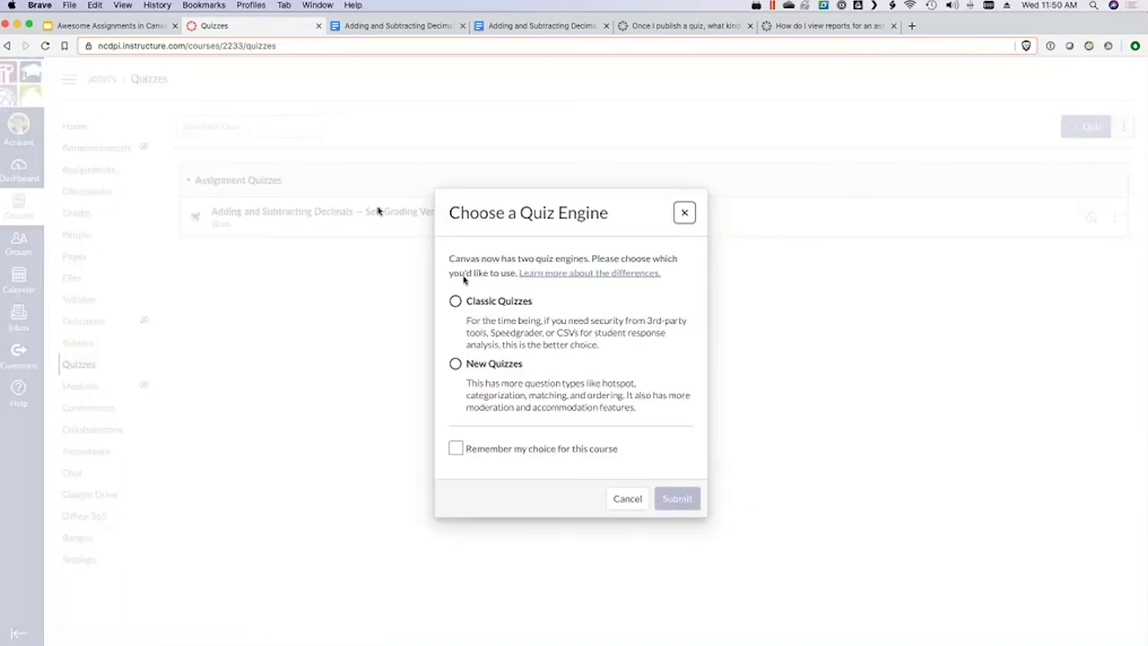
click(455, 363)
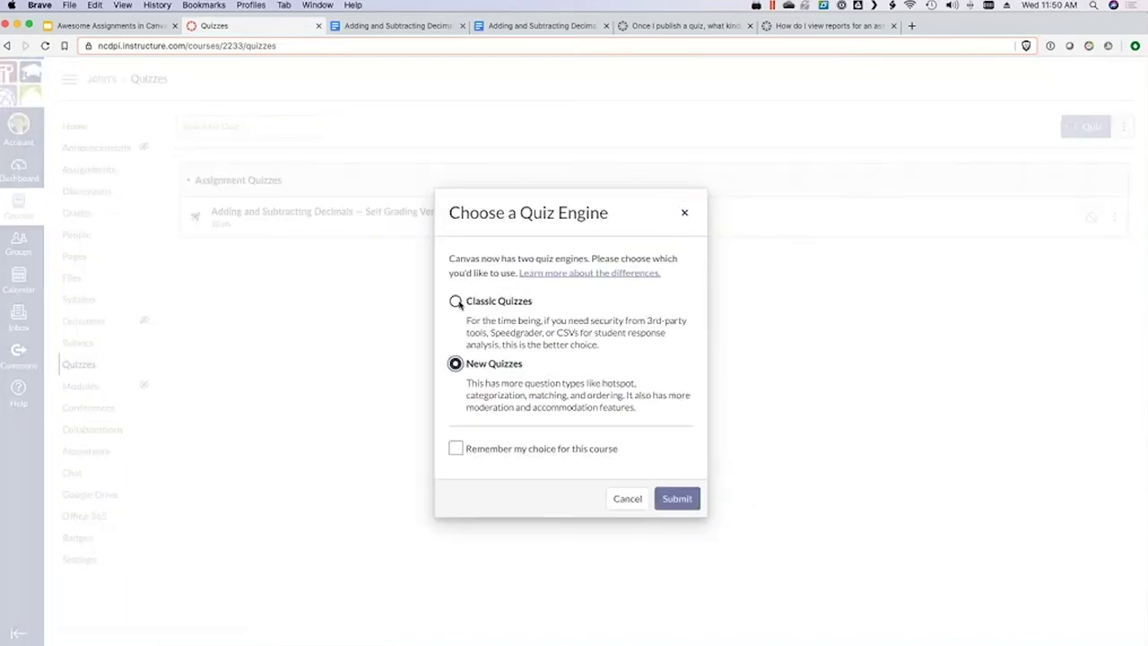
click(626, 499)
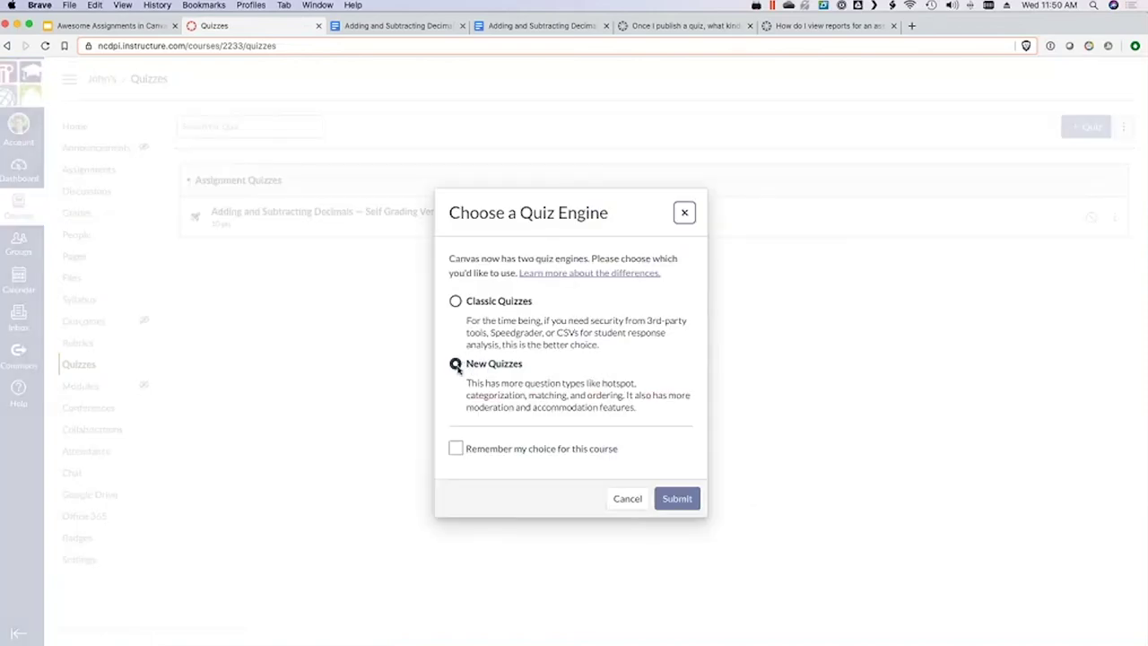
click(455, 363)
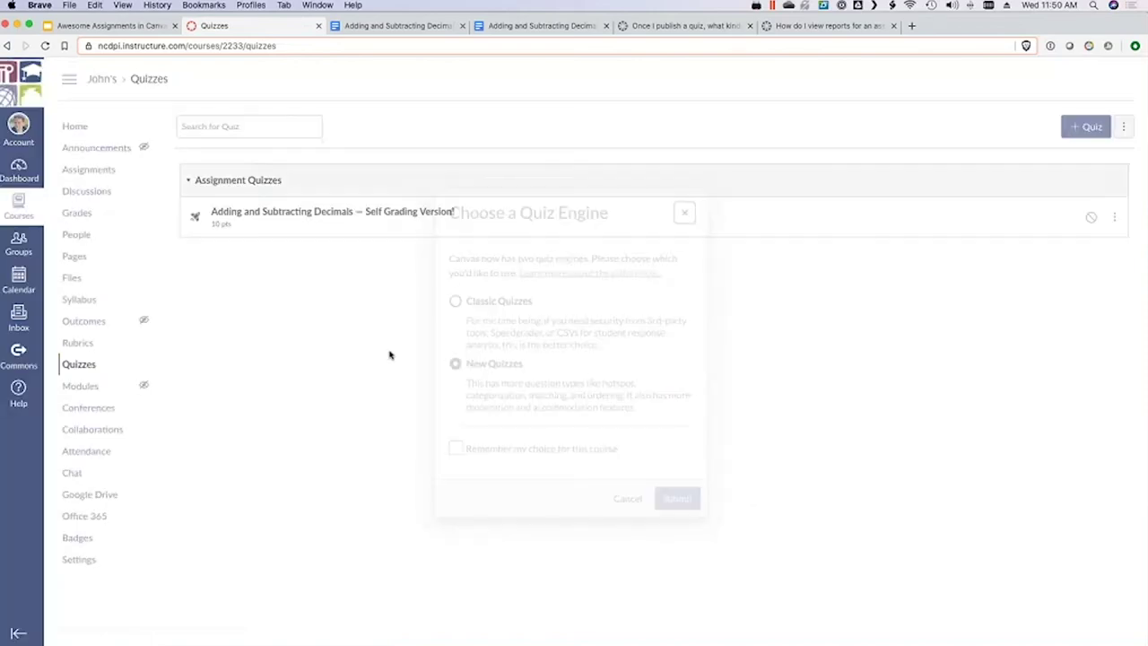
Step: Open the course's assignments list, and switch to the slide presentation to show the poll about creating a quiz
click(88, 168)
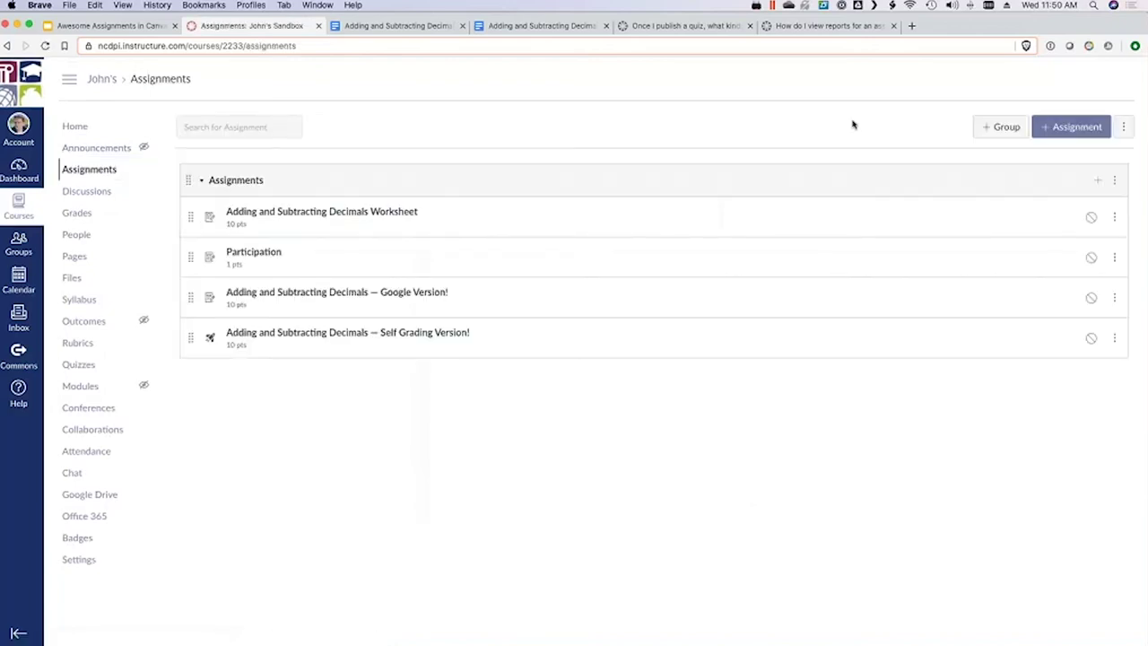
click(123, 30)
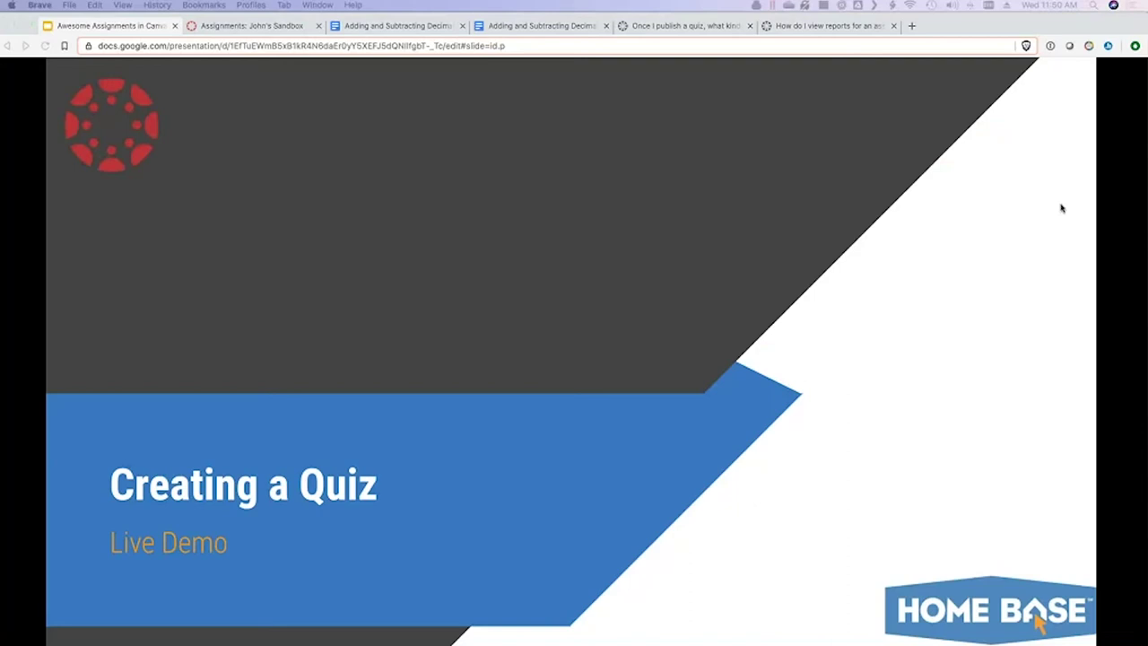
key(Right)
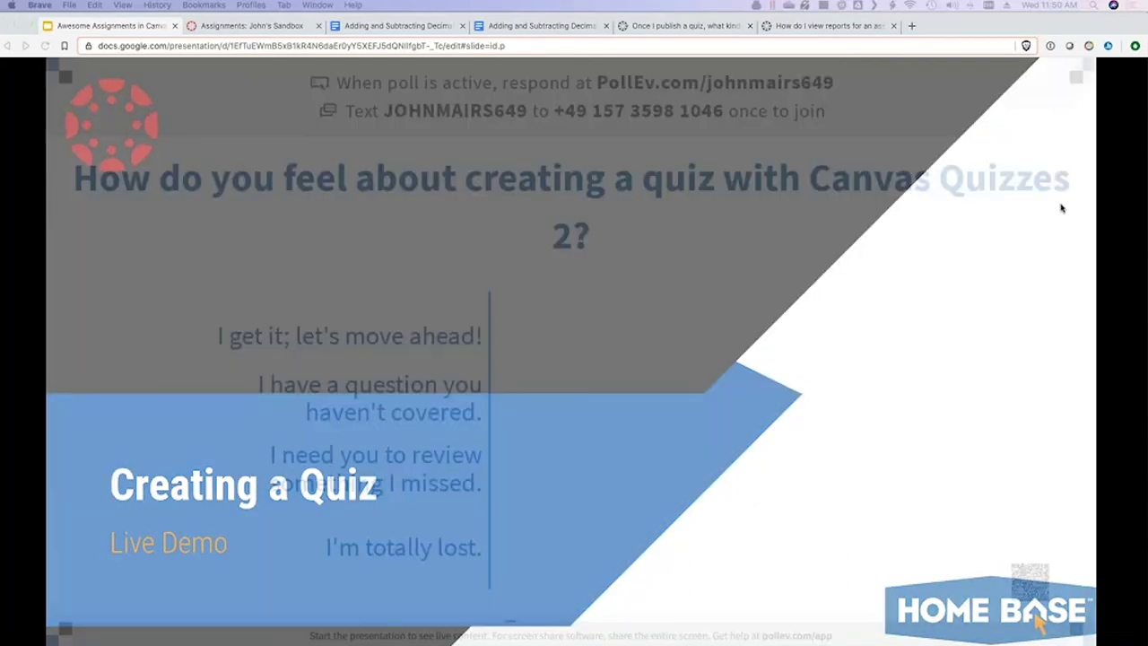
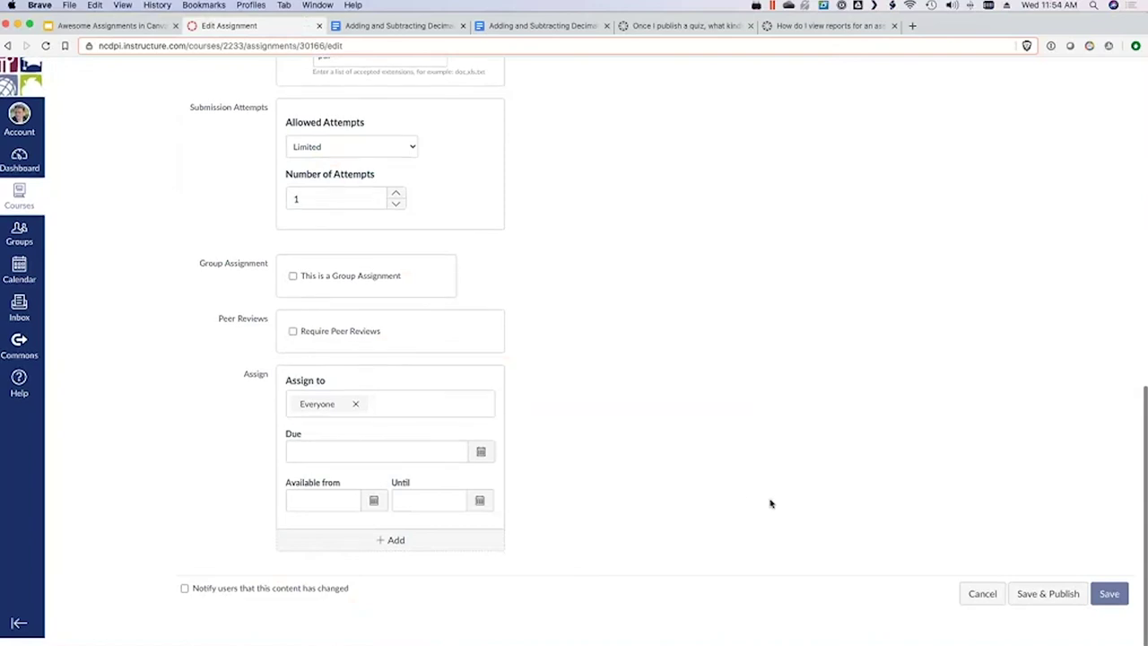
Step: Look over the available Assign to choices for the decimals worksheet assignment, leaving it assigned to Everyone
click(371, 419)
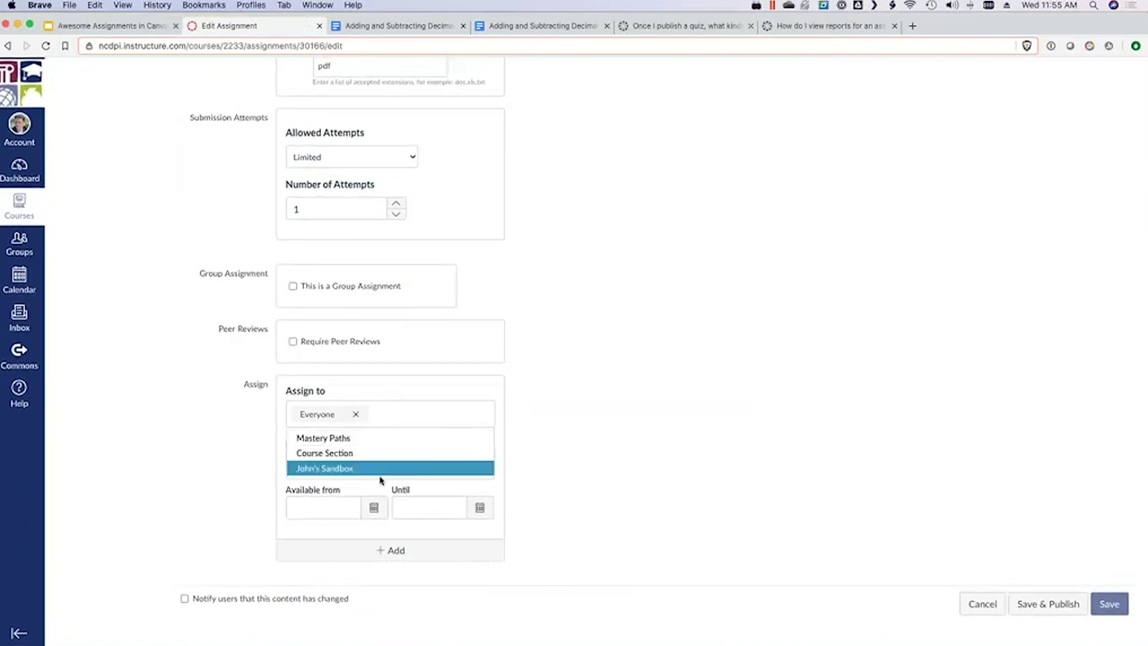
click(385, 415)
click(398, 414)
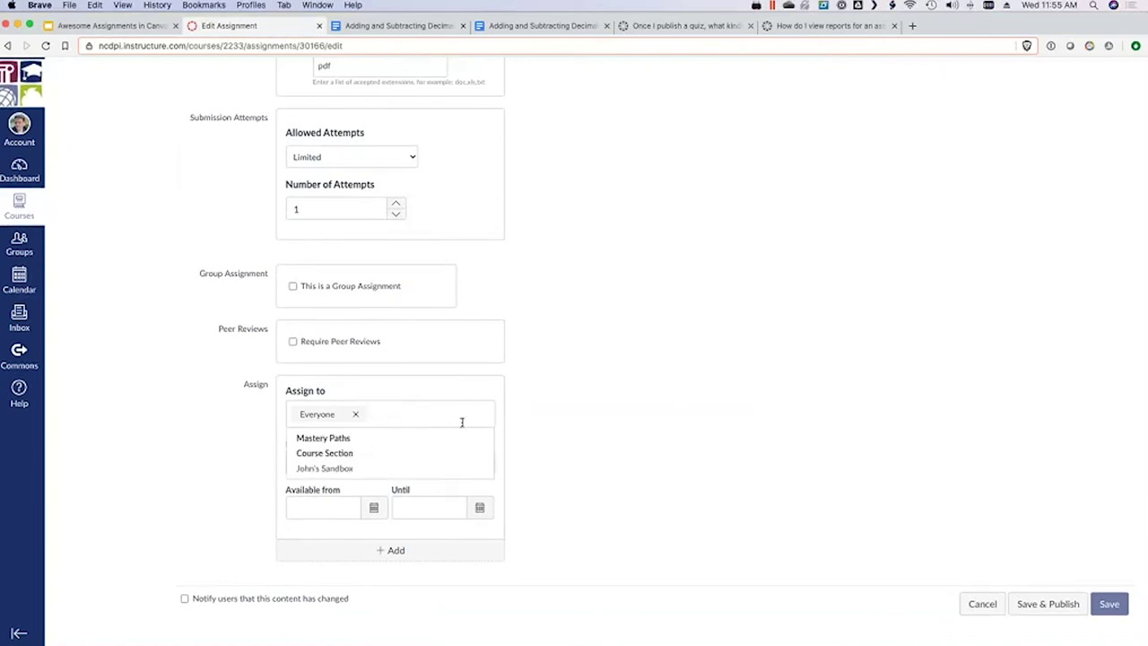
click(617, 416)
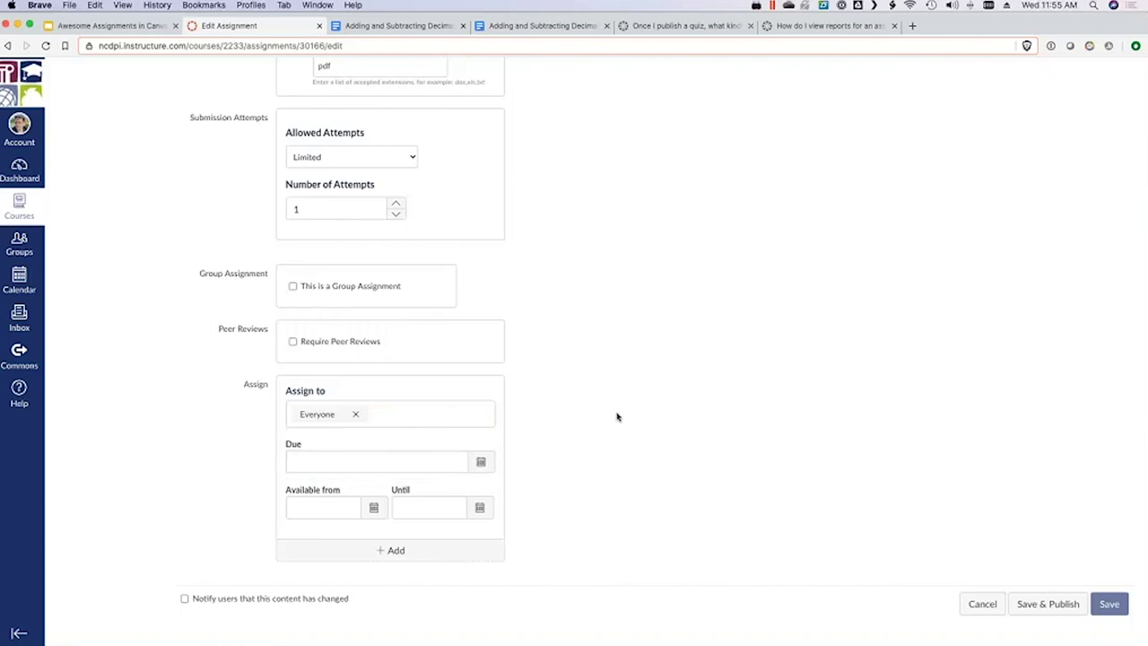
Step: Set the worksheet assignment's due date to September 18, 2020
click(480, 462)
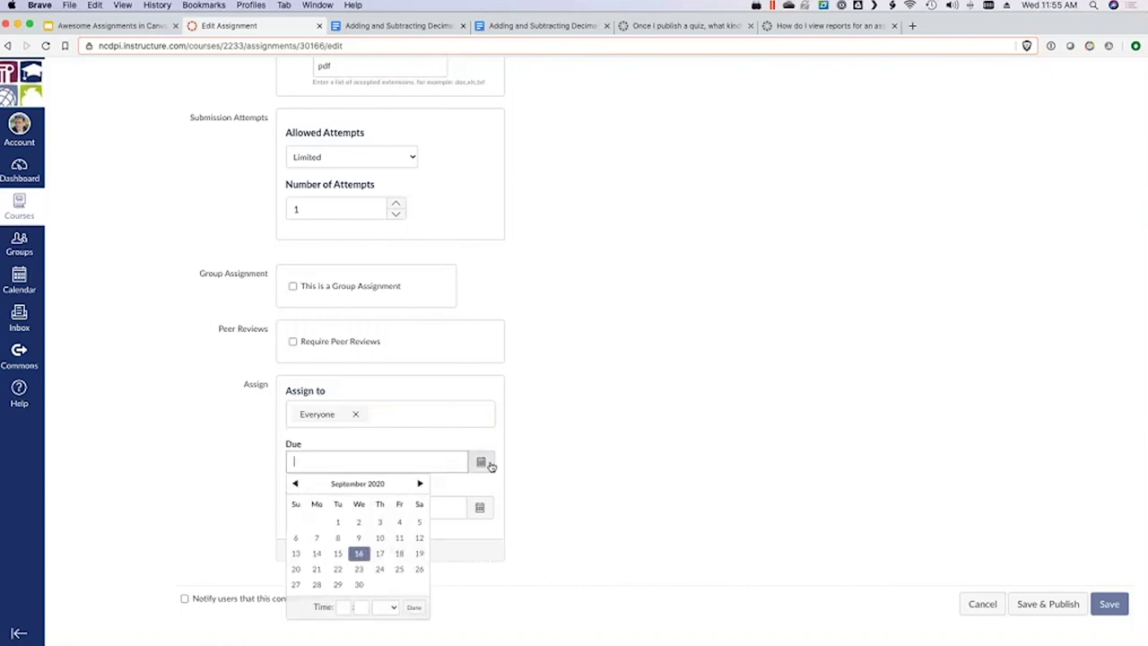
scroll(401, 565, up, 1)
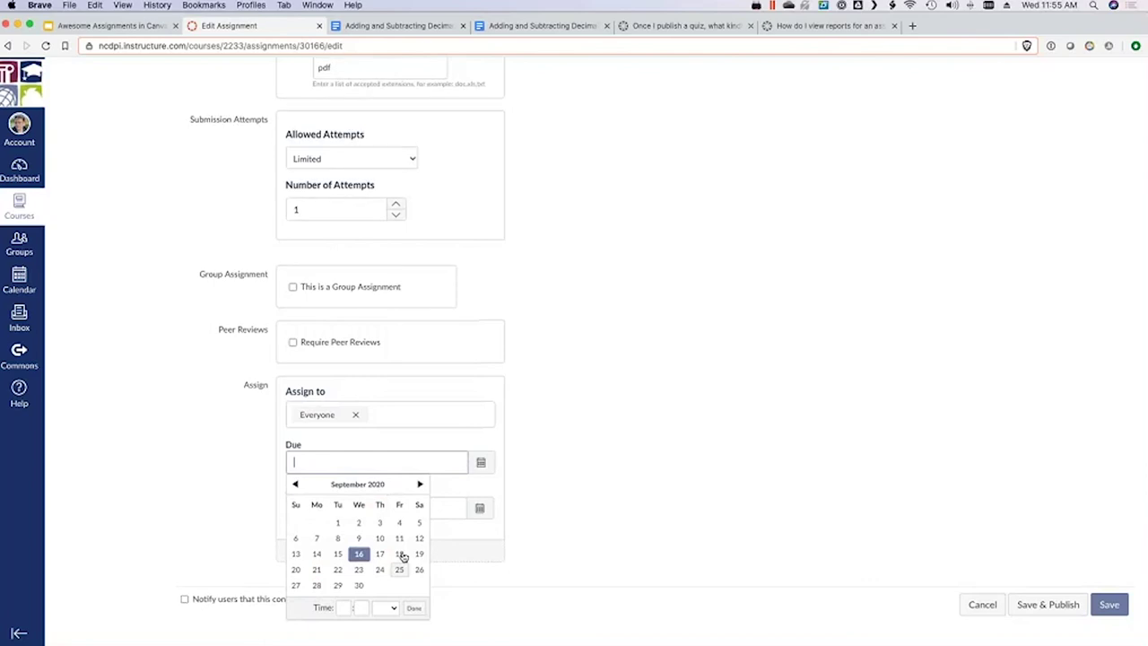
scroll(400, 558, down, 1)
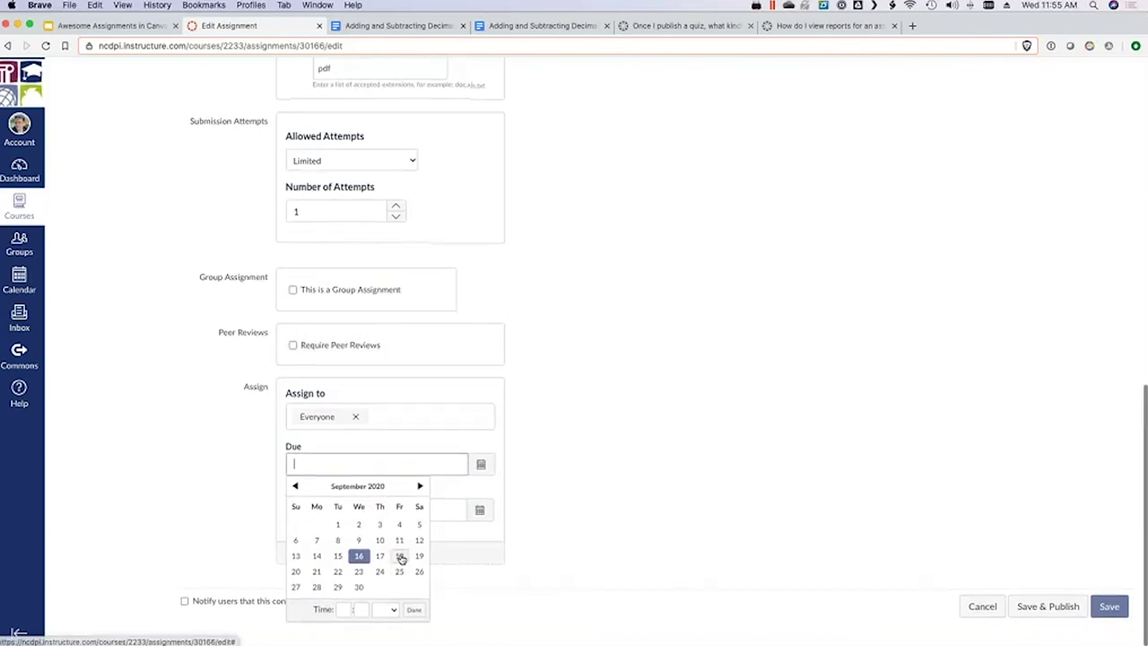
click(401, 556)
click(662, 488)
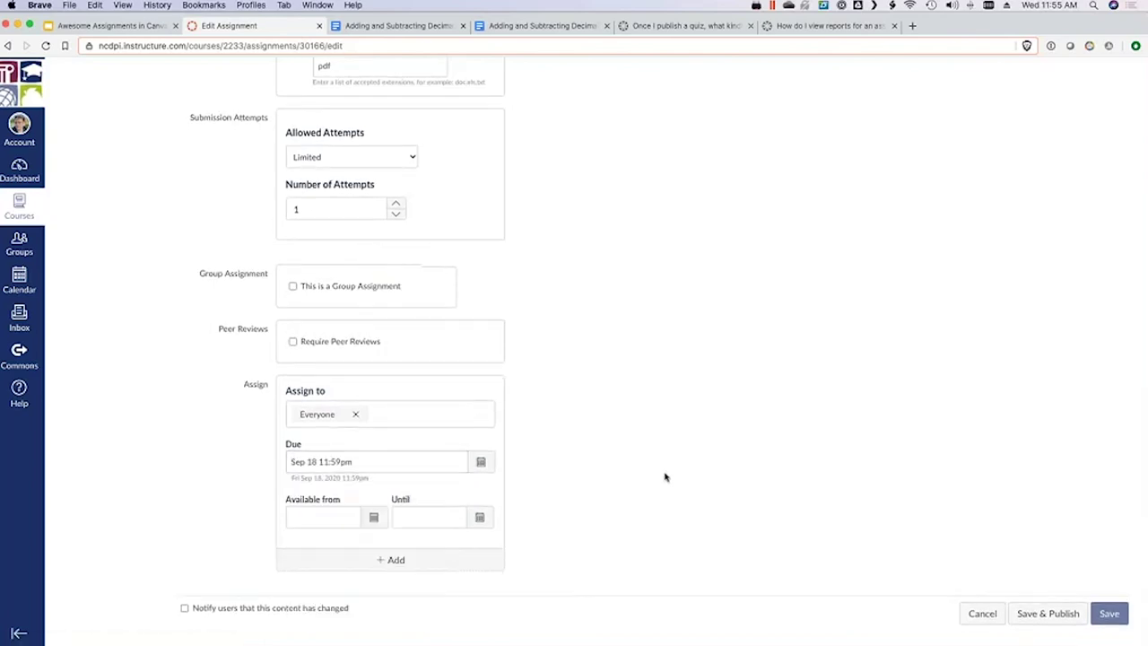
Step: Make the worksheet assignment available from September 18, 2020
scroll(628, 480, down, 1)
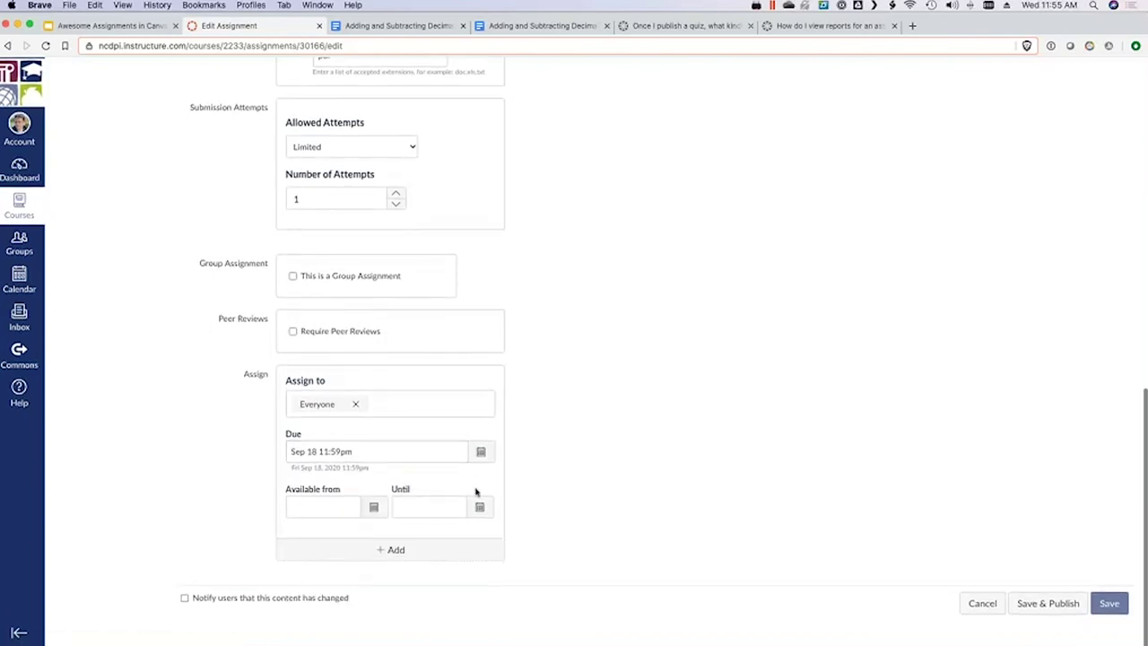
scroll(374, 510, up, 1)
click(374, 508)
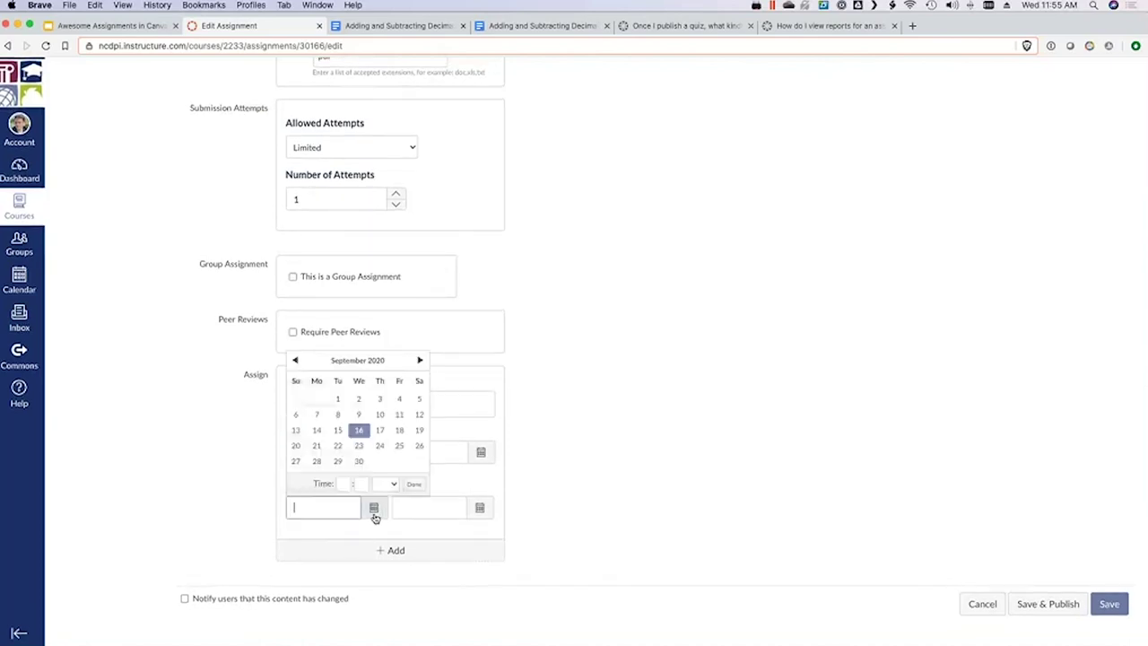
click(399, 431)
click(637, 472)
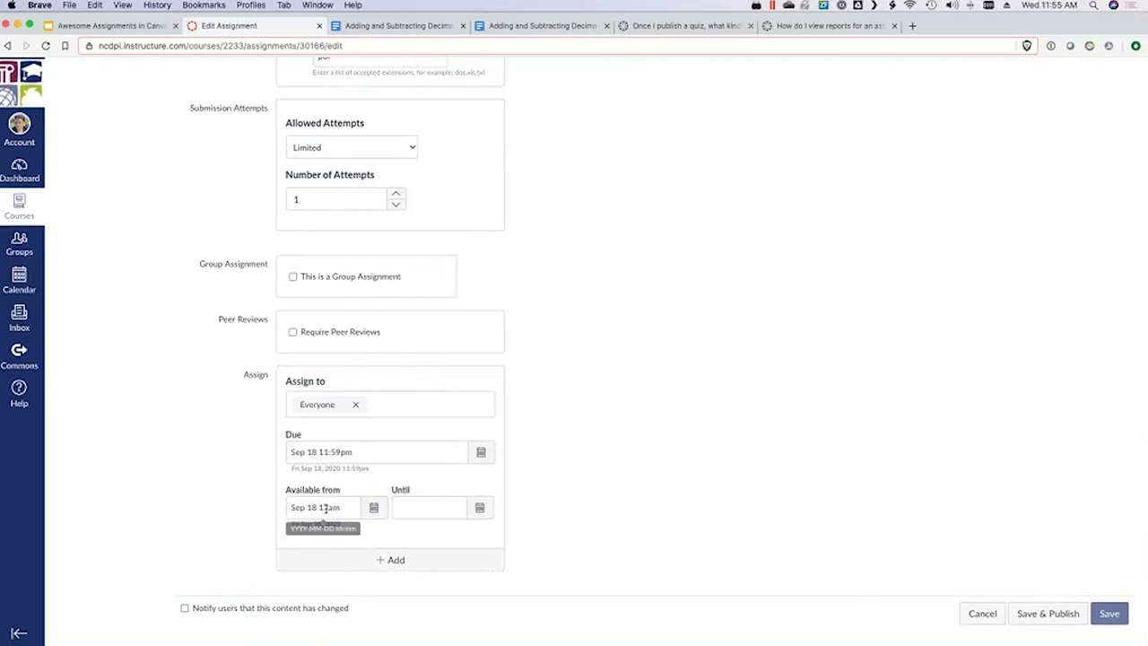
Step: Set the worksheet's availability start time on September 18 to 12:01 am
click(373, 508)
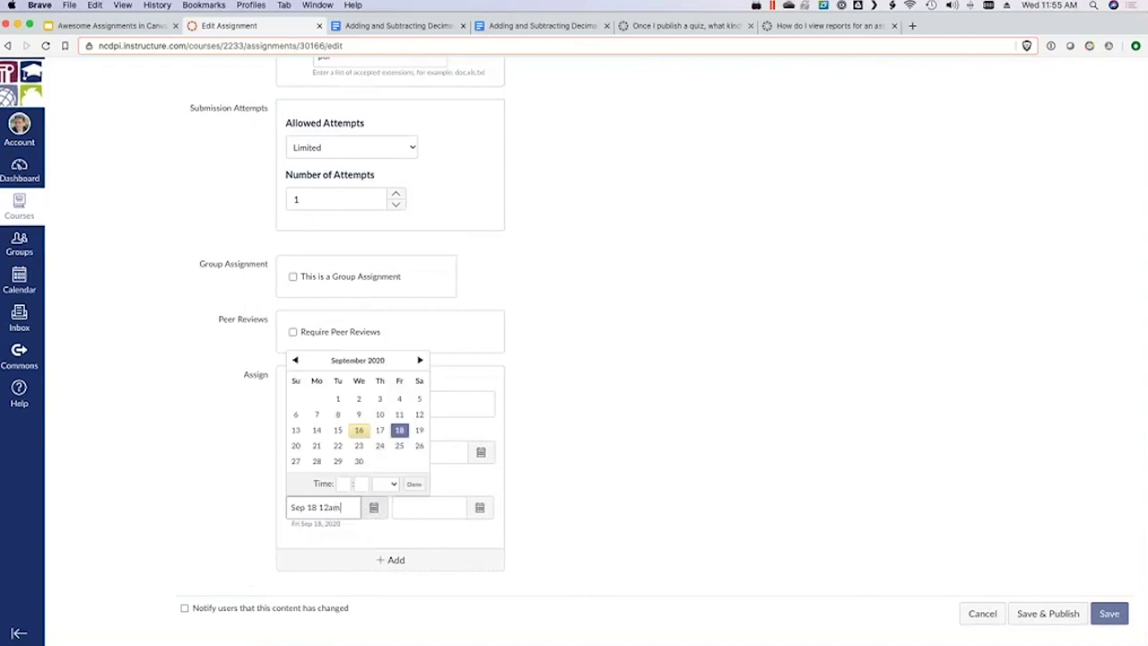
click(344, 483)
text(12)
key(Tab)
text(01)
click(386, 484)
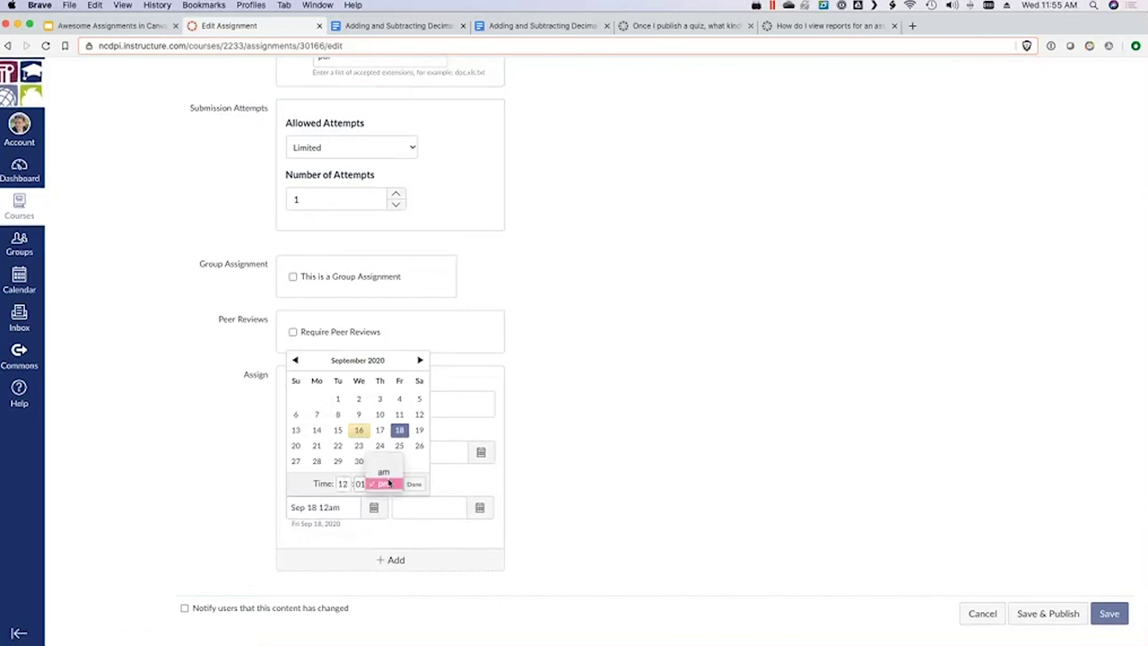
click(383, 471)
click(412, 485)
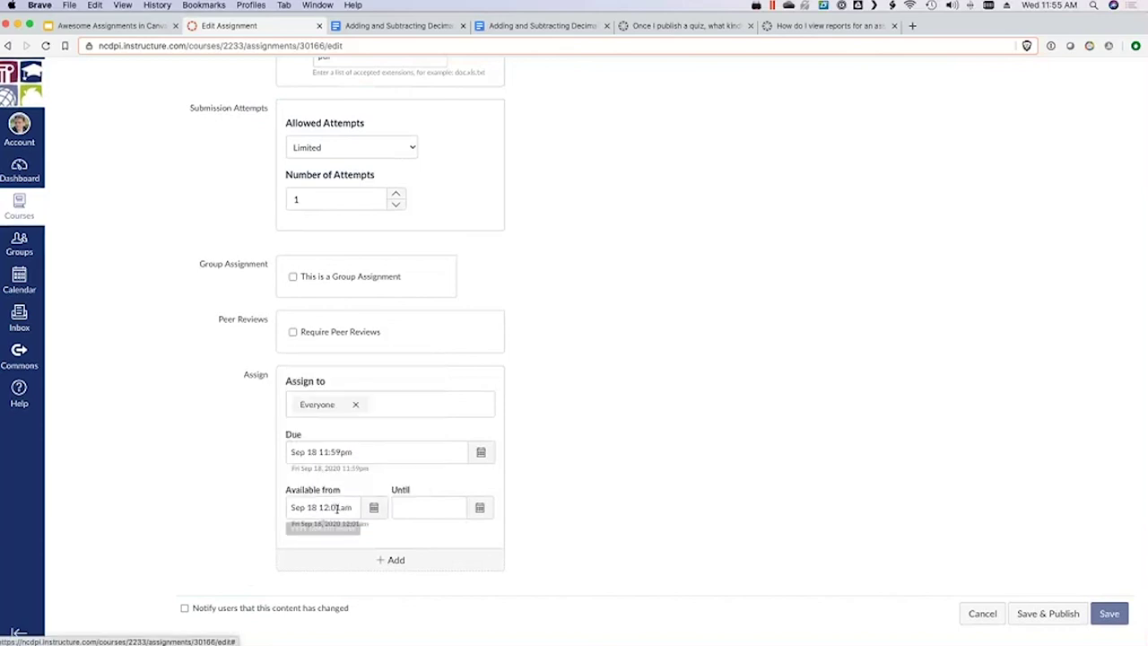
Step: Set the worksheet assignment's availability end date to September 25, 2020
double_click(366, 468)
click(455, 507)
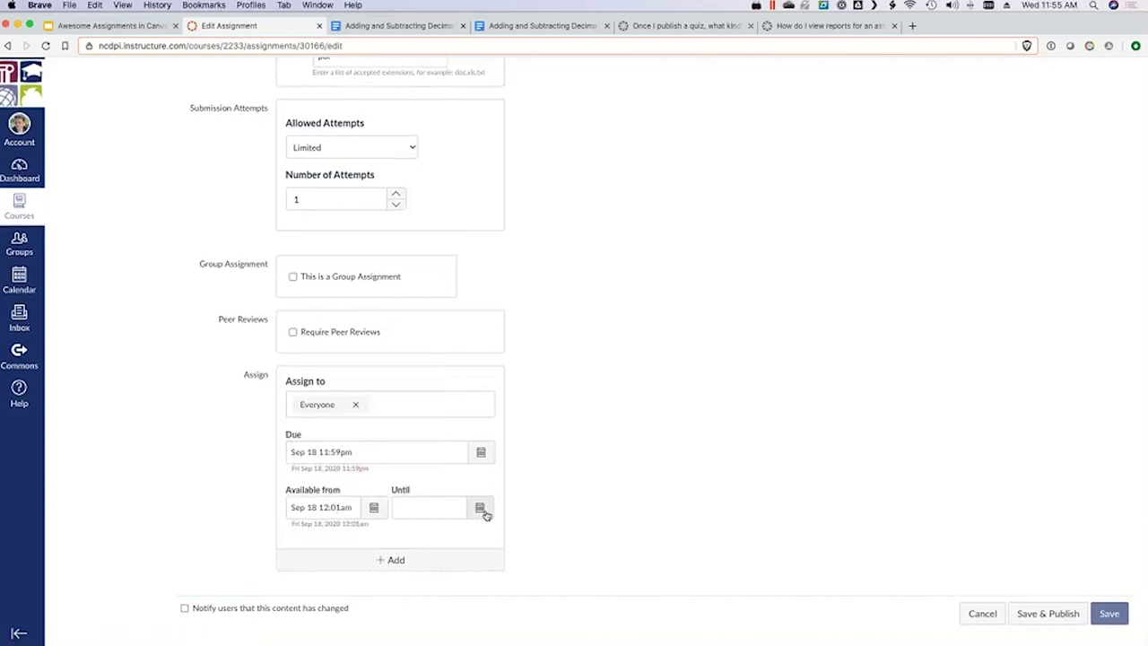
click(480, 508)
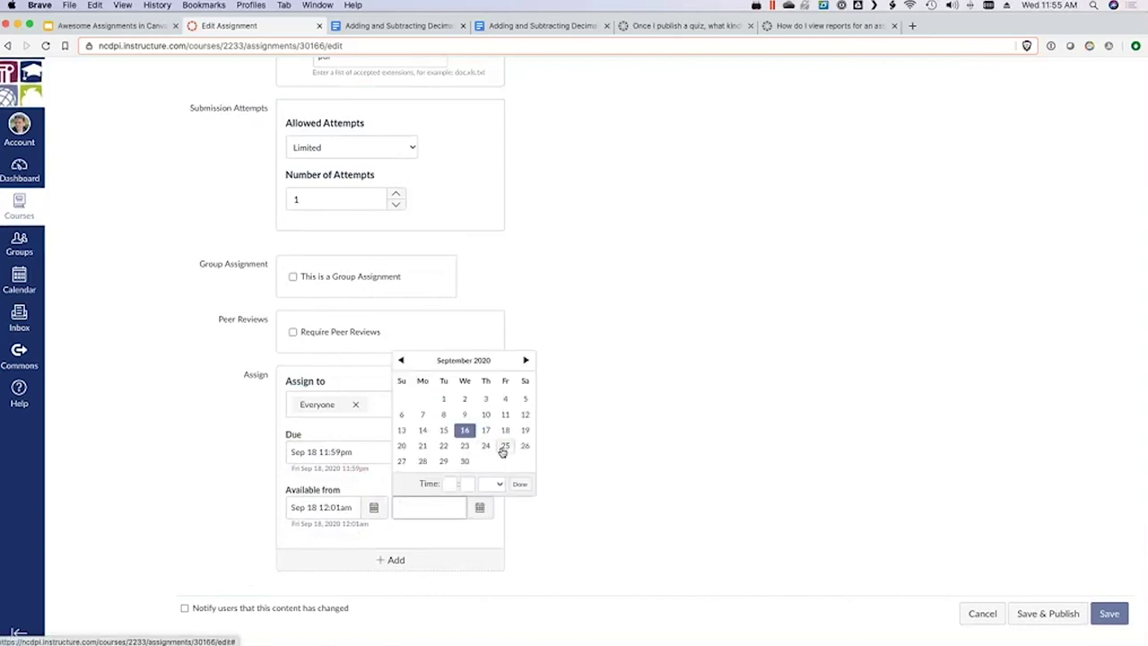
click(504, 448)
click(519, 484)
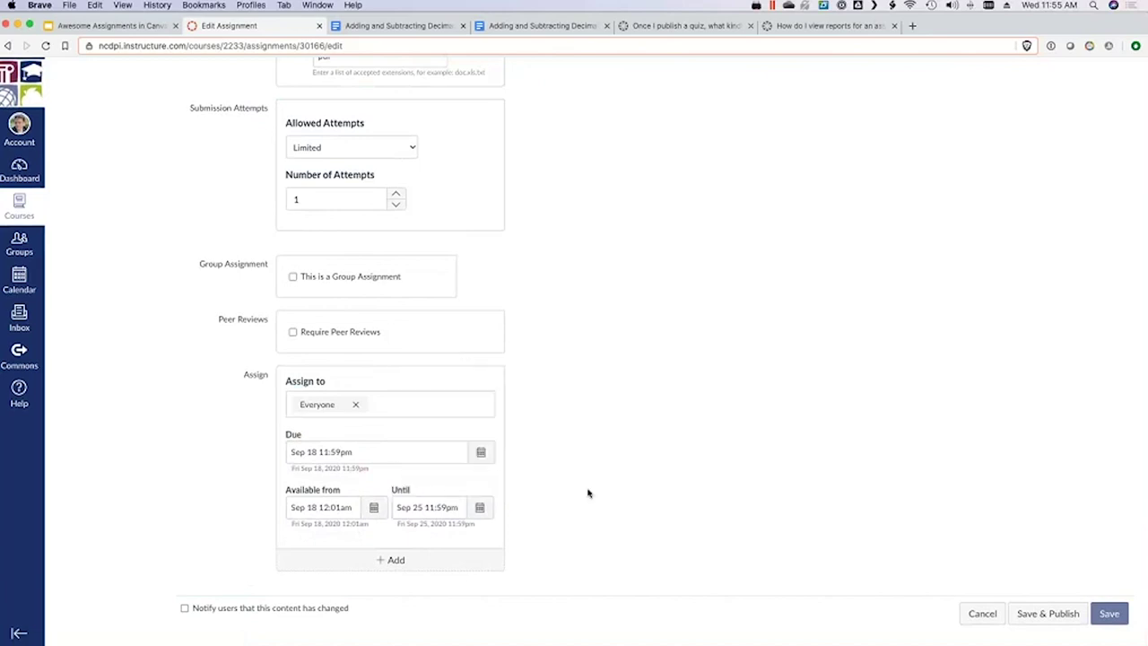
Step: Review the worksheet assignment's description, submission settings and dates, and save and publish it
scroll(491, 504, down, 1)
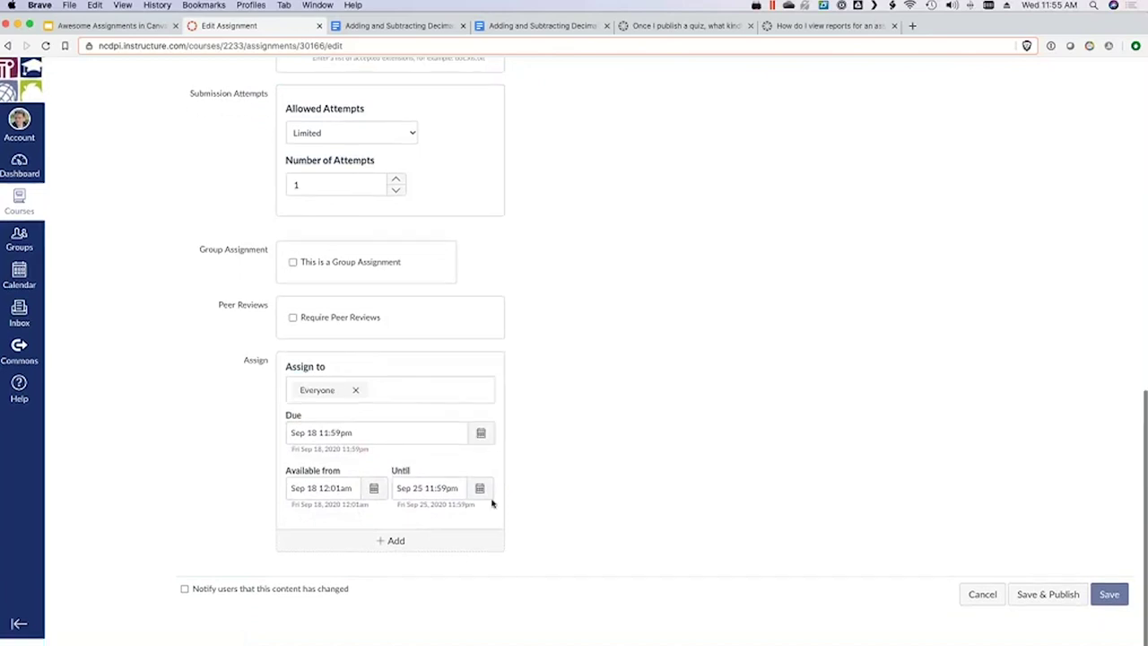
scroll(491, 504, down, 1)
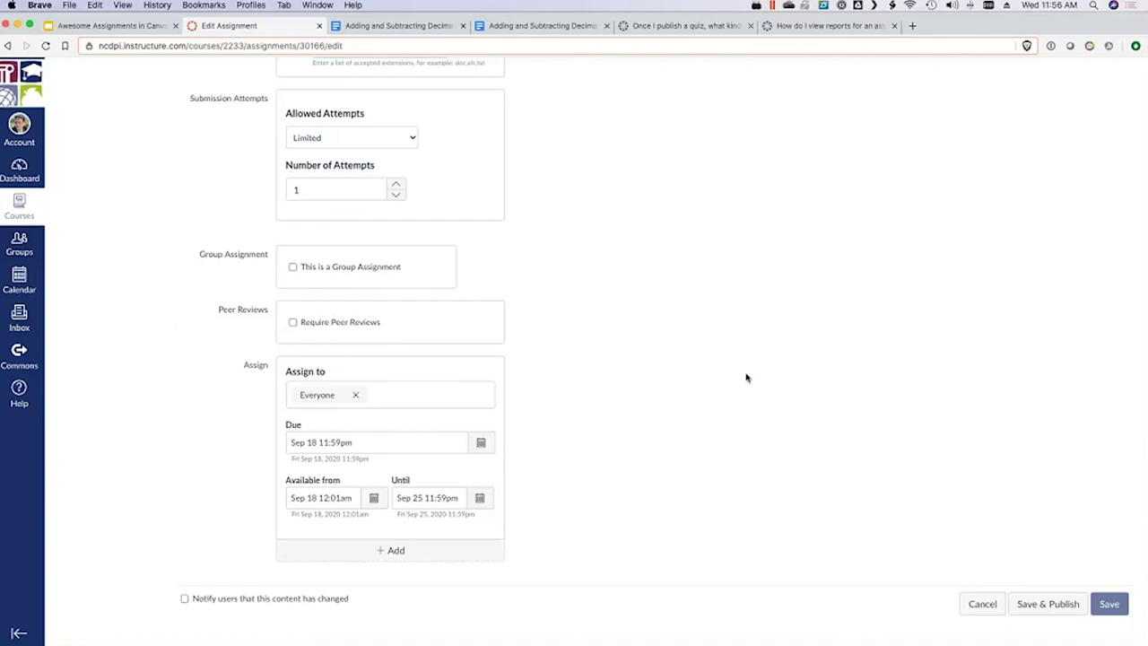
scroll(745, 377, up, 3)
scroll(709, 370, up, 10)
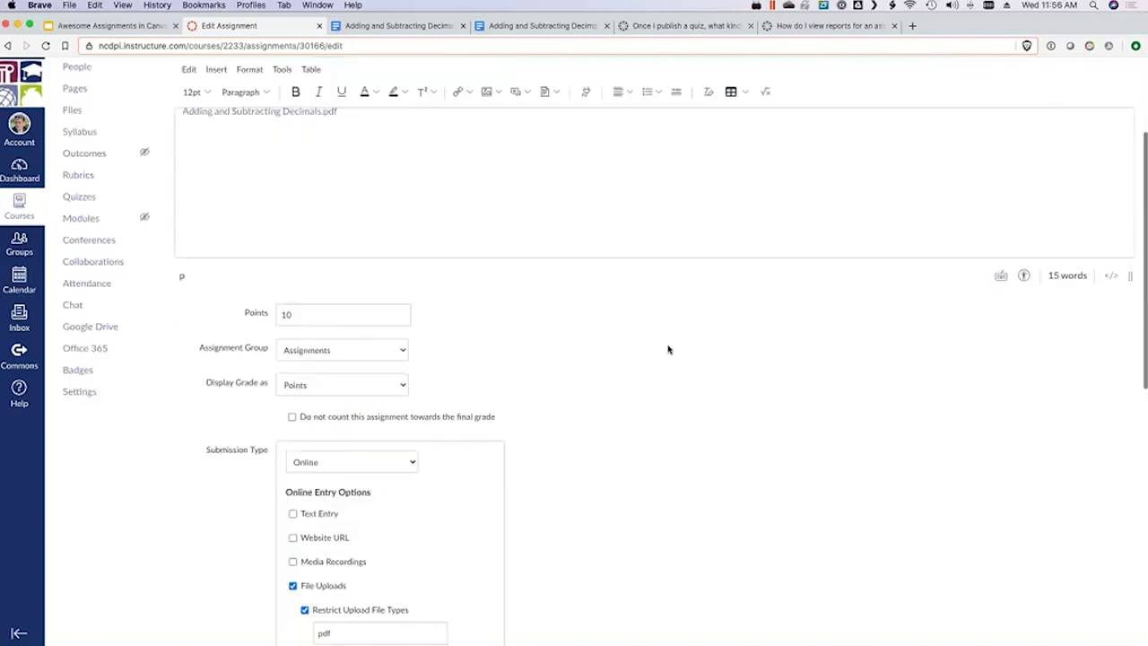
scroll(668, 350, up, 4)
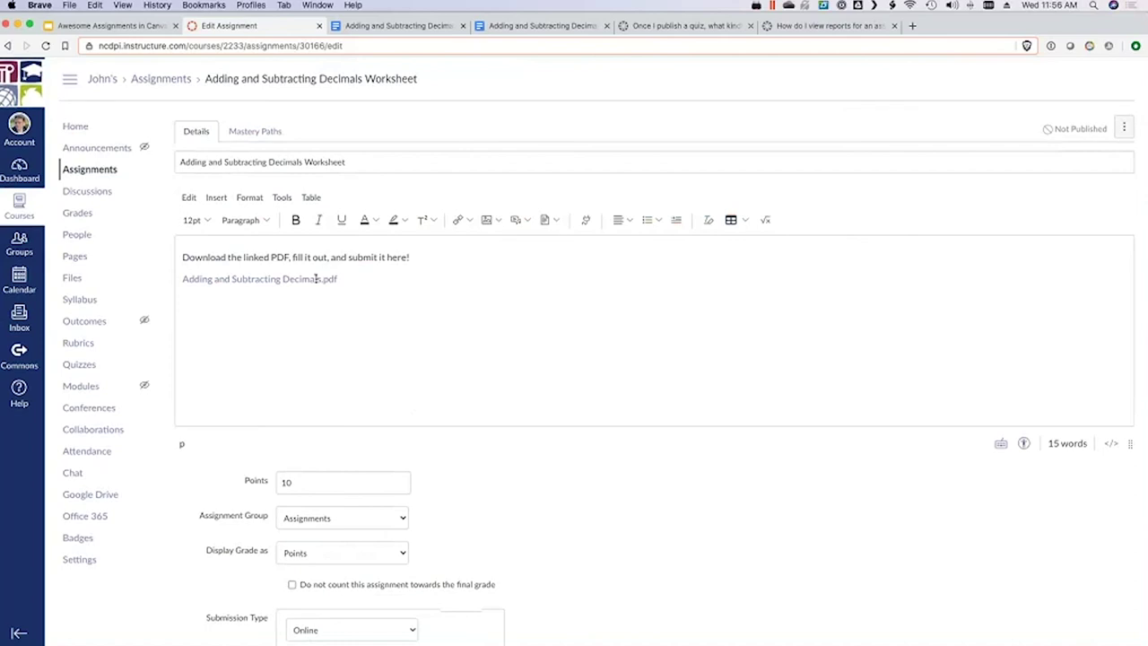
scroll(652, 443, down, 16)
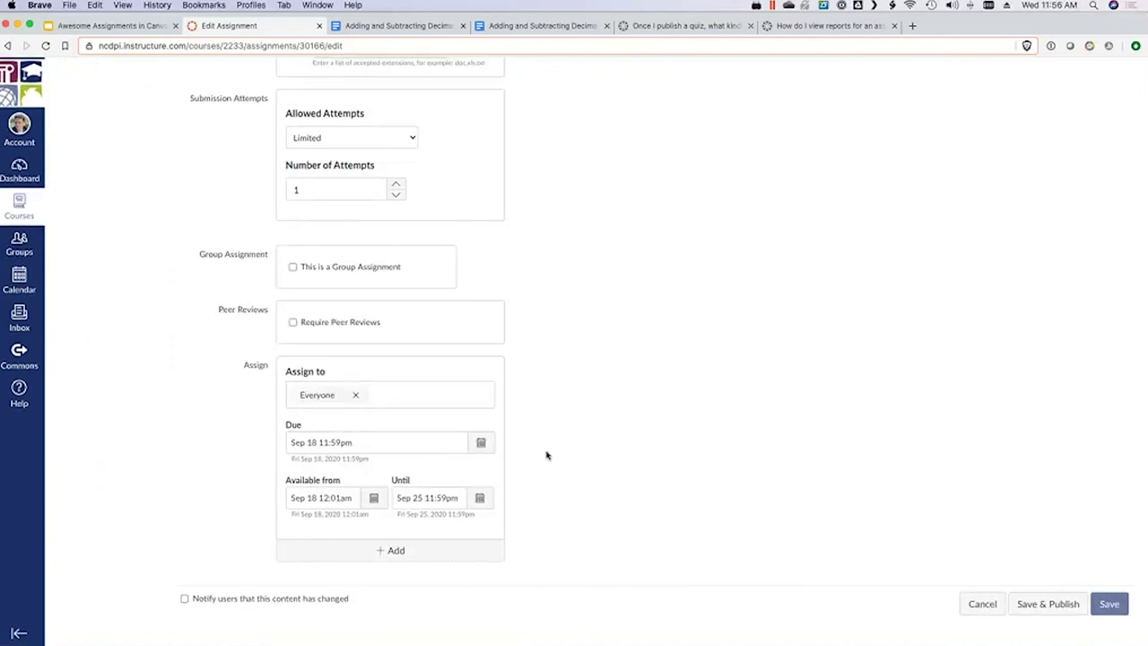
click(1078, 608)
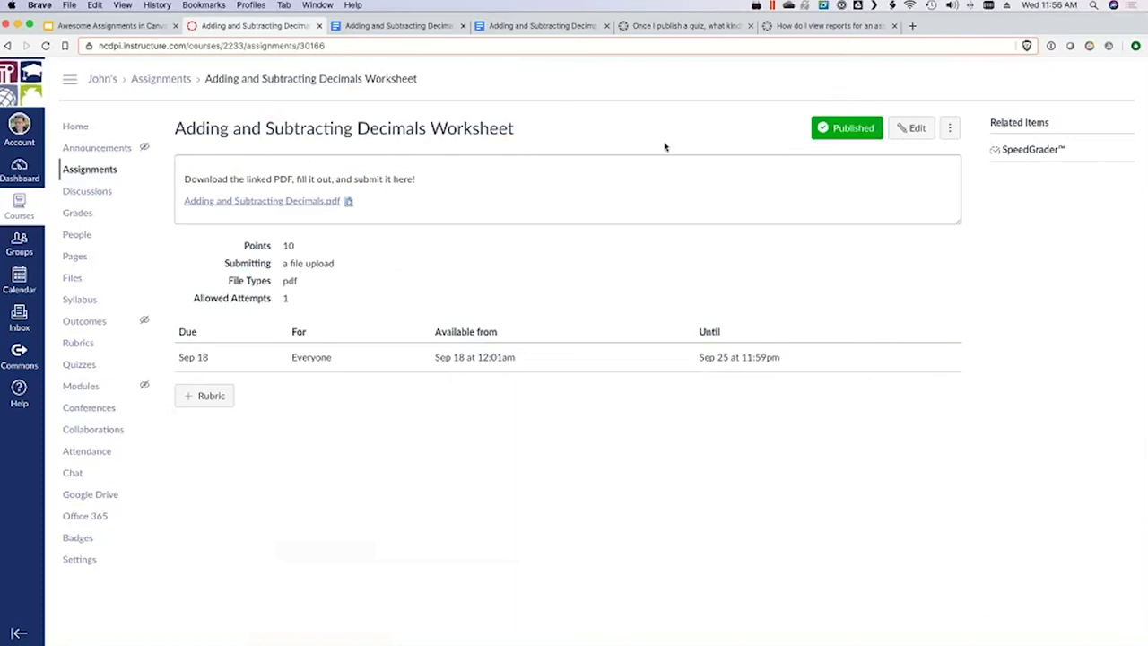
Step: Open the Adding and Subtracting Decimals — Google Version! assignment for editing and set its due date to September 18, 2020
click(94, 170)
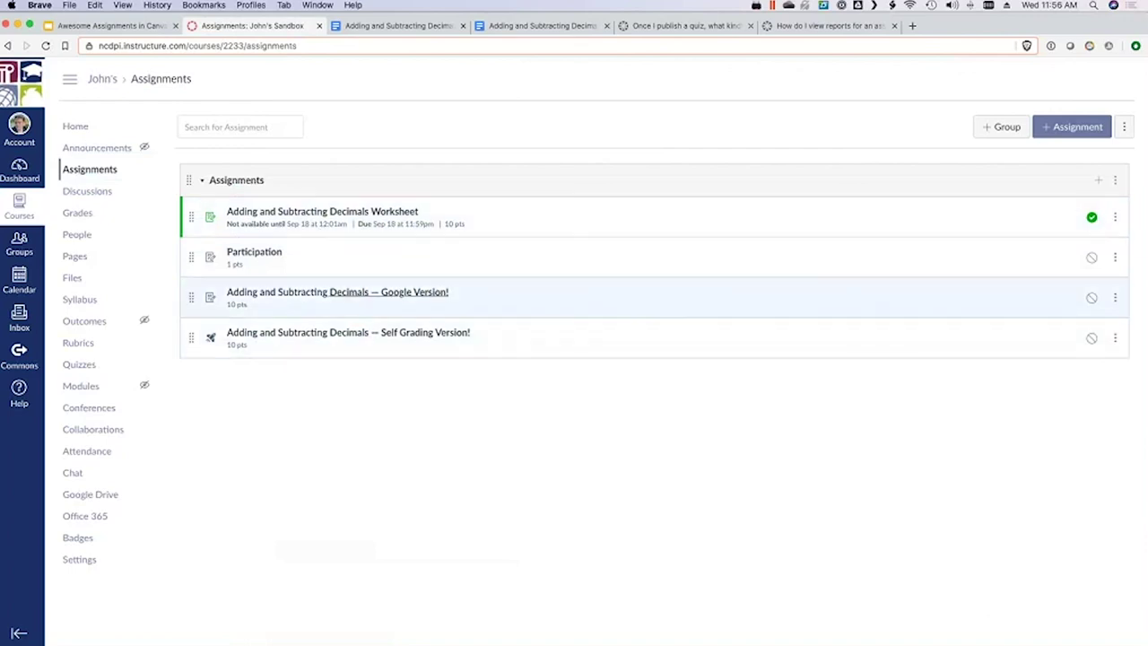
click(266, 293)
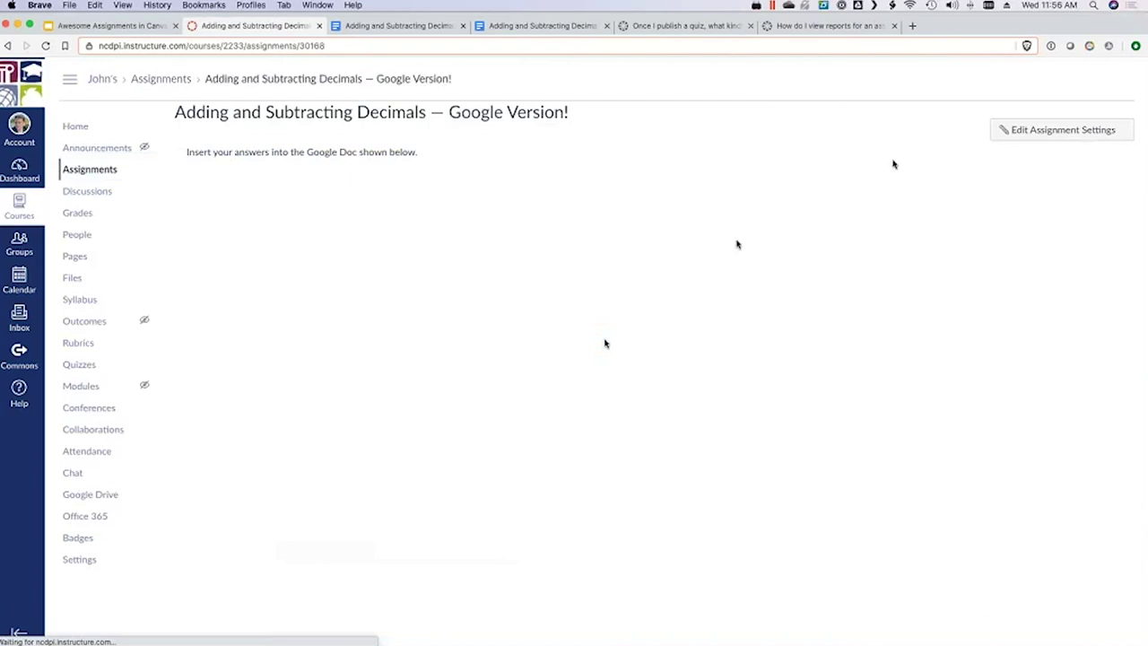
click(1075, 135)
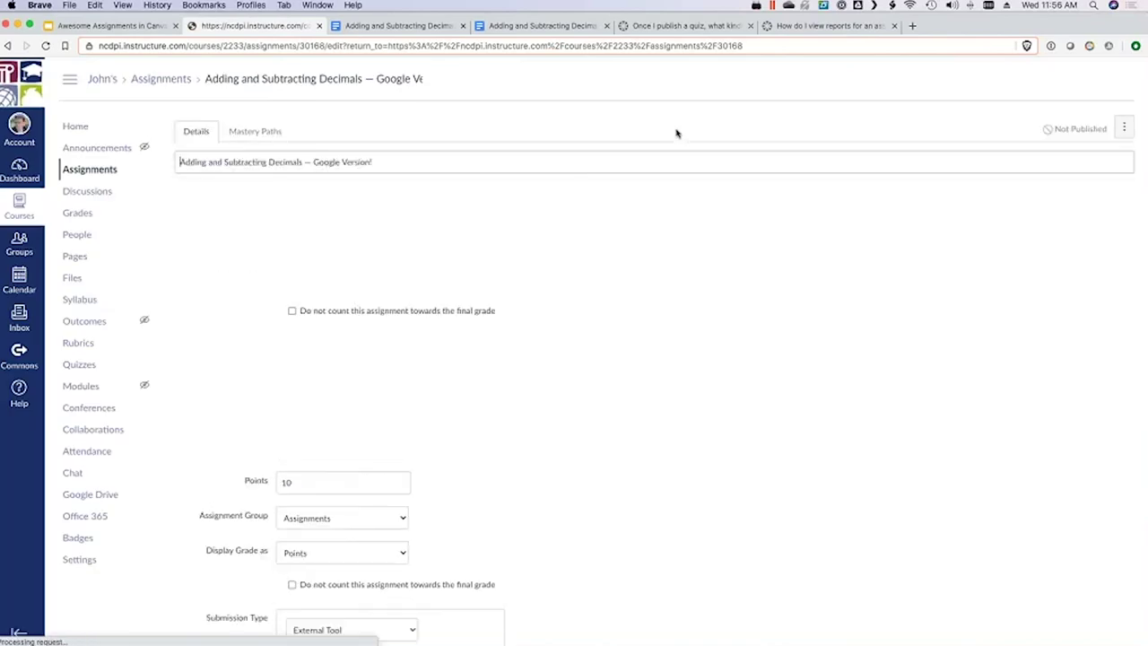
scroll(777, 539, down, 5)
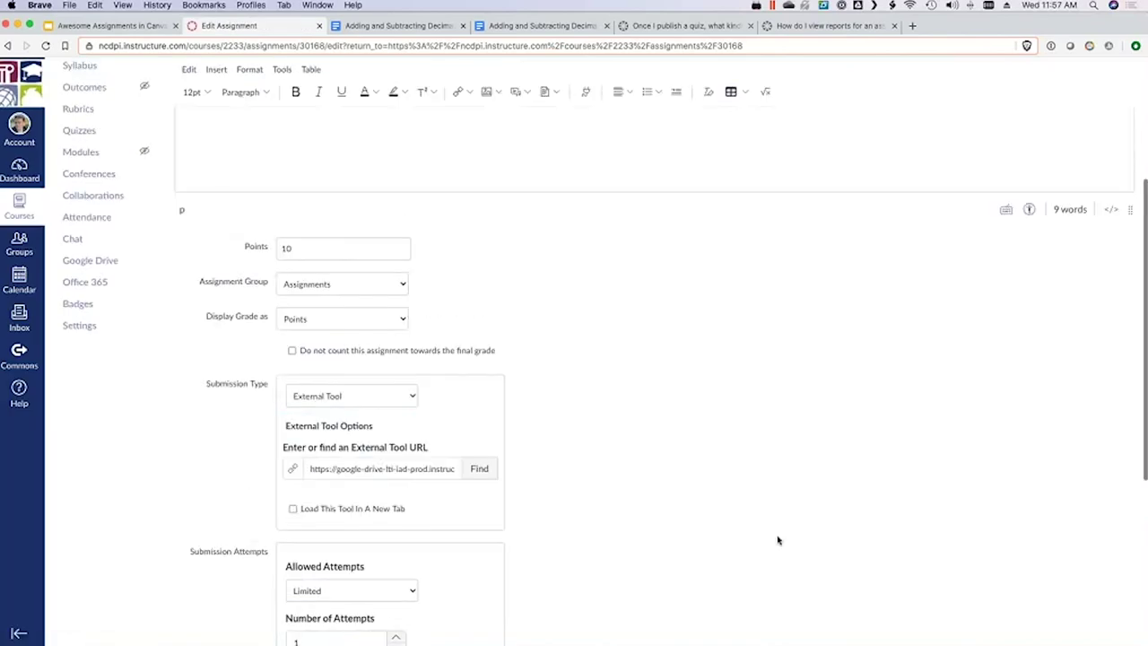
scroll(777, 540, down, 7)
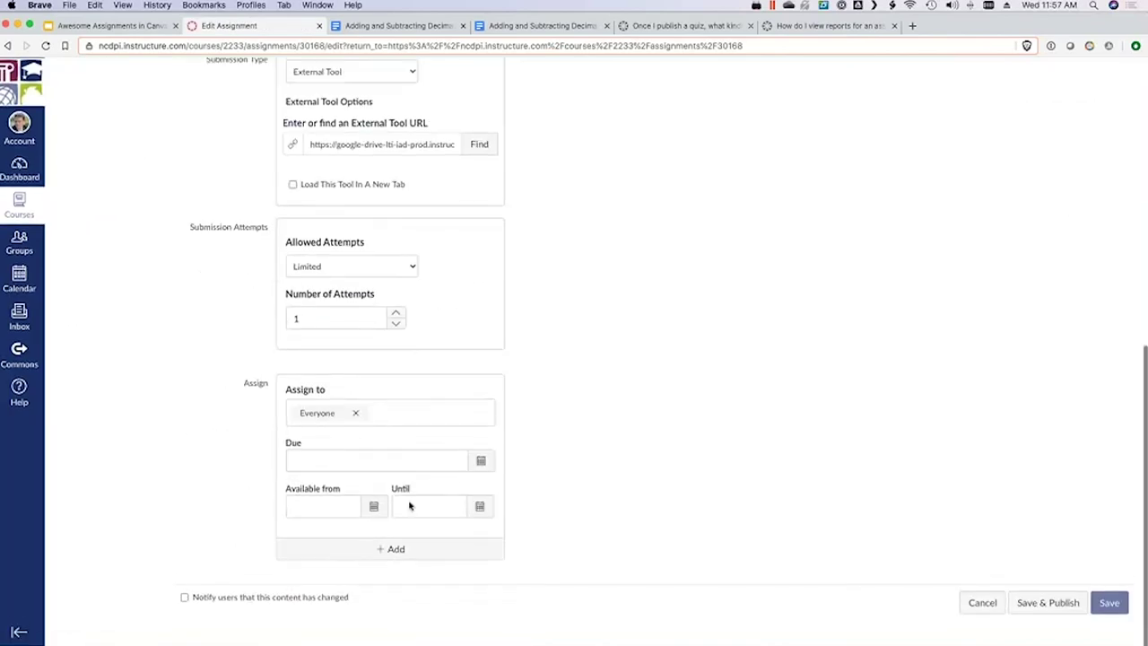
click(480, 460)
click(399, 553)
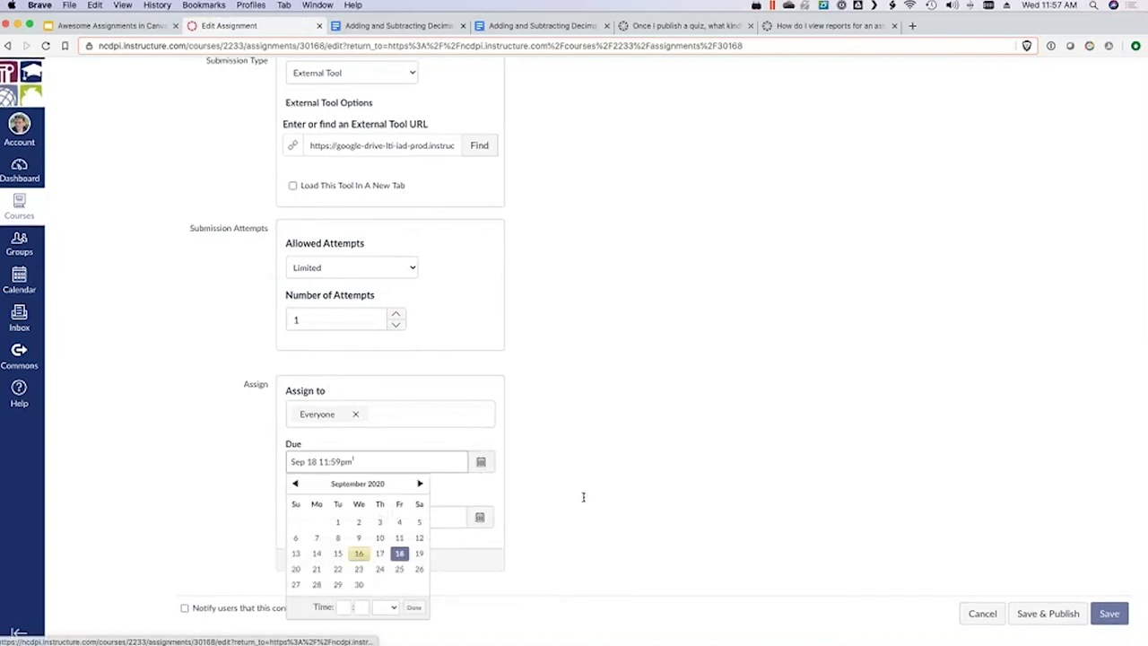
click(583, 496)
Step: Make the Google Version assignment available from September 14 until September 25, 2020, and save and publish it
click(373, 518)
click(316, 439)
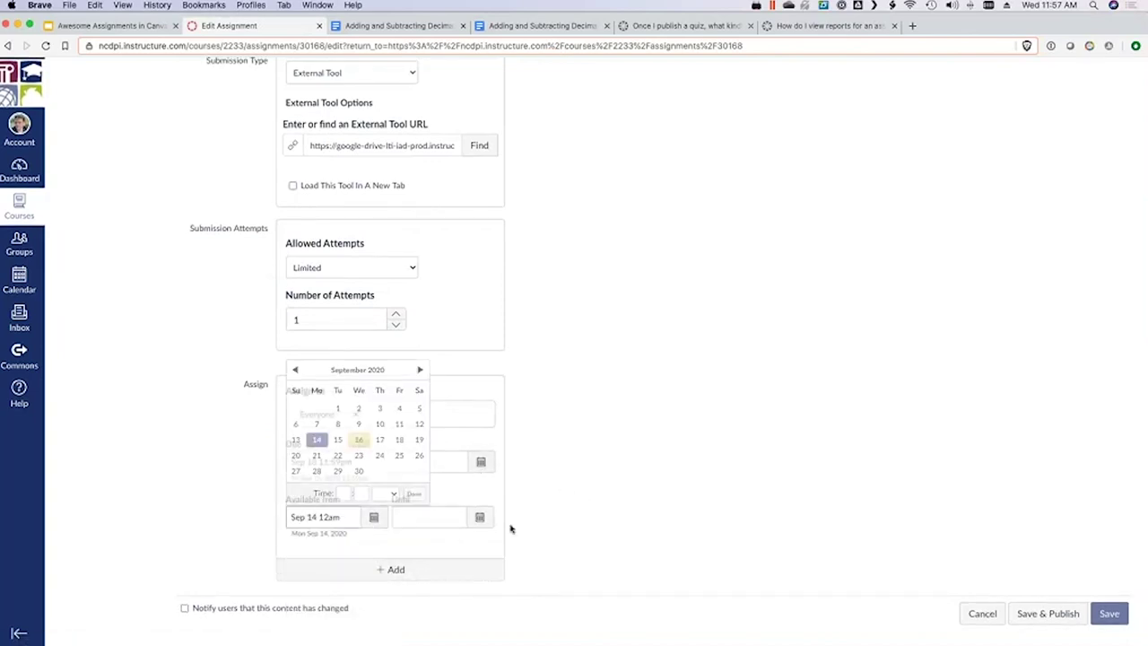
click(479, 519)
click(505, 458)
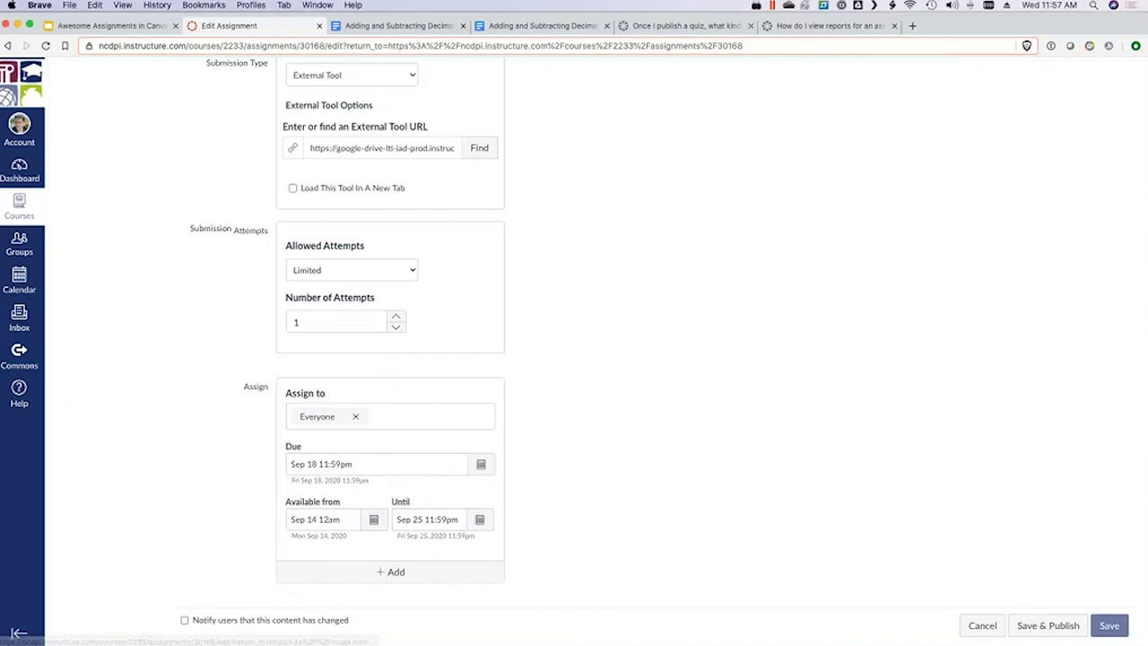
click(1049, 625)
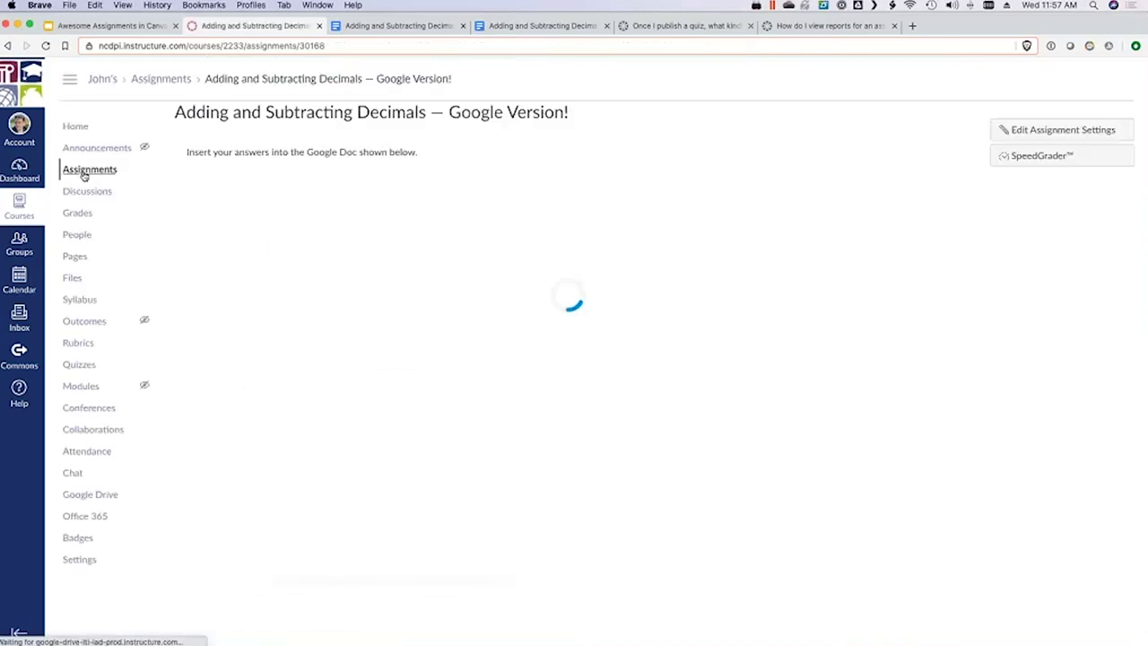
Step: Check the dates in the assignments list and the publication status on the course home page, and enter Student View
click(89, 169)
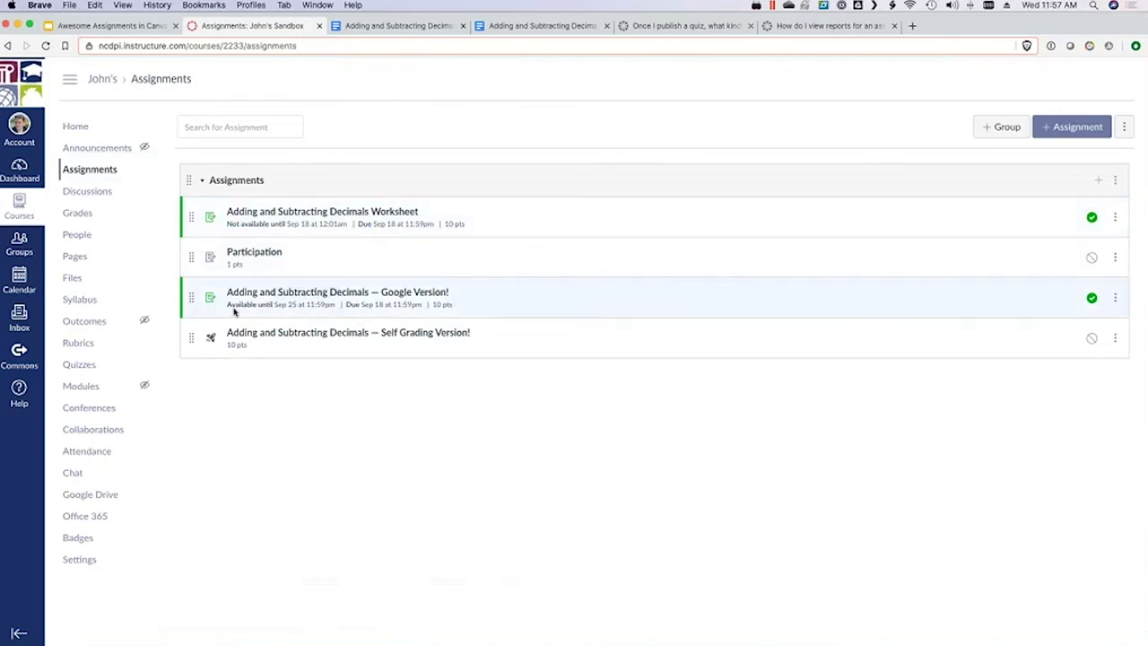
click(76, 126)
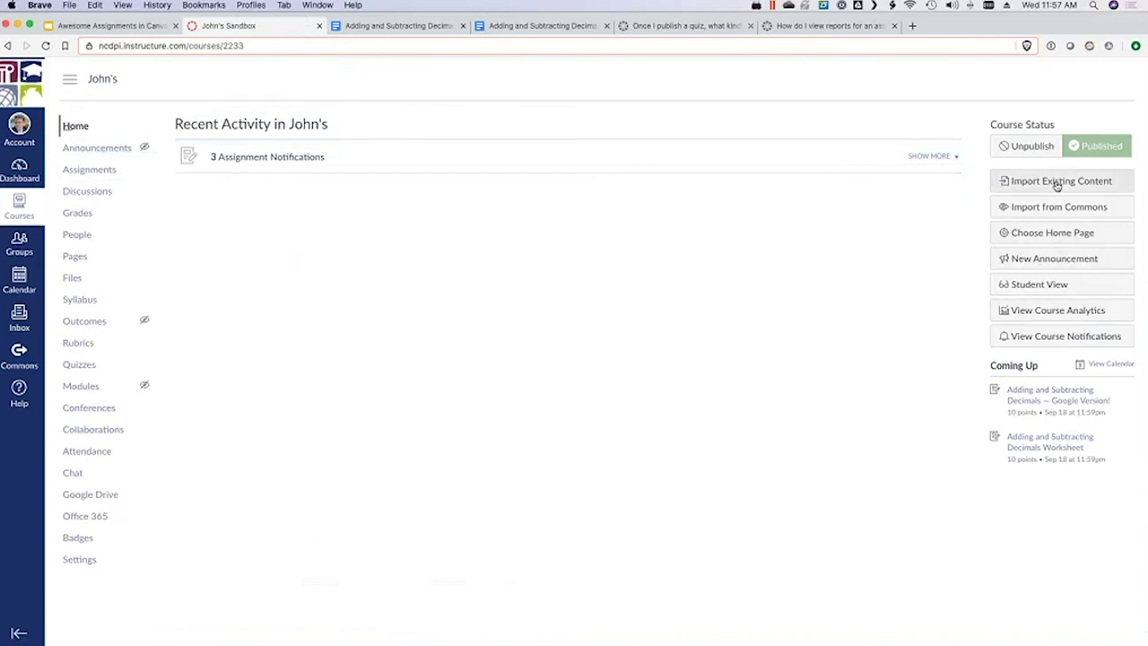
triple_click(1019, 125)
drag(1019, 125, 1019, 124)
click(983, 121)
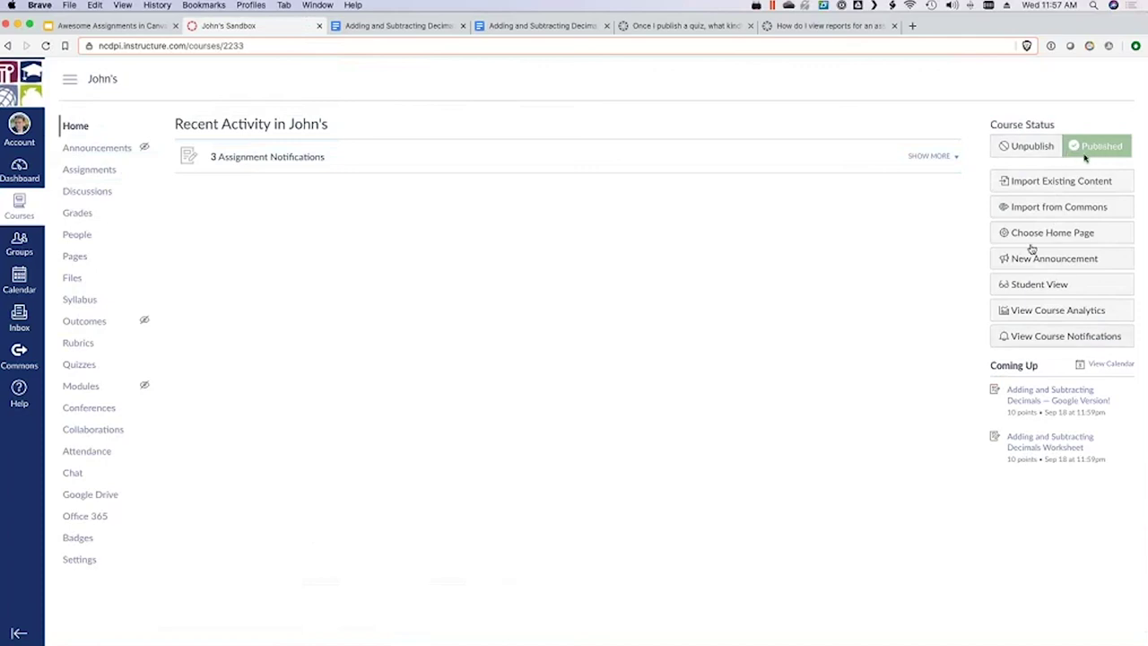
click(1051, 287)
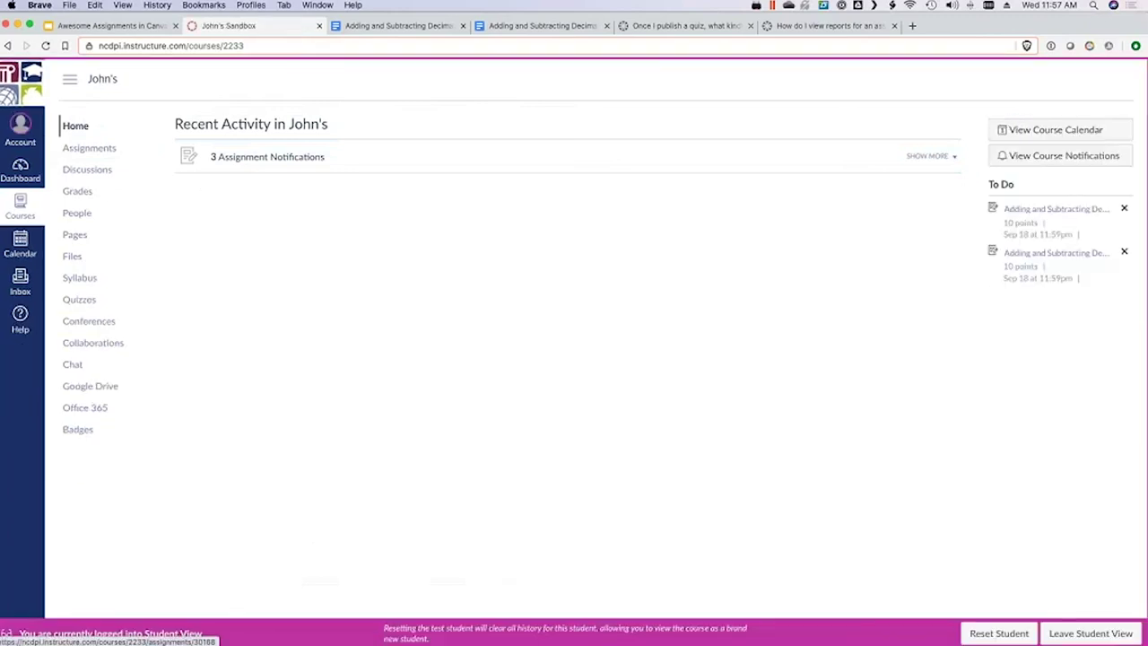
Step: Open the Adding and Subtracting Decimals Worksheet as a student and read its availability notice
click(106, 150)
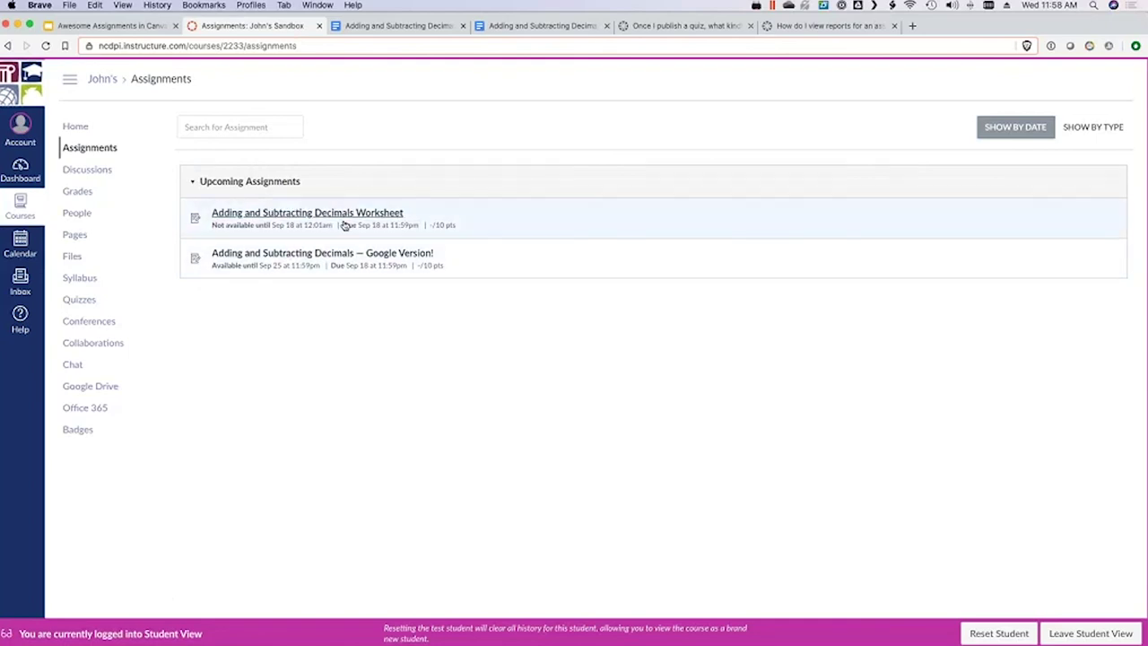
click(307, 212)
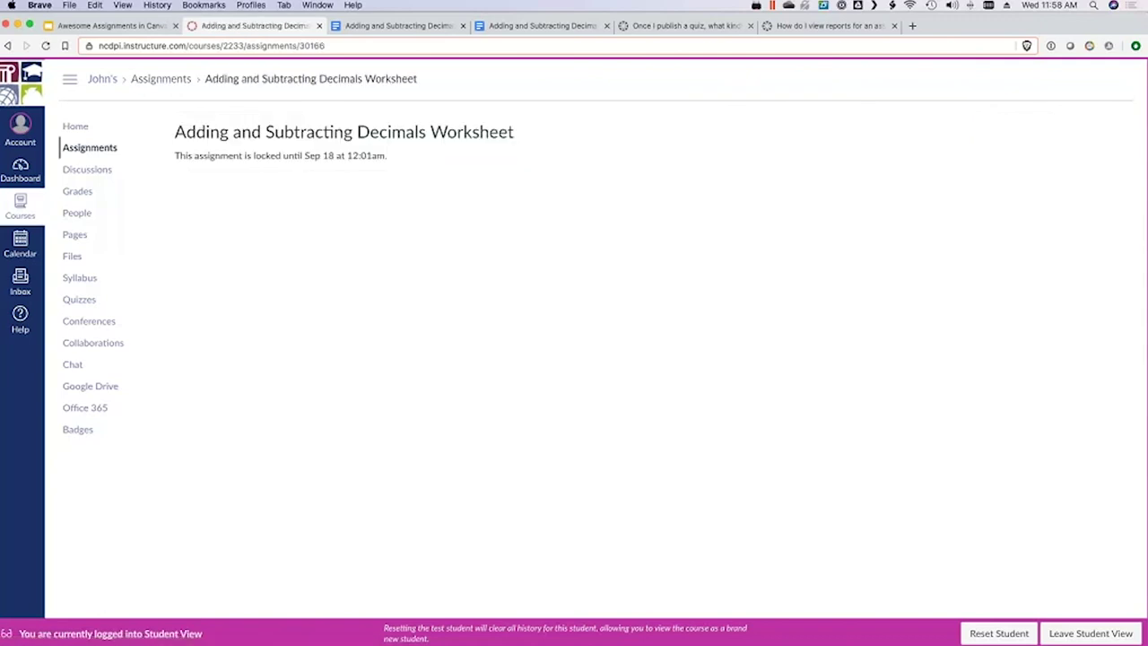
drag(344, 158, 376, 164)
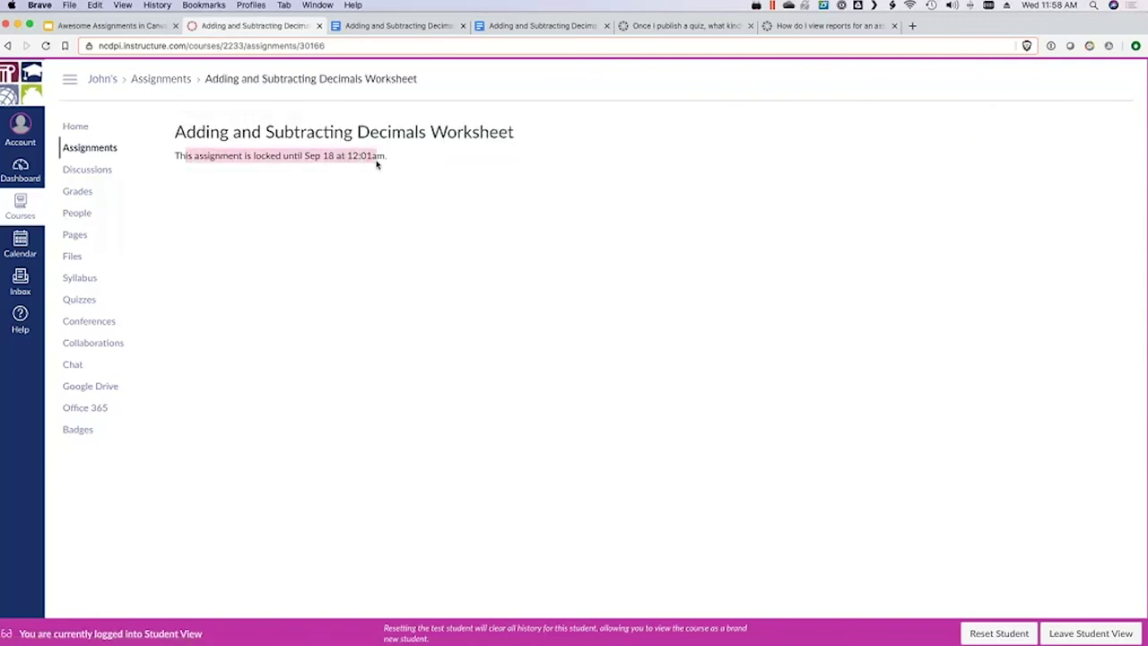
Step: Examine the Google Version assignment's availability dates and Google authorization notice as a student, and leave Student View
click(90, 148)
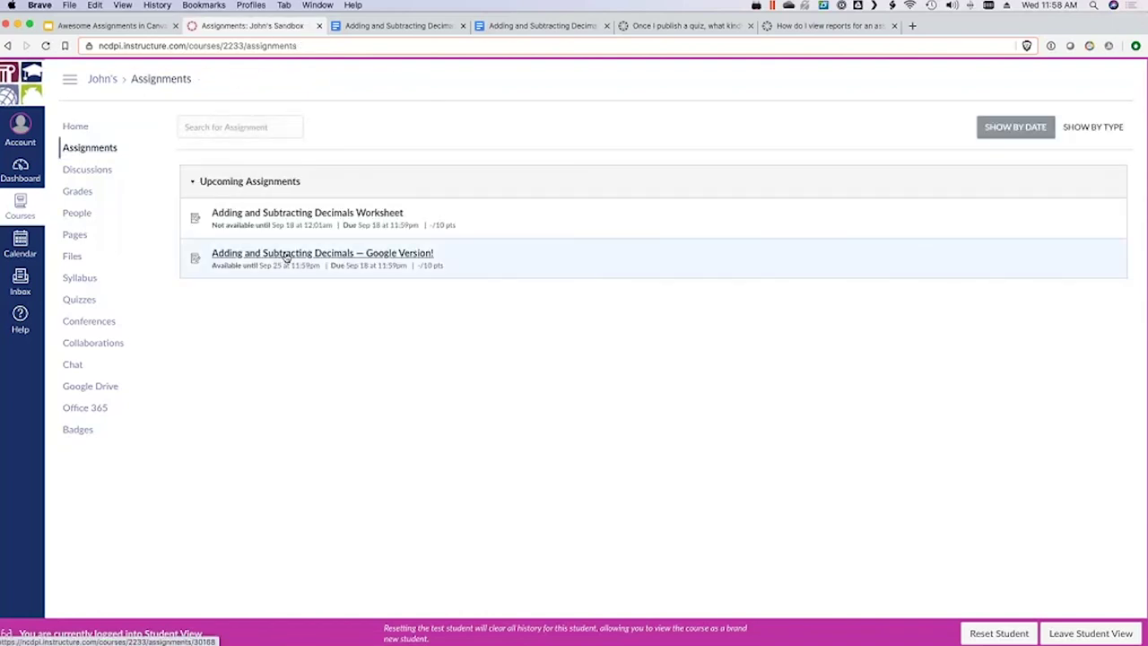
click(286, 257)
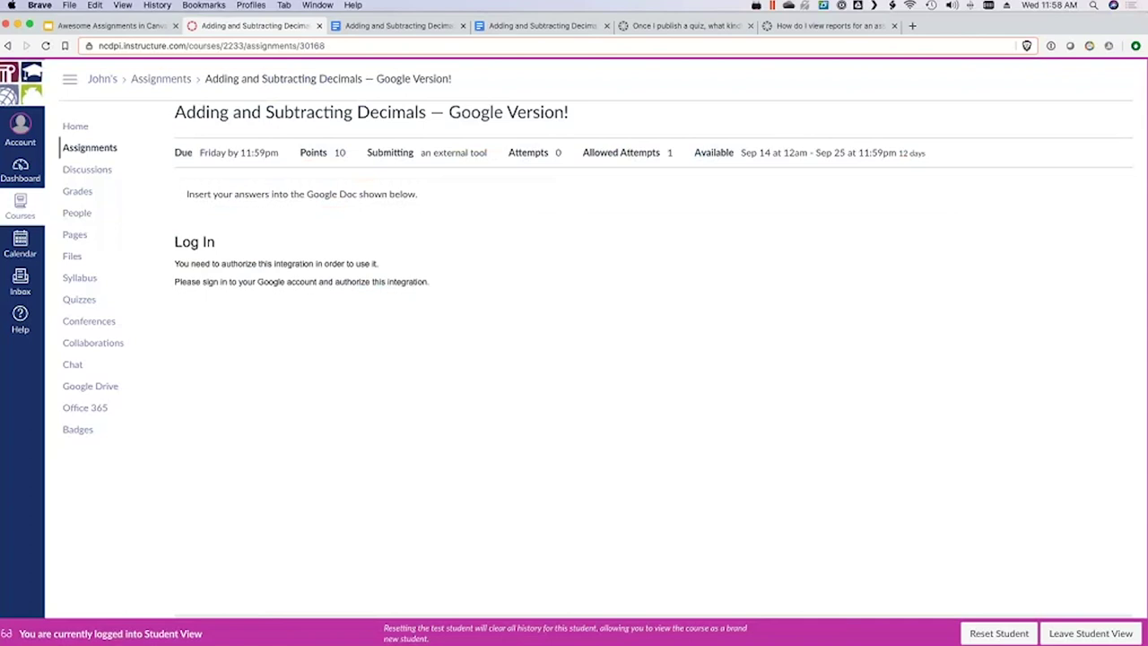
mouse_move(706, 155)
mouse_down()
mouse_move(754, 153)
mouse_move(712, 152)
mouse_up()
click(723, 199)
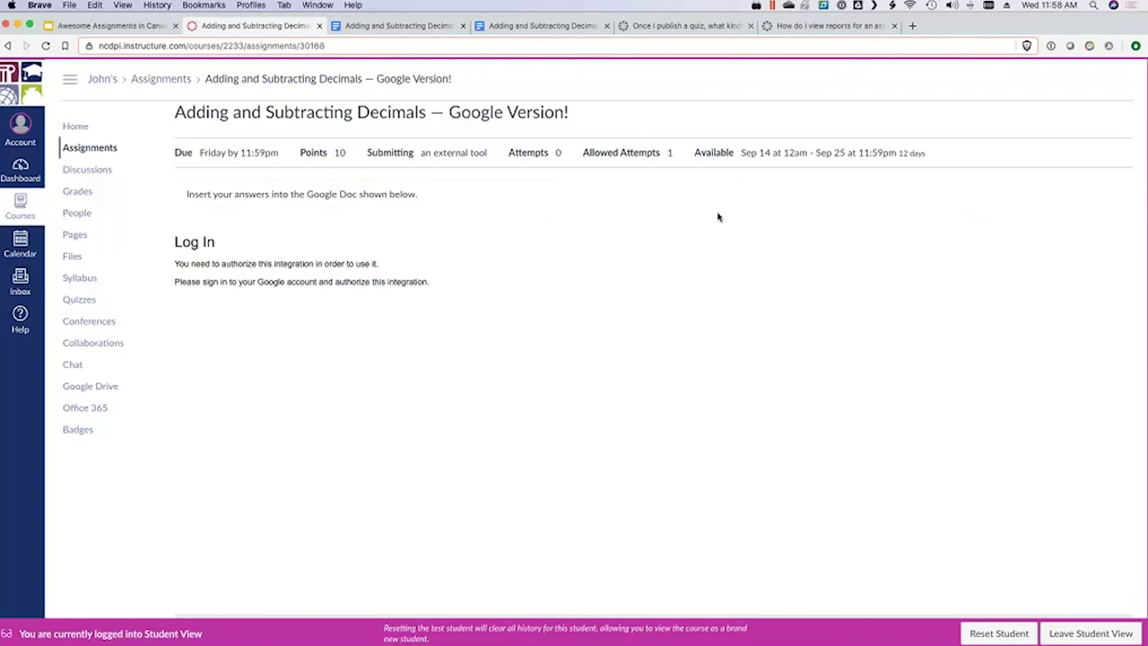
click(94, 146)
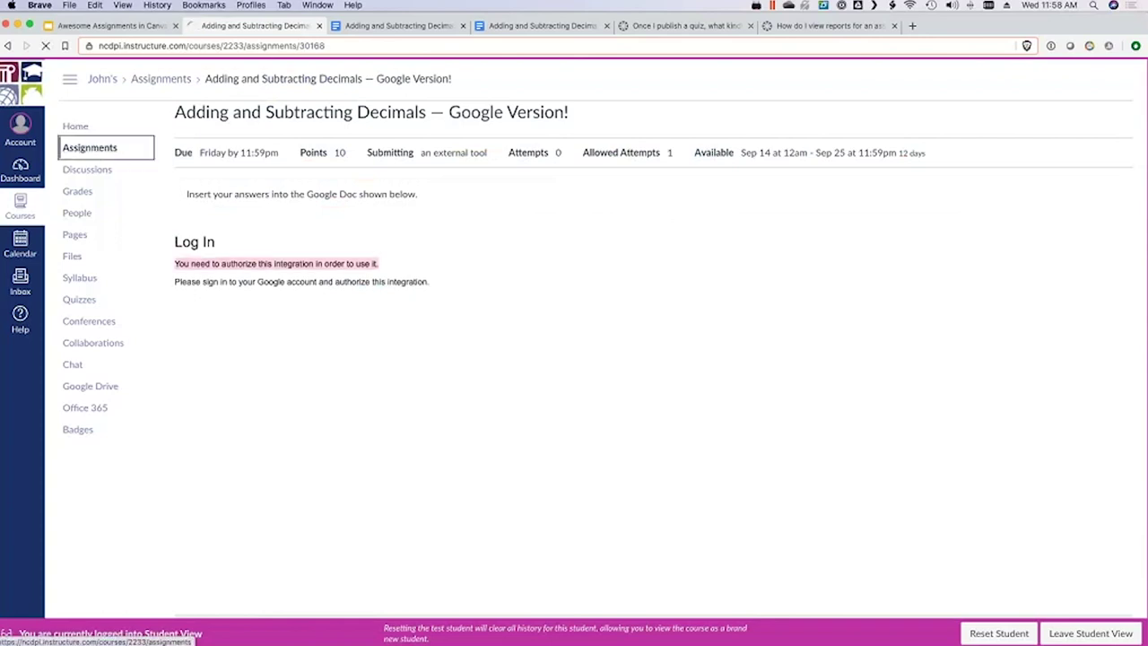
click(1088, 635)
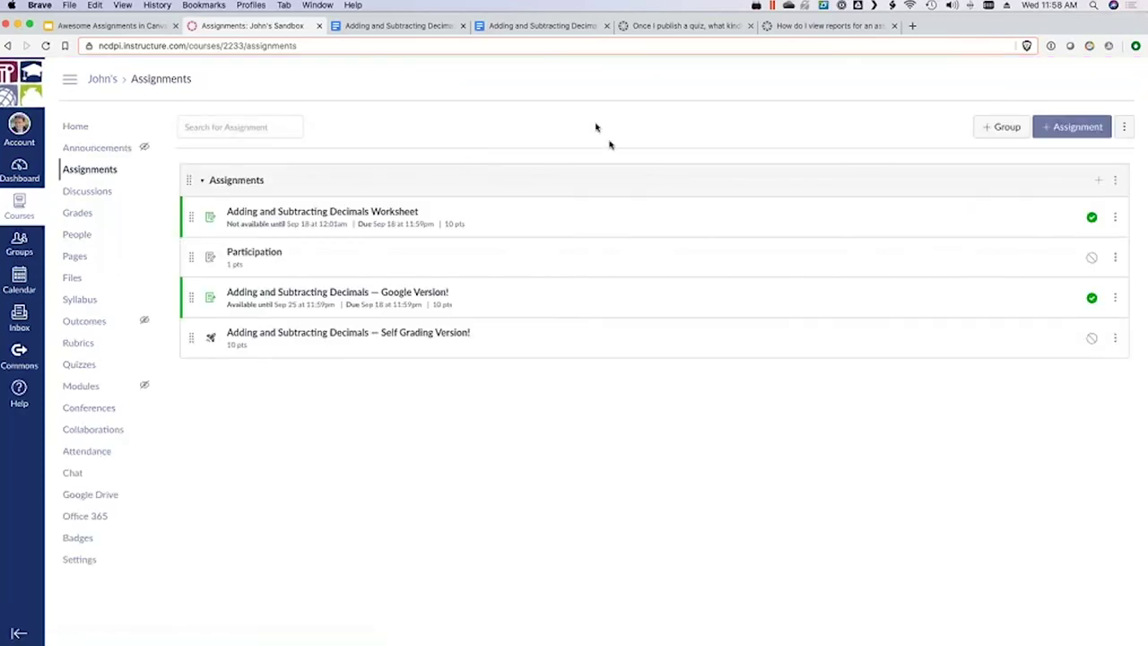
Step: Look at the Self Grading Version quiz's build page, return to the assignments list and publish the quiz
click(448, 333)
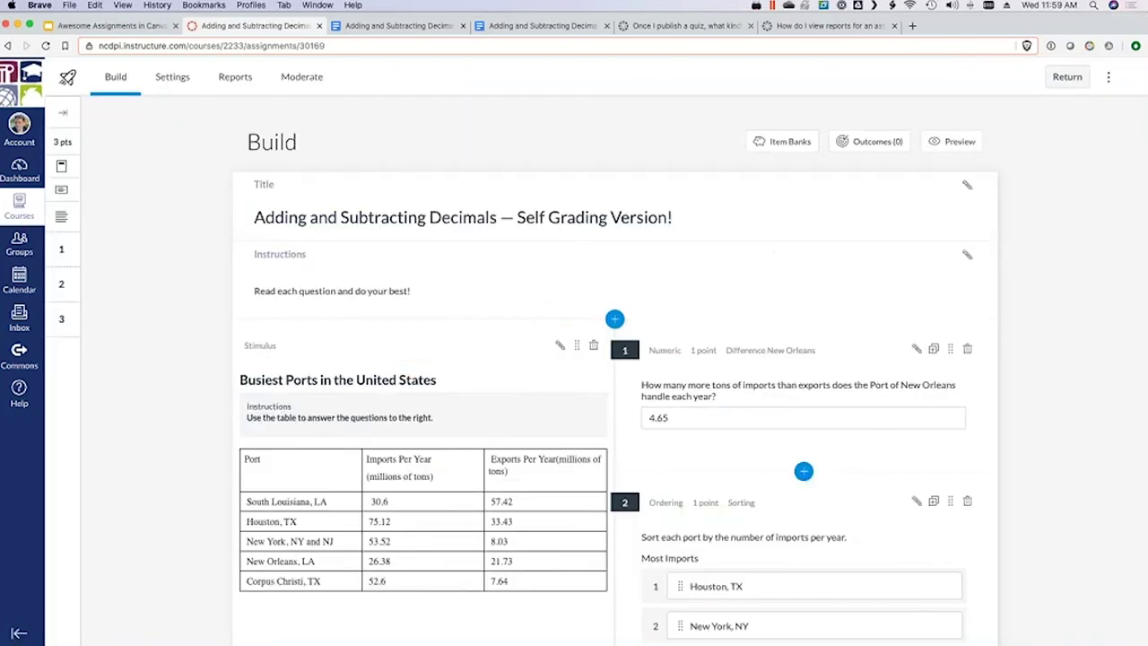
click(1051, 81)
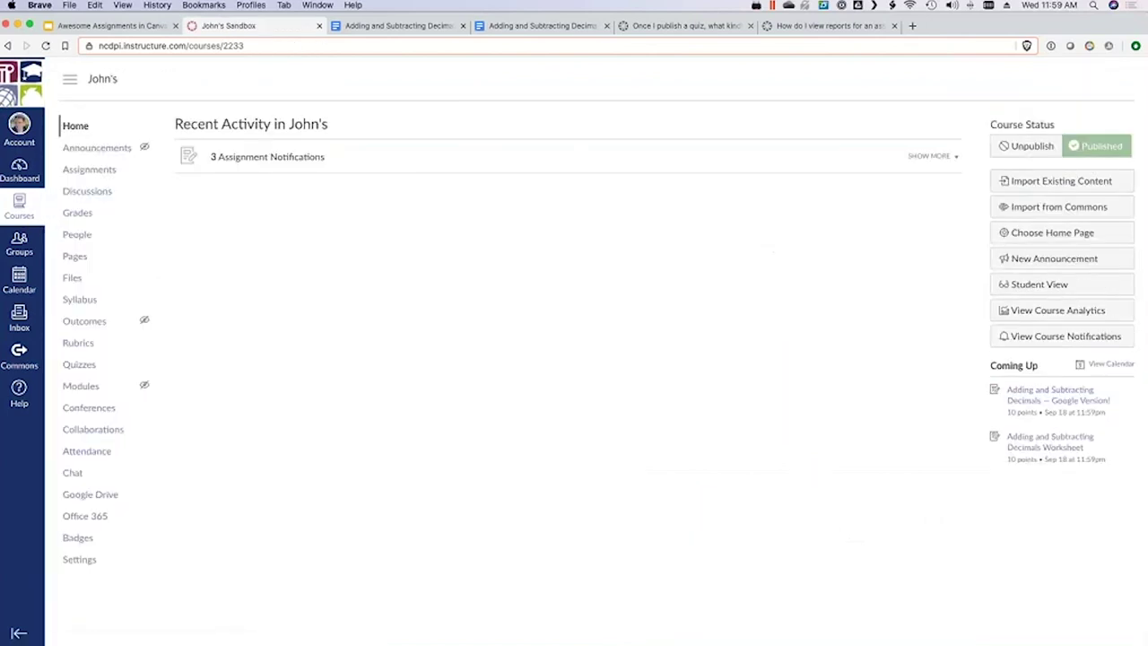
click(89, 168)
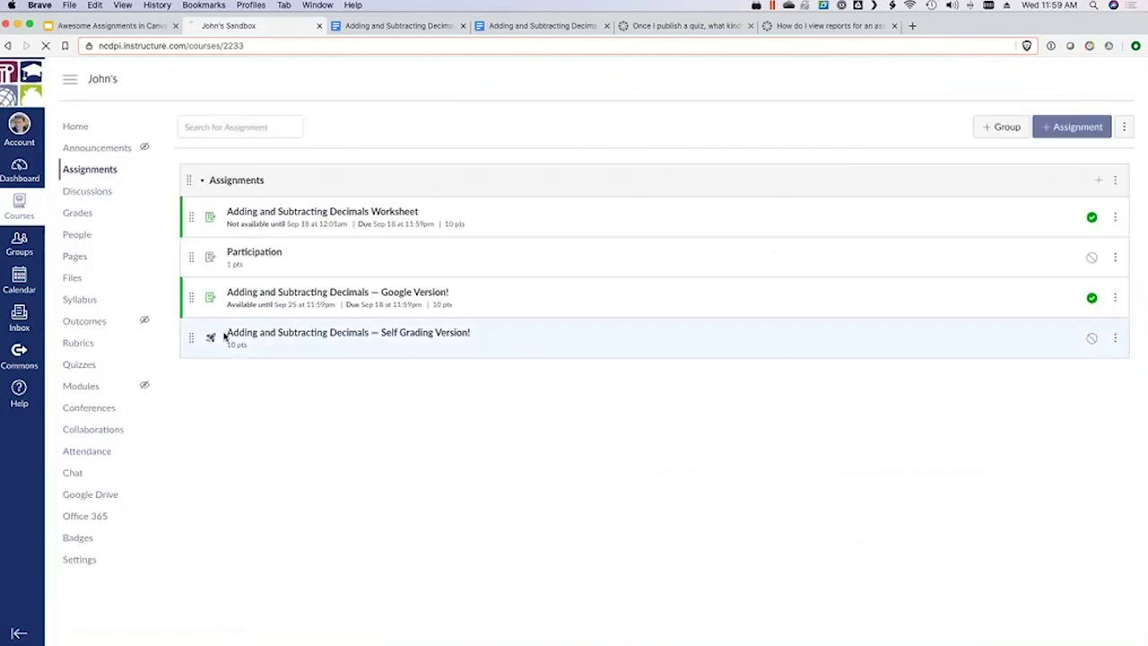
click(1092, 341)
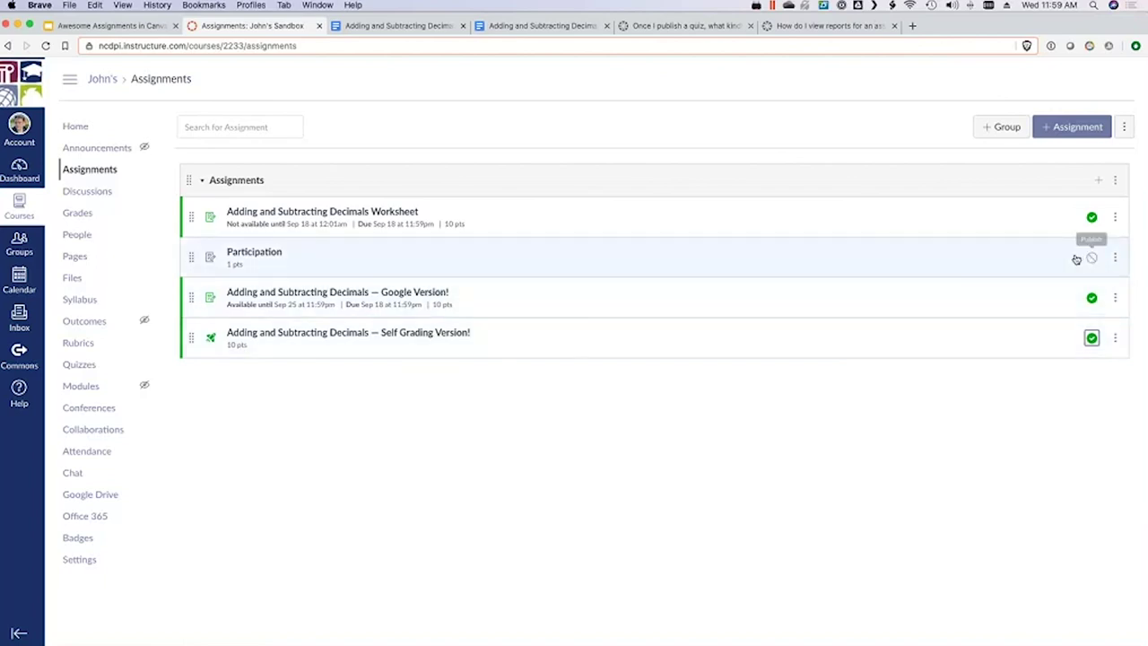
click(1091, 338)
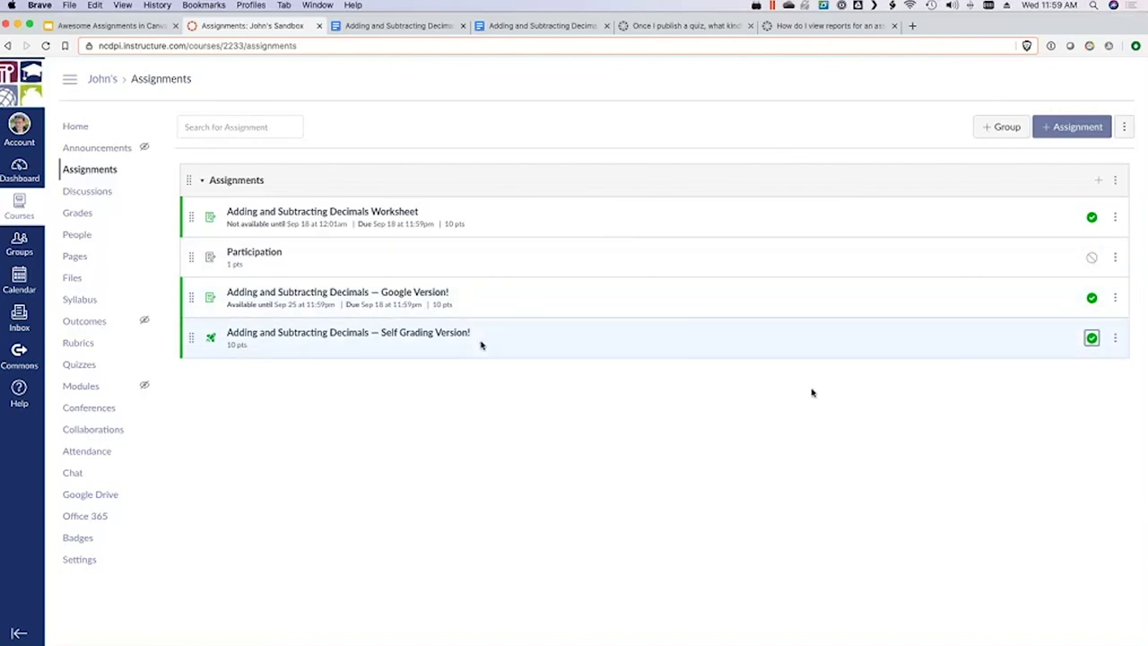
Step: Enter Student View from the course home page and open the Self Grading Version quiz
click(98, 131)
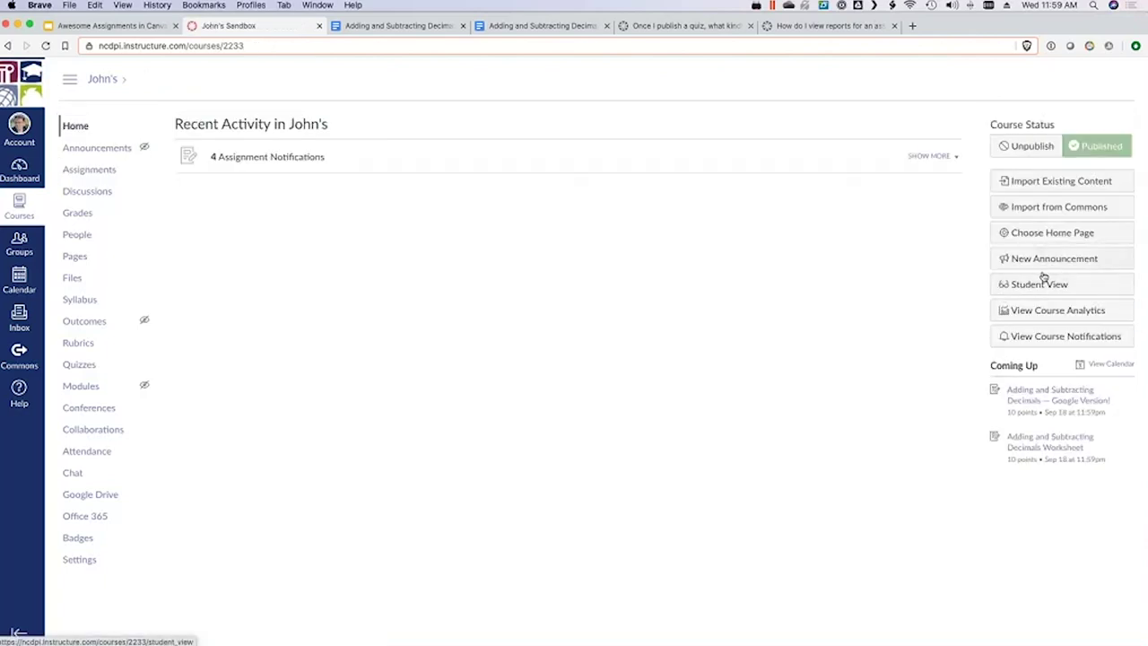
click(1040, 284)
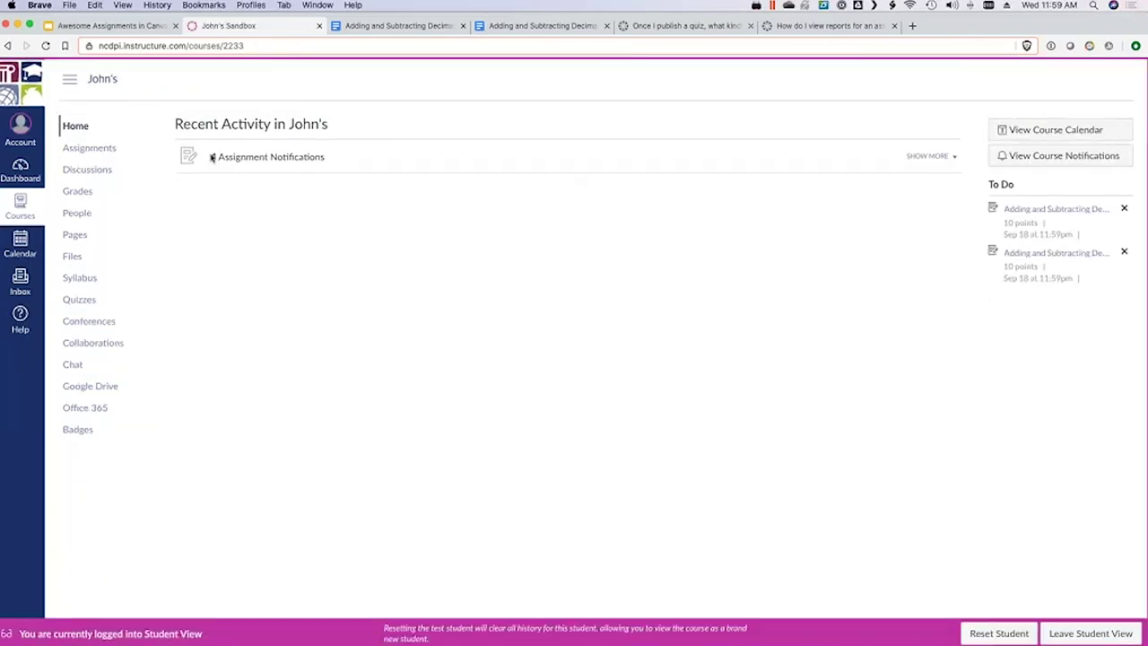
click(90, 148)
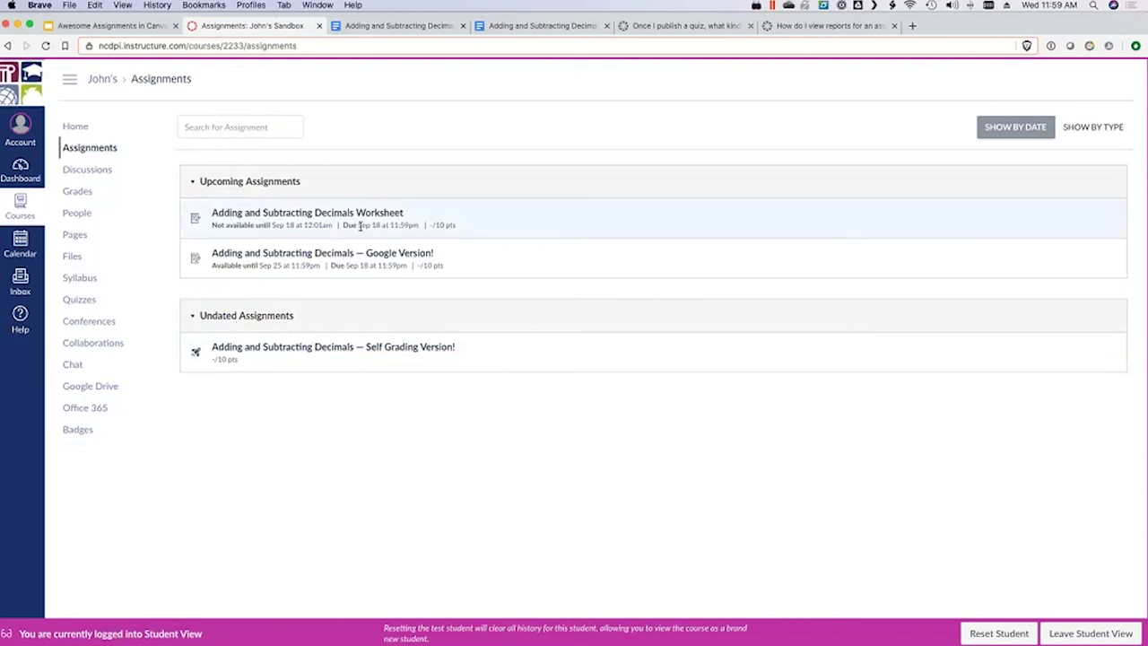
click(331, 350)
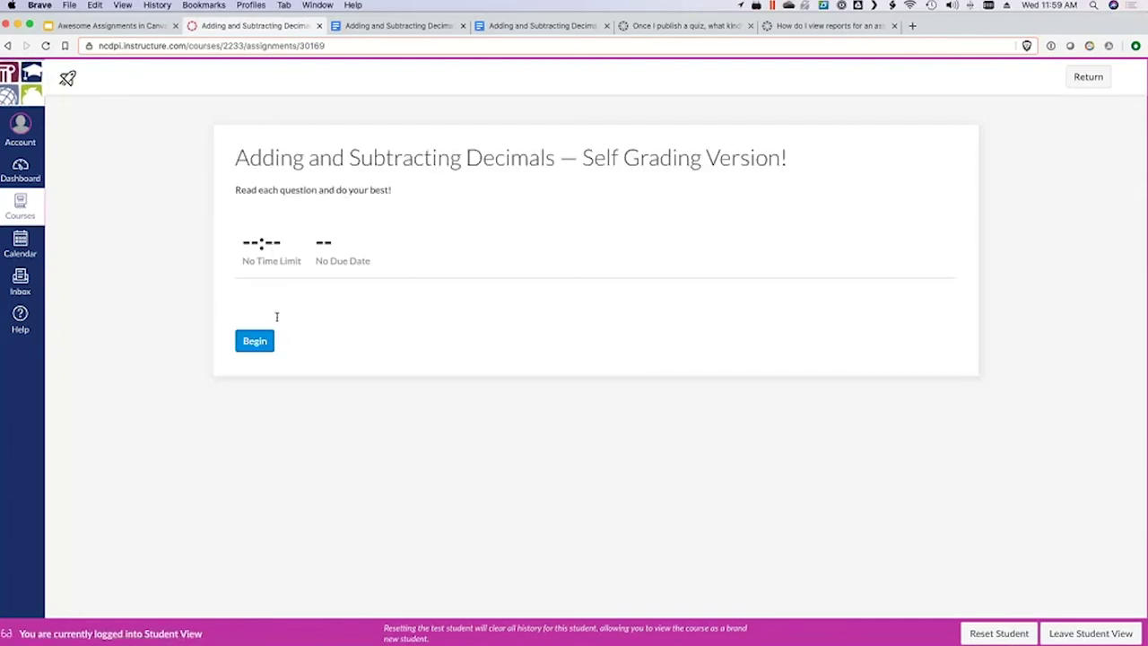
Step: Review the quiz's time limit, due date and instructions on its start page, and begin the quiz
click(262, 243)
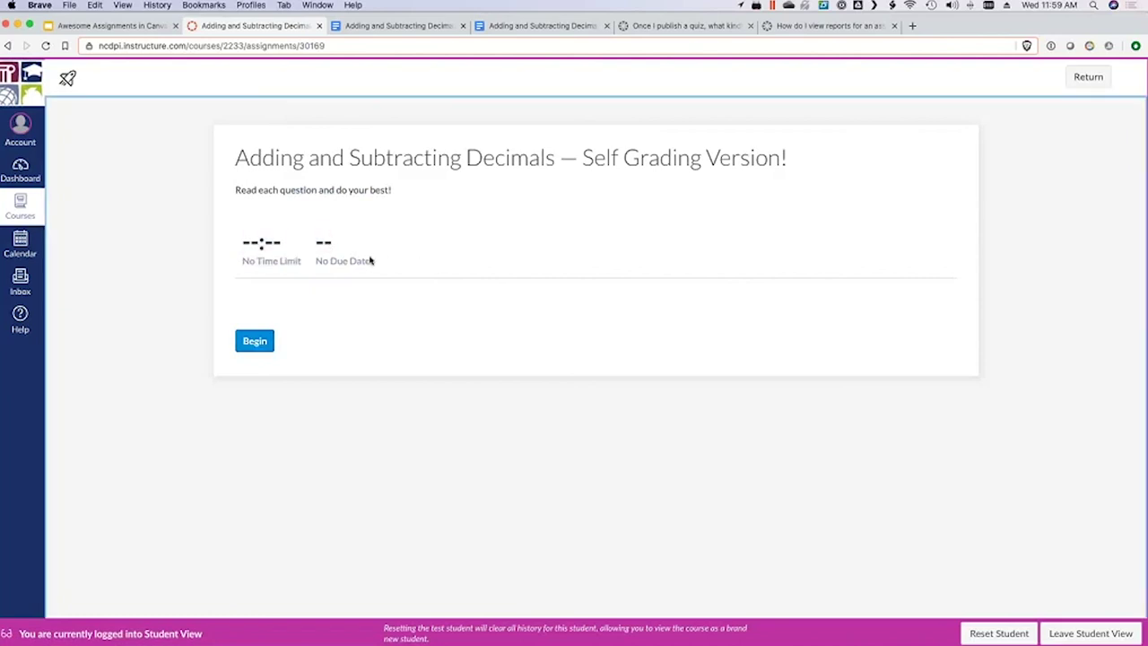
drag(387, 189, 215, 189)
click(526, 225)
click(252, 346)
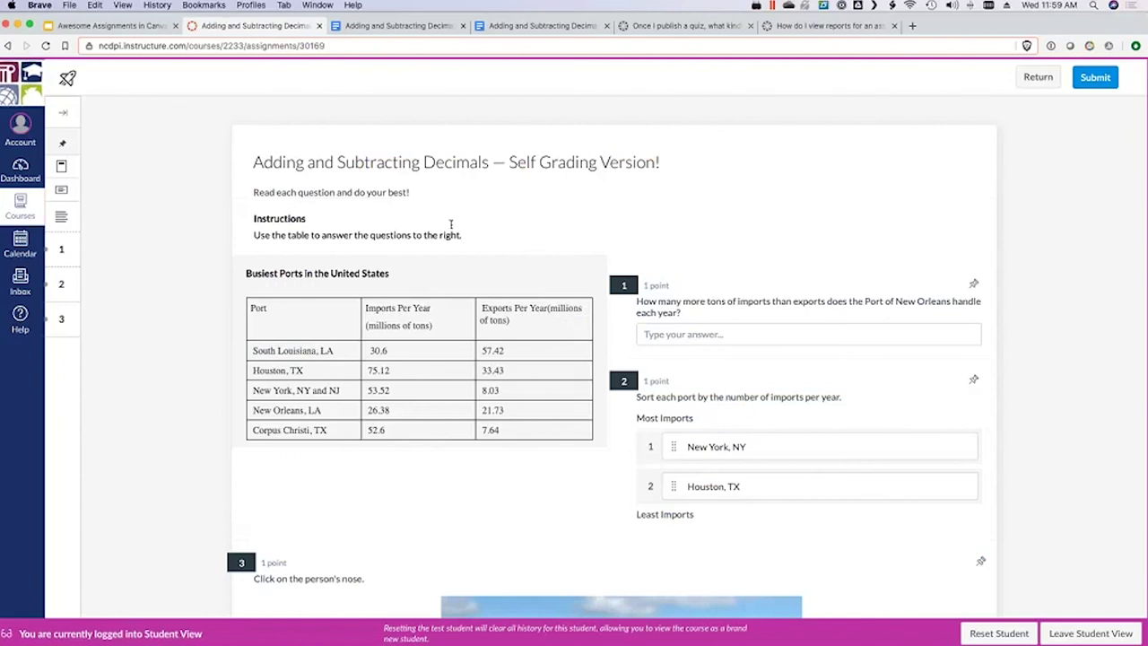
Step: Answer question 1 with 6.24 and select the Houston, TX entry in the port sorting question
click(749, 334)
text(6.24)
click(809, 427)
click(675, 486)
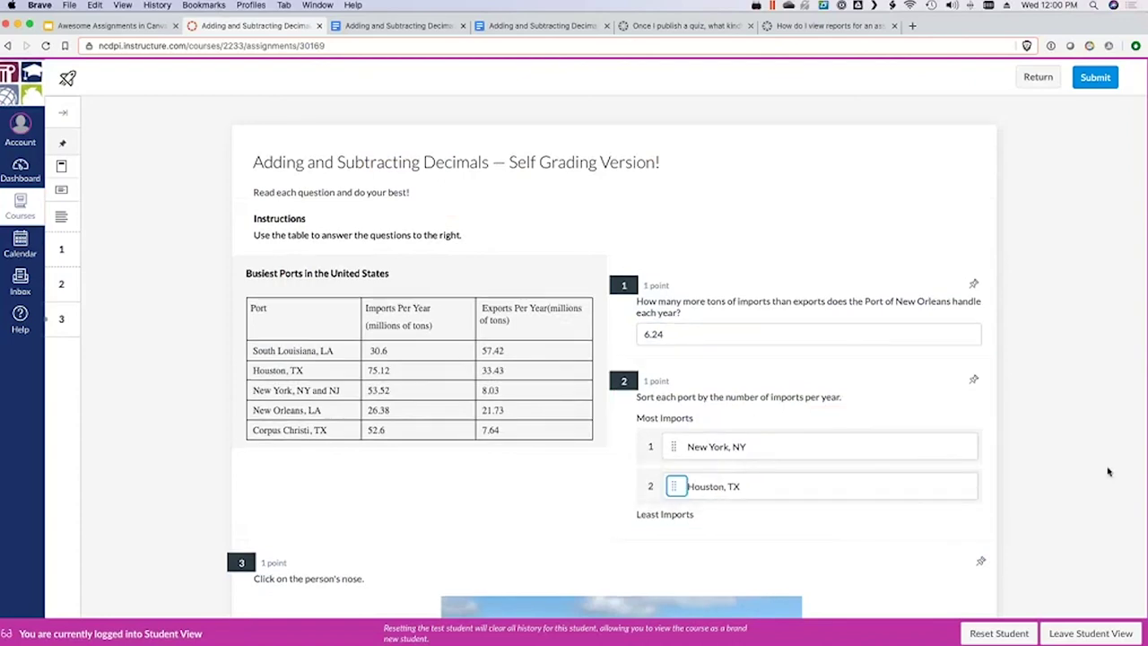
Step: Mark the person's nose on the photo in question 3 and submit the quiz for grading, confirming the submission
scroll(678, 314, down, 5)
click(679, 331)
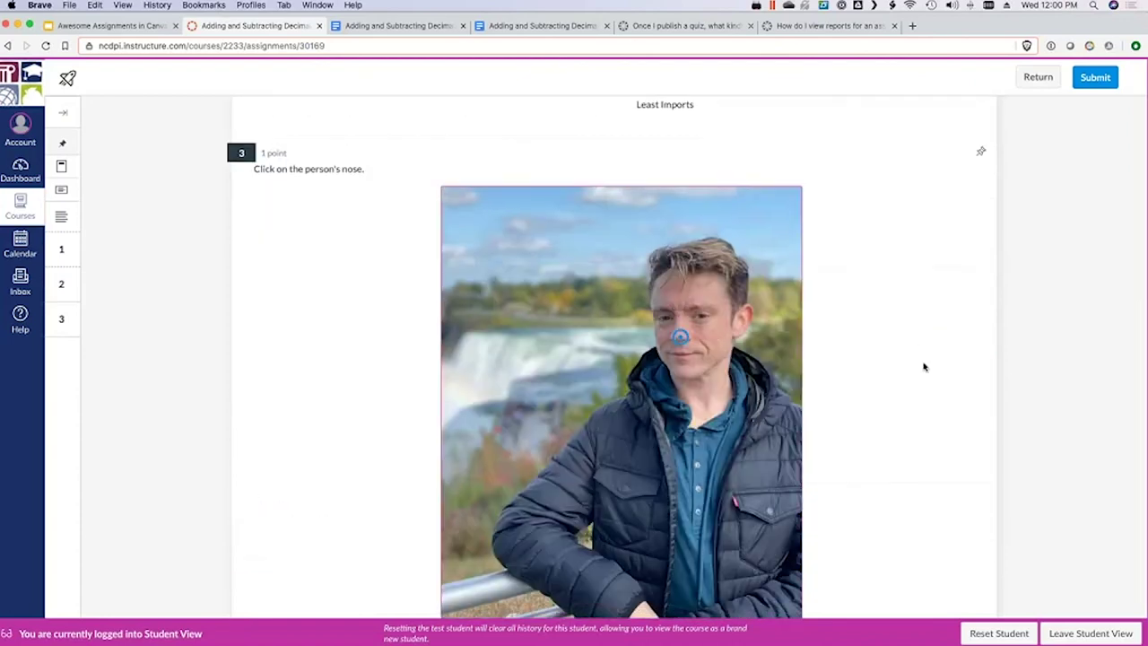
scroll(941, 449, down, 2)
click(968, 599)
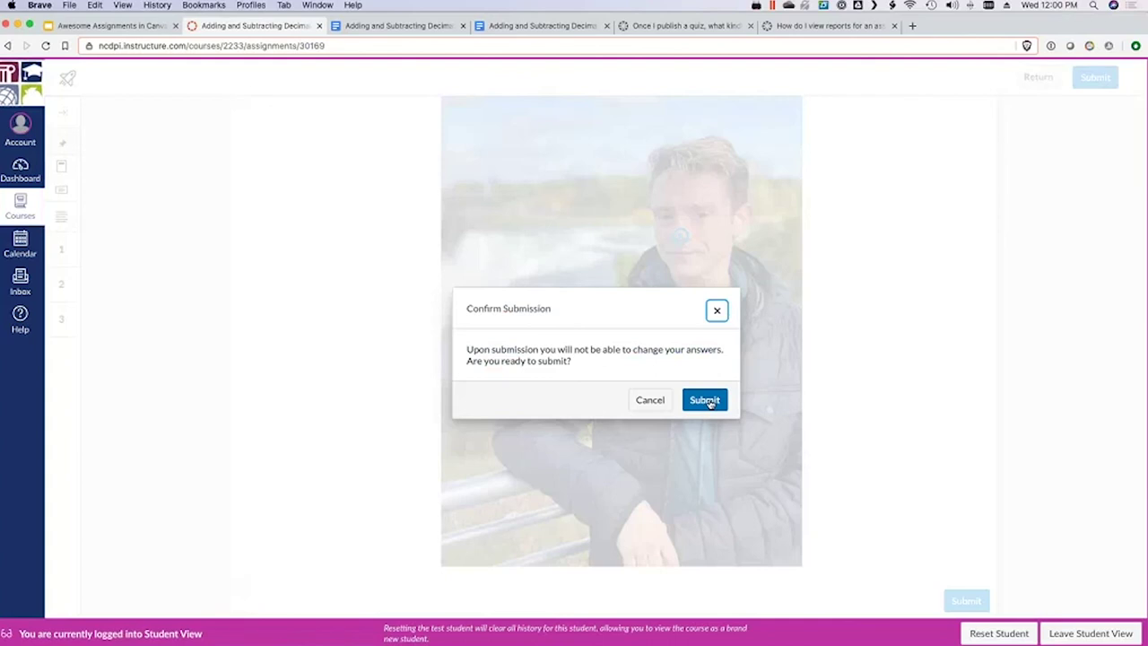
click(707, 401)
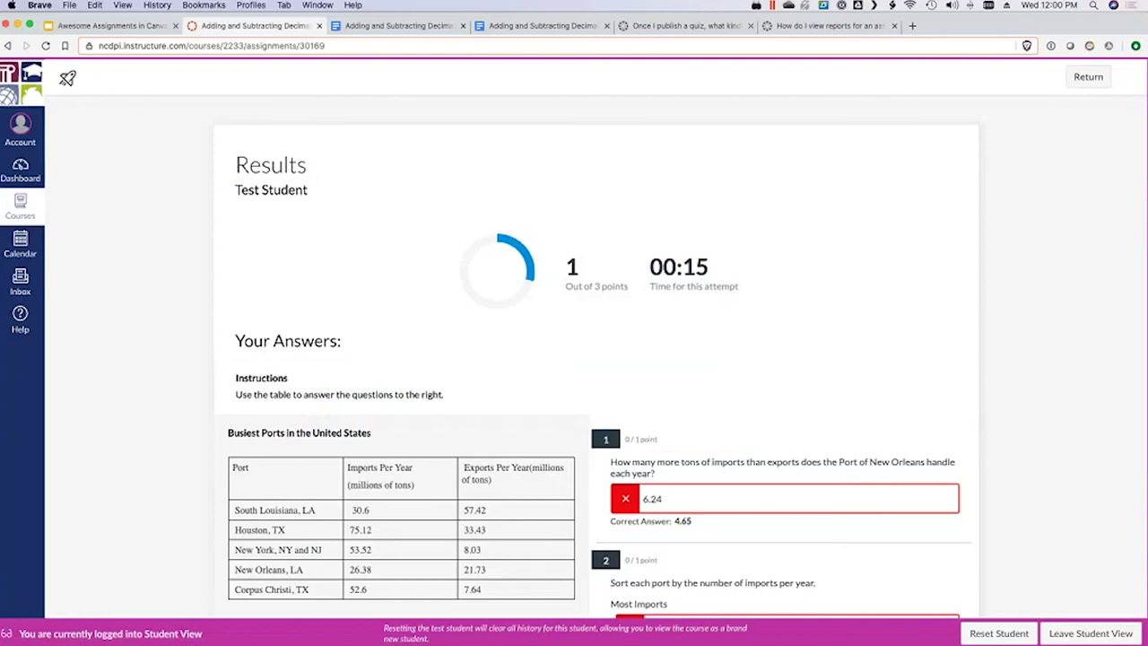
Step: Review the submitted quiz's results page, checking the score, attempt time and the marked answers to all three questions
scroll(1045, 362, down, 10)
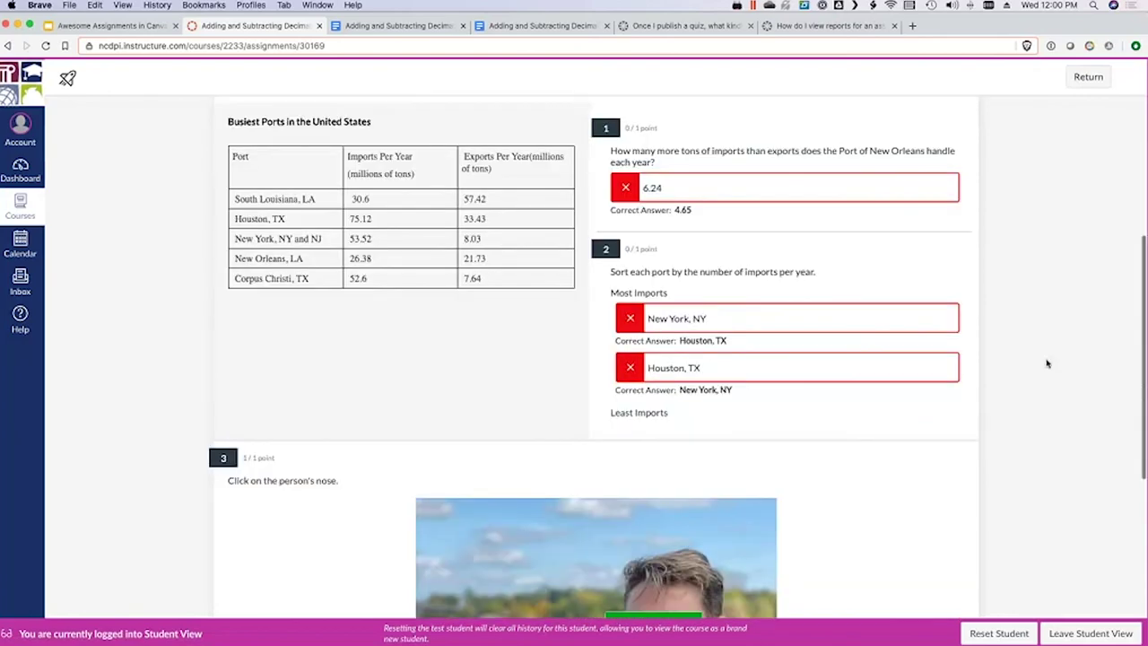
scroll(930, 382, down, 8)
scroll(1037, 463, up, 17)
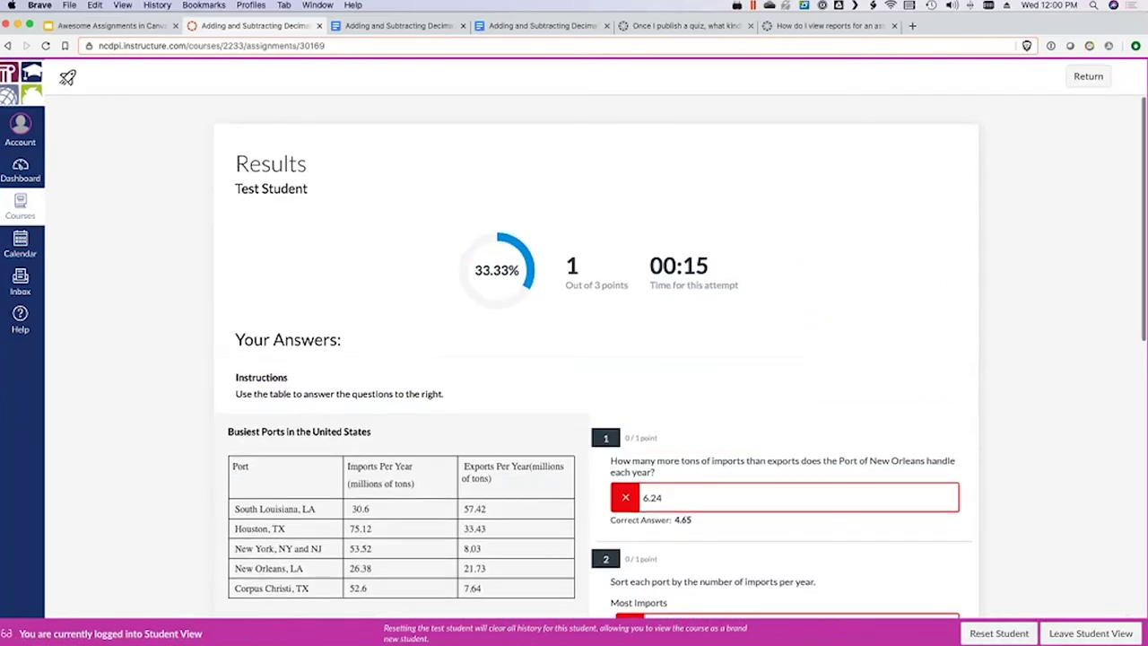
scroll(1057, 231, down, 12)
scroll(1055, 230, down, 5)
scroll(1067, 179, up, 17)
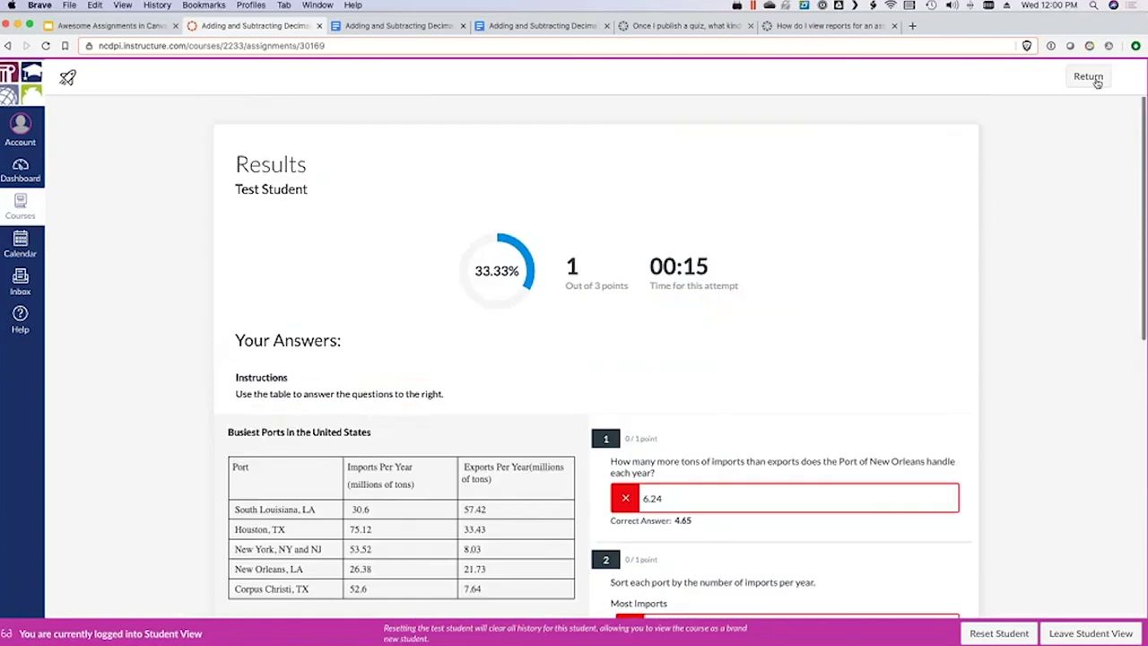
Step: Return from the quiz results to the course and view the test student's grades
click(1088, 76)
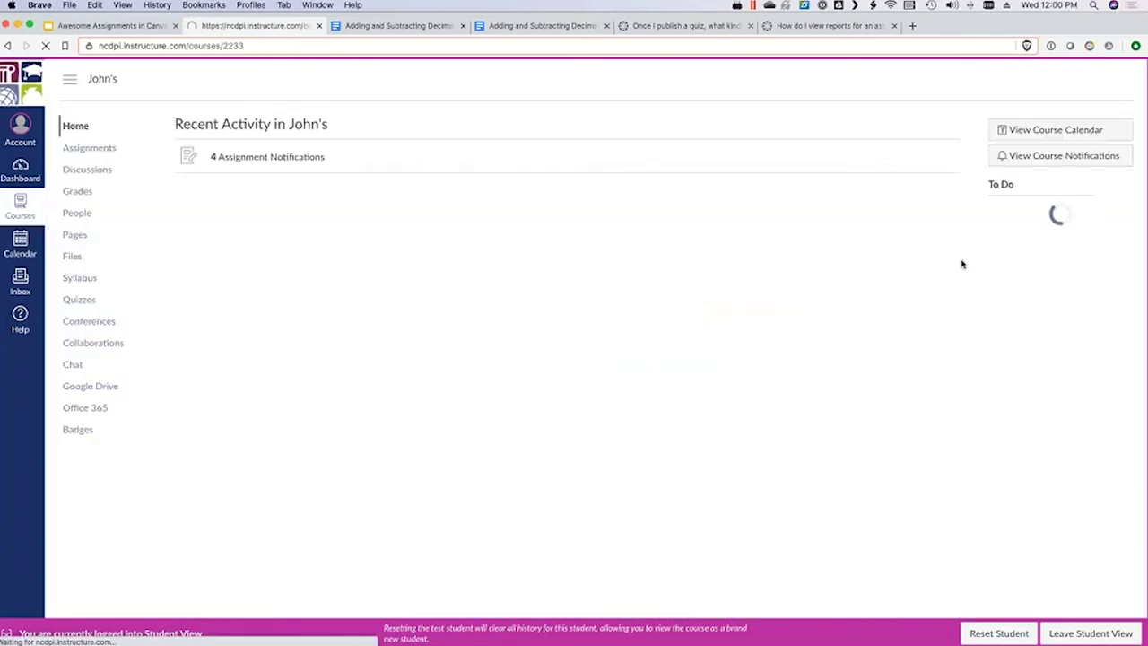
click(90, 150)
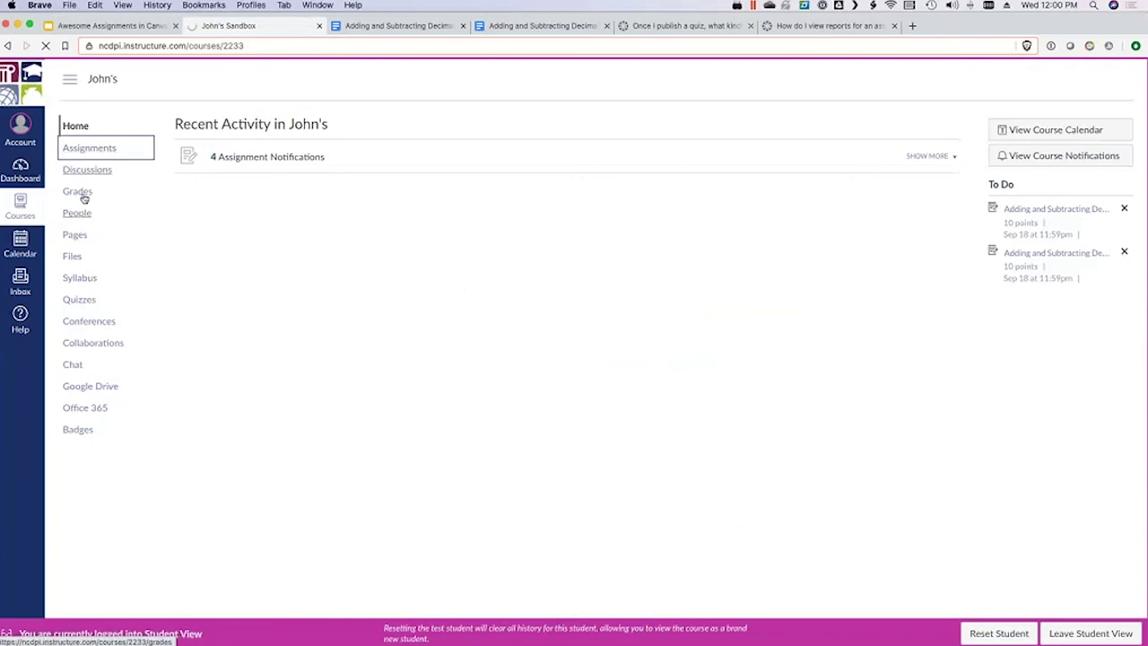
click(89, 198)
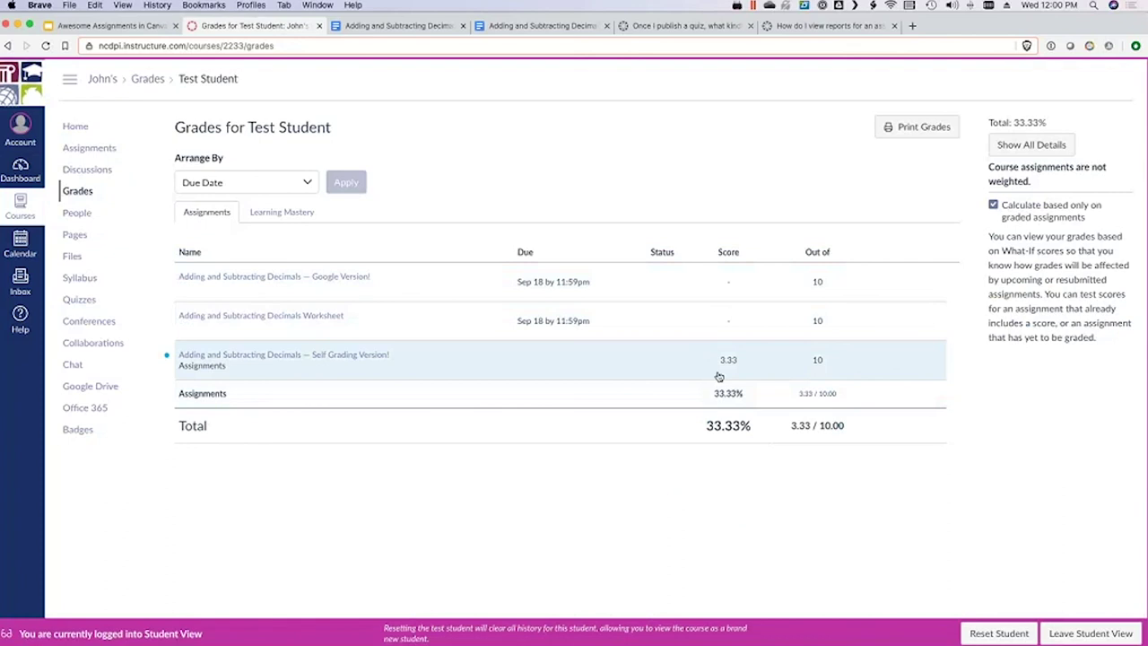
Step: Leave Student View, switch to the Awesome Assignments in Canvas presentation in Google Slides and start its slideshow
click(999, 634)
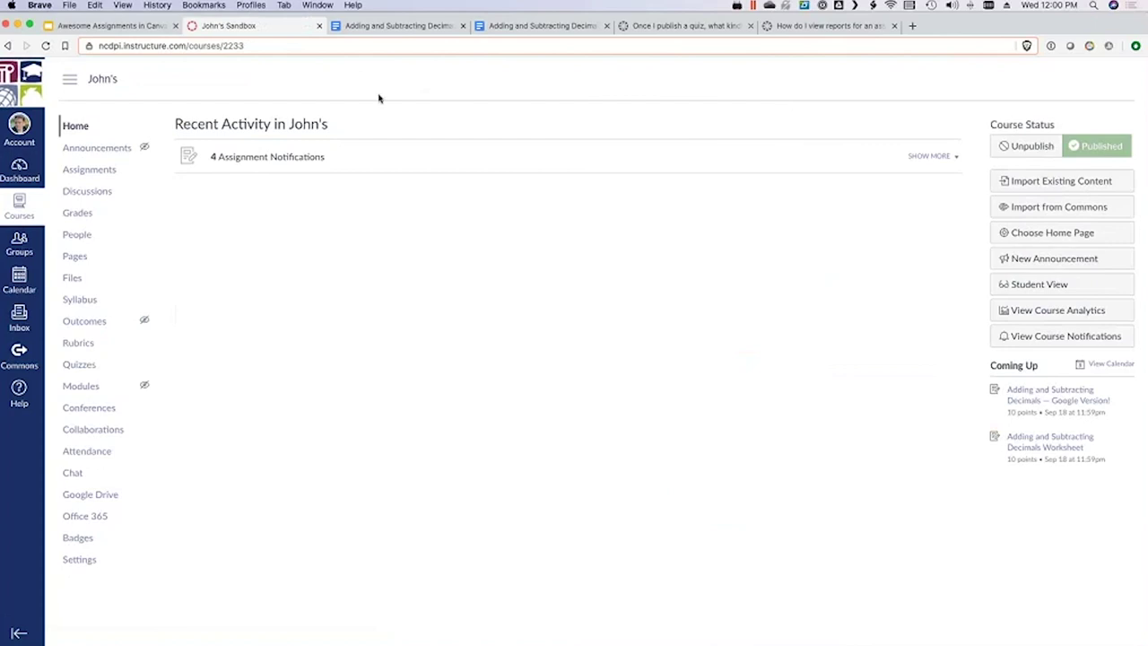
click(135, 25)
key(super+Return)
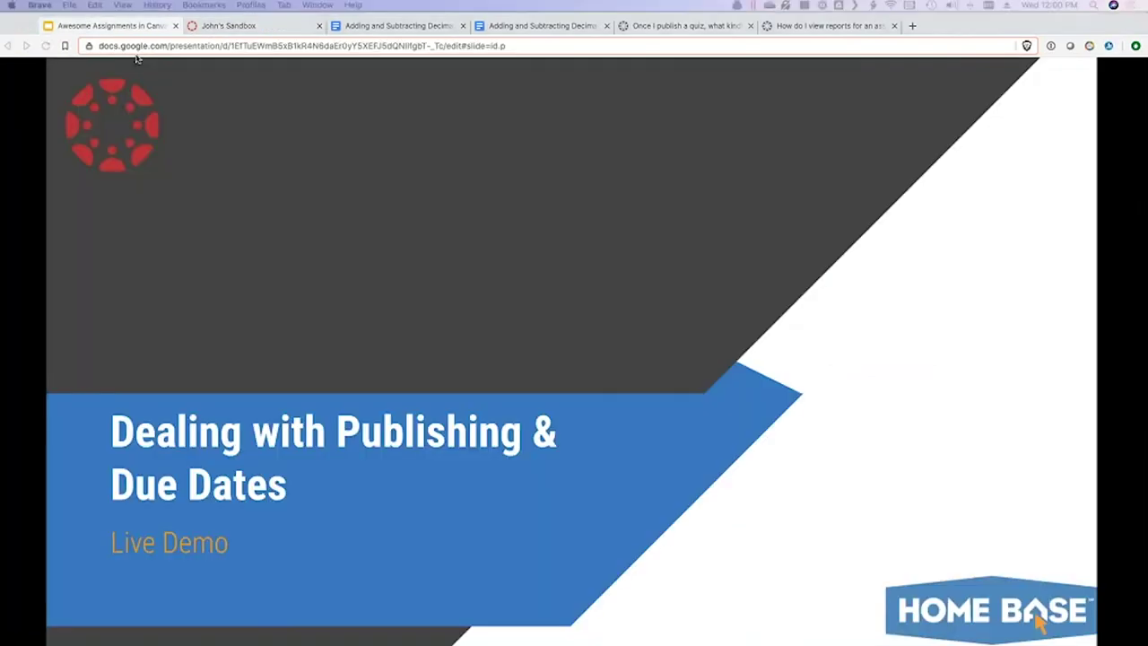